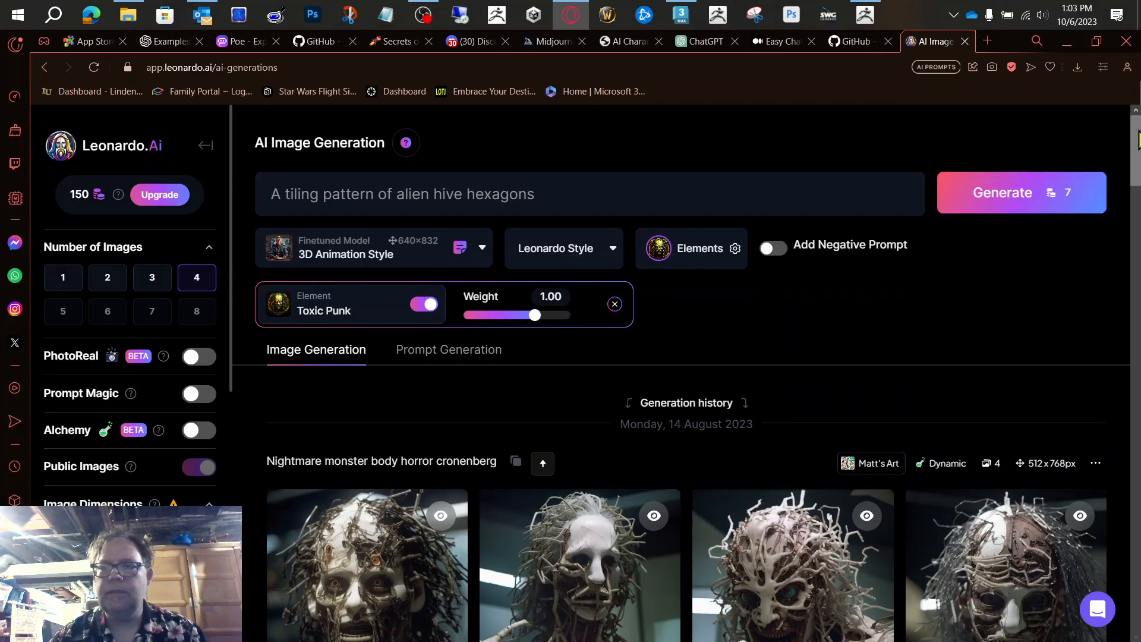
Step: Generate four images from the prompt "A tiling pattern of alien hive hexagons" with the 3D Animation Style model and Toxic Punk element
mouse_move(1134, 149)
mouse_down()
mouse_move(1133, 219)
mouse_move(1133, 151)
mouse_up()
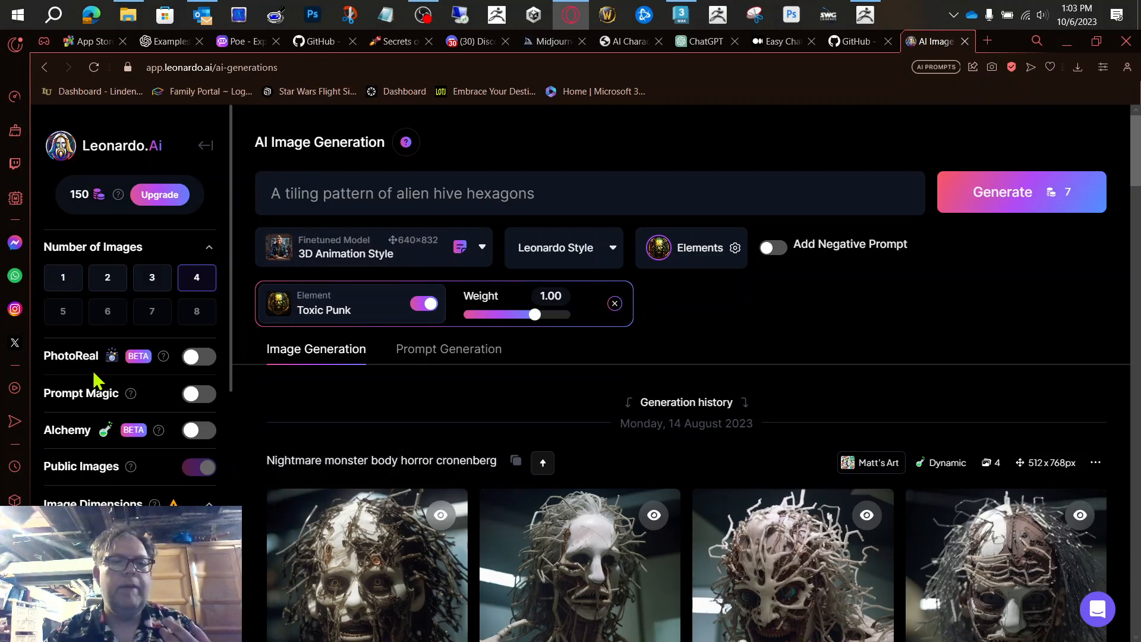
scroll(94, 380, down, 3)
scroll(94, 380, up, 3)
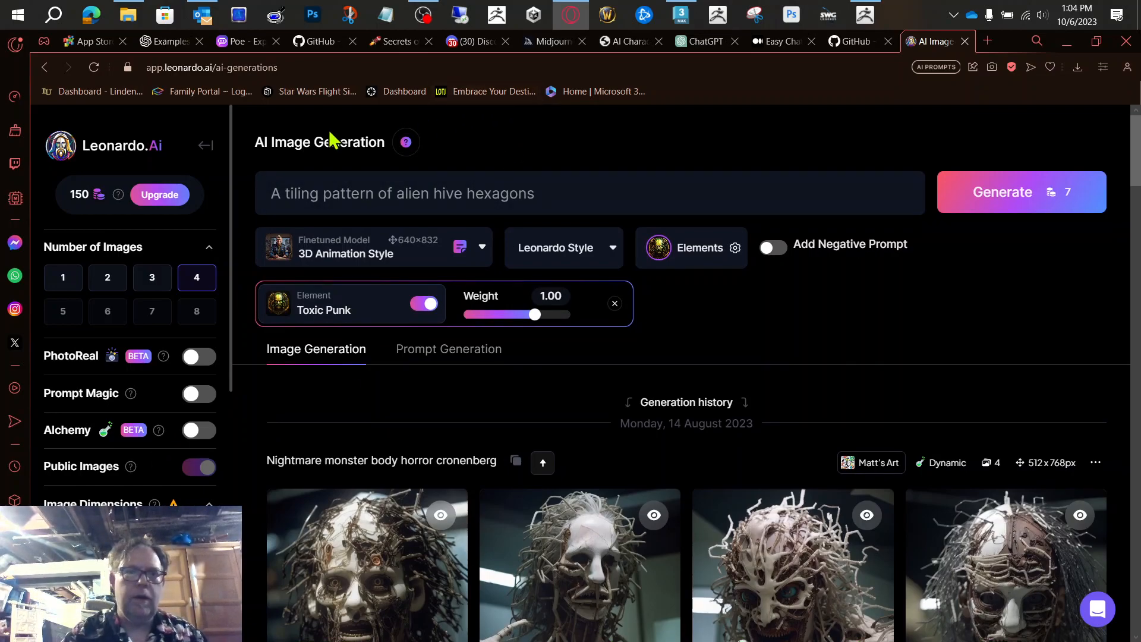
click(1014, 197)
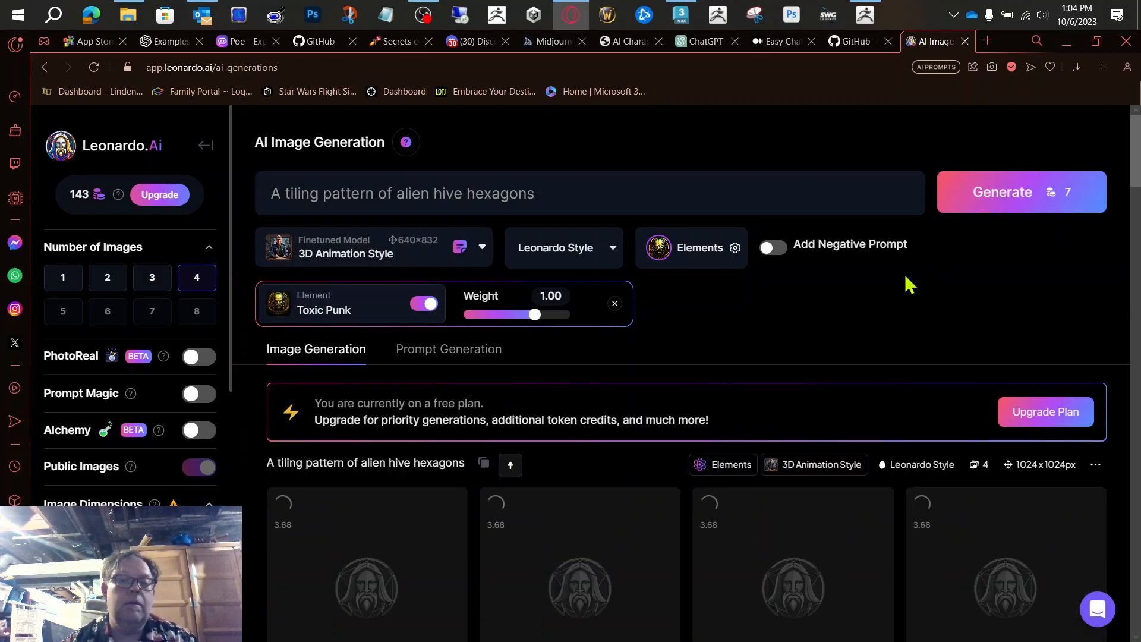
drag(1136, 184, 1137, 200)
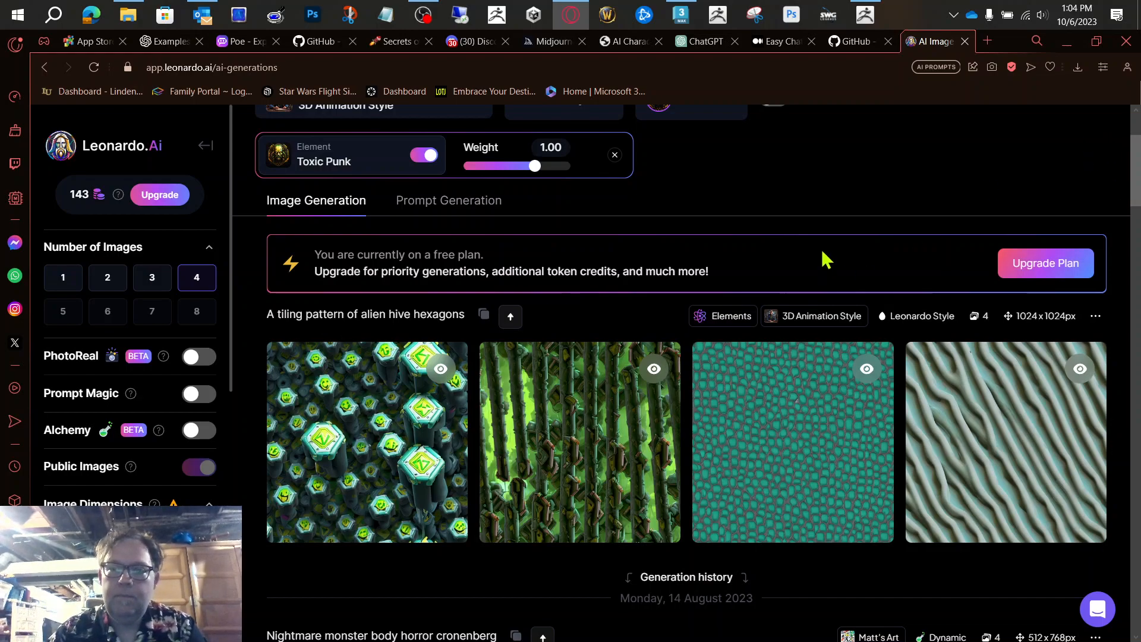
Step: Change the prompt to "large glowing alien hive hexagons" and generate a new set of images
scroll(823, 255, up, 3)
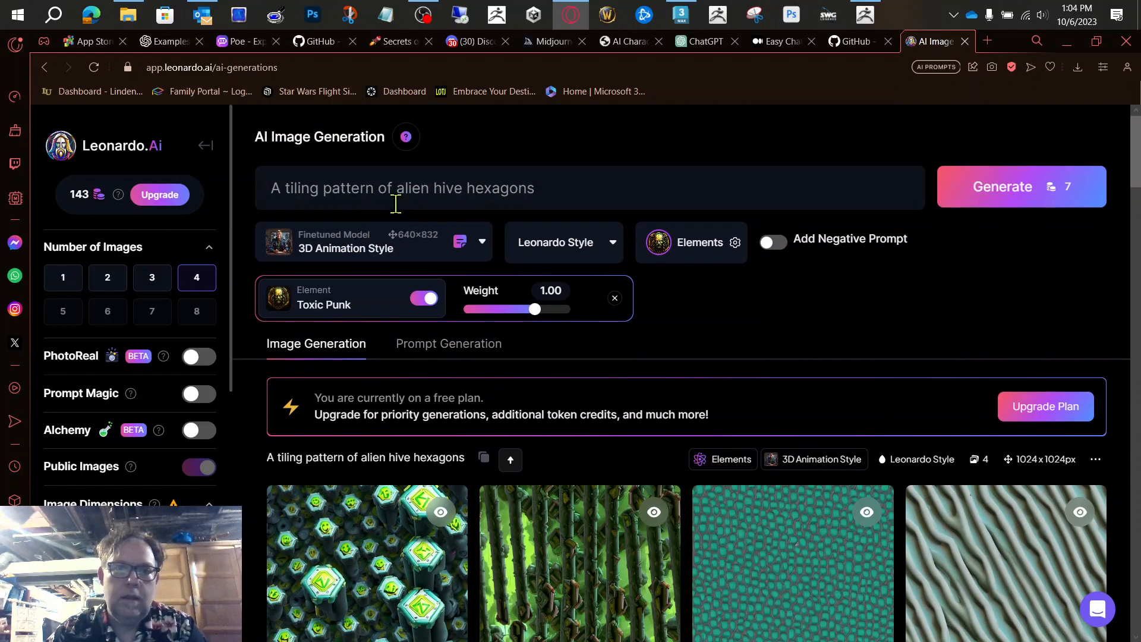
drag(396, 194, 236, 168)
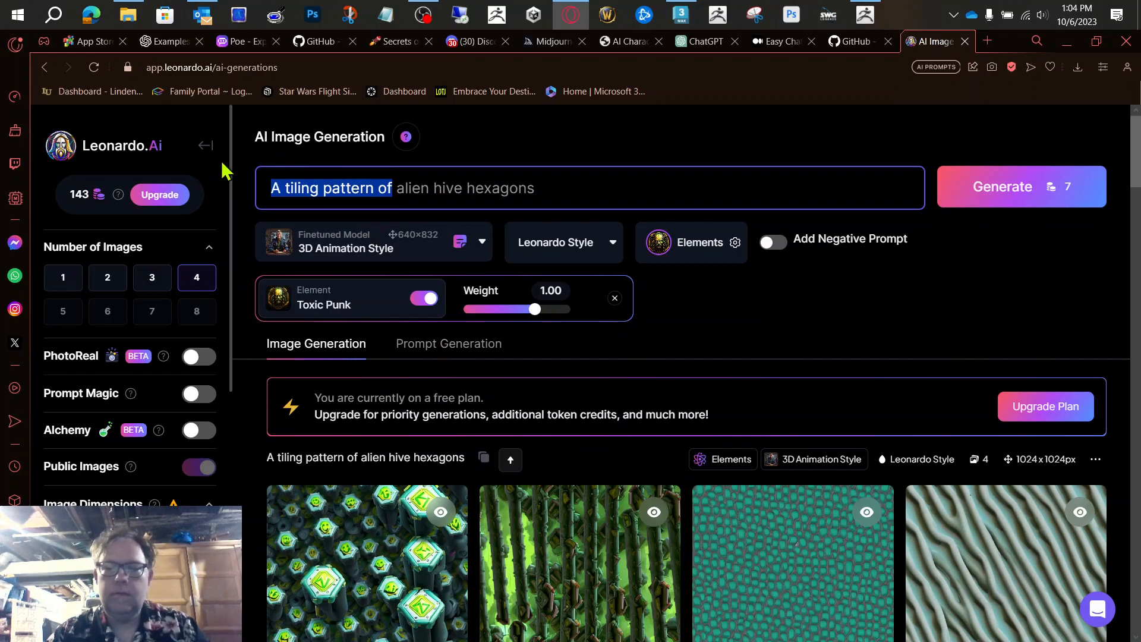
key(BackSpace)
key(Delete)
text(large )
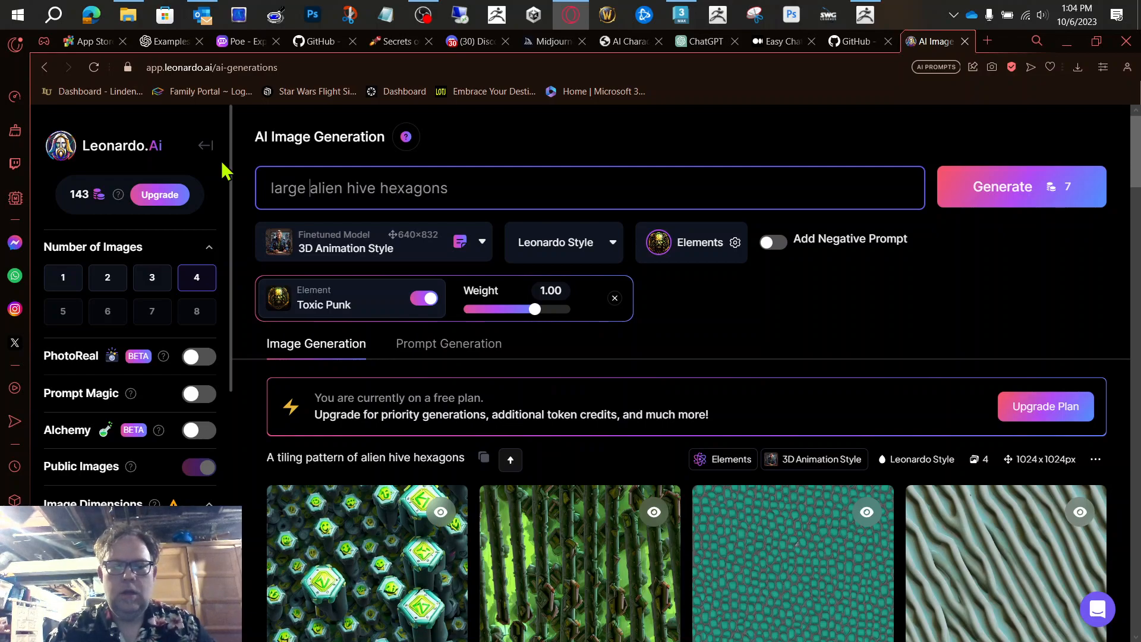
text(glowing)
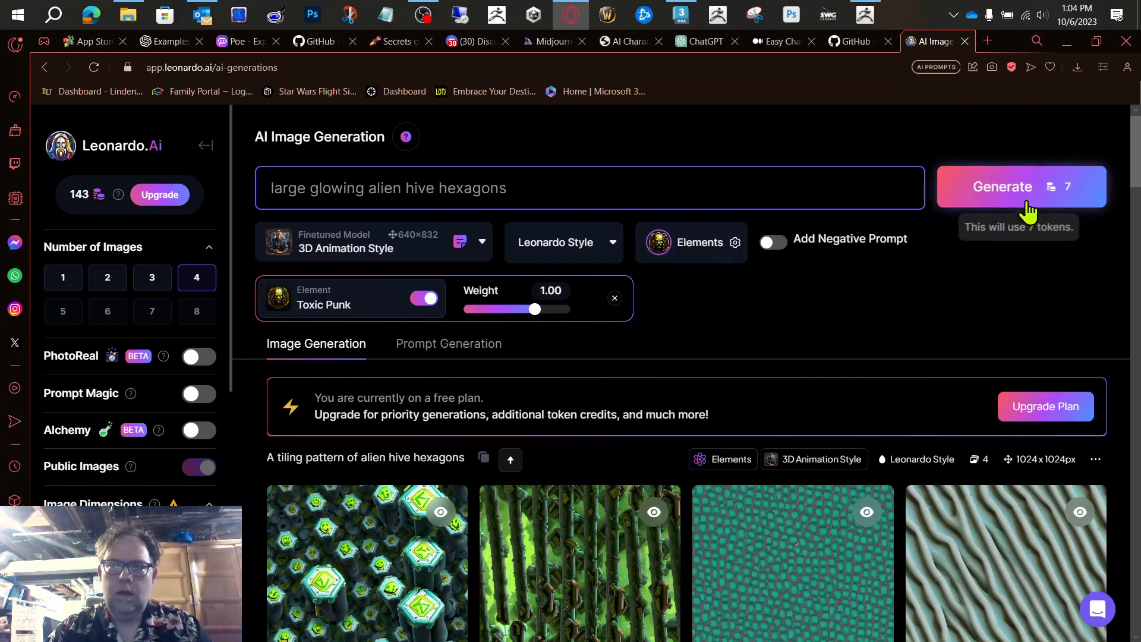
click(982, 184)
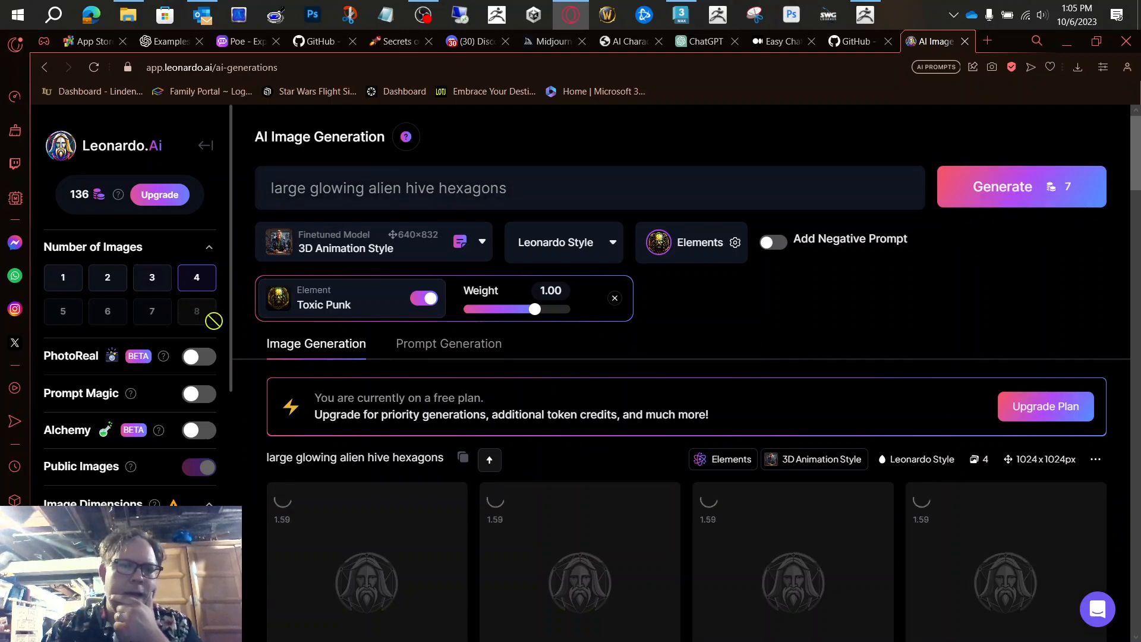
Step: Check the image dimension and Tiling settings, and review the images generated for the glowing alien hive prompt
scroll(227, 332, down, 8)
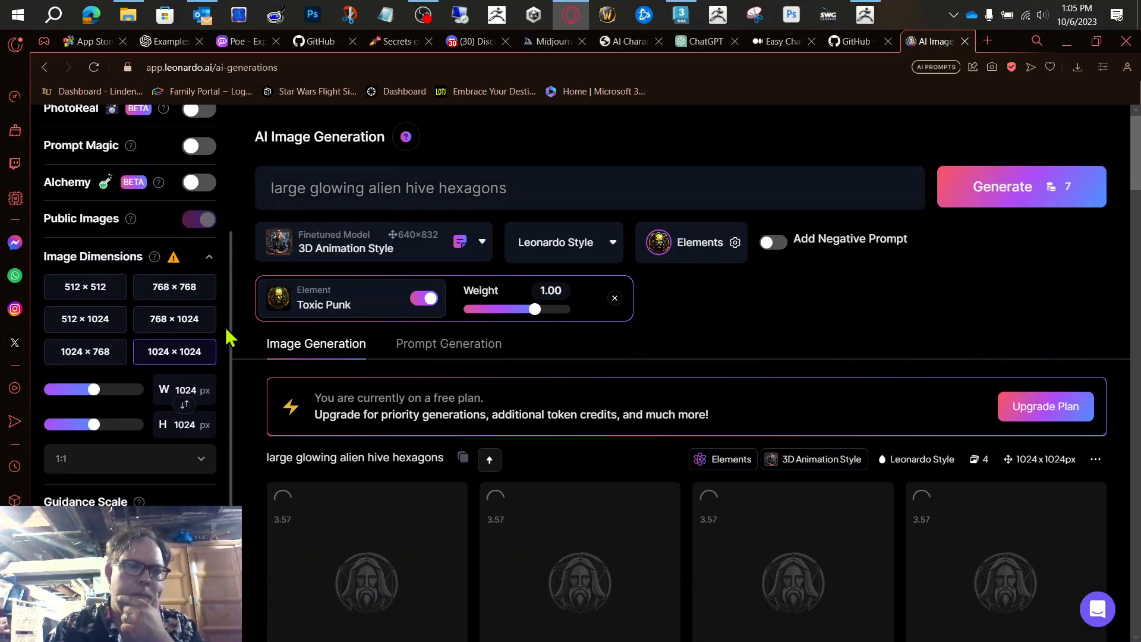
mouse_move(85, 364)
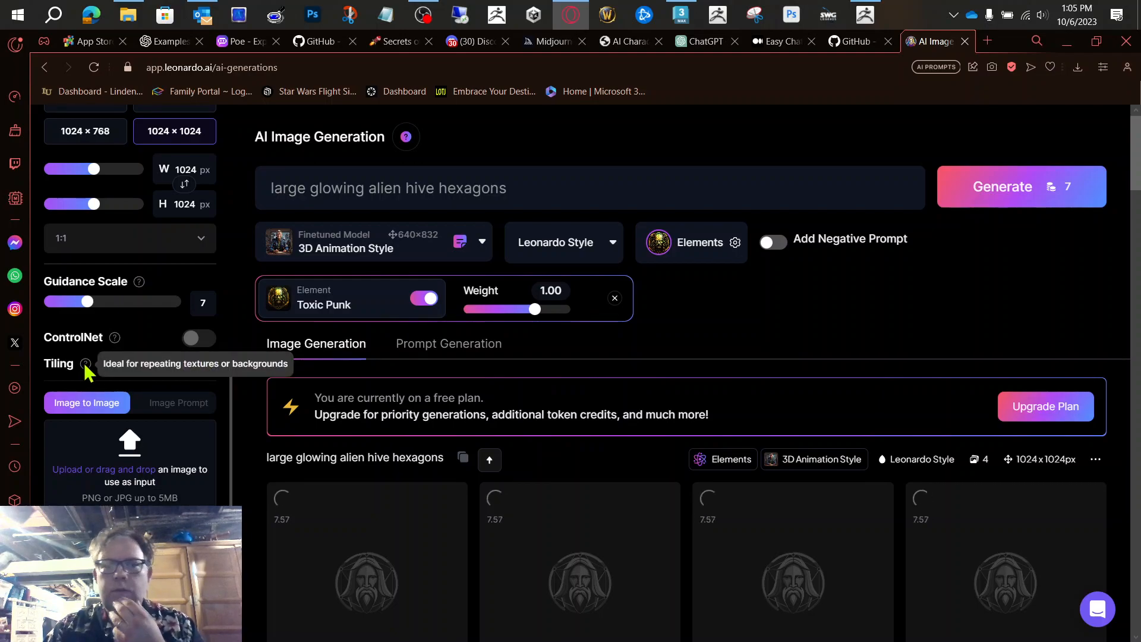
scroll(83, 362, up, 10)
scroll(813, 324, down, 6)
scroll(817, 321, up, 2)
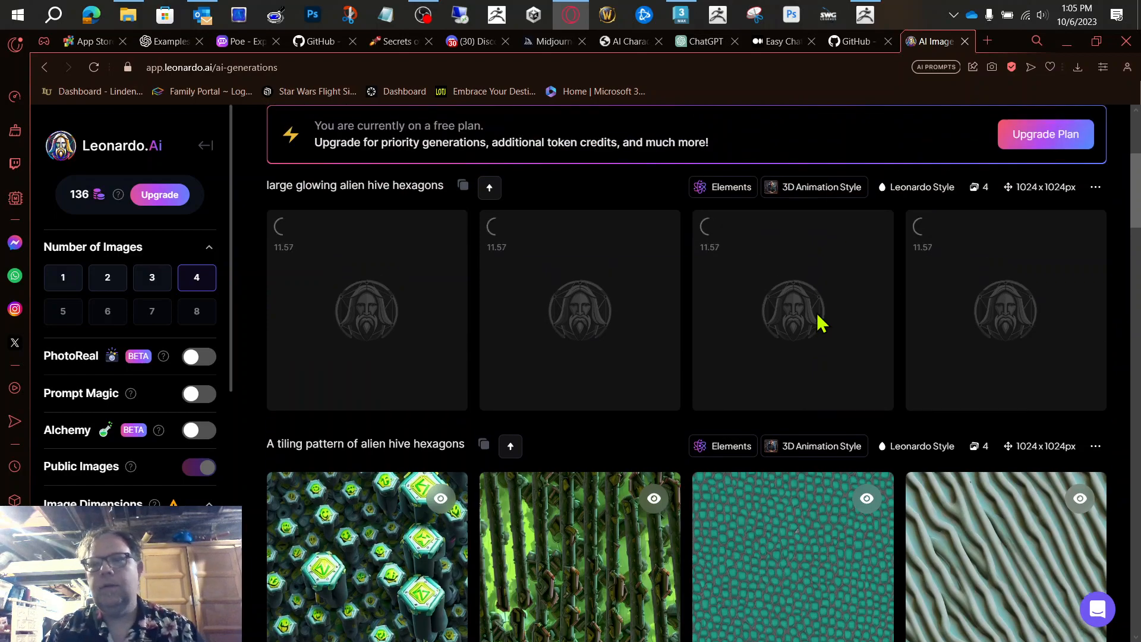
scroll(820, 321, up, 2)
scroll(823, 315, up, 1)
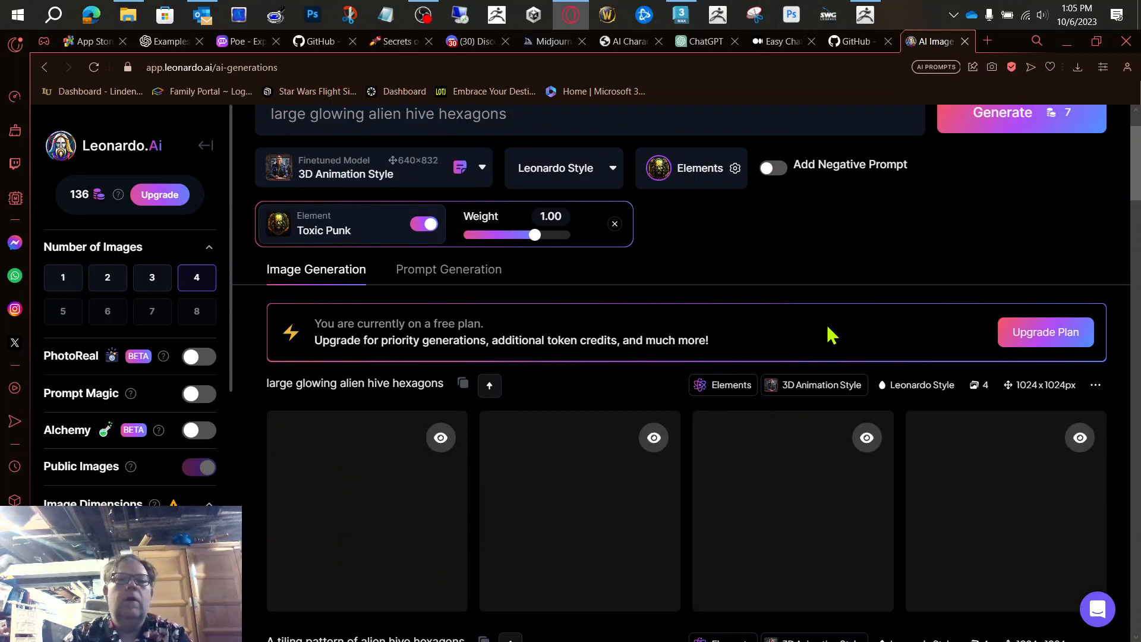
scroll(833, 336, down, 2)
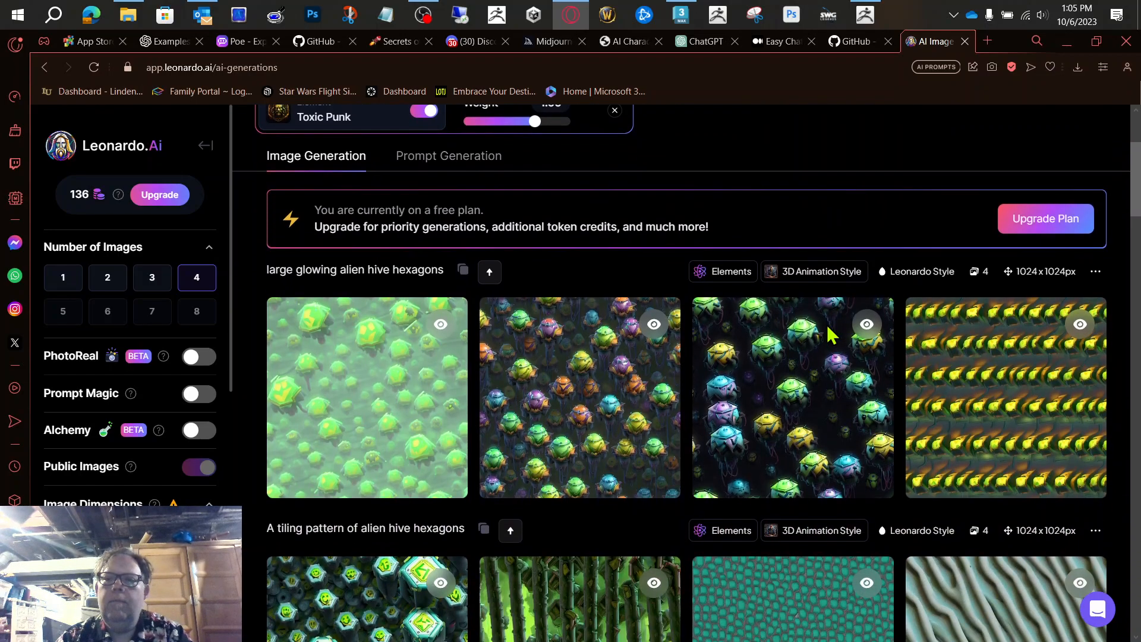
Step: Change the prompt to "large glowing green yellow hexagons with a dark border" and generate the images
scroll(828, 333, up, 3)
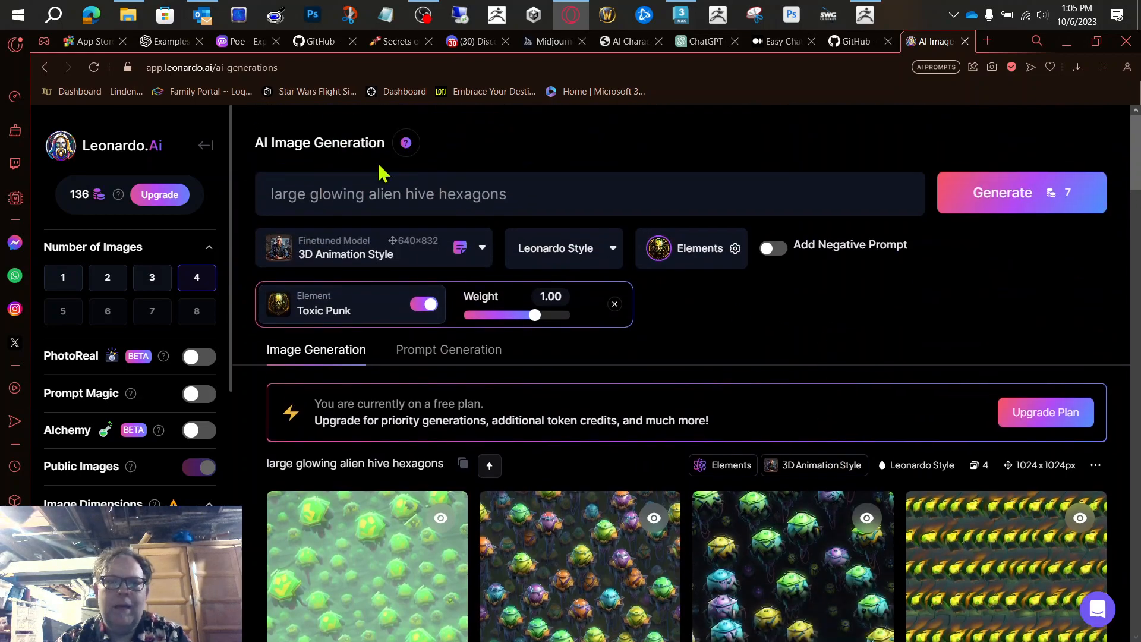
double_click(423, 196)
double_click(383, 195)
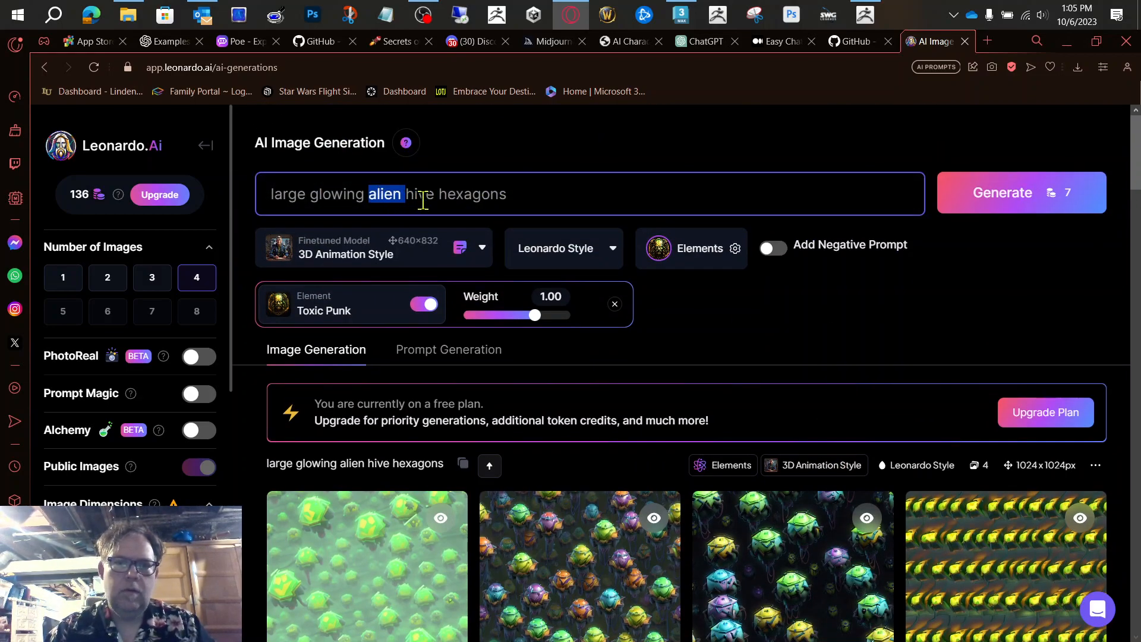
click(423, 193)
double_click(423, 193)
key(BackSpace)
key(BackSpace)
key(BackSpace)
key(BackSpace)
key(BackSpace)
key(BackSpace)
key(BackSpace)
text(gro)
text(en )
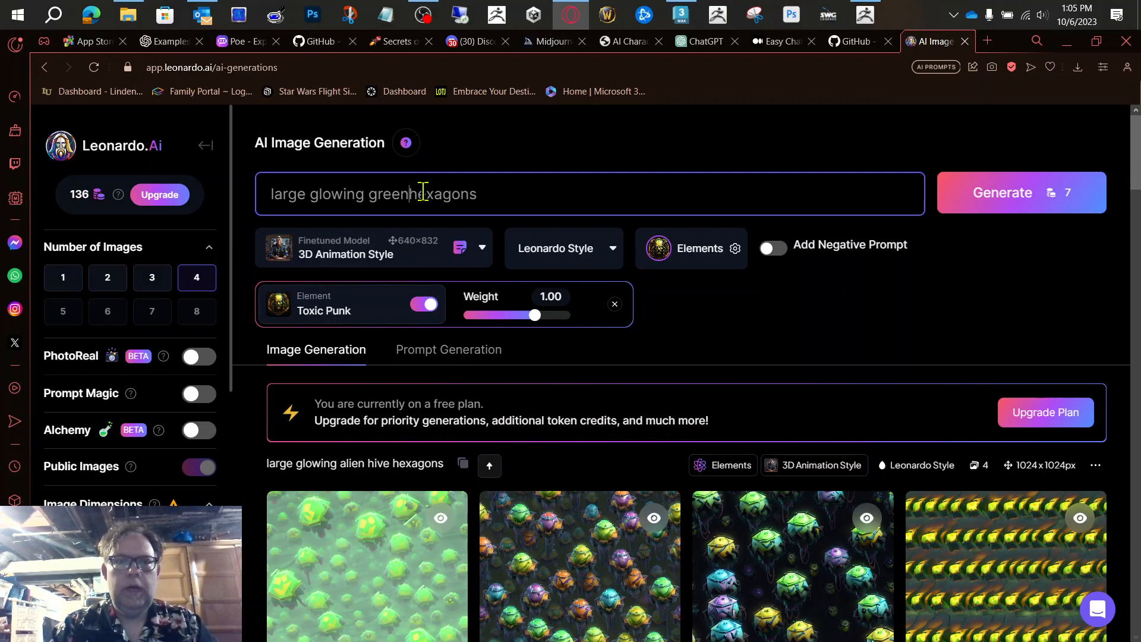
text(yellow)
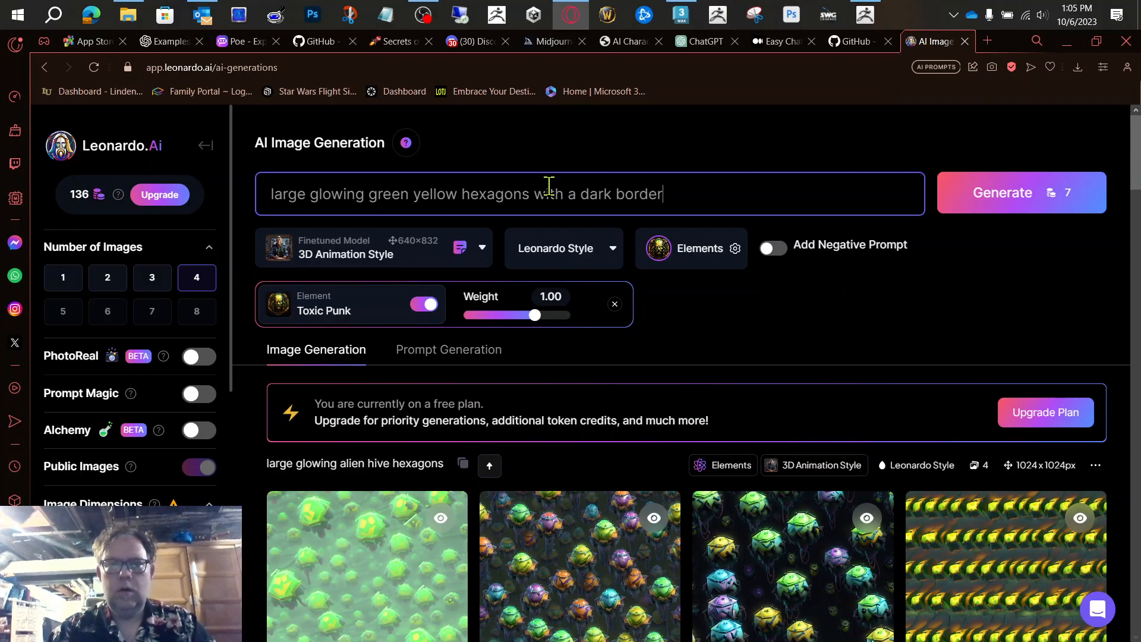
click(1027, 192)
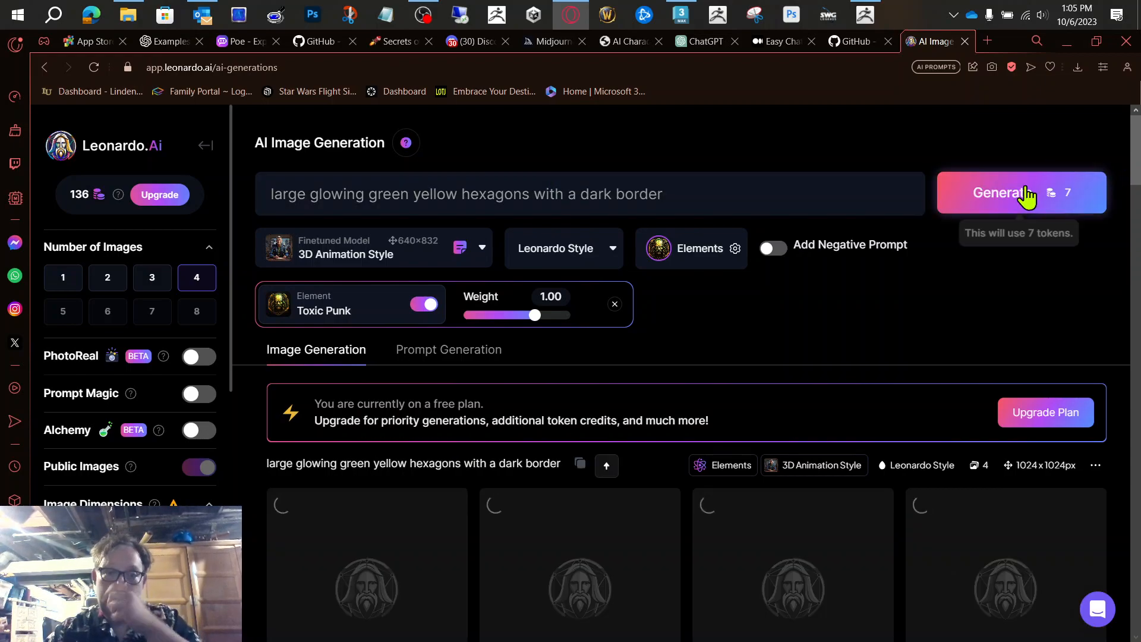
Step: Turn off the Toxic Punk element and regenerate the images with the same prompt
click(424, 305)
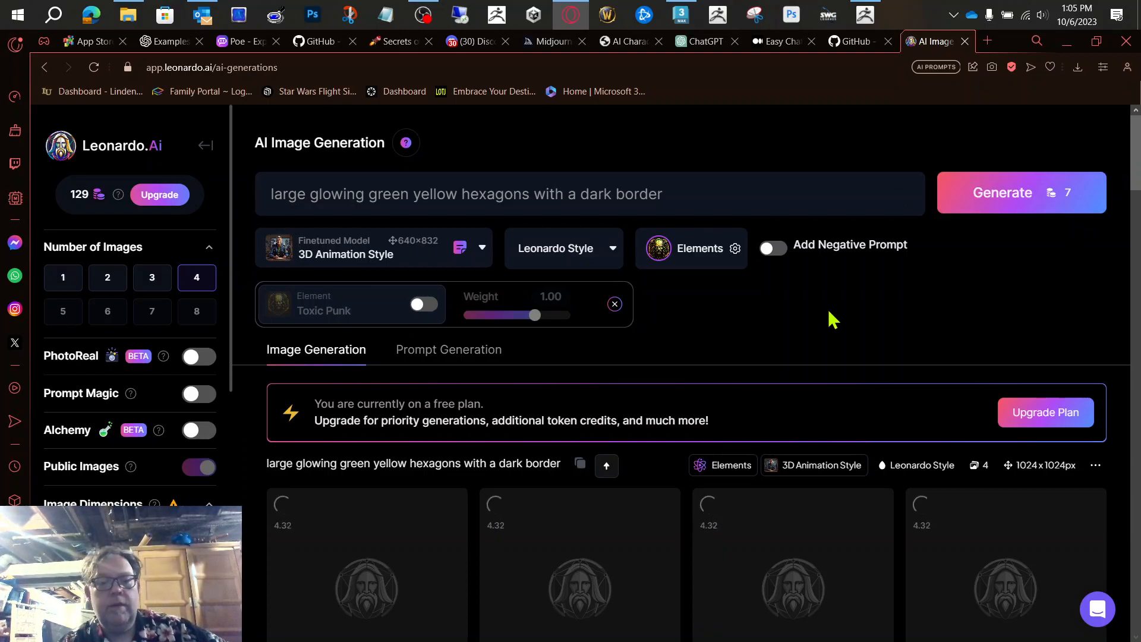
scroll(829, 314, down, 1)
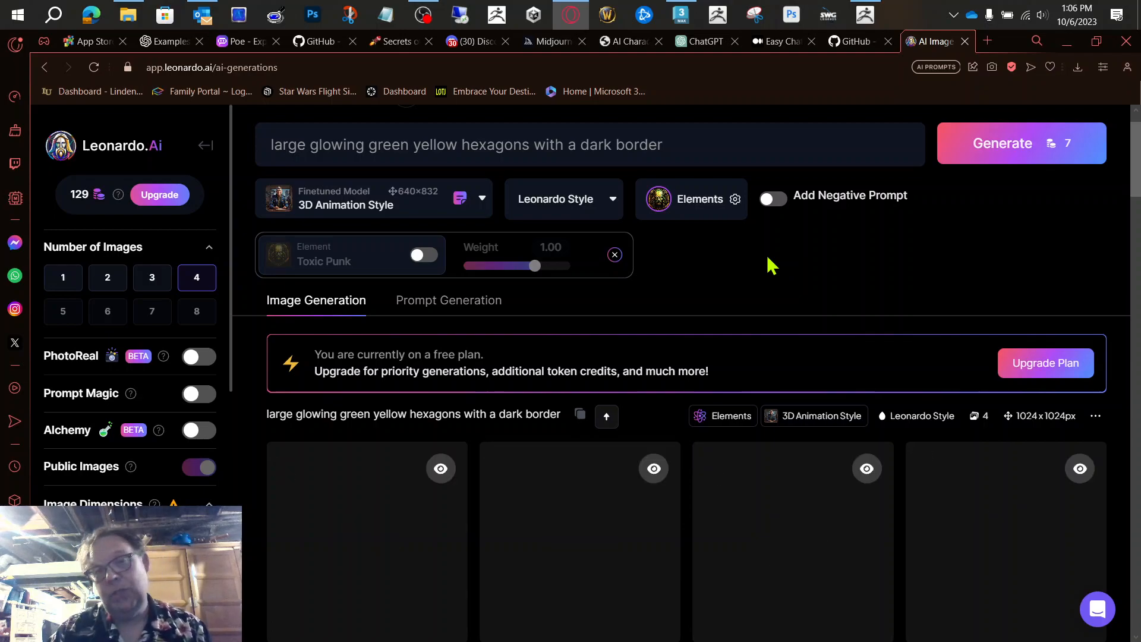
scroll(767, 255, down, 1)
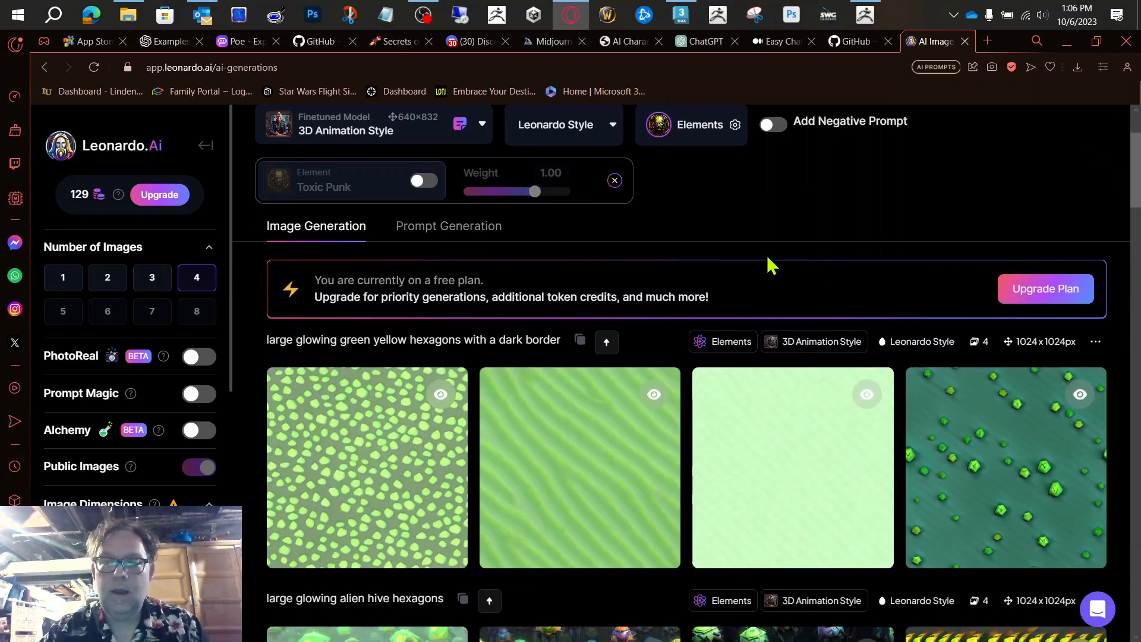
scroll(851, 203, up, 2)
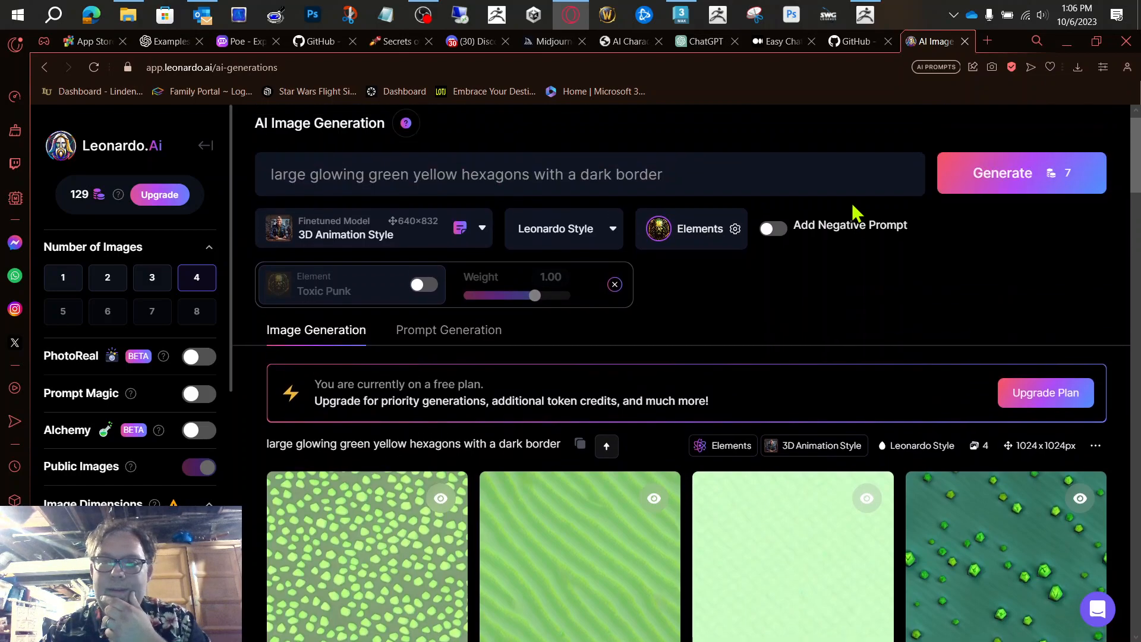
click(971, 190)
scroll(904, 314, down, 1)
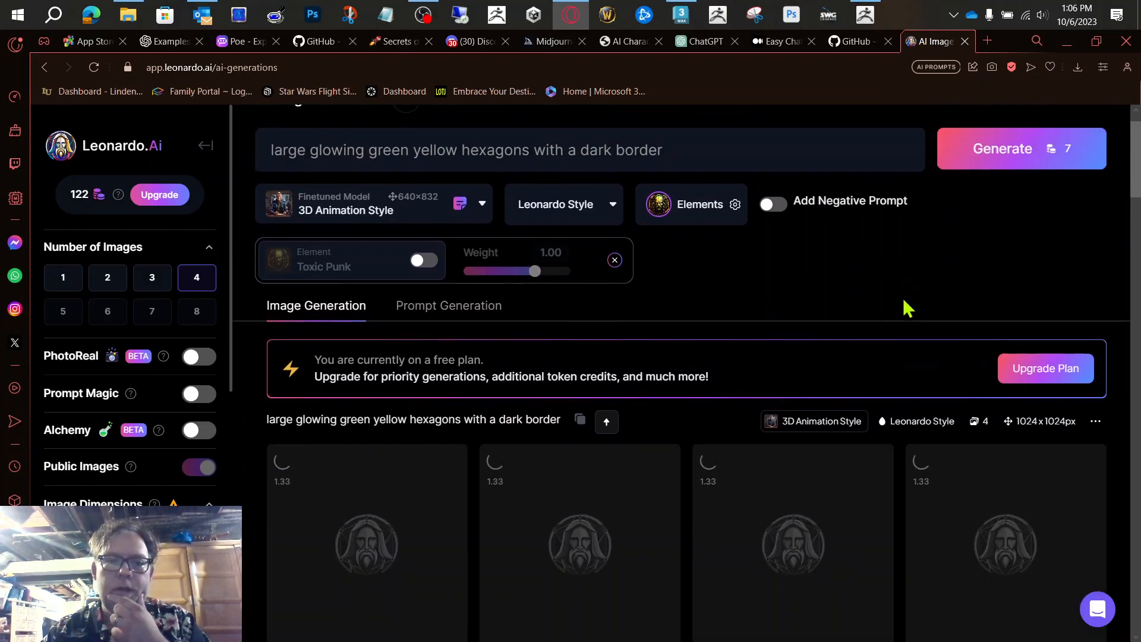
scroll(827, 288, down, 2)
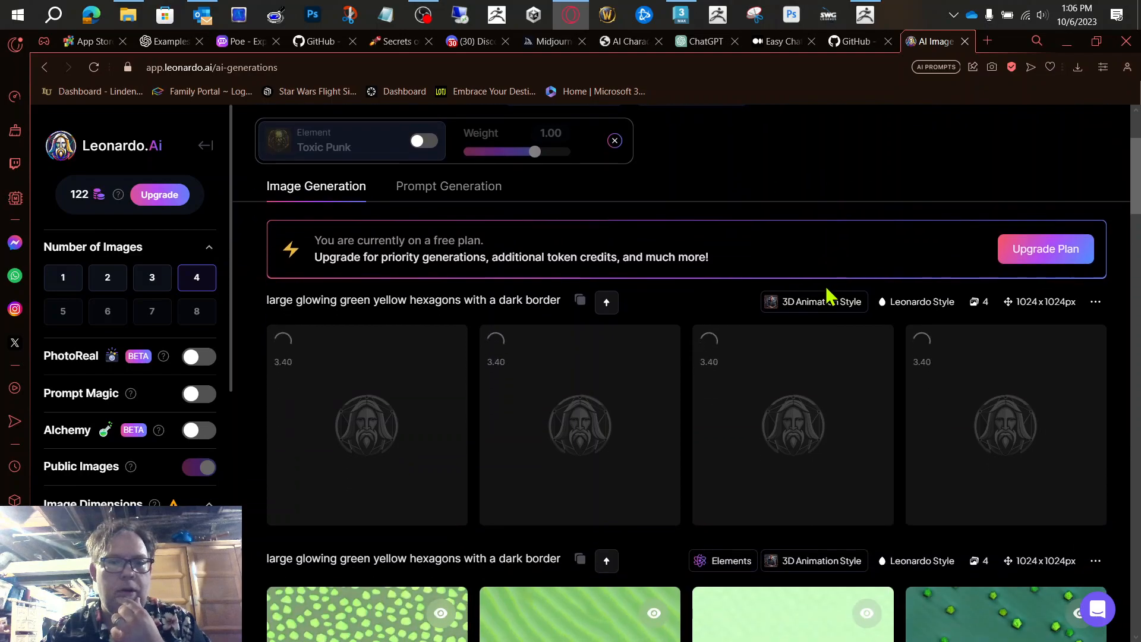
scroll(827, 289, up, 3)
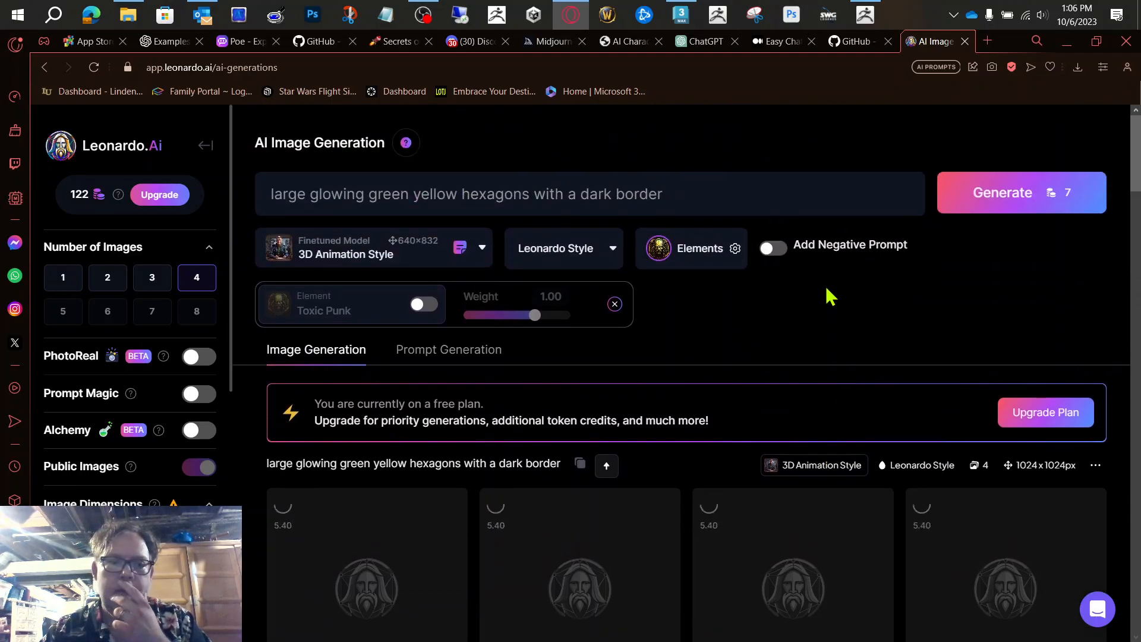
Step: Try PhotoReal in the generation settings, and switch to Prompt Magic with Alchemy instead
scroll(136, 496, down, 5)
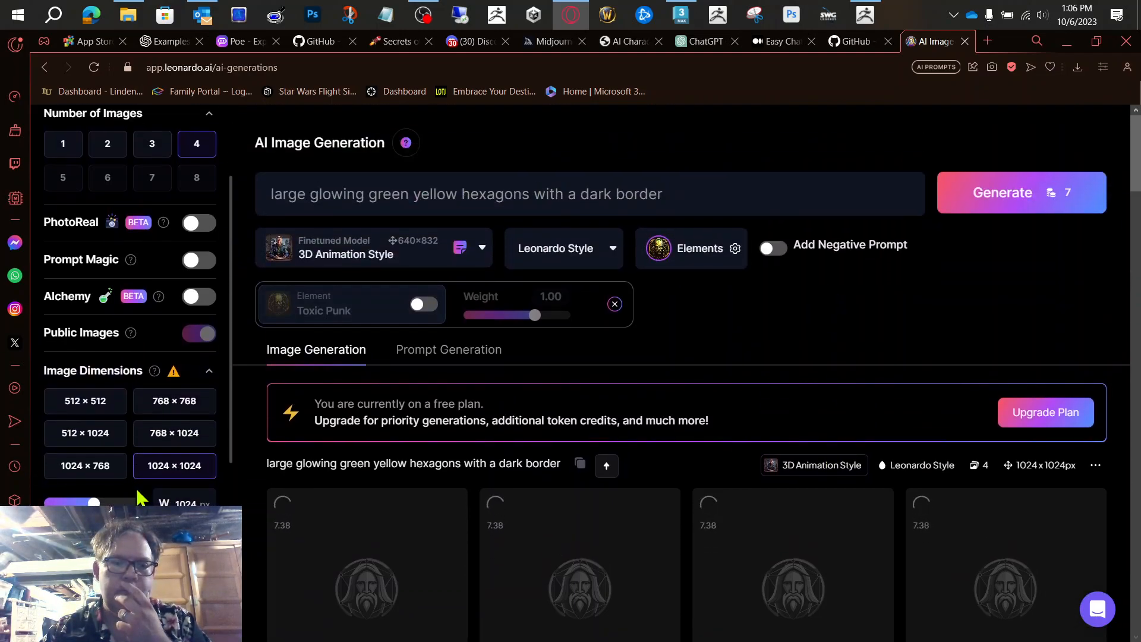
scroll(141, 498, up, 4)
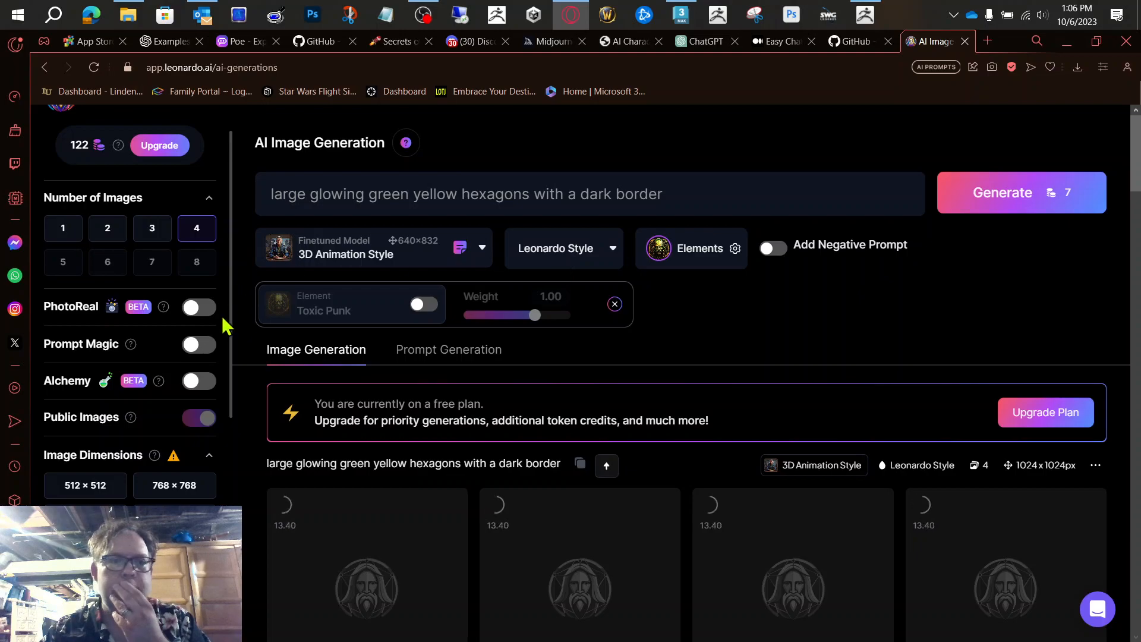
click(197, 309)
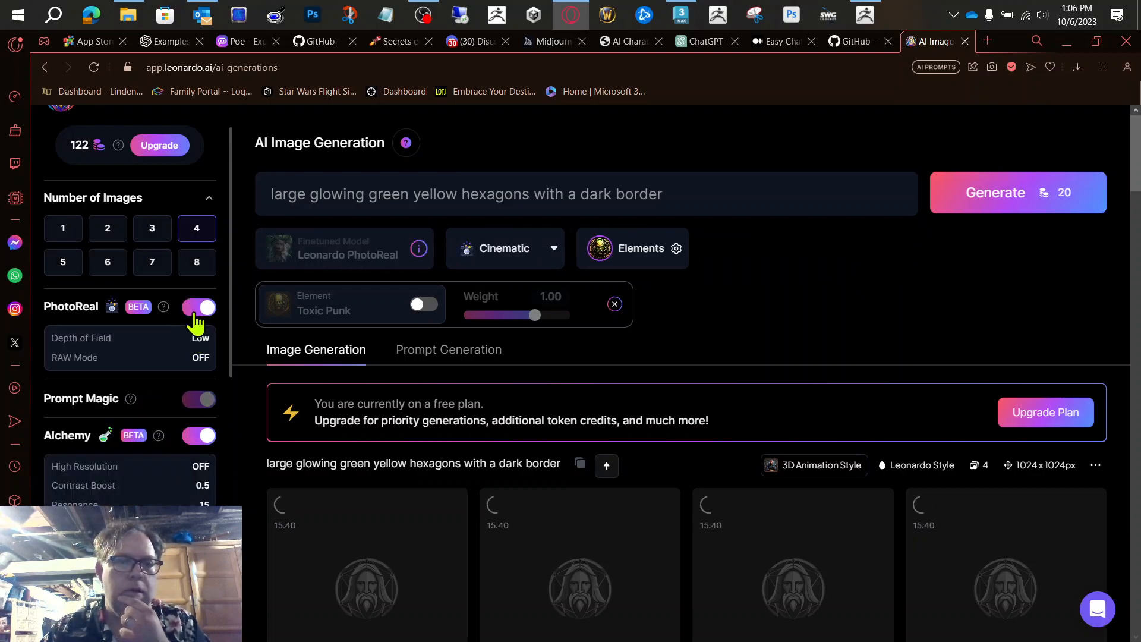
click(194, 308)
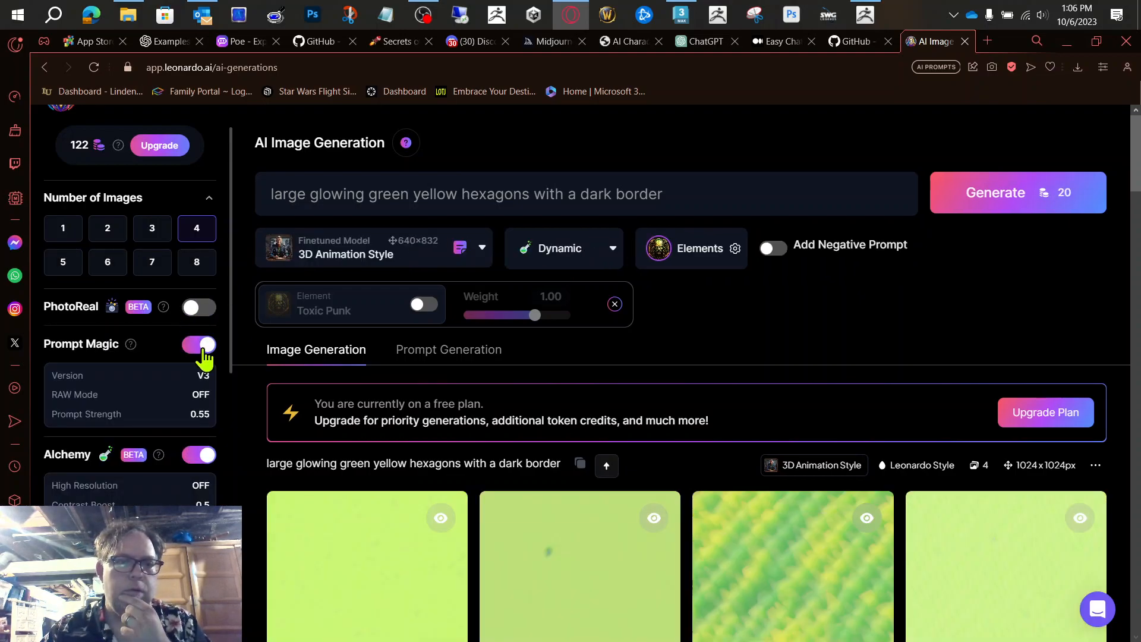
scroll(189, 389, down, 1)
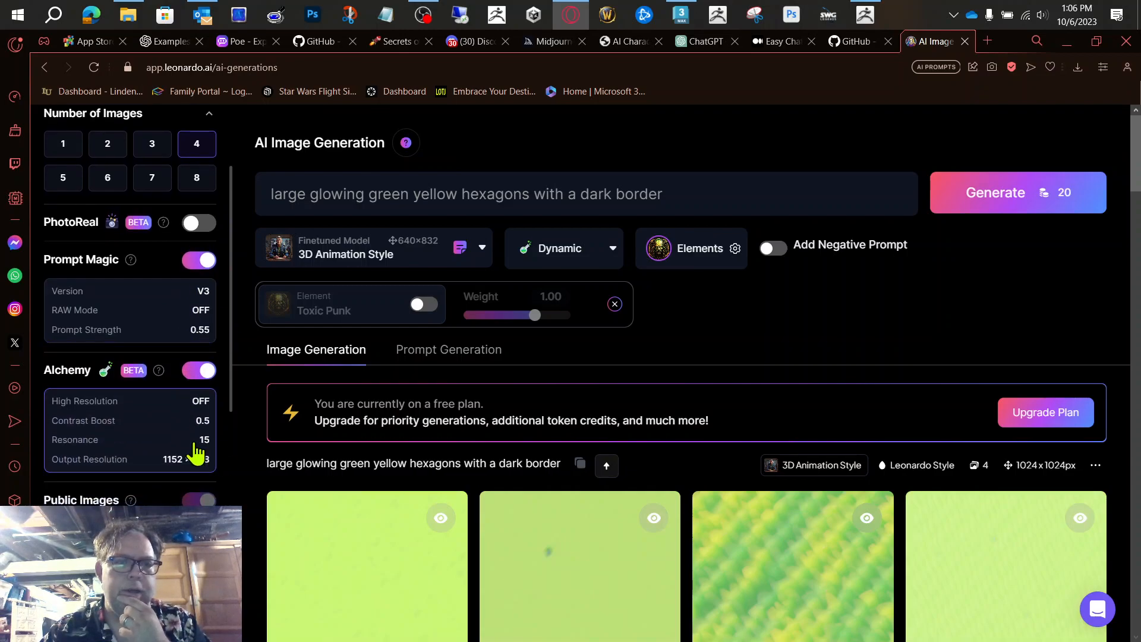
Step: Add "thick" before "dark border" in the prompt and turn the Toxic Punk element back on
click(583, 192)
text(thick)
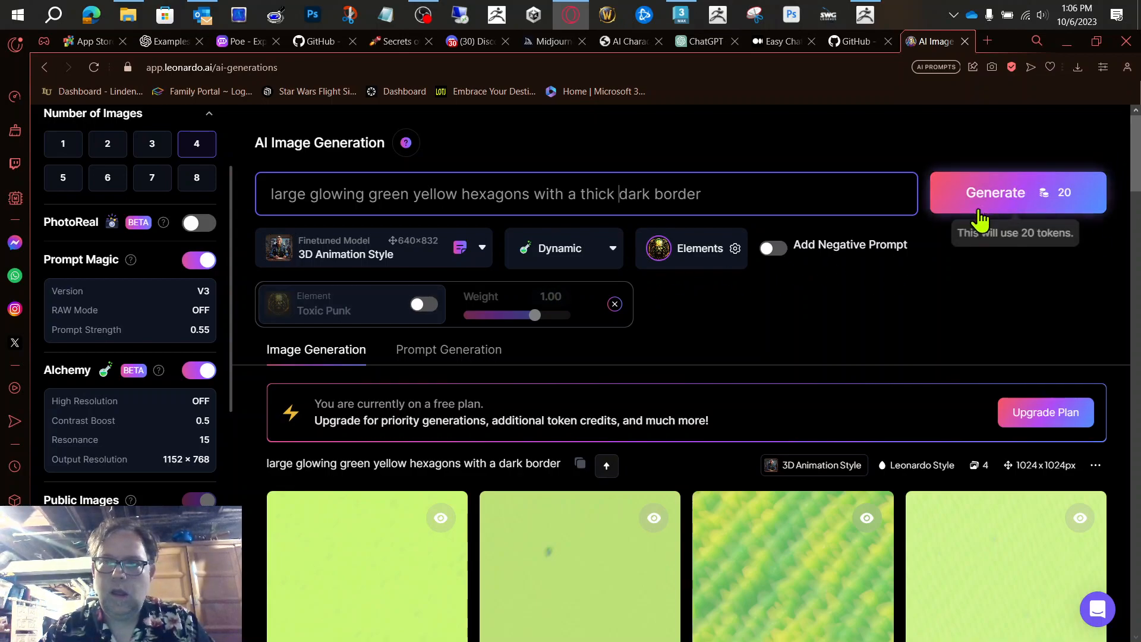
click(424, 304)
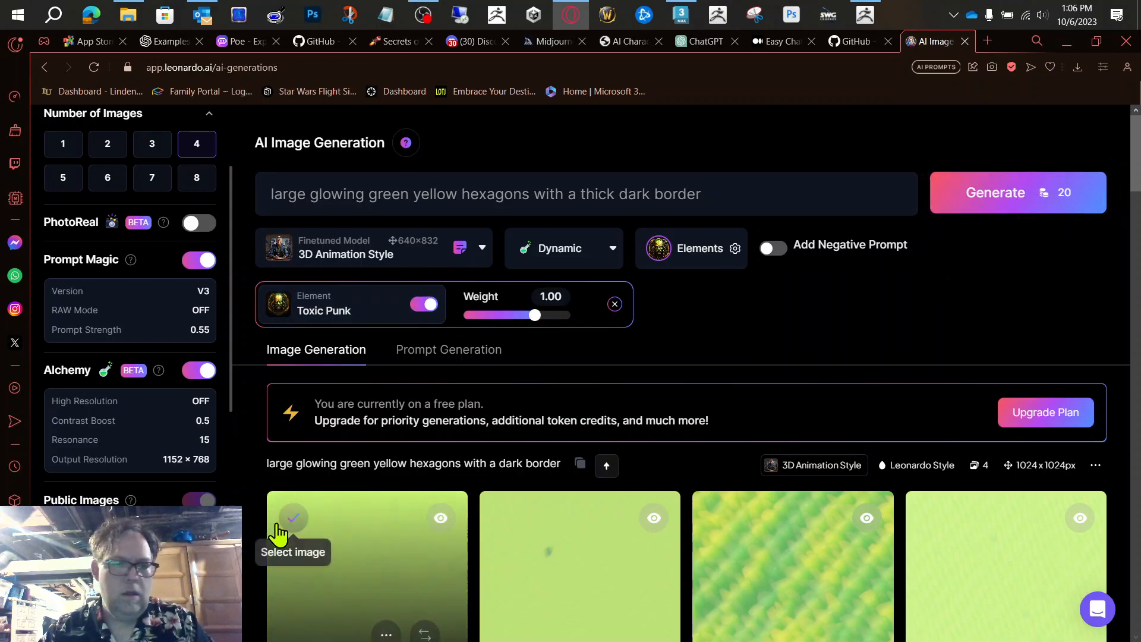
Step: Enable PhotoReal for the thick dark border prompt
scroll(175, 453, down, 2)
scroll(177, 453, up, 4)
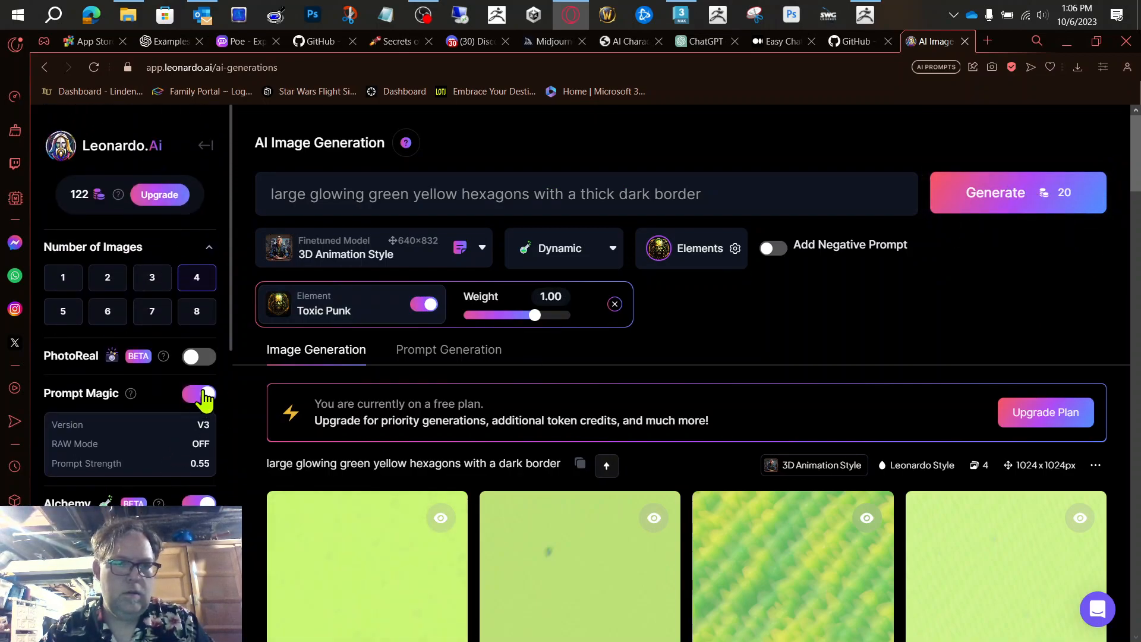
click(201, 364)
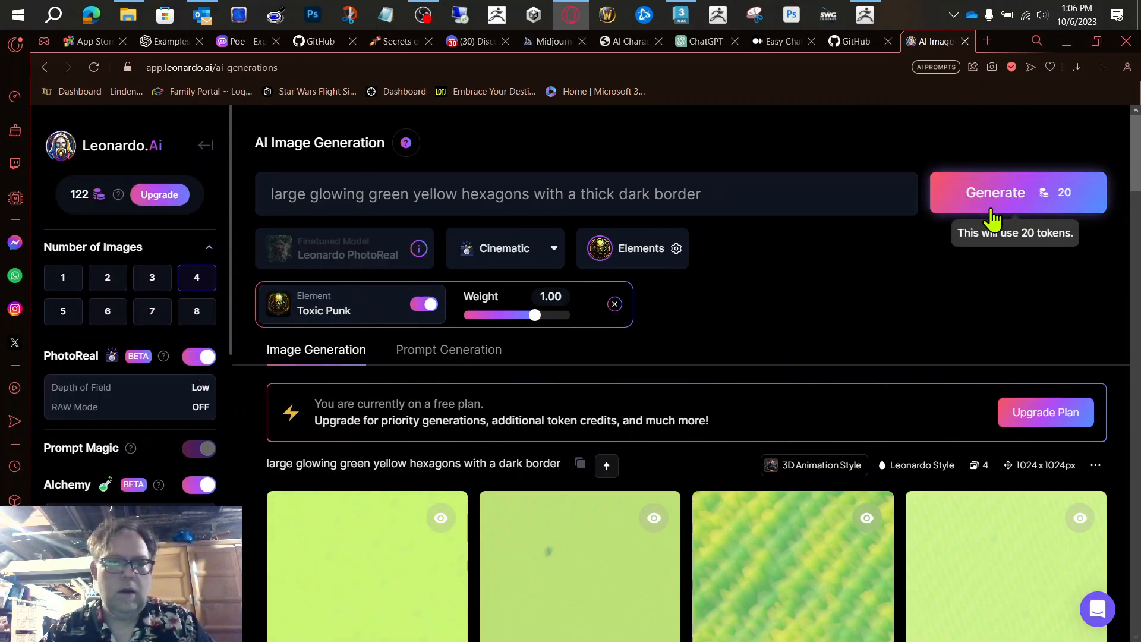
Step: Set the input dimensions to 512 × 512 px and generate the images of hexagons with a thick dark border
scroll(139, 447, down, 5)
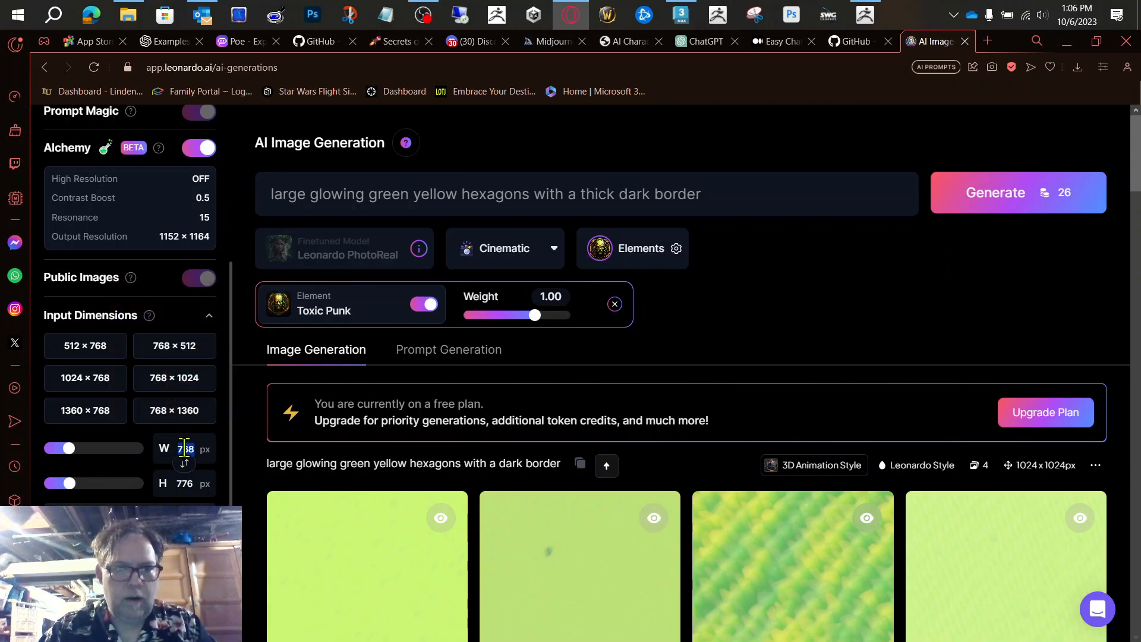
click(101, 349)
drag(70, 482, 43, 483)
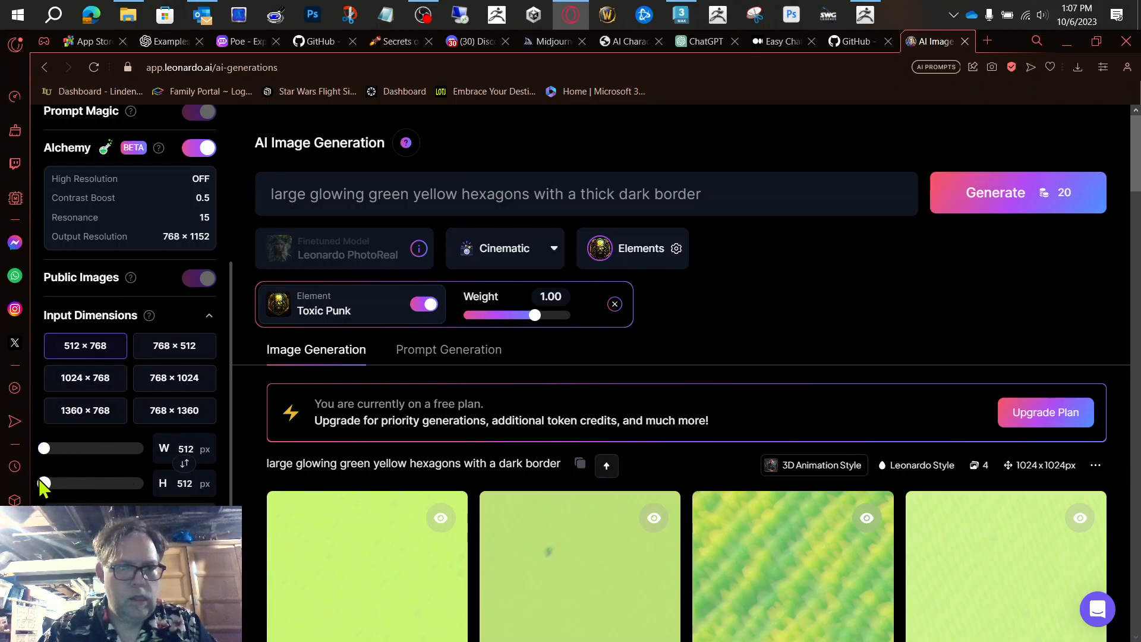
click(1011, 192)
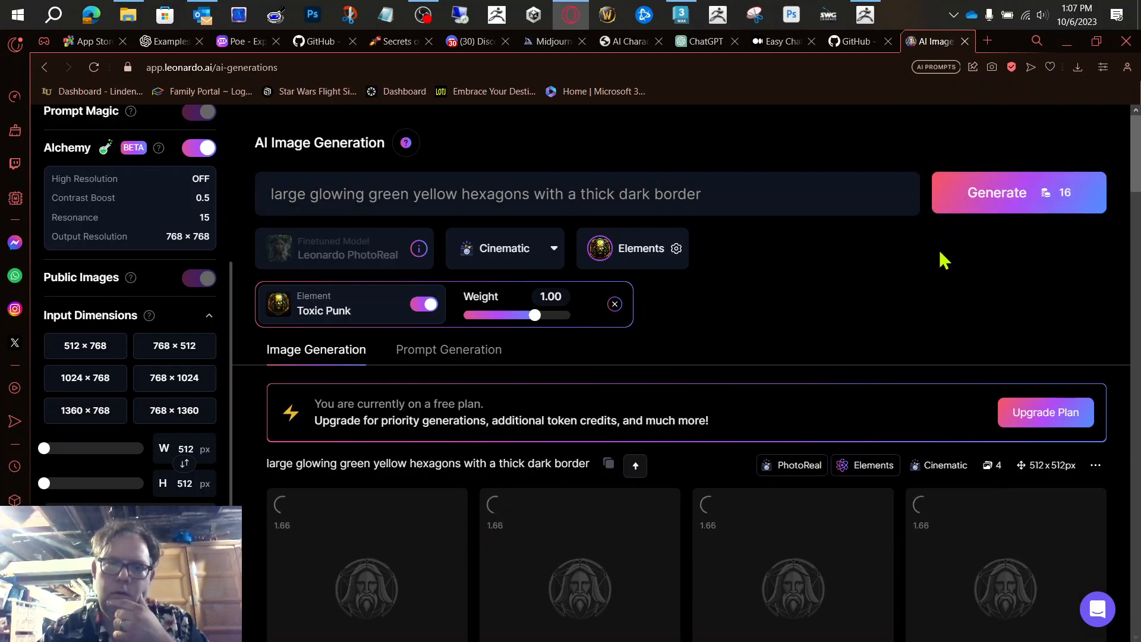
Step: Download the second "large glowing alien hive hexagons" image and the fourth, third and first "A tiling pattern of alien hive hexagons" images
scroll(944, 251, down, 2)
scroll(944, 250, down, 1)
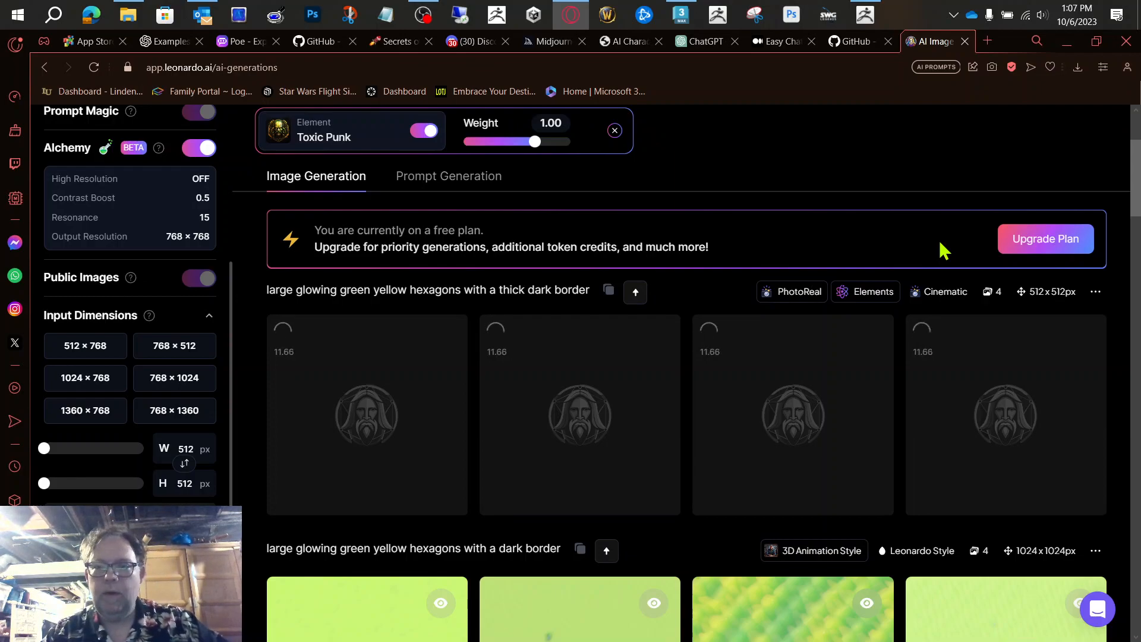
scroll(1125, 390, down, 5)
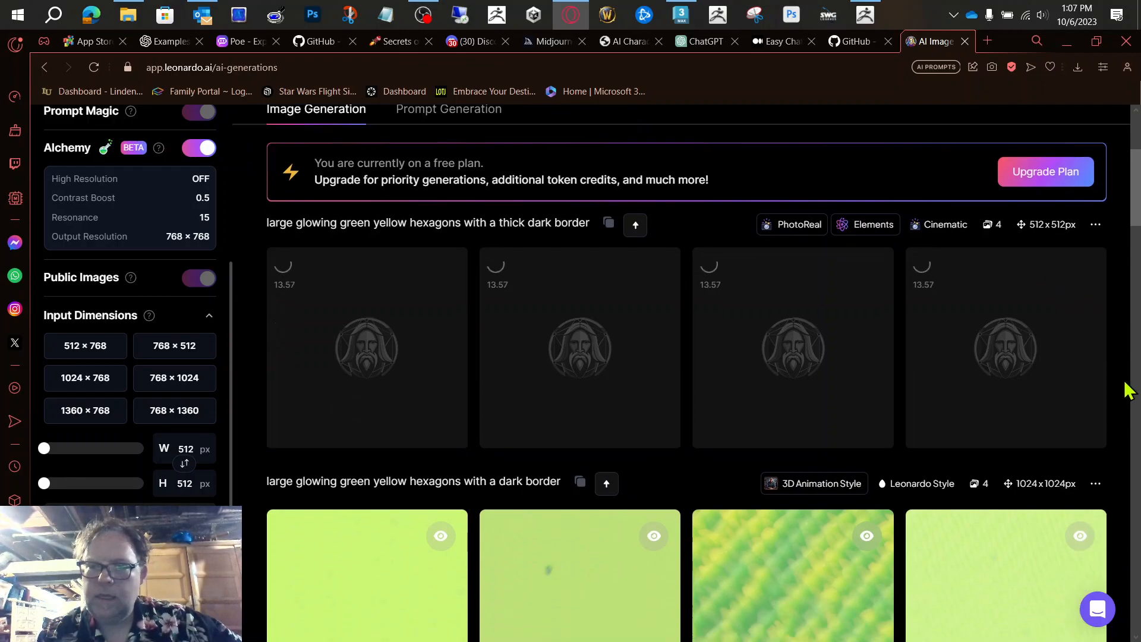
scroll(1125, 389, down, 4)
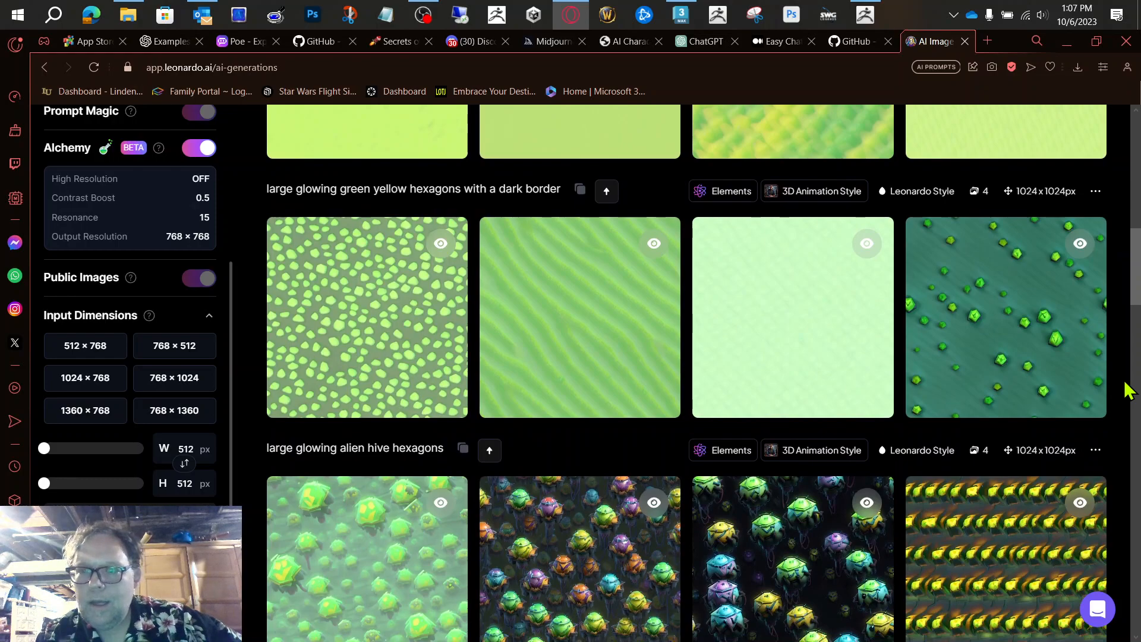
scroll(1088, 339, down, 2)
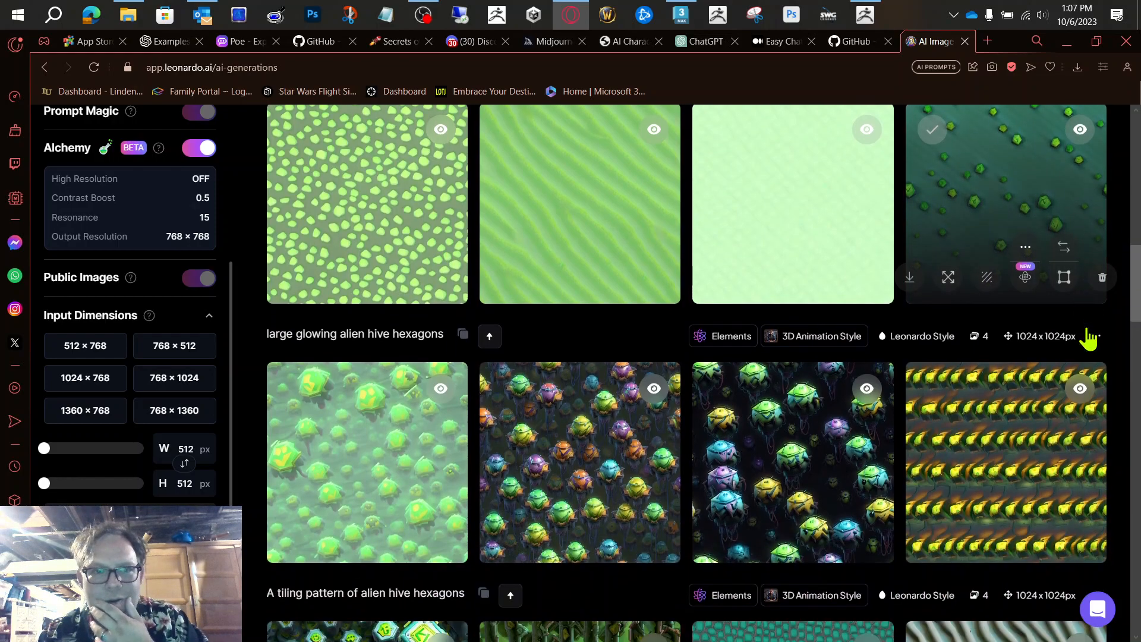
scroll(1088, 336, down, 2)
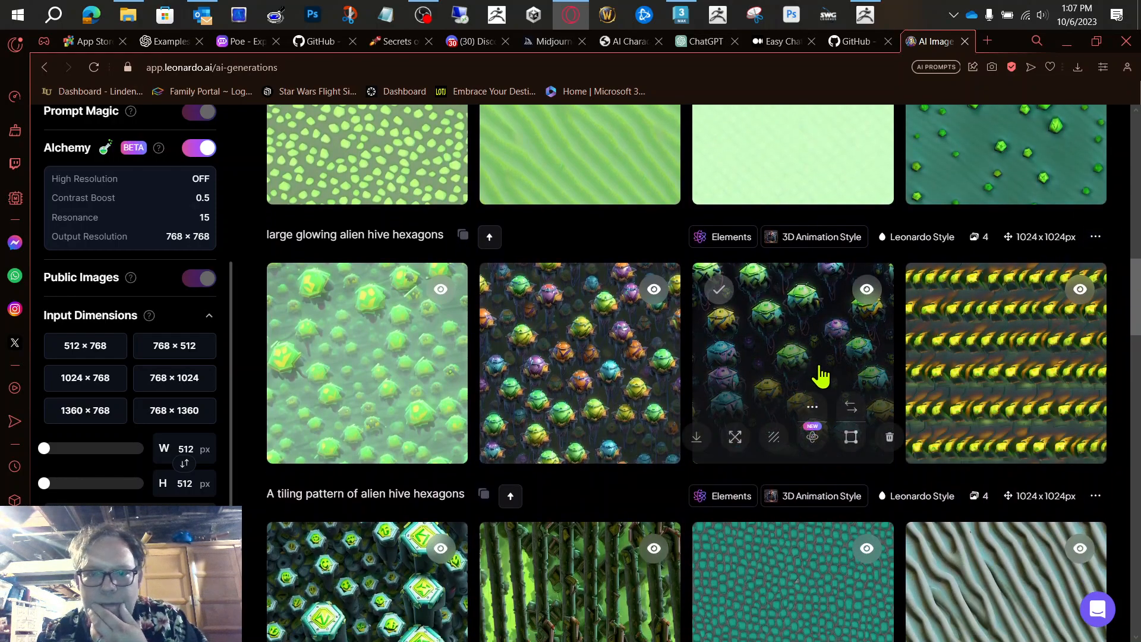
scroll(1021, 410, down, 3)
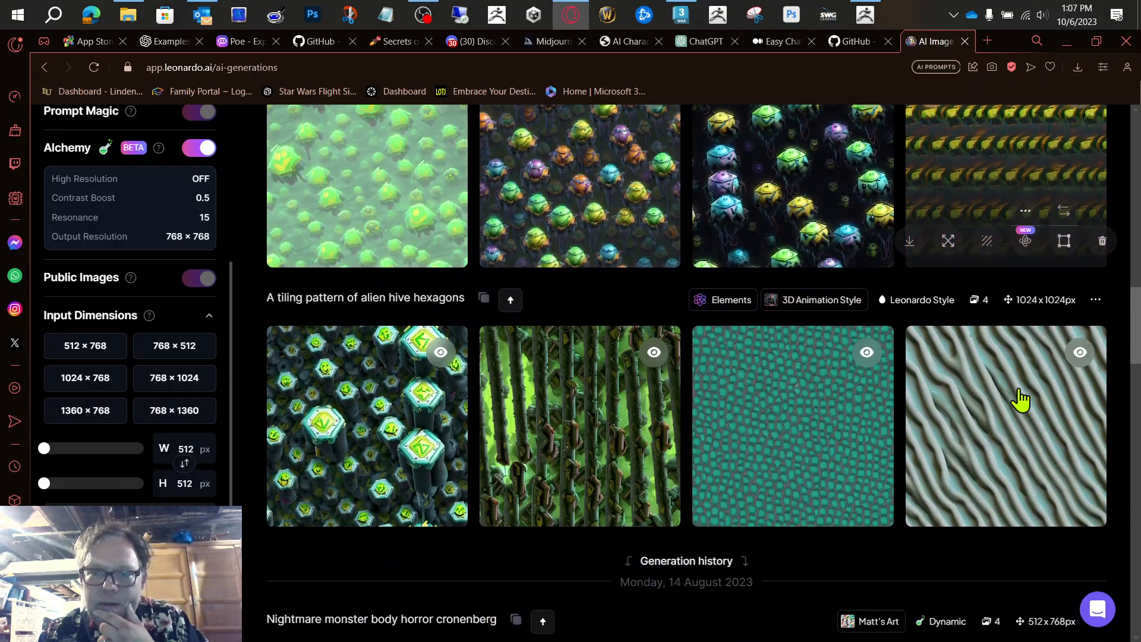
scroll(636, 296, up, 1)
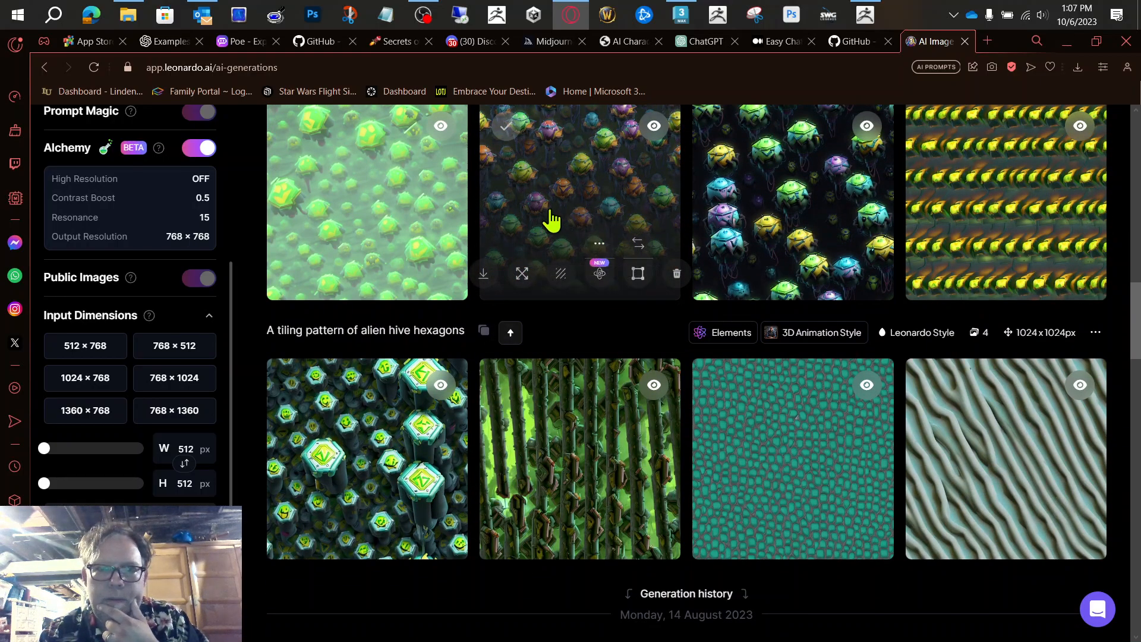
click(487, 276)
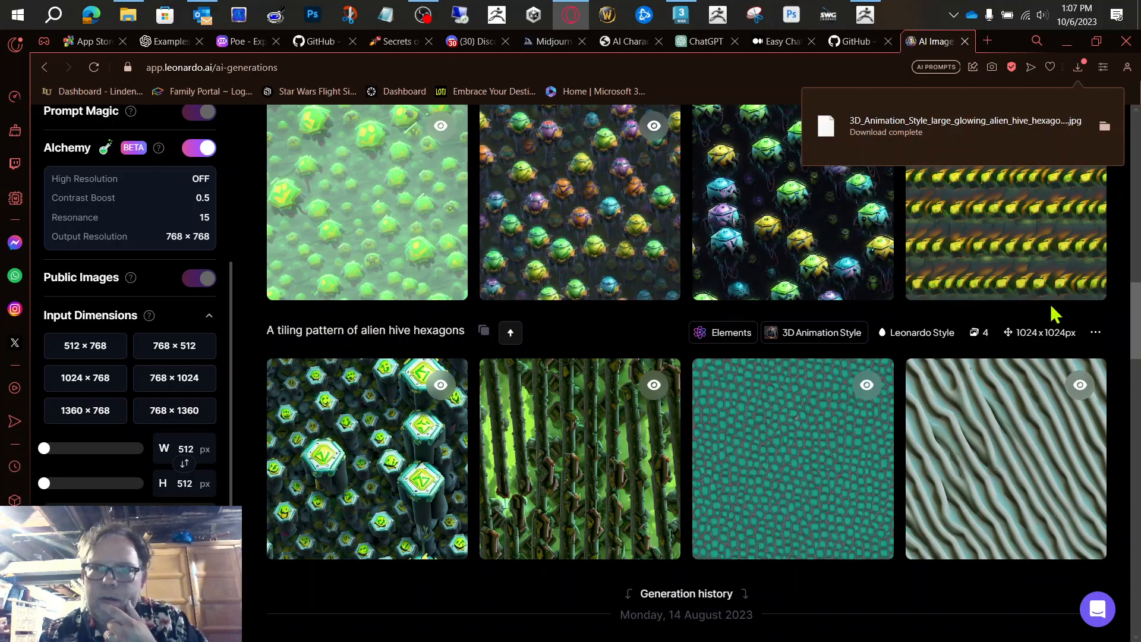
click(910, 534)
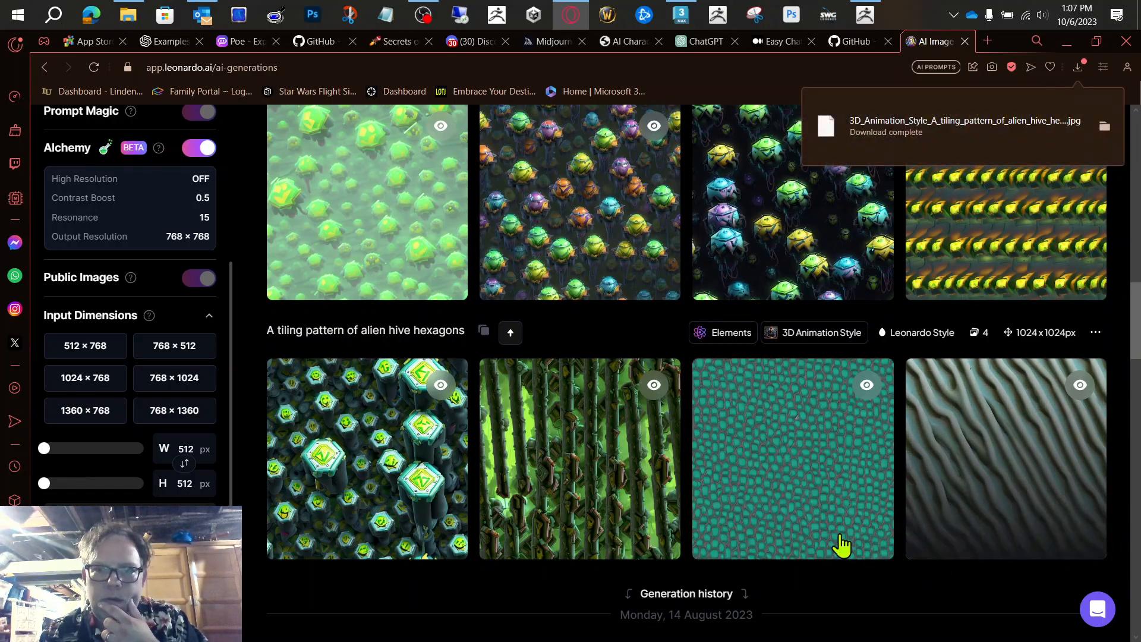
click(697, 533)
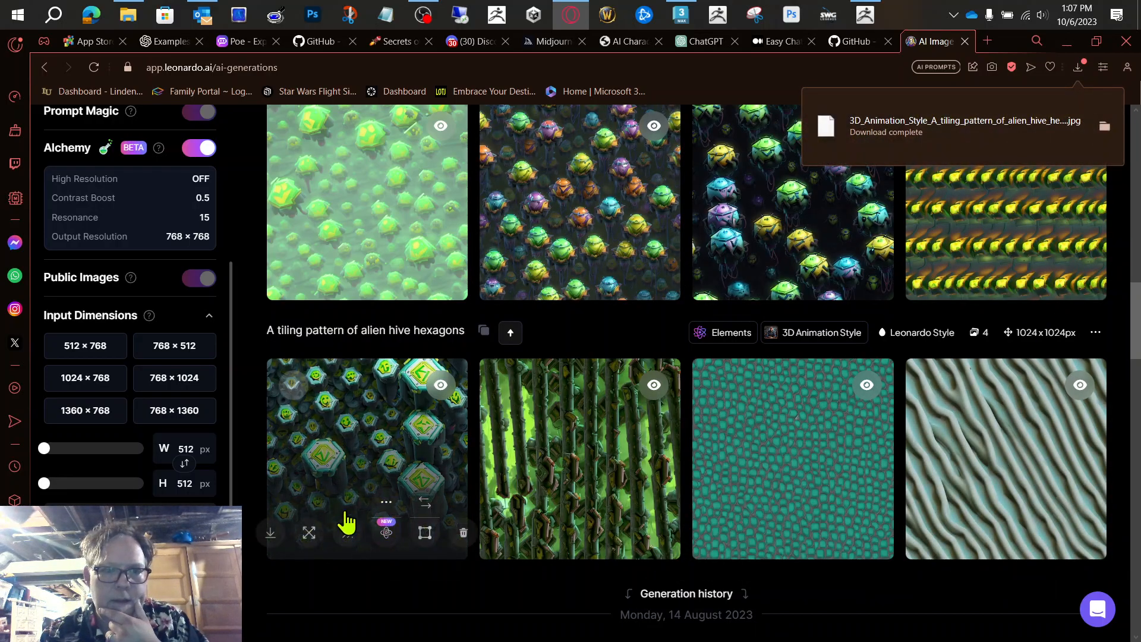
click(271, 534)
Step: Download the second, third and first images of the new thick dark border generation
scroll(1038, 363, down, 5)
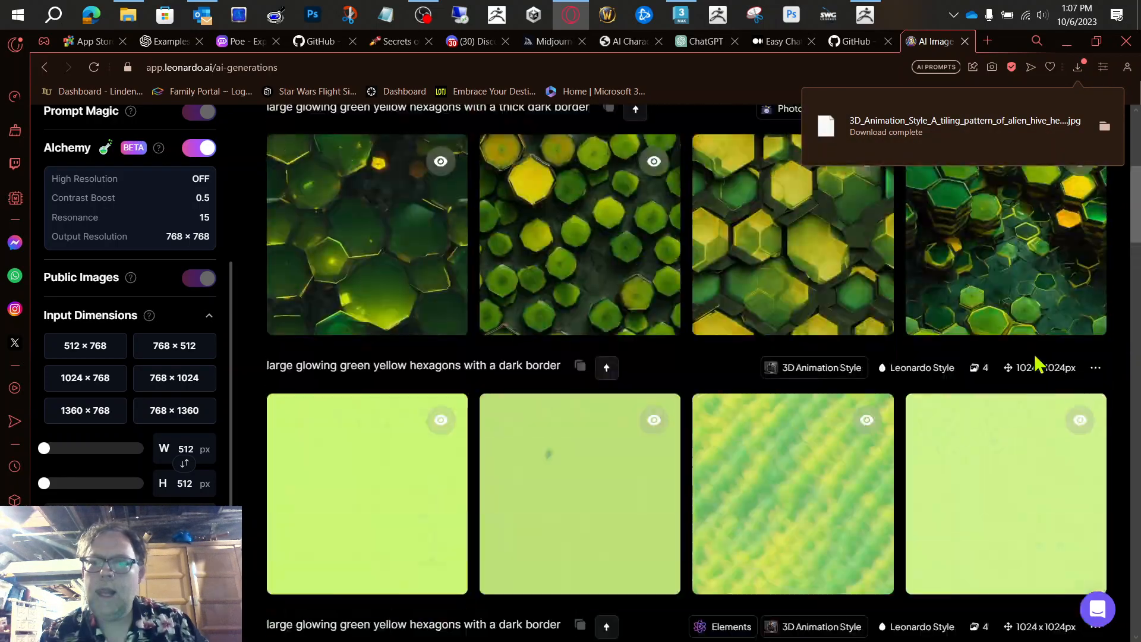
scroll(1037, 364, up, 4)
scroll(943, 383, down, 2)
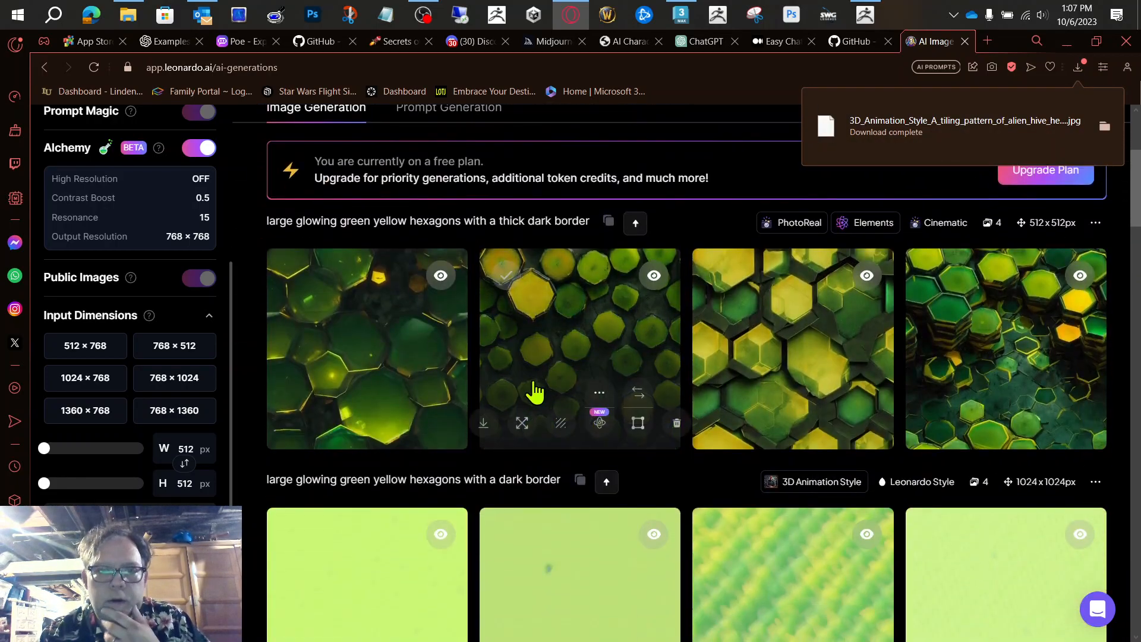
click(483, 423)
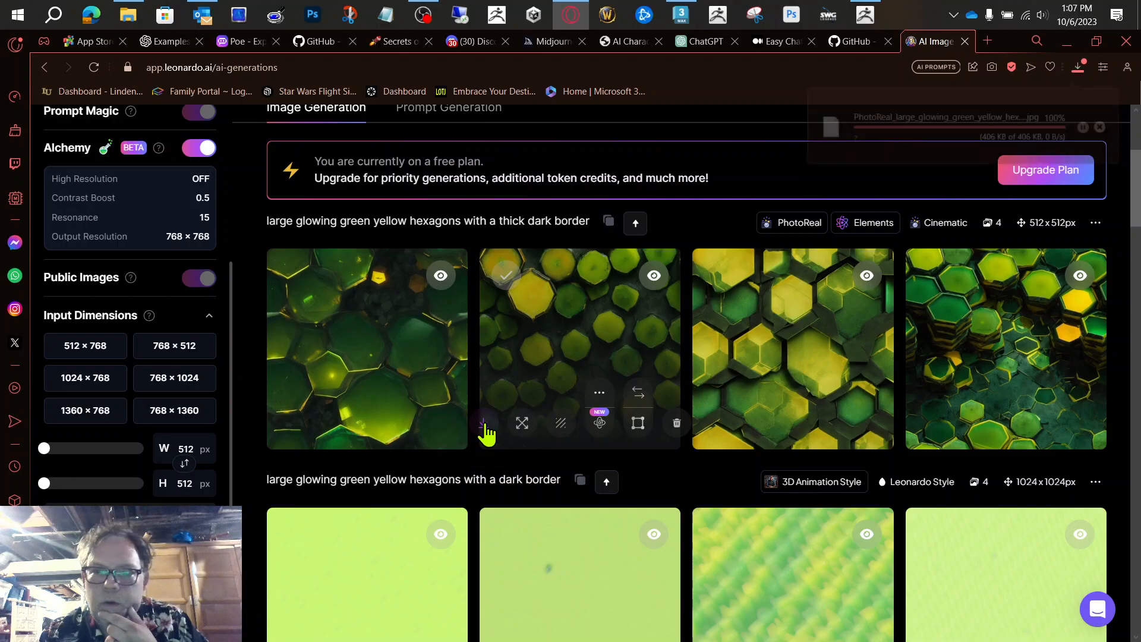
click(697, 423)
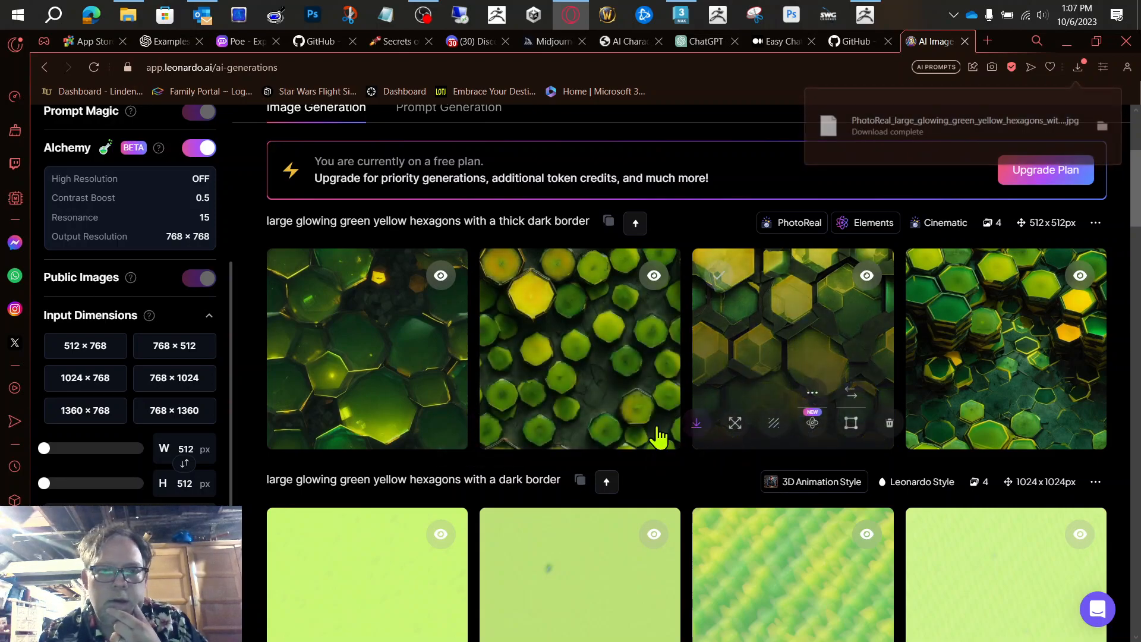
click(272, 422)
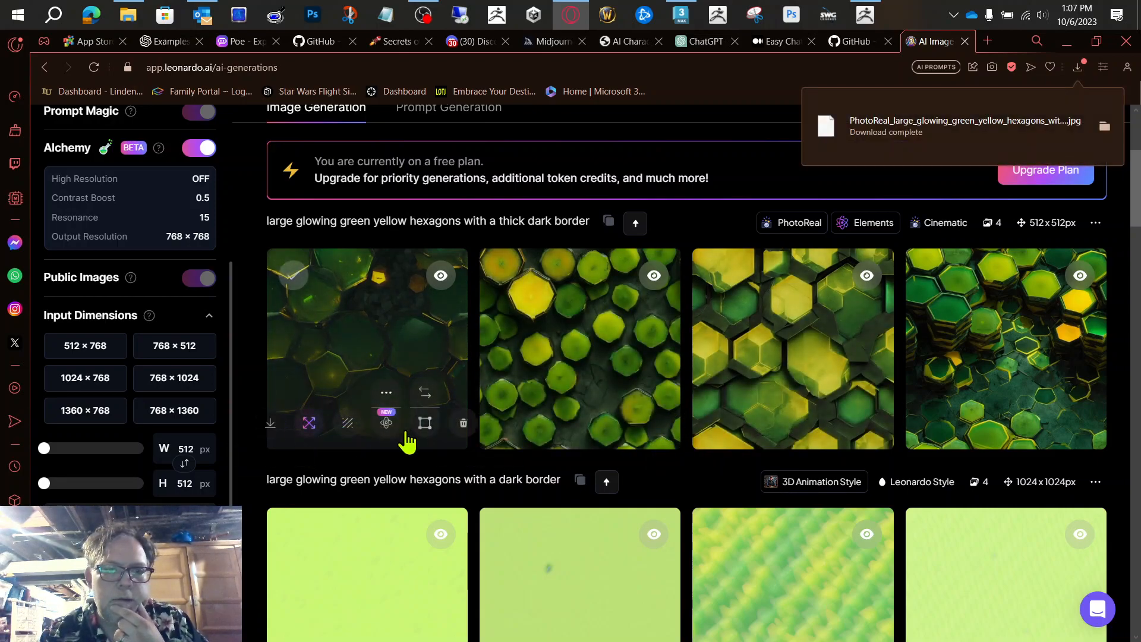
scroll(899, 336, up, 3)
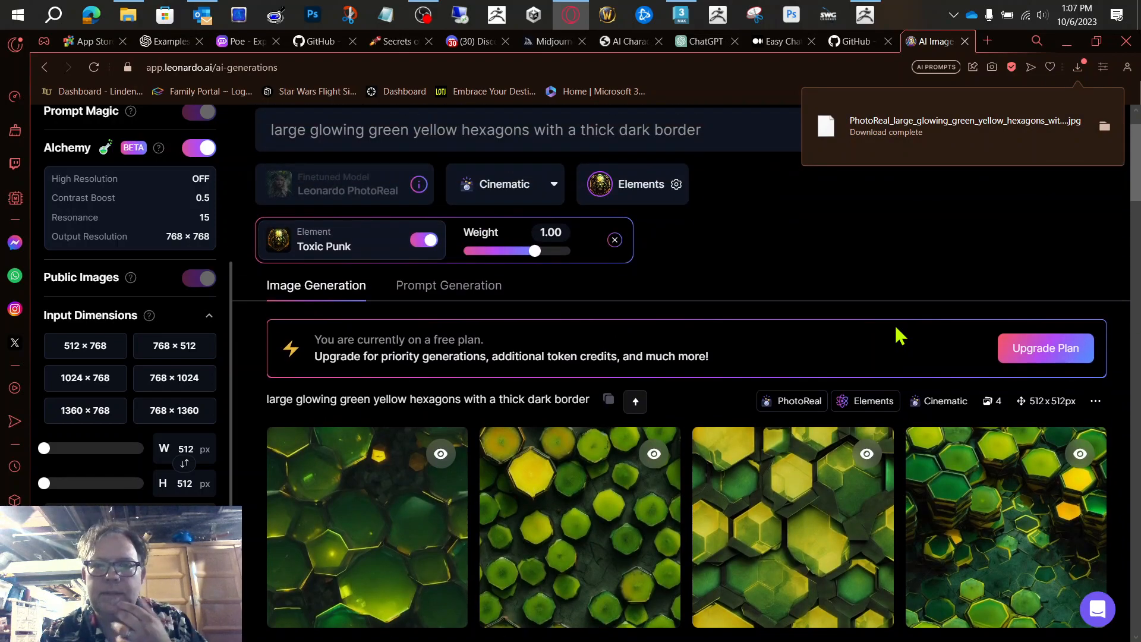
scroll(899, 336, down, 5)
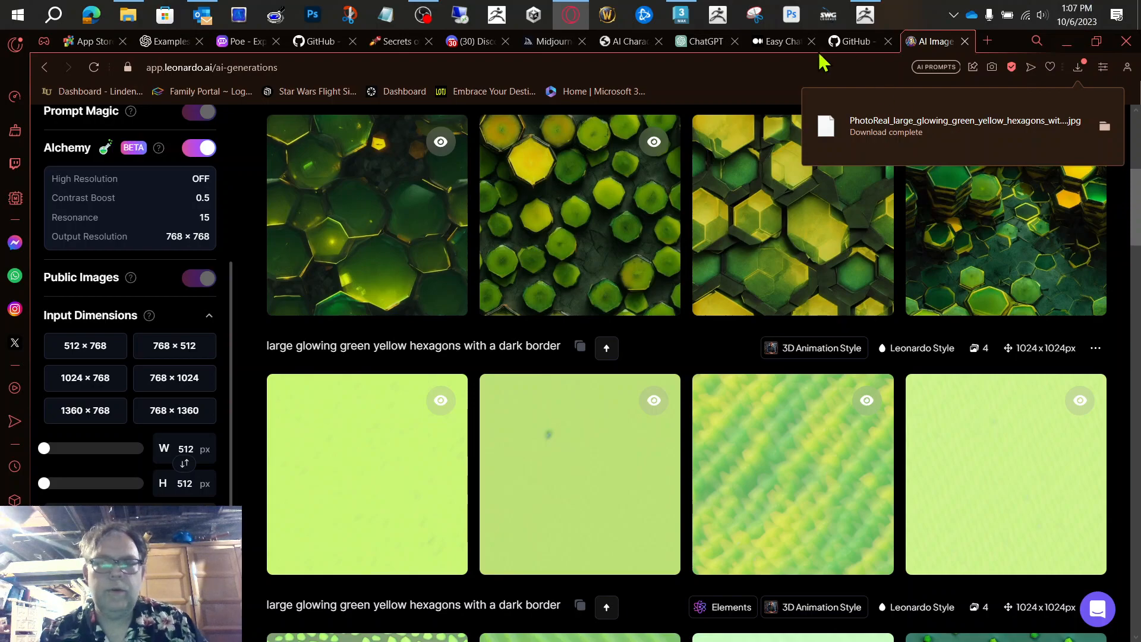
Step: Switch to 3ds Max and set the segments of the dome-shaped sphere to 20
mouse_move(767, 159)
key(alt+Tab)
key(alt+Tab)
key(alt+Tab)
key(alt+Tab)
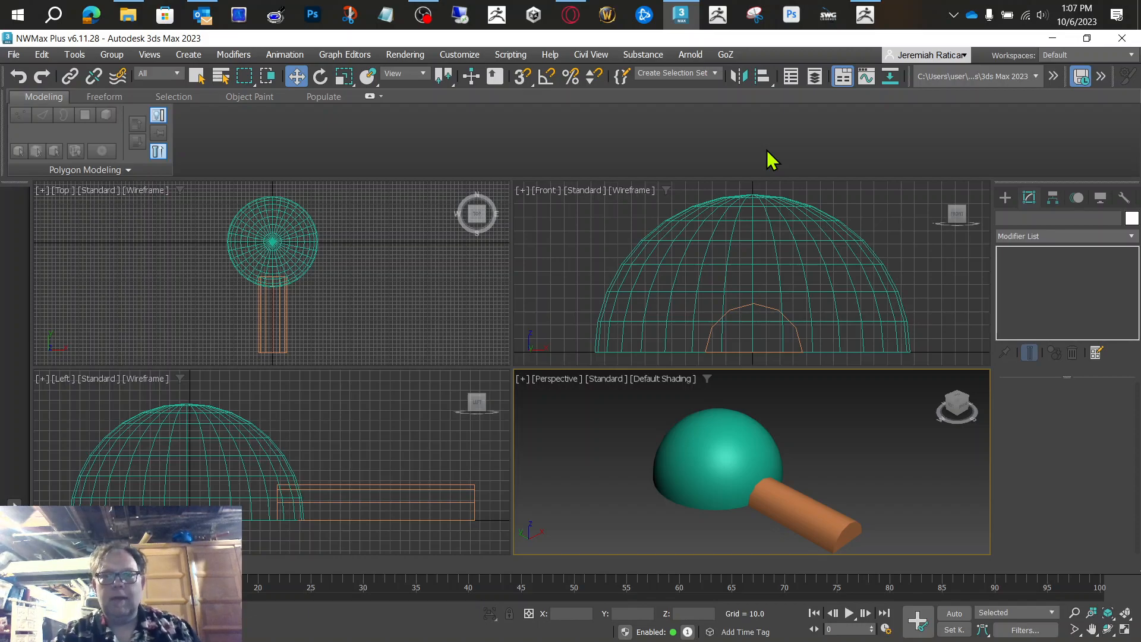
click(756, 221)
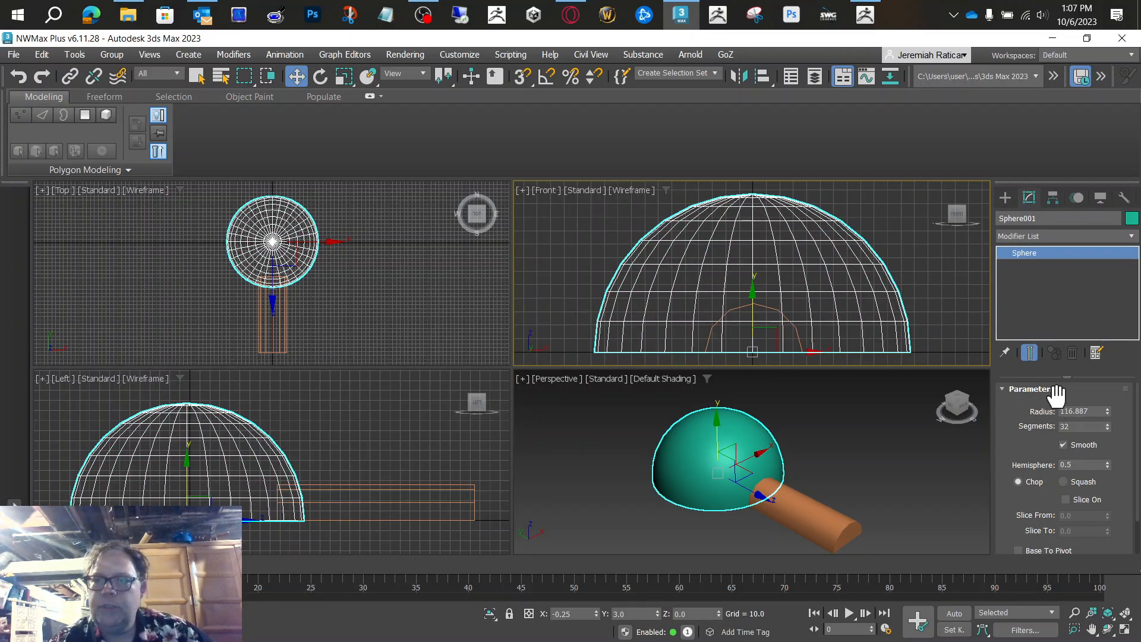
click(1108, 430)
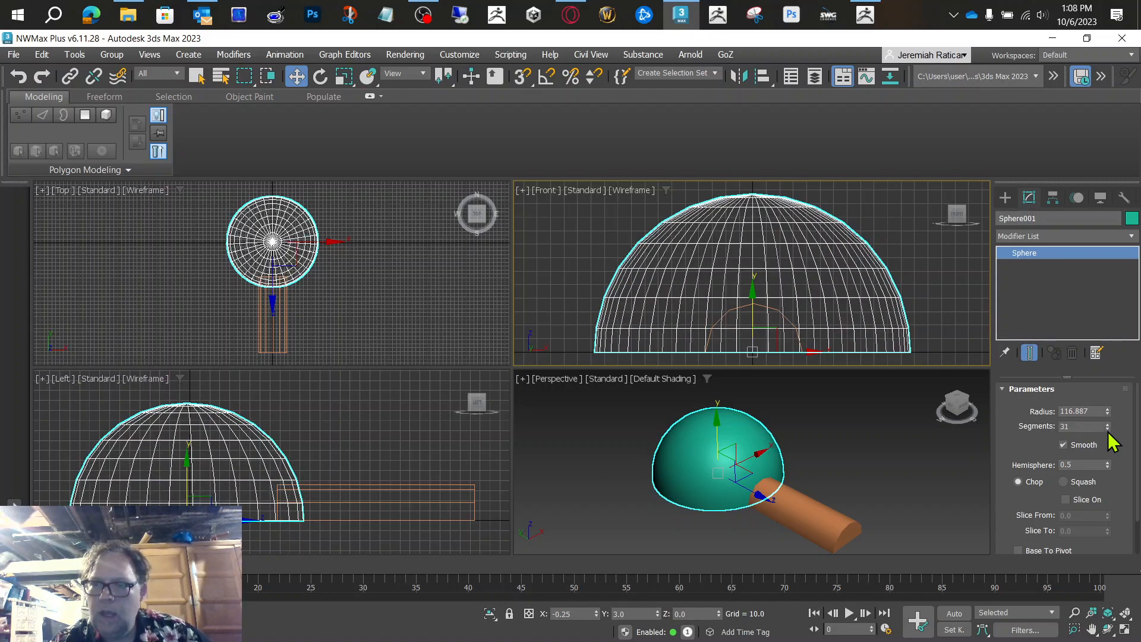
click(1108, 430)
click(1108, 429)
click(1108, 430)
click(1108, 430)
click(1108, 430)
click(1108, 429)
click(1108, 430)
click(1108, 430)
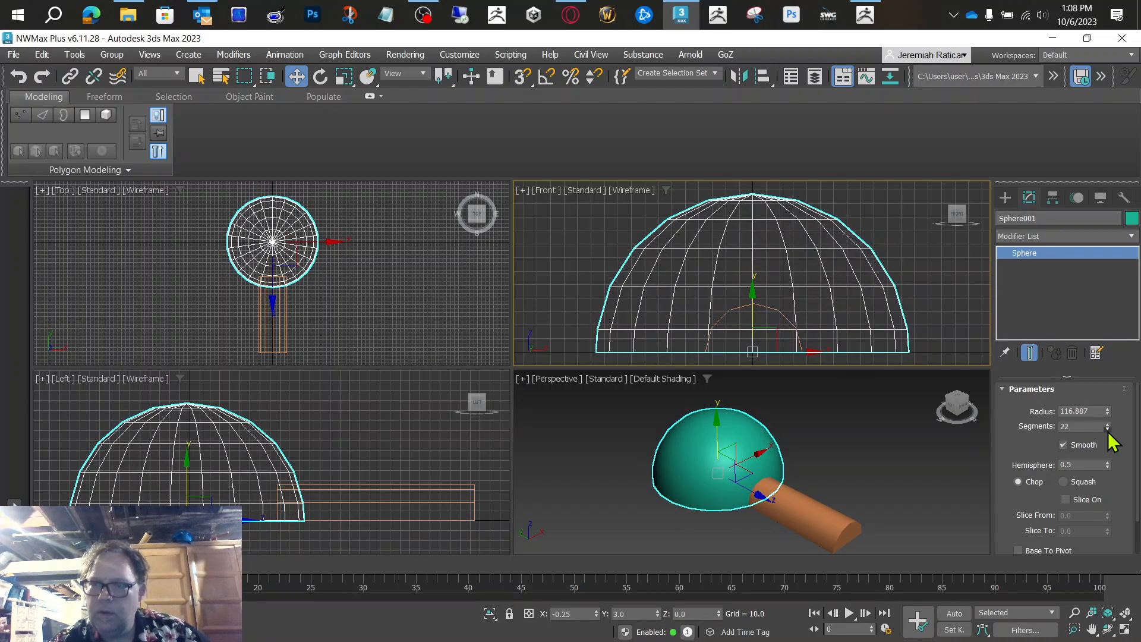
click(1108, 429)
click(1108, 429)
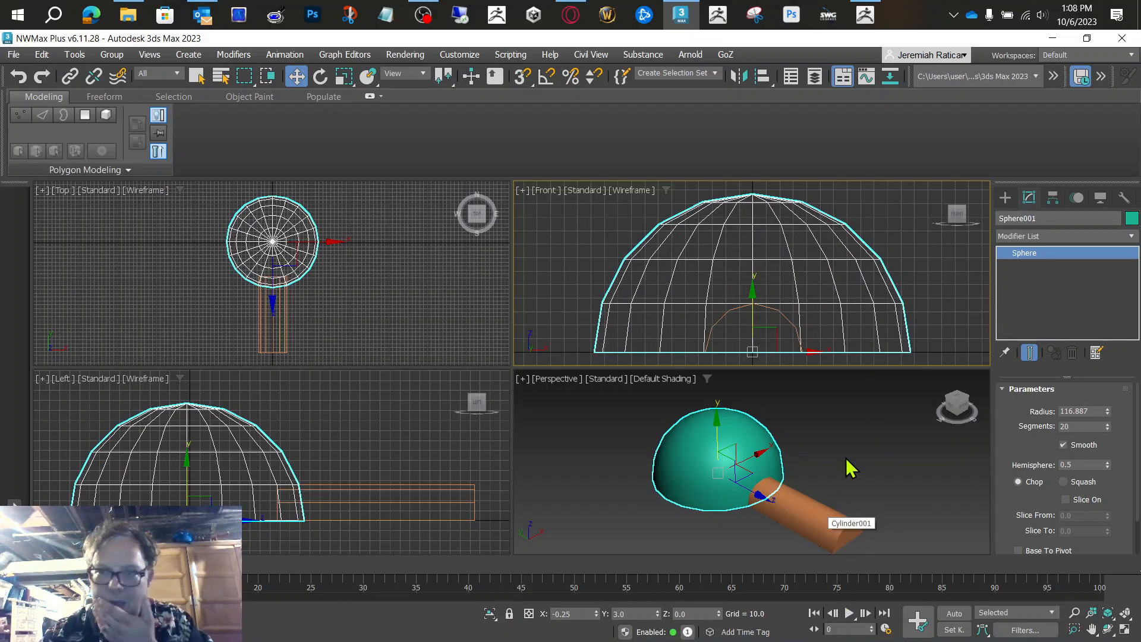
Step: Make the dome the base object of a ProBoolean compound object
click(809, 504)
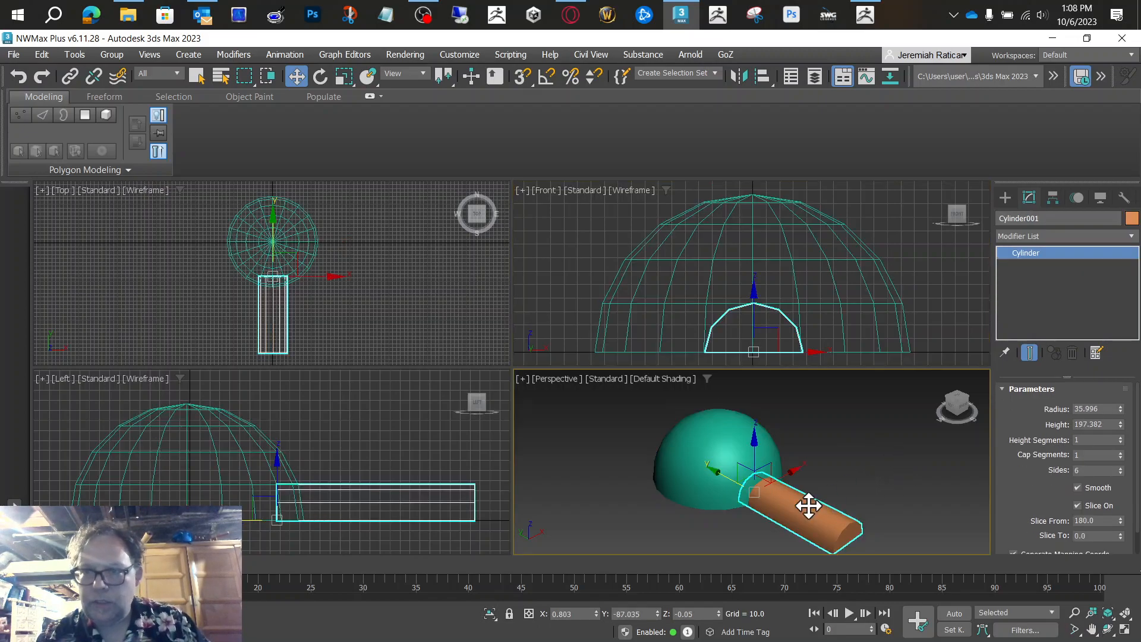
click(706, 461)
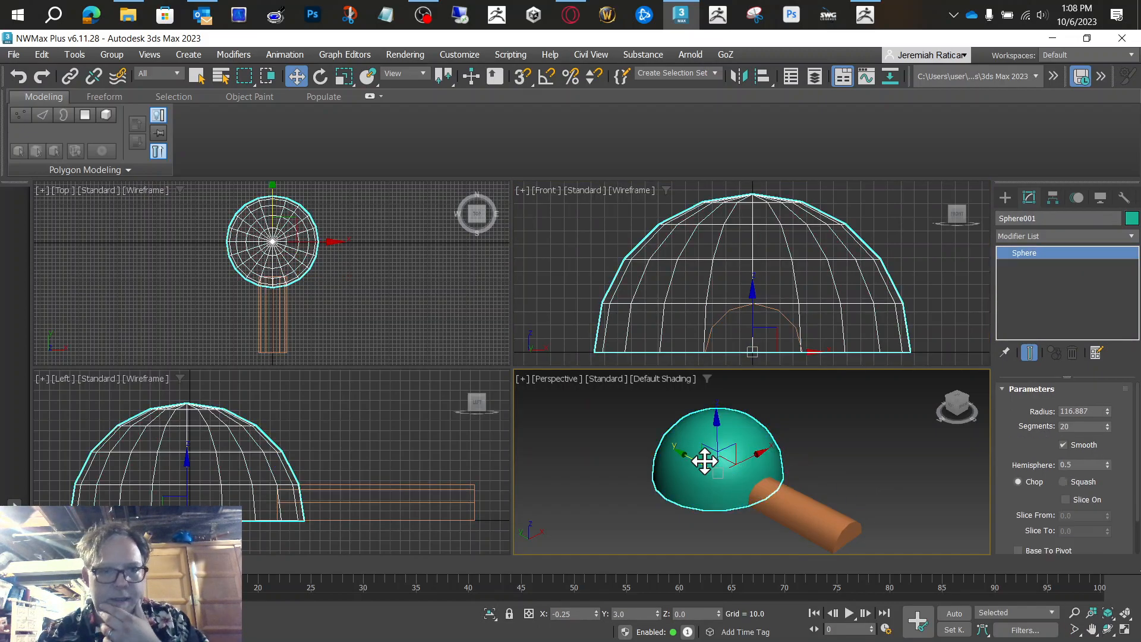
click(1004, 198)
click(1041, 238)
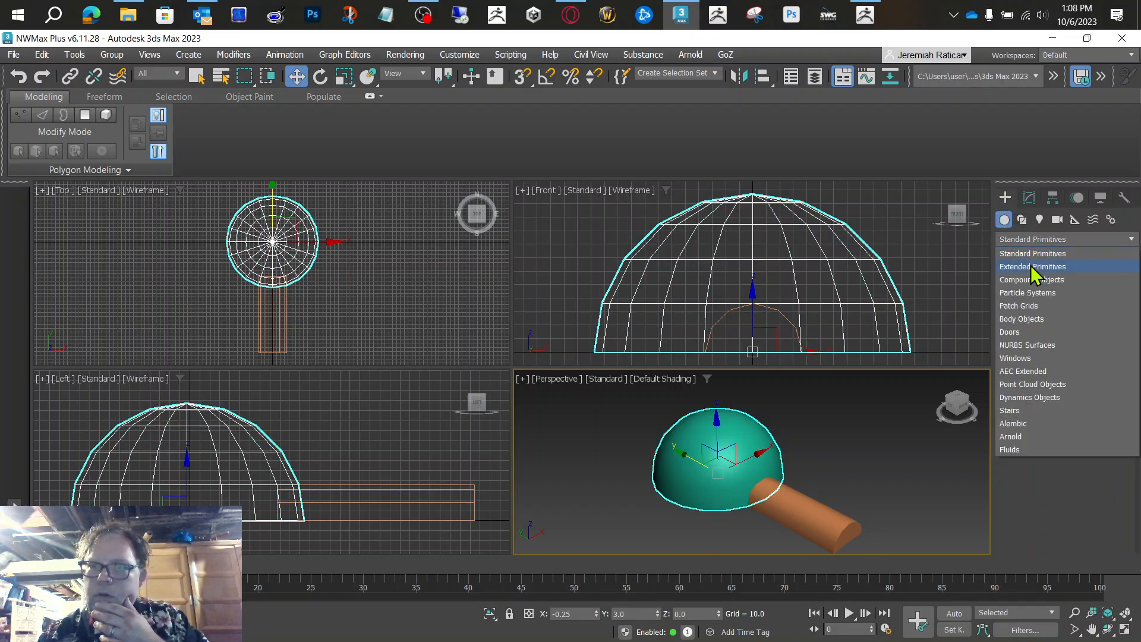
click(1033, 280)
click(1087, 362)
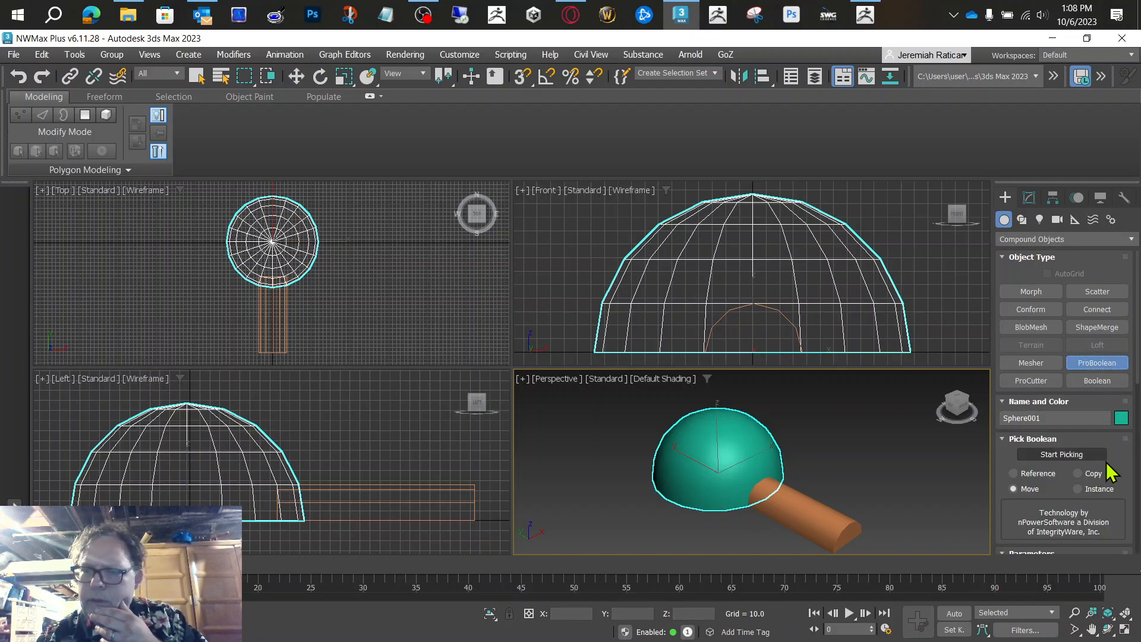
Step: Subtract the half-cylinder tunnel from the dome and check the opening from the front in the perspective view
scroll(1103, 451, down, 2)
scroll(1102, 450, down, 4)
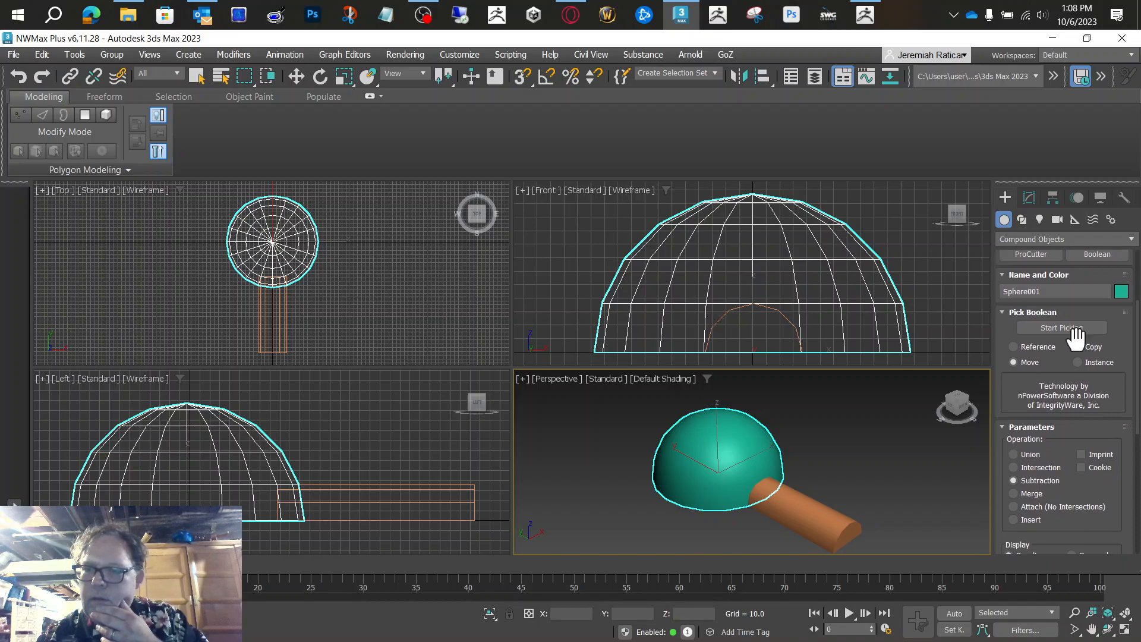
scroll(1080, 397, up, 4)
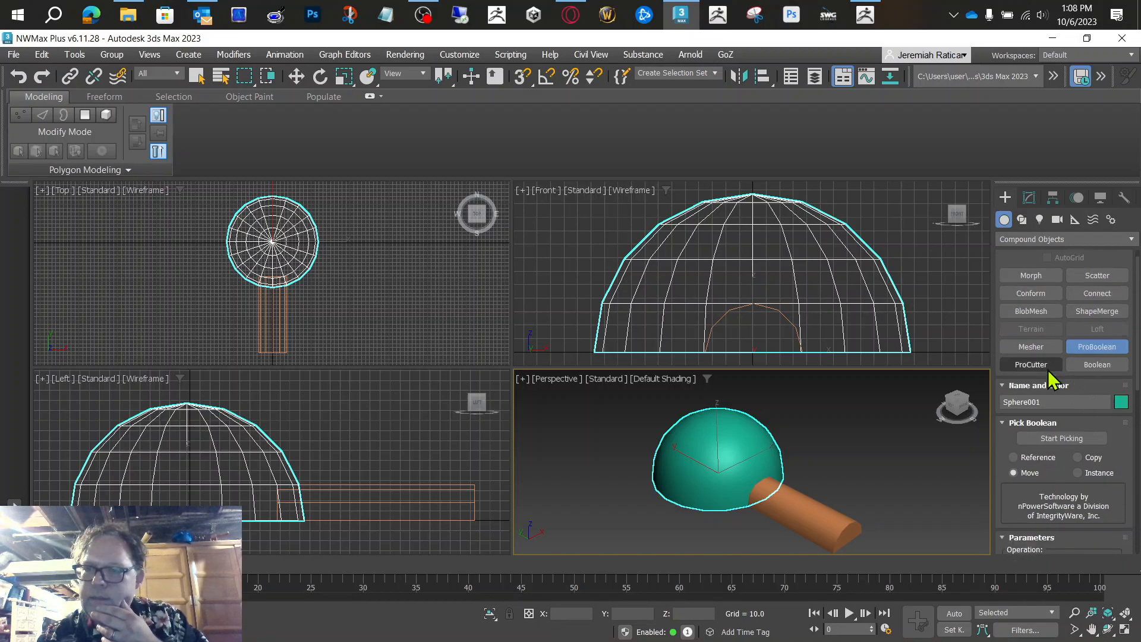
click(1062, 438)
click(830, 533)
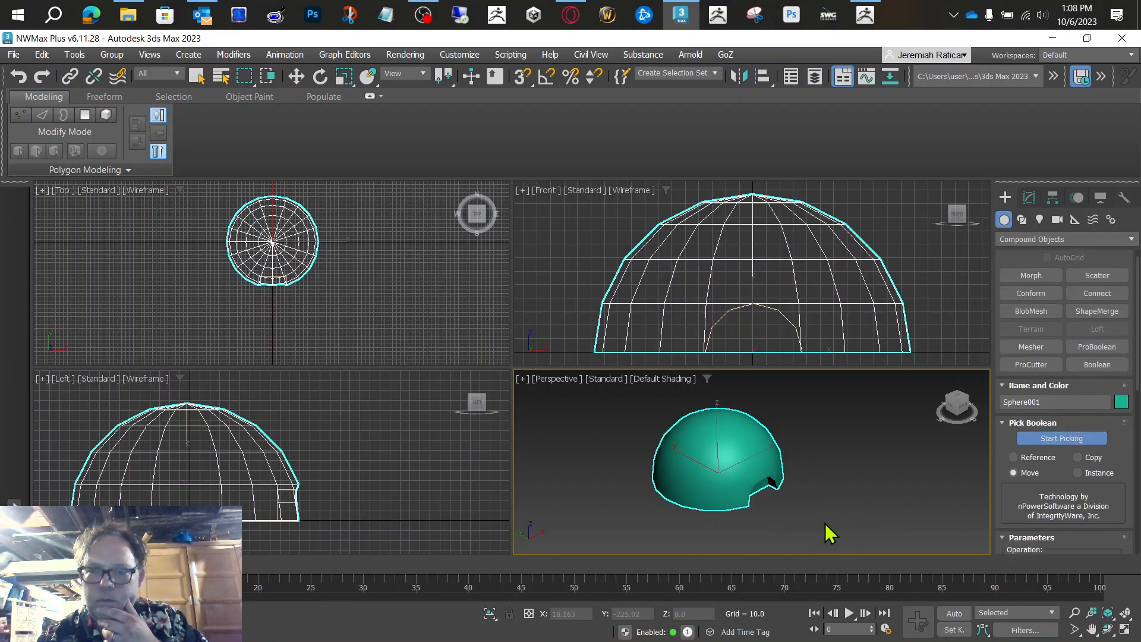
click(953, 413)
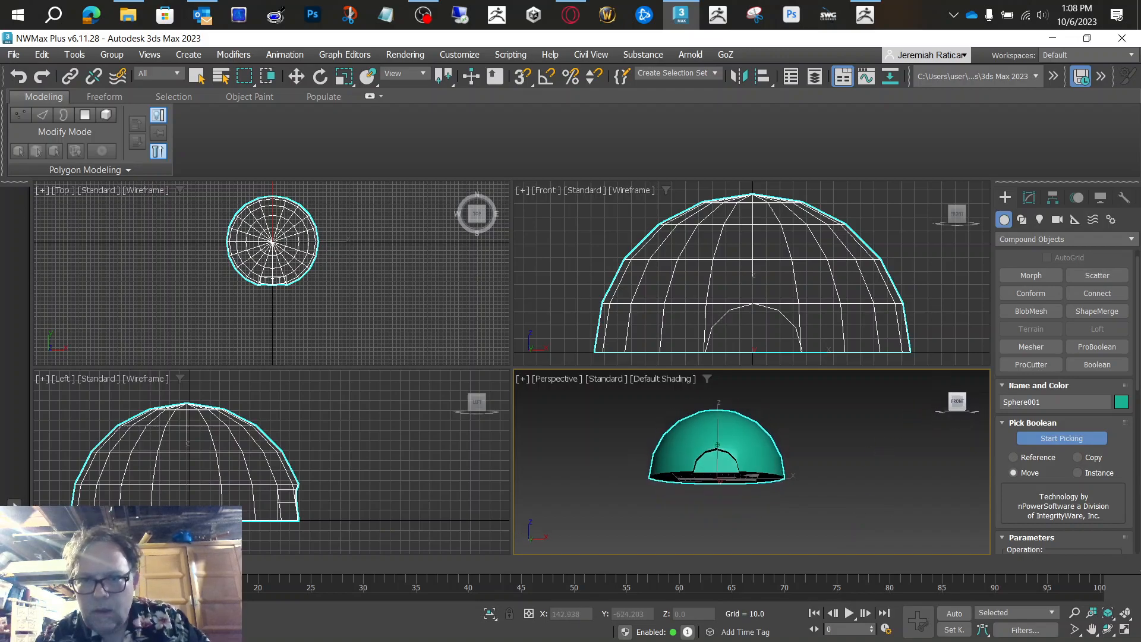
Step: Set the ProBoolean operation to Union and join the half-cylinder tunnel to the dome
drag(1006, 494, 1010, 419)
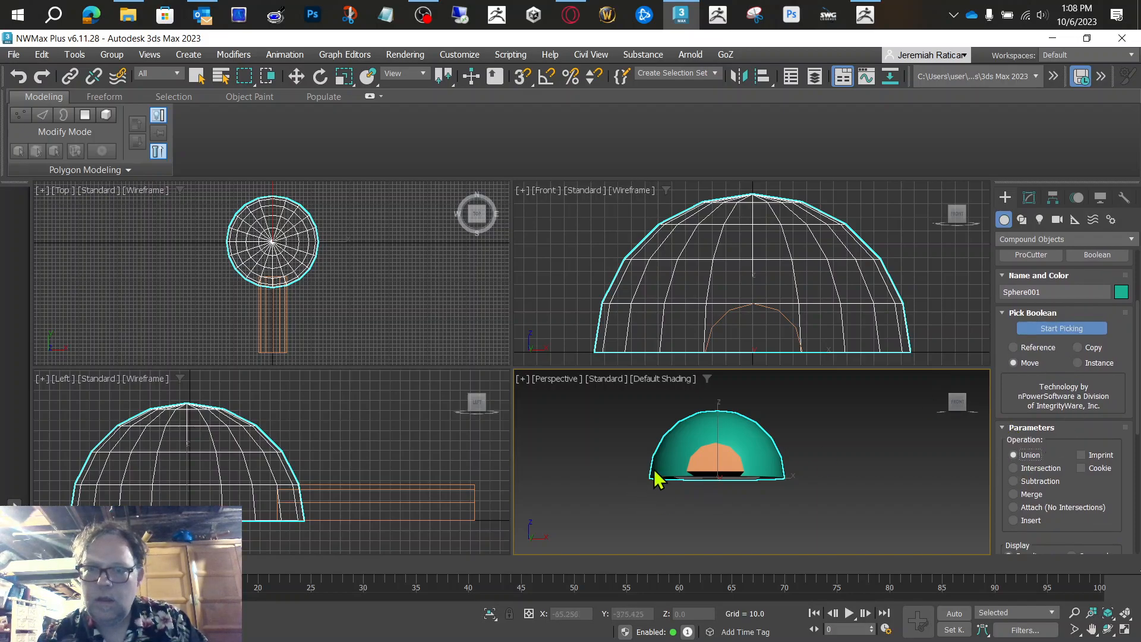
click(708, 457)
mouse_move(955, 408)
mouse_down()
mouse_move(938, 434)
mouse_move(957, 443)
mouse_move(944, 427)
mouse_up()
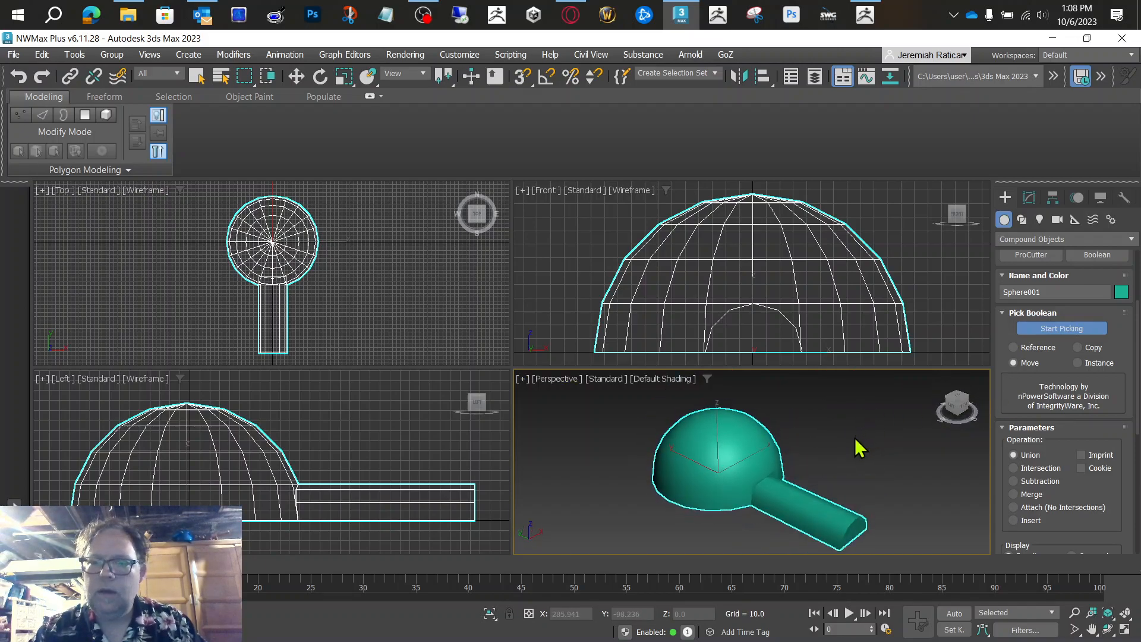
Step: Stop picking operands, maximize the perspective view and inspect the joined dome and tunnel from several angles
click(1045, 329)
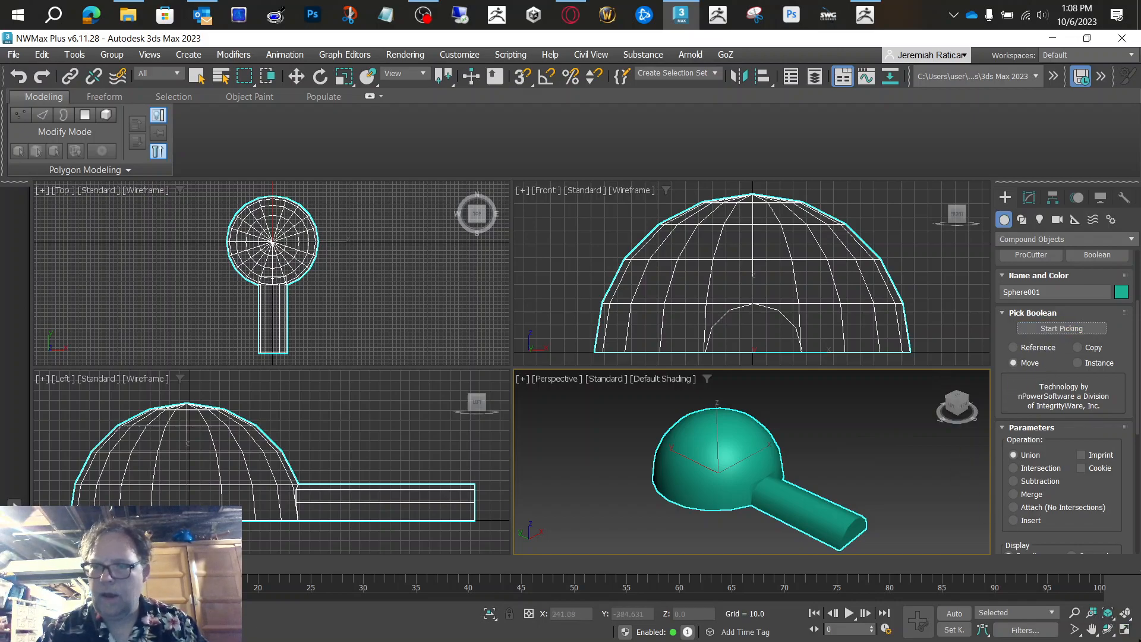
click(1125, 629)
click(1108, 629)
drag(500, 423, 474, 402)
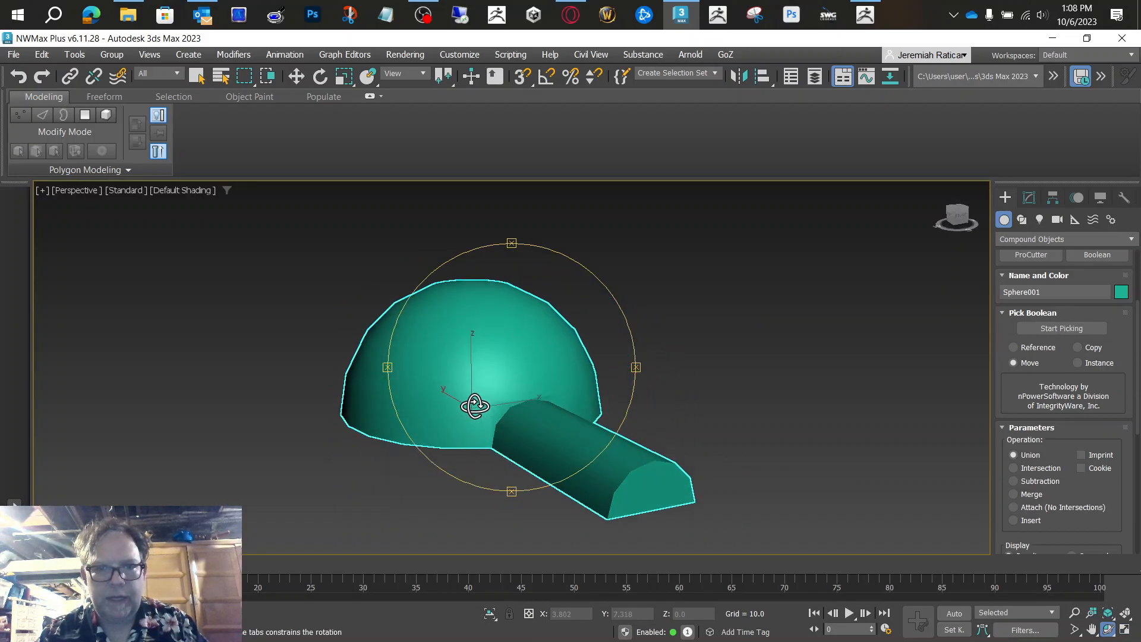
scroll(475, 406, up, 5)
scroll(576, 398, down, 5)
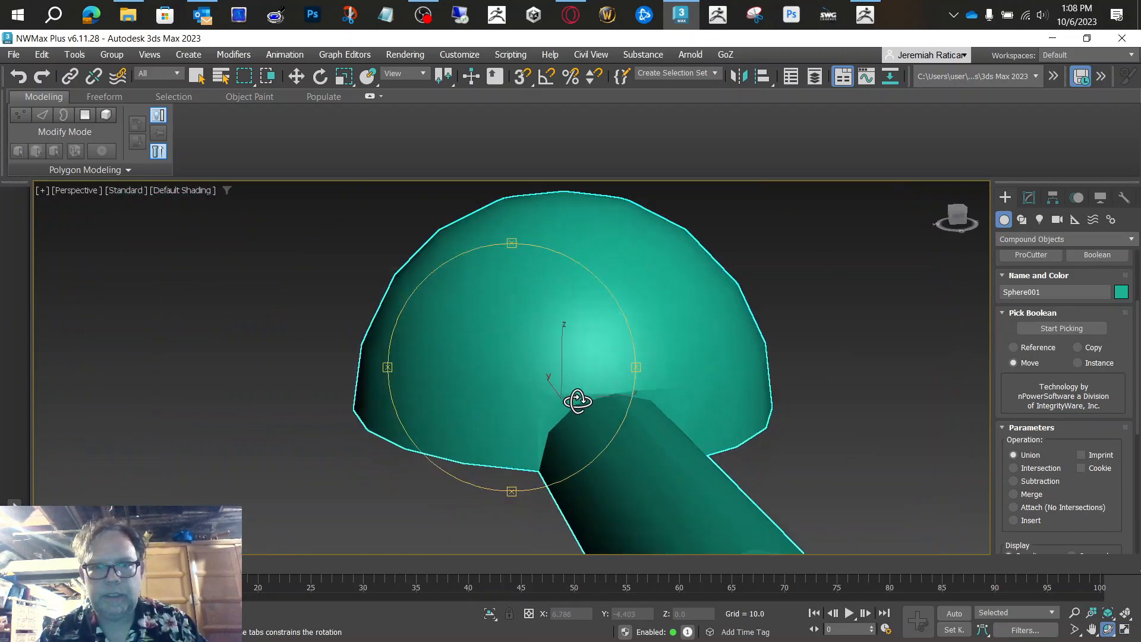
drag(578, 402, 645, 408)
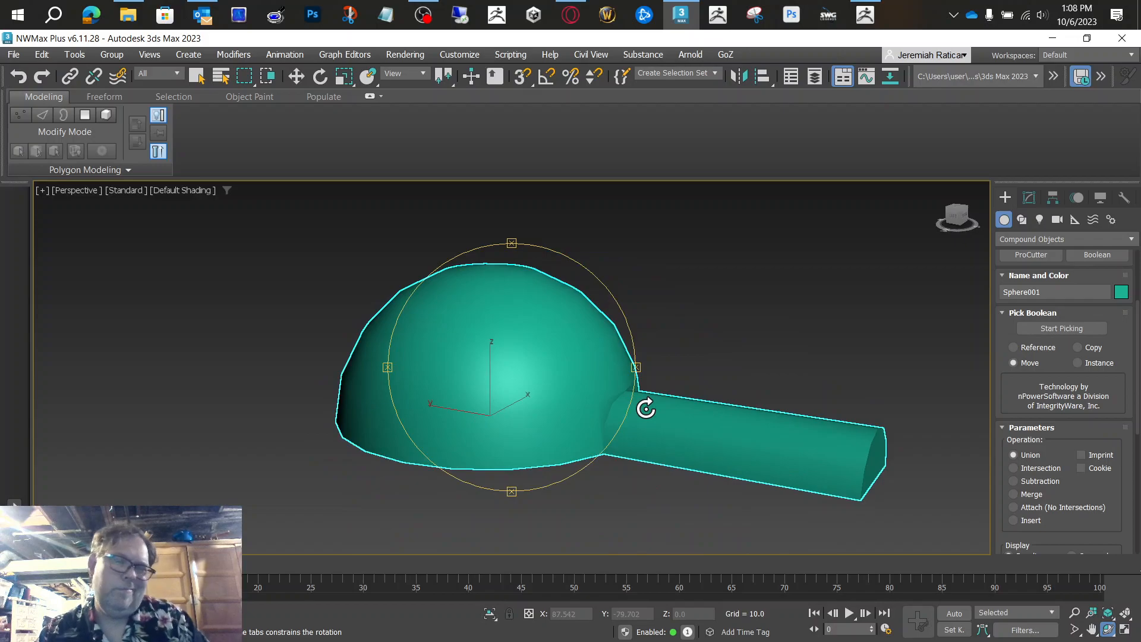
right_click(644, 408)
Step: Convert the joined dome and tunnel to an Editable Poly
key(w)
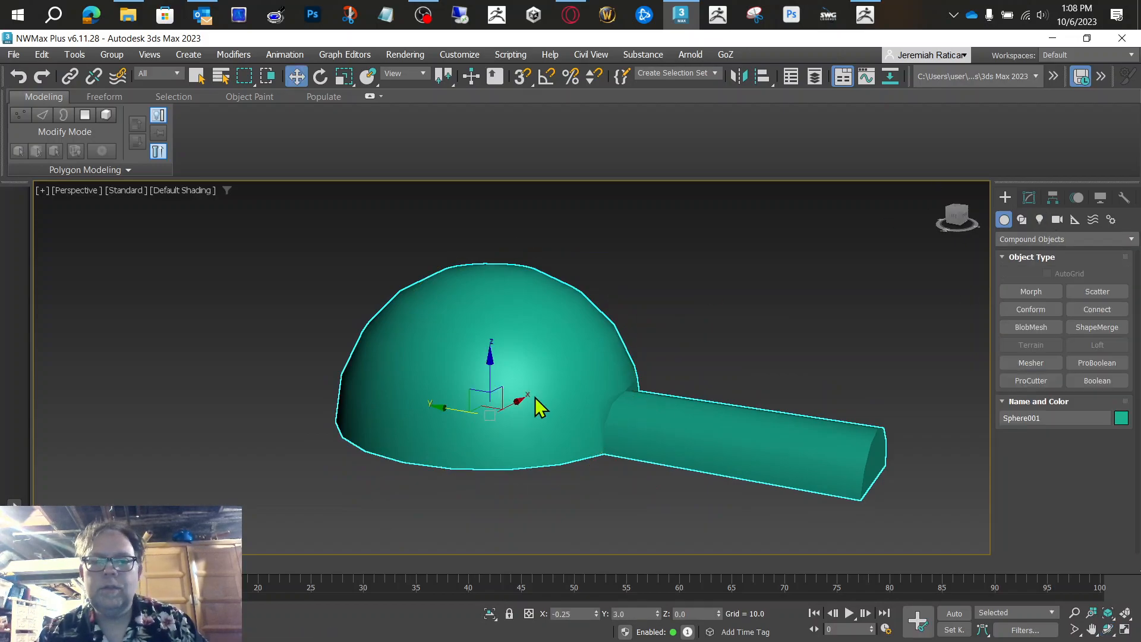
right_click(565, 386)
mouse_move(594, 574)
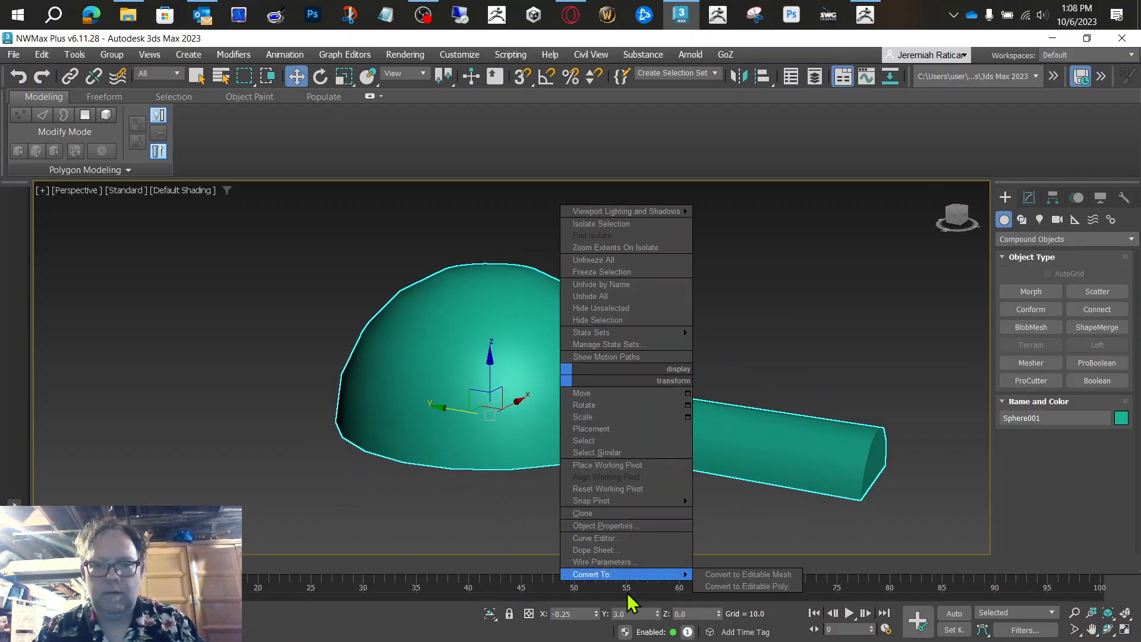
click(743, 586)
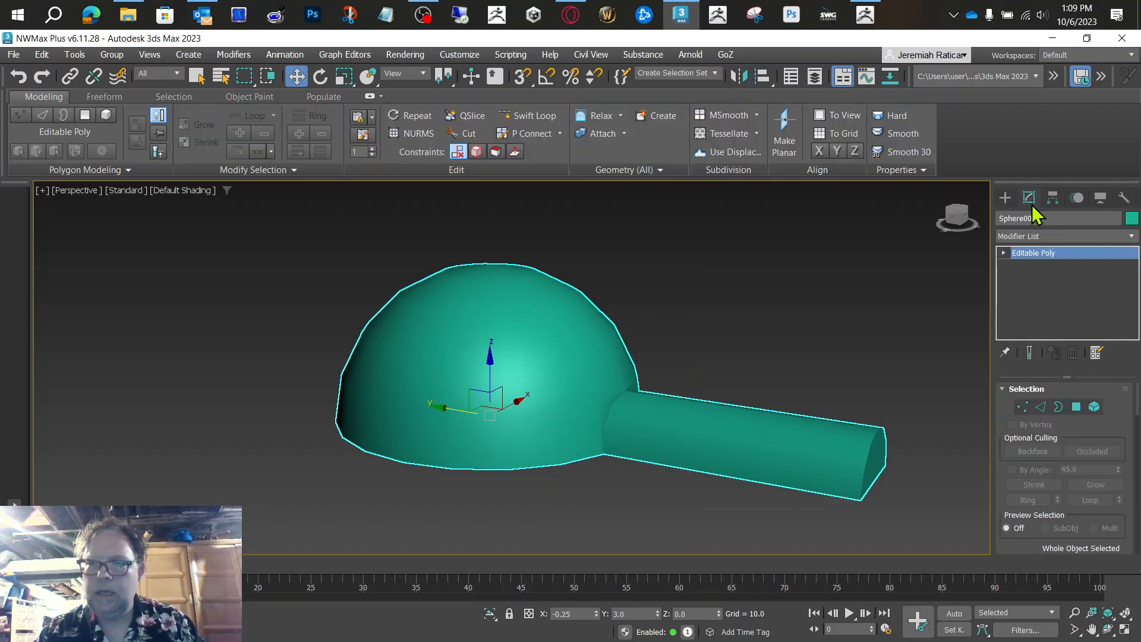
Step: Select the whole dome-and-tunnel element of the Editable Poly and switch to the Polygon sub-object level
click(1004, 252)
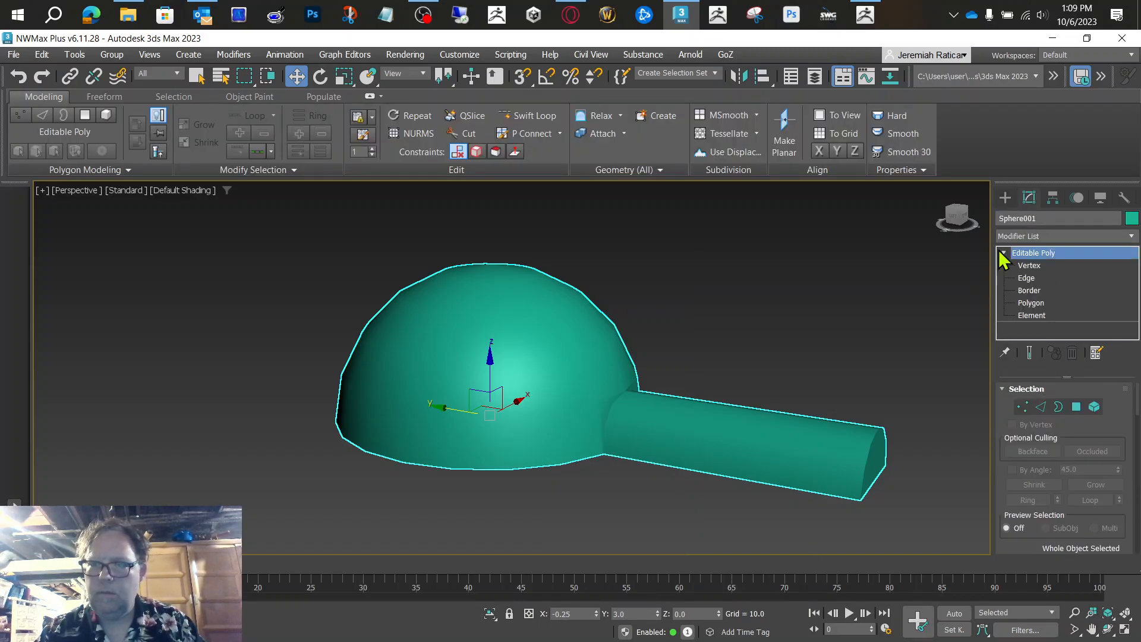
click(1094, 409)
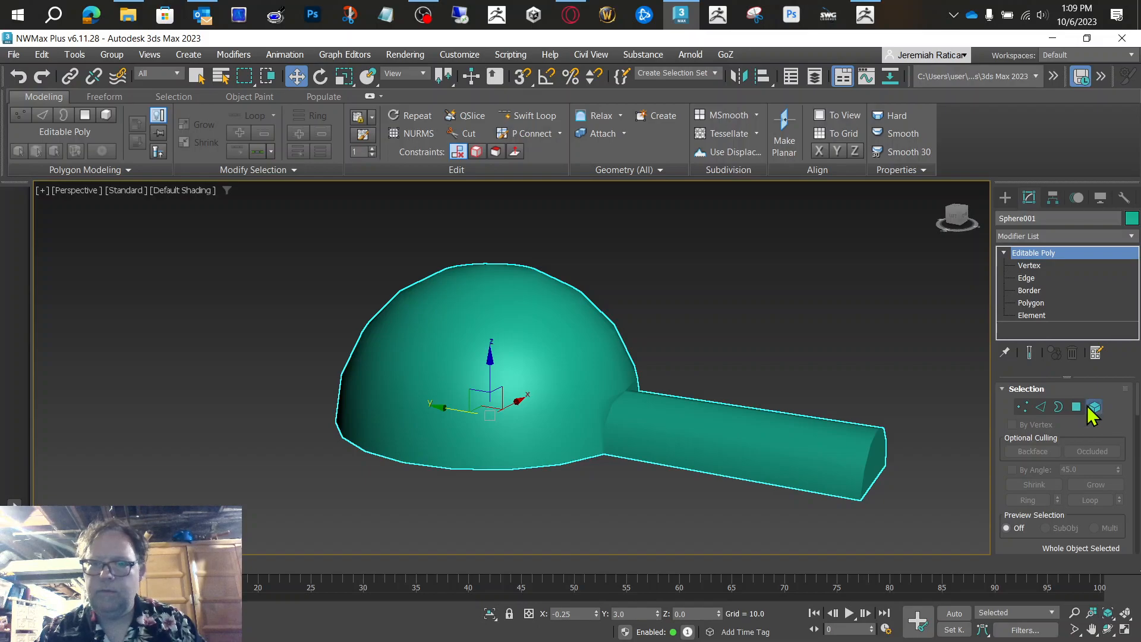
click(743, 437)
ctrl+click(465, 333)
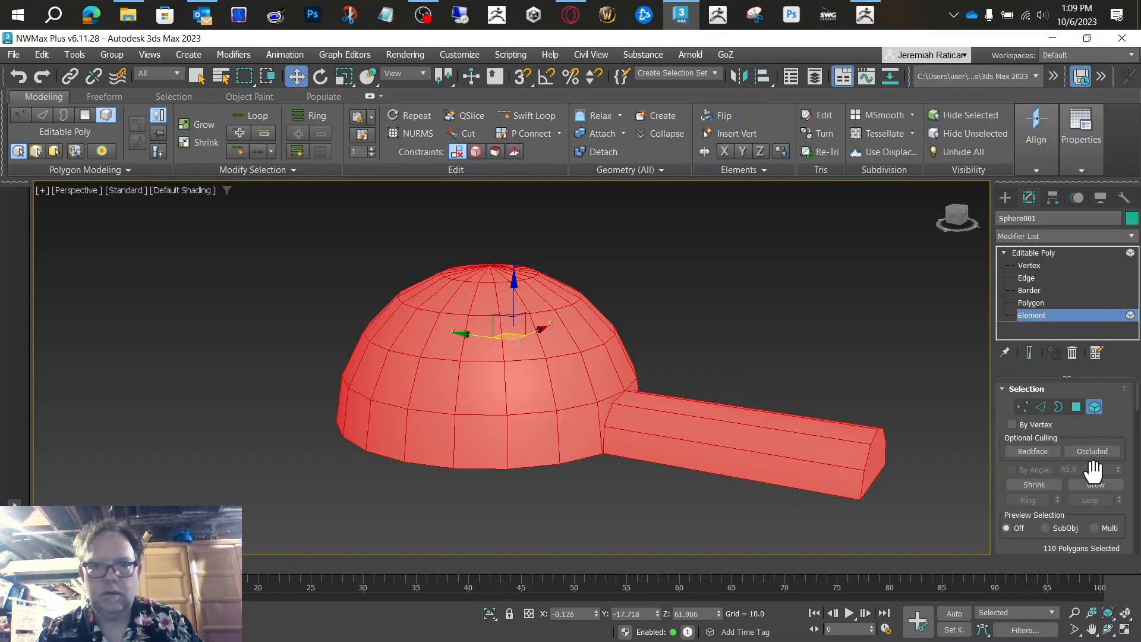
click(1076, 409)
Step: Flip the normals of all polygons to check the shading, and flip them back with every polygon selected
scroll(1116, 417, down, 5)
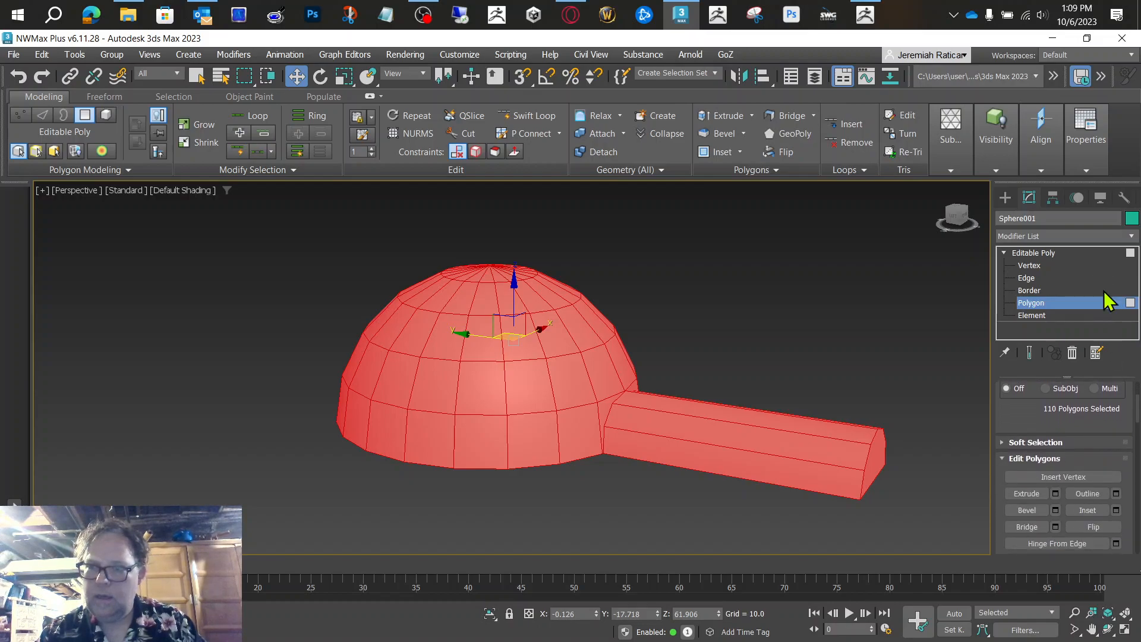
click(1096, 527)
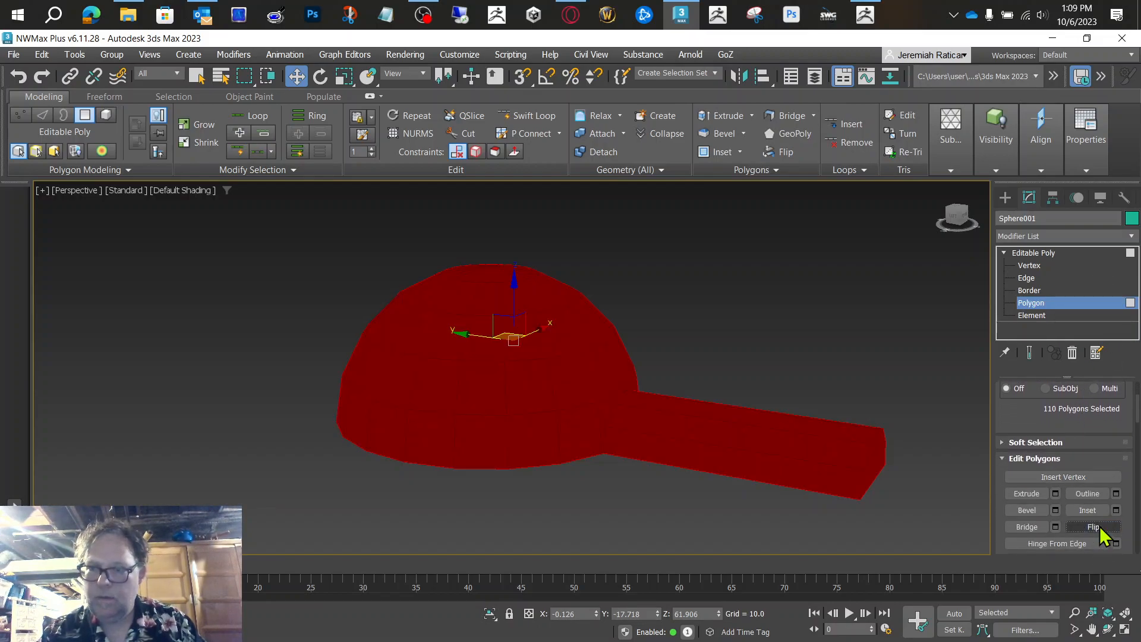
click(782, 317)
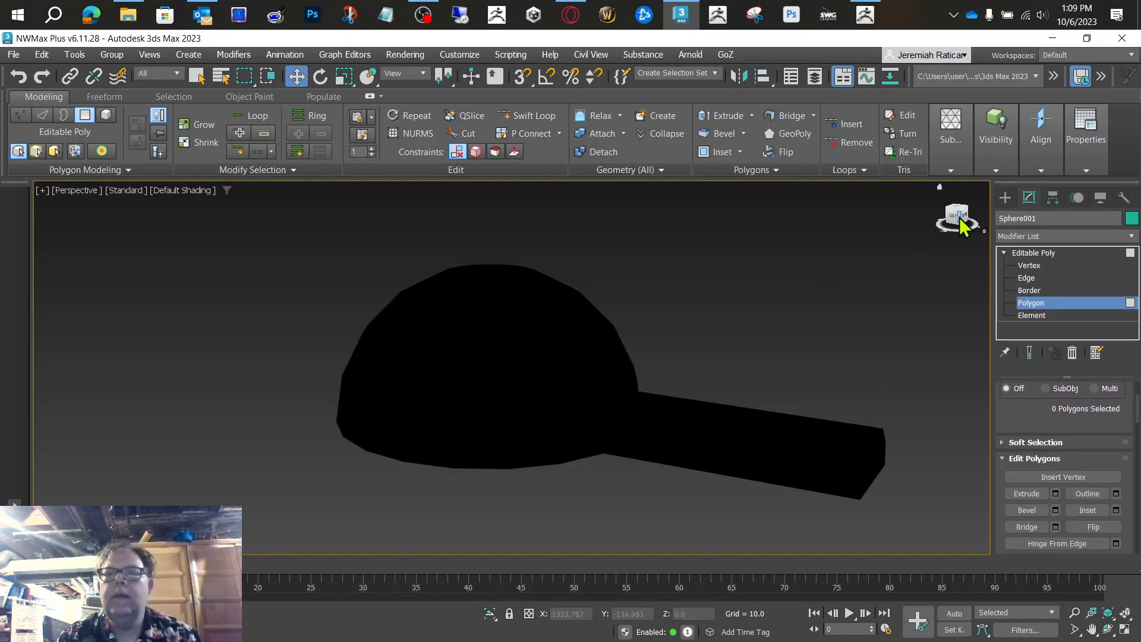
key(ctrl+a)
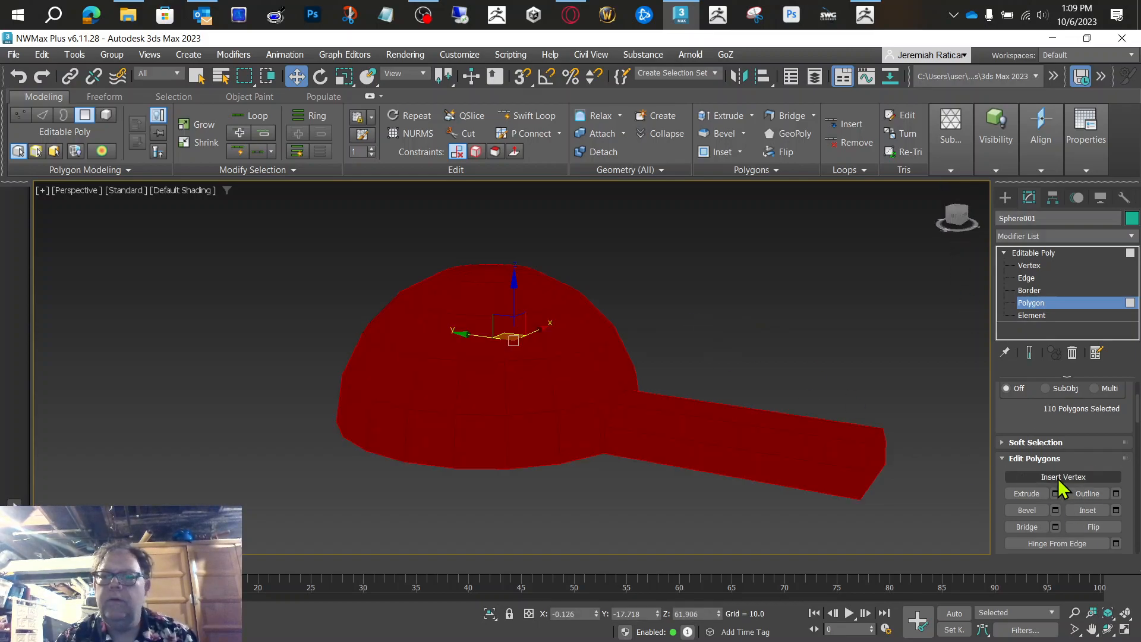
click(1089, 529)
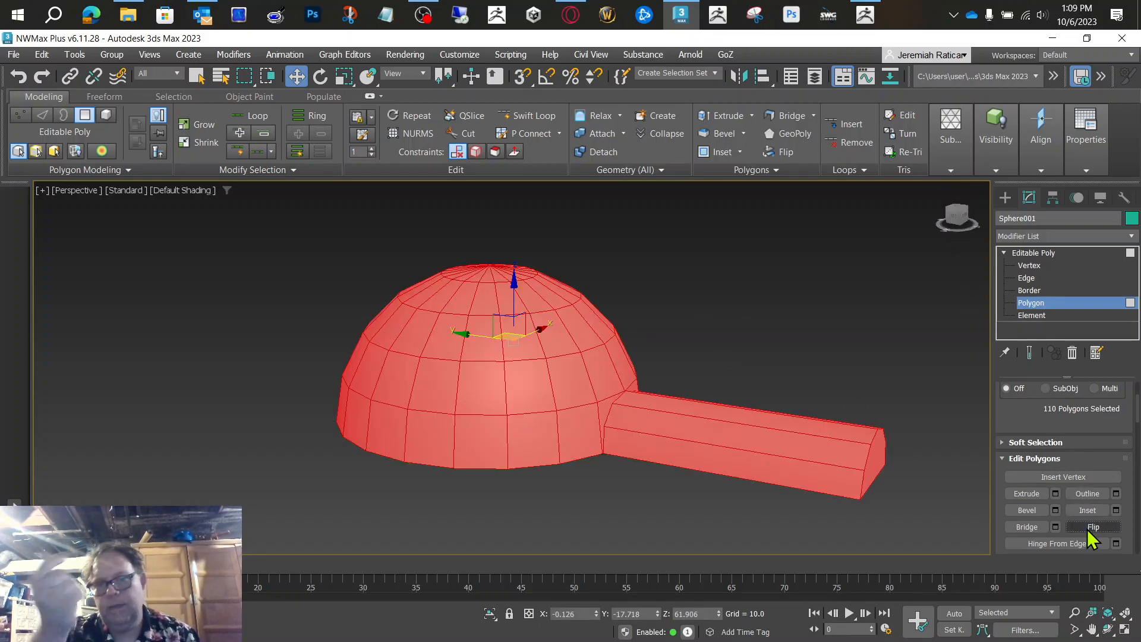
Step: Open the Material Editor and change the second sample slot's material type to glTF Material
key(m)
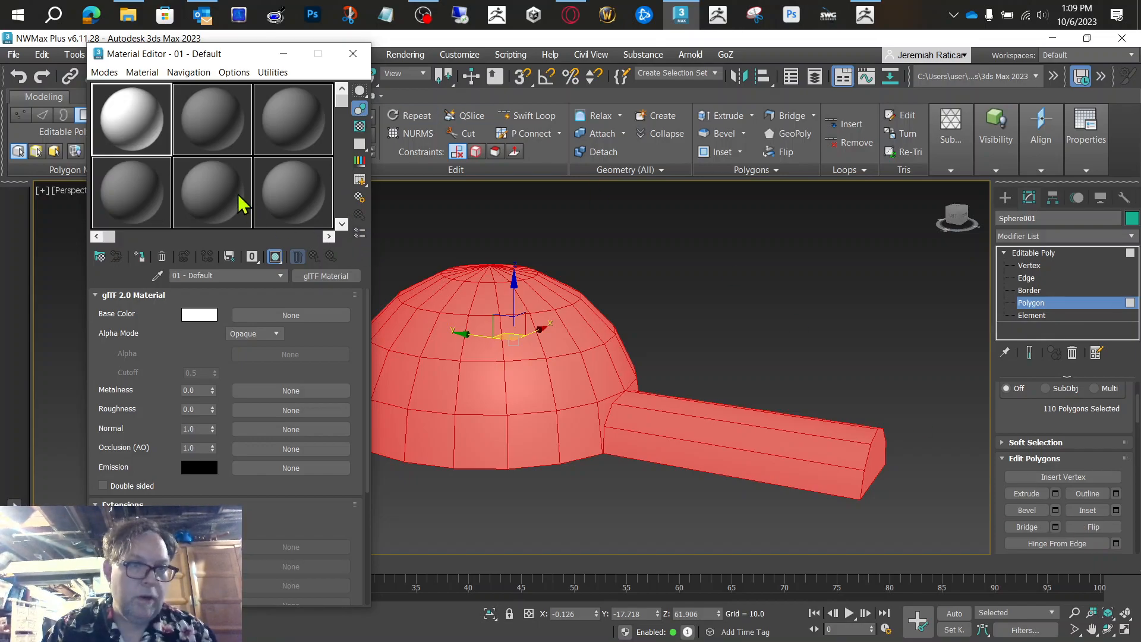
click(215, 152)
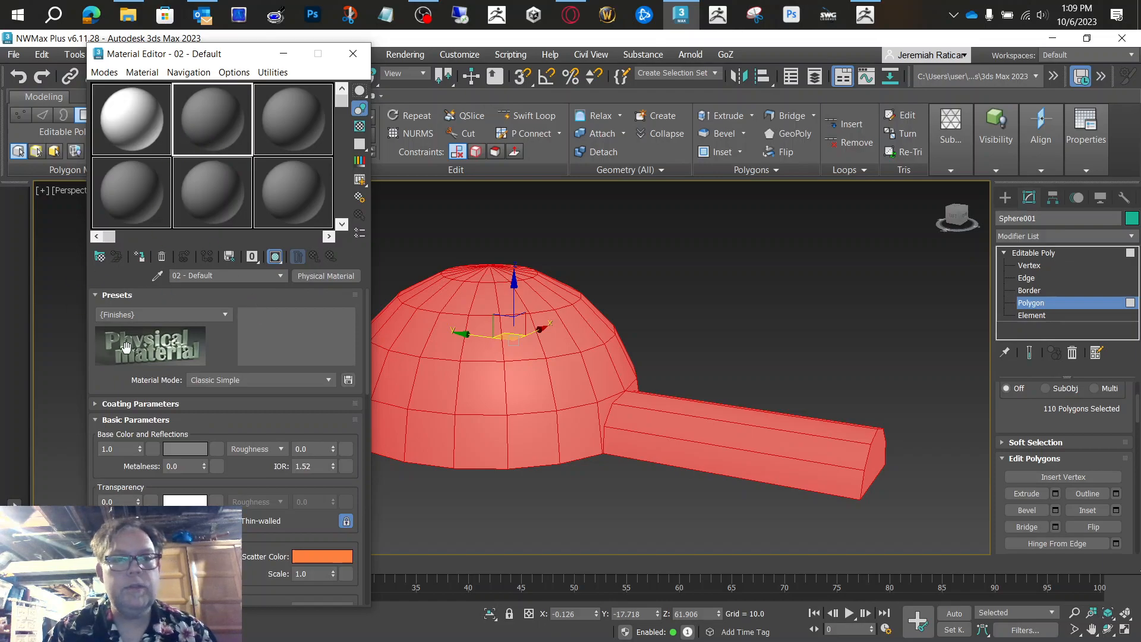
click(325, 275)
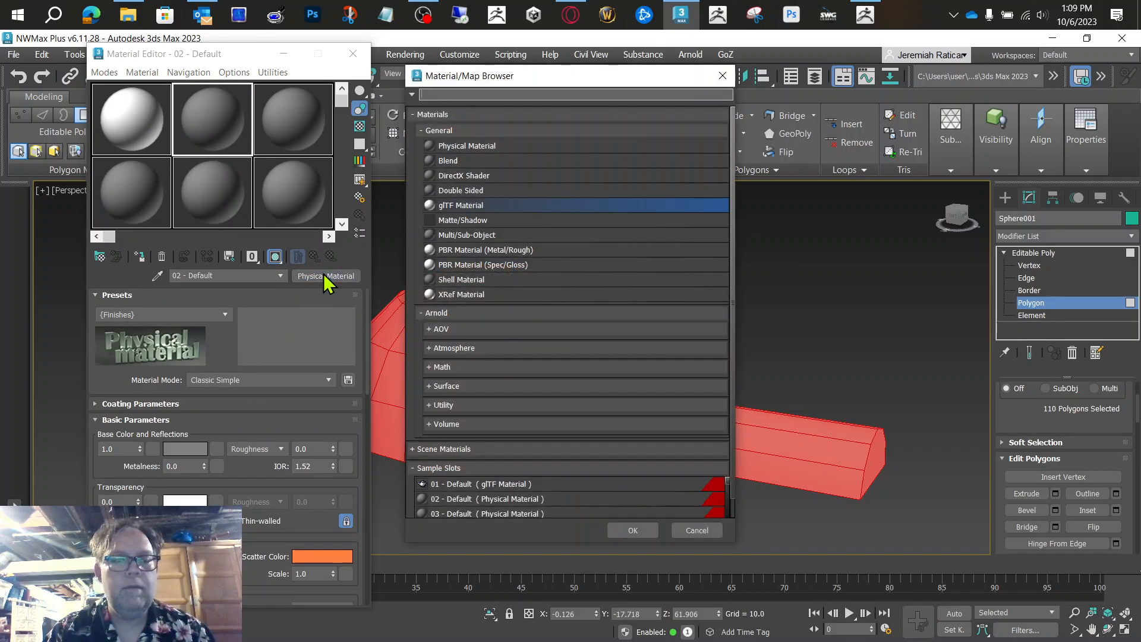
double_click(474, 208)
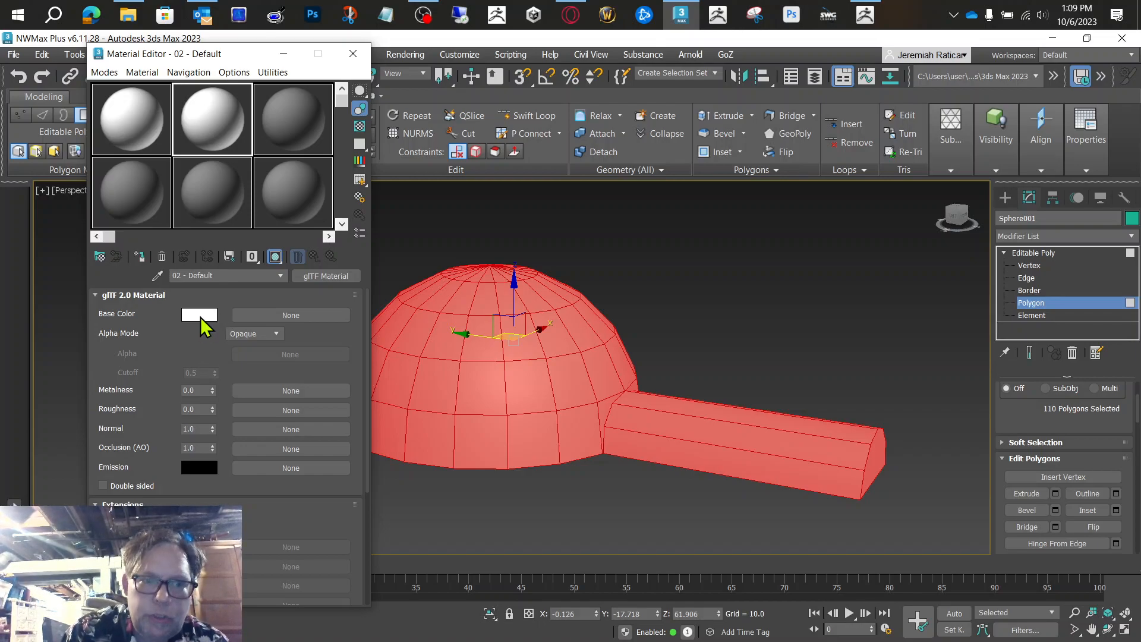
Step: Load PhotoReal_large_glowing_green_yellow_hexagons_with_a_thick_dar_1.jpg from Downloads as a Bitmap map for the material's Base Color
click(305, 317)
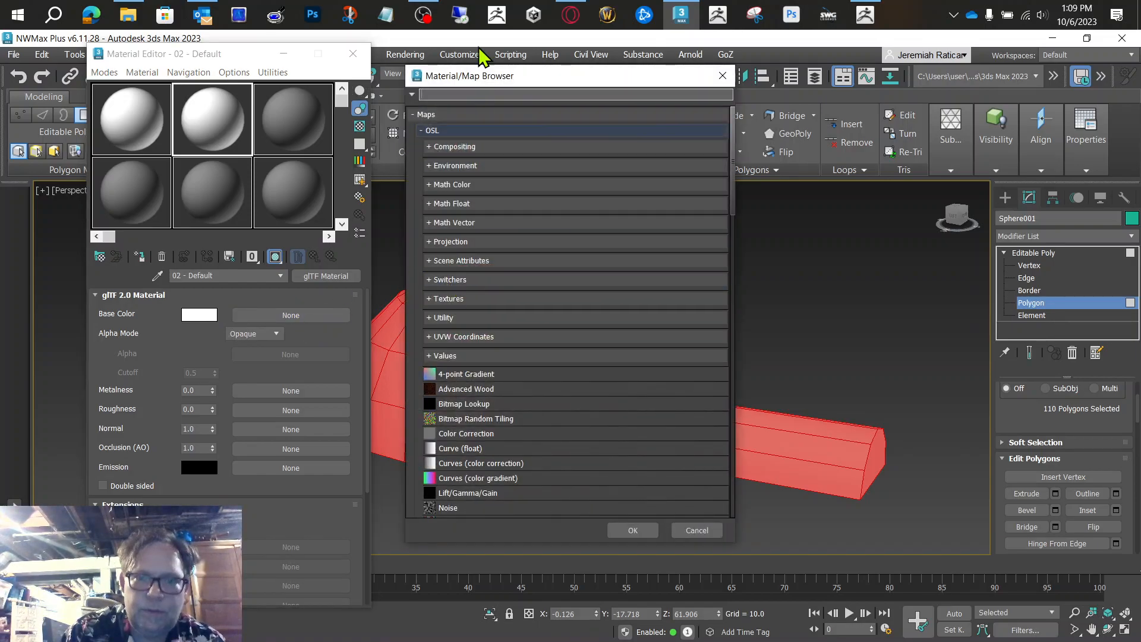
text(bit)
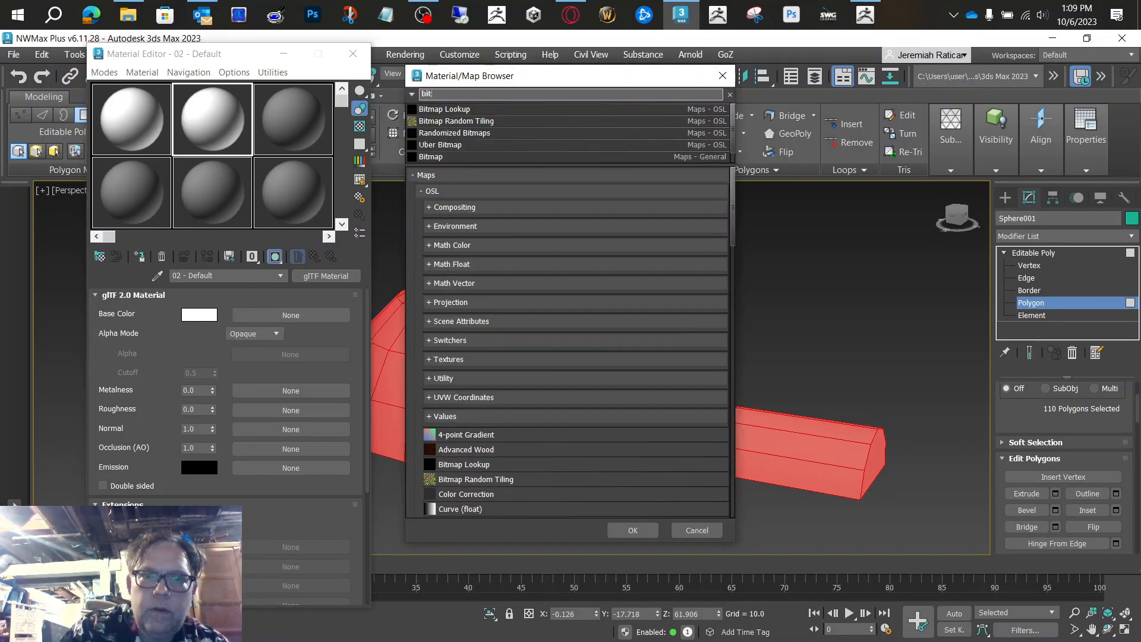
double_click(436, 157)
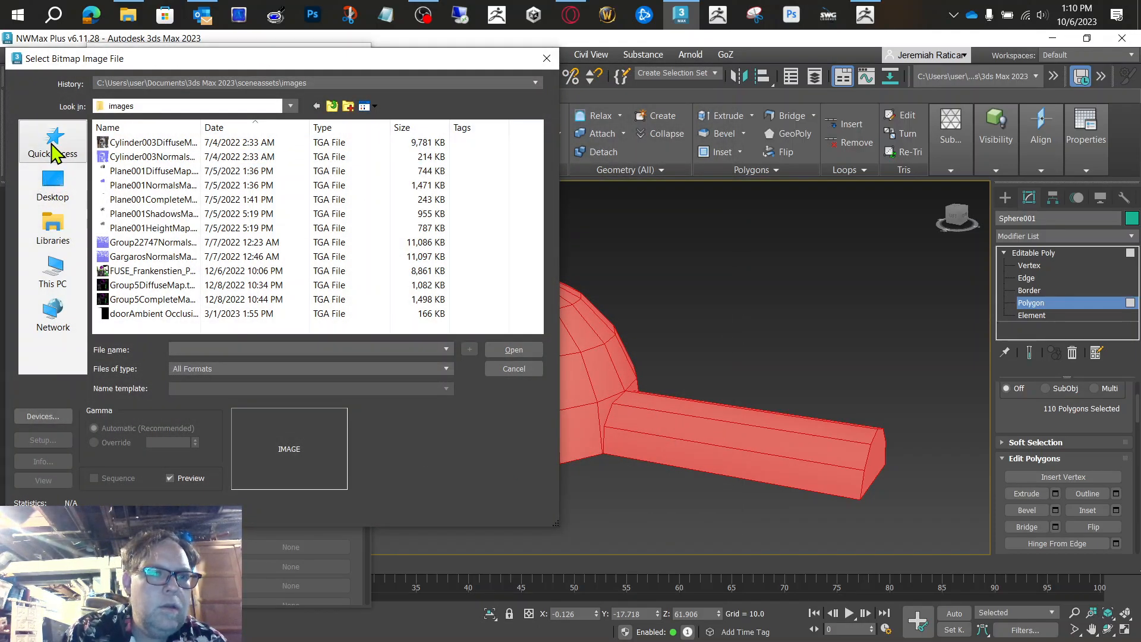
click(55, 153)
click(180, 193)
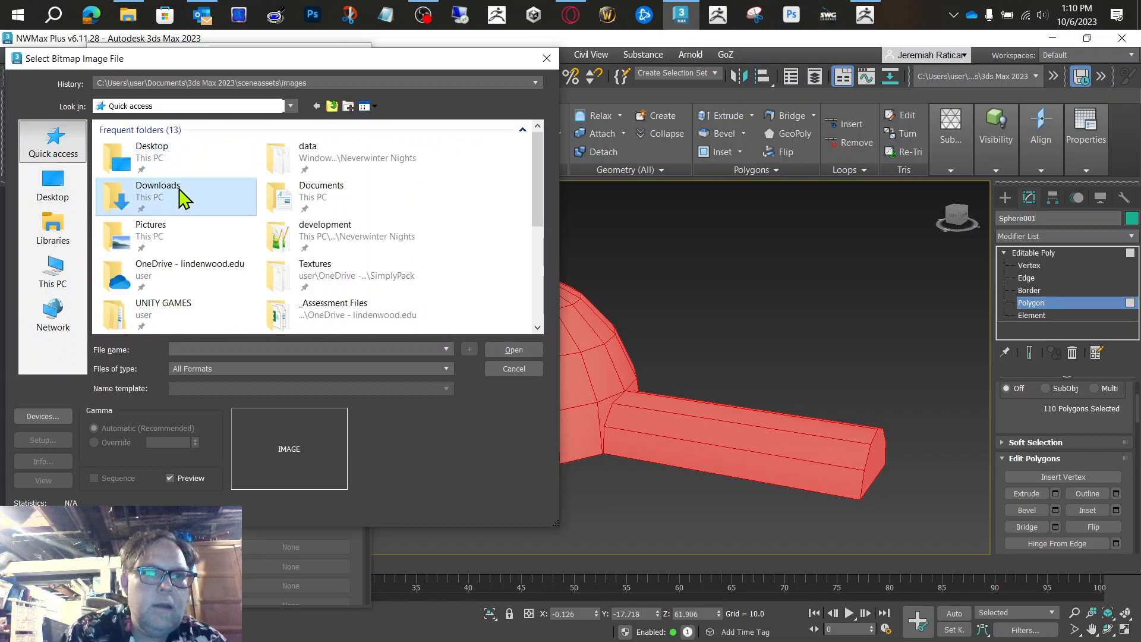
double_click(180, 193)
click(171, 162)
click(173, 186)
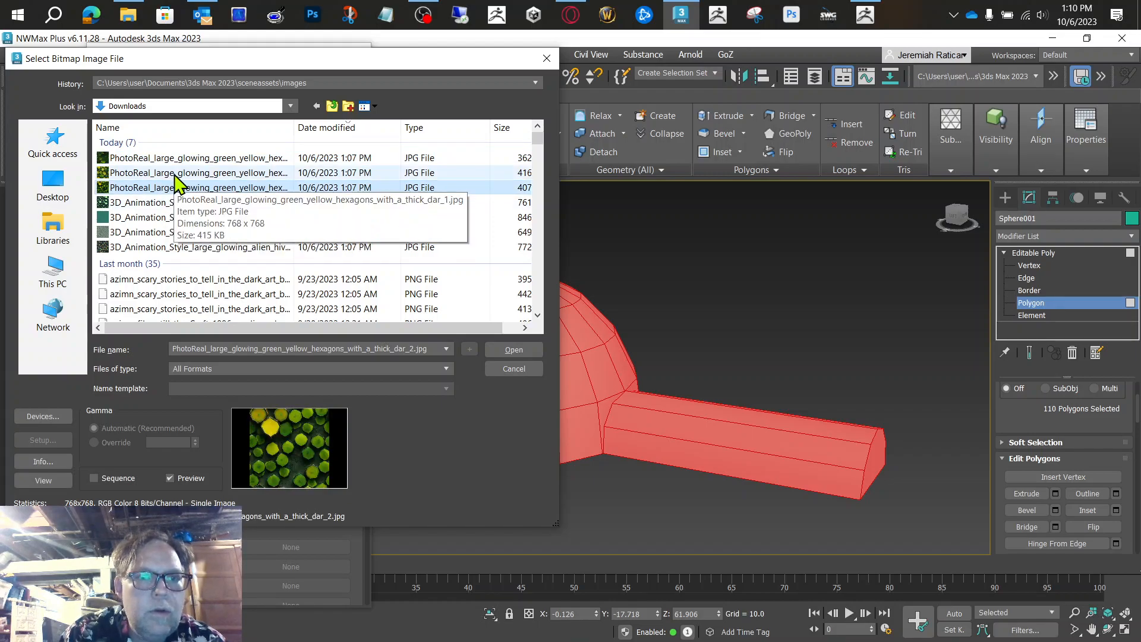
click(178, 173)
click(512, 350)
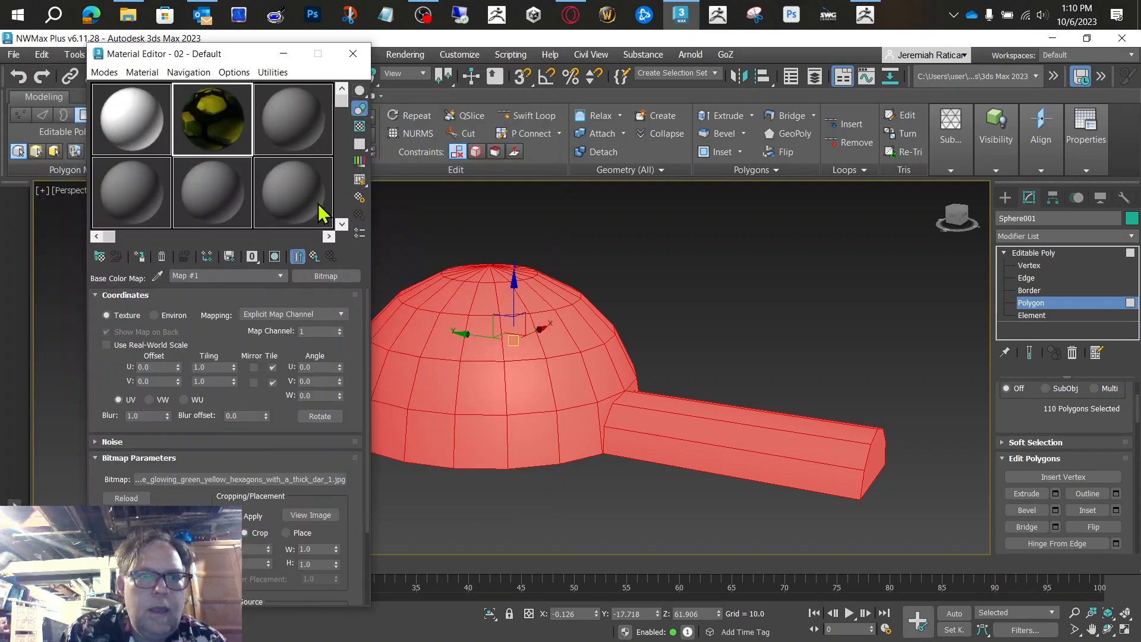
Step: Assign the hexagon material to the selected polygons, clear the selection and view the textured mesh from the tunnel end
click(314, 258)
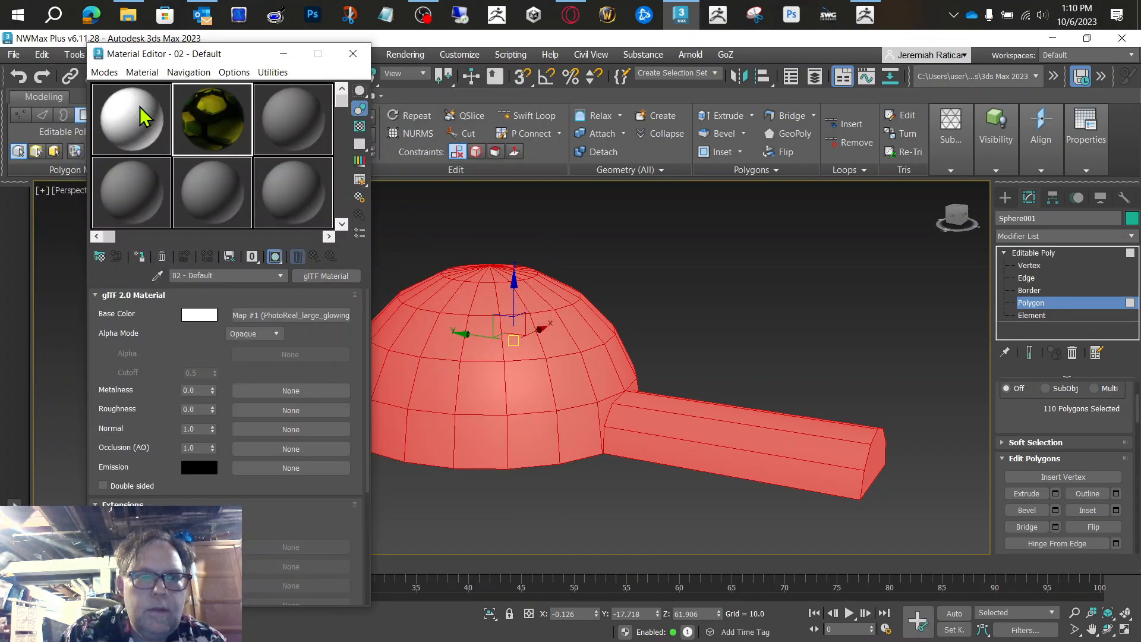
click(139, 256)
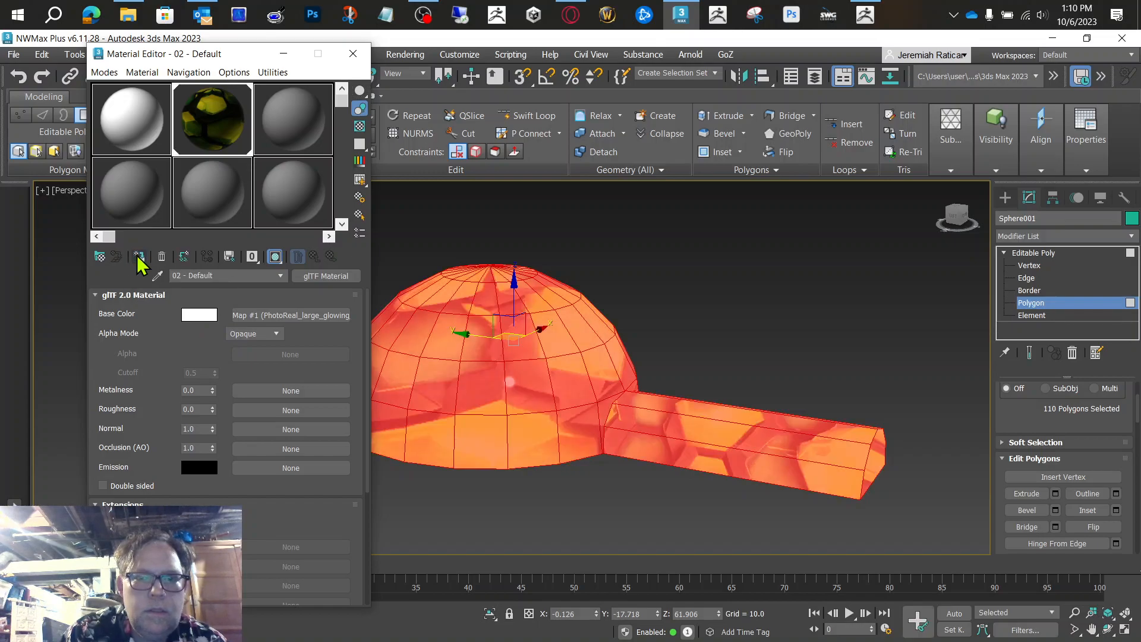
click(685, 372)
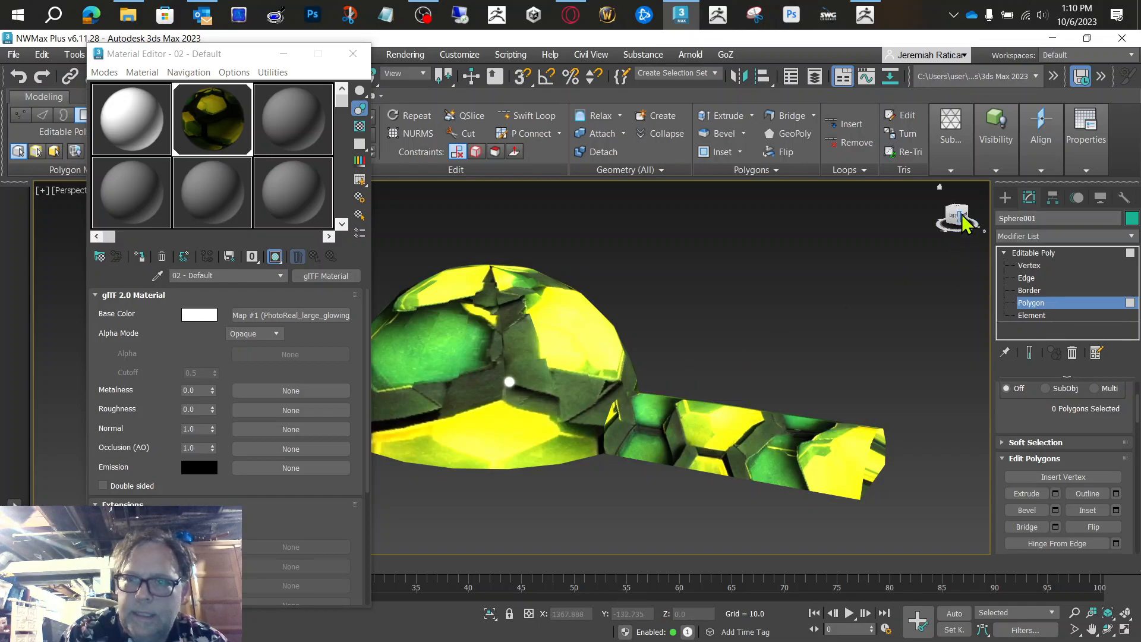
mouse_move(957, 215)
mouse_down()
mouse_move(880, 215)
mouse_move(904, 172)
mouse_move(936, 267)
mouse_move(959, 250)
mouse_move(964, 199)
mouse_move(942, 222)
mouse_move(995, 261)
mouse_move(946, 246)
mouse_move(962, 187)
mouse_move(927, 200)
mouse_move(951, 214)
mouse_up()
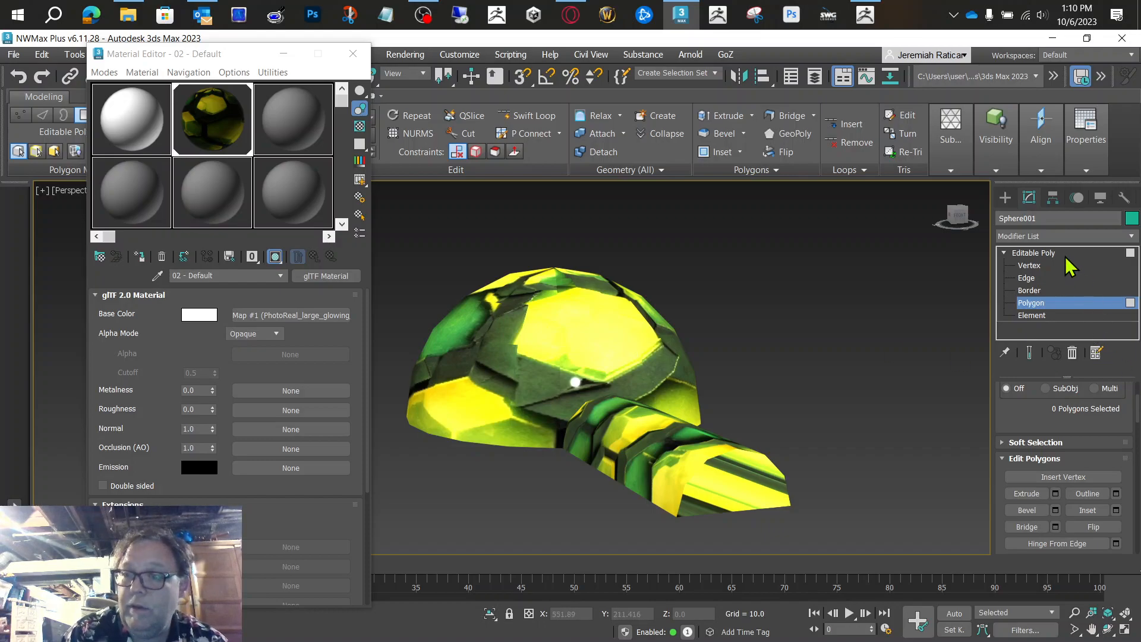
Step: Leave the Polygon sub-object level and add a UVW Map modifier to the whole dome and tunnel
click(1047, 253)
click(1054, 236)
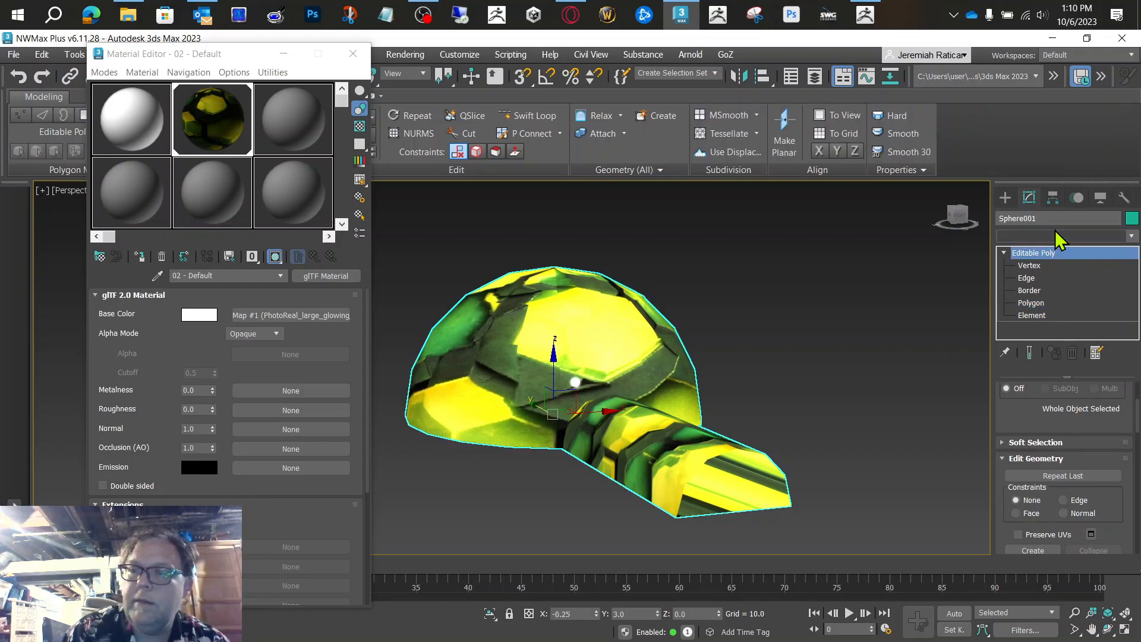
text(u)
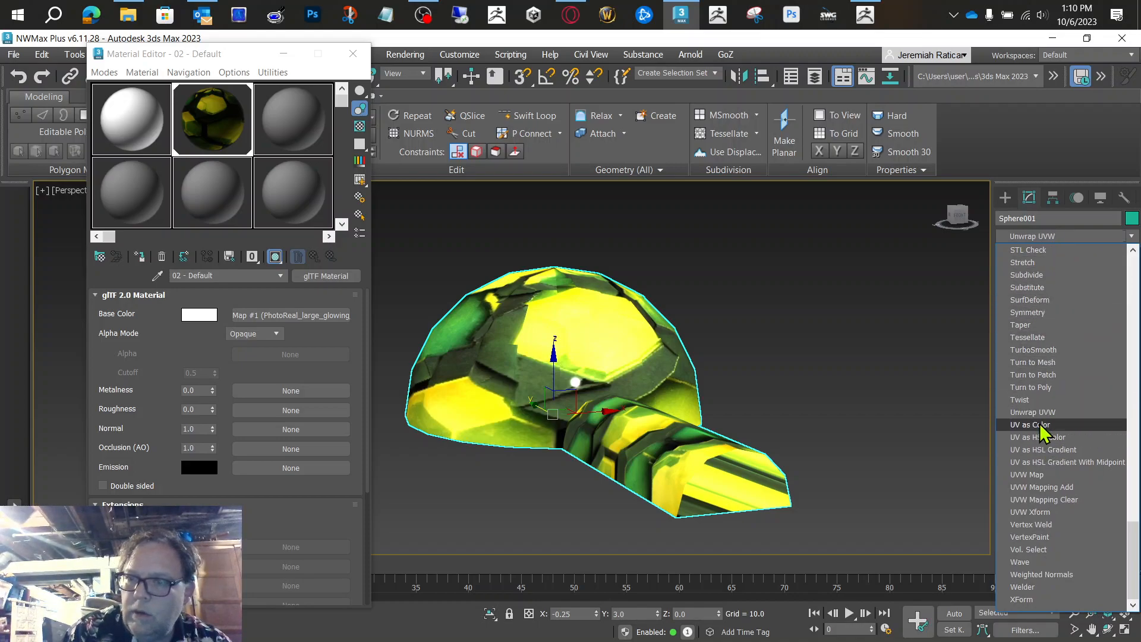
click(1036, 473)
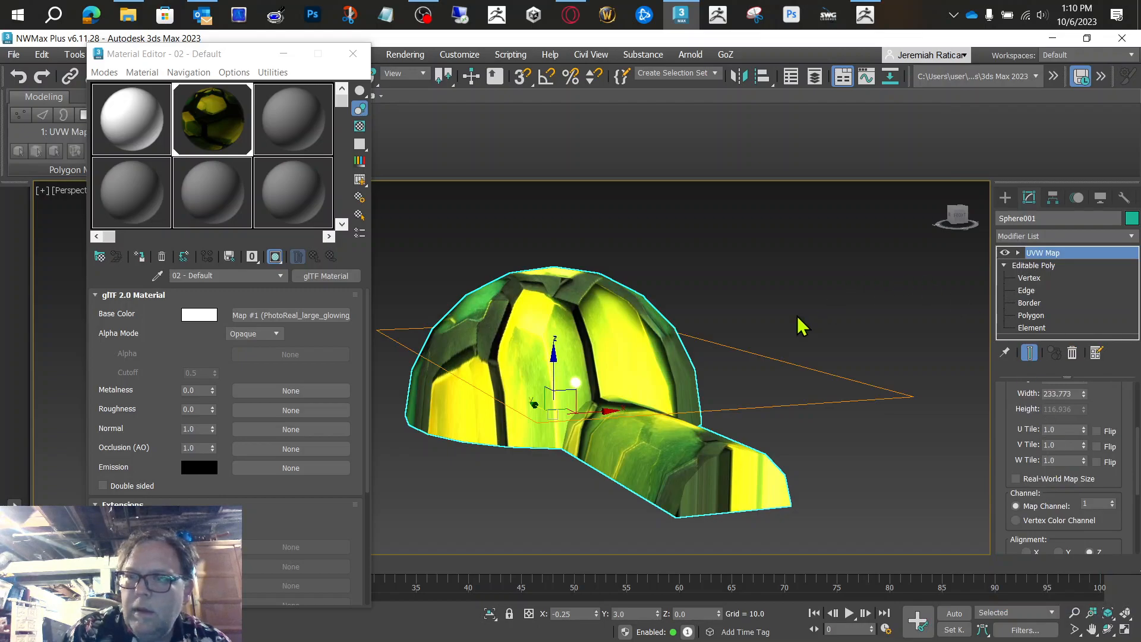
Step: Try Spherical mapping on the UVW Map modifier and switch it to Cylindrical
scroll(999, 418, up, 3)
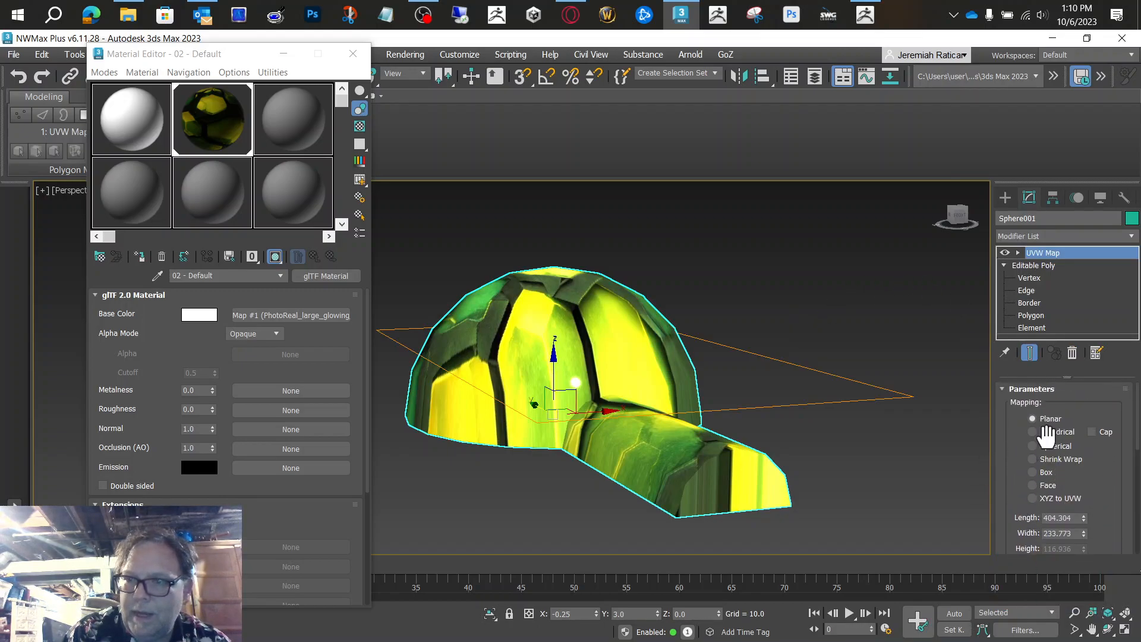
click(1033, 446)
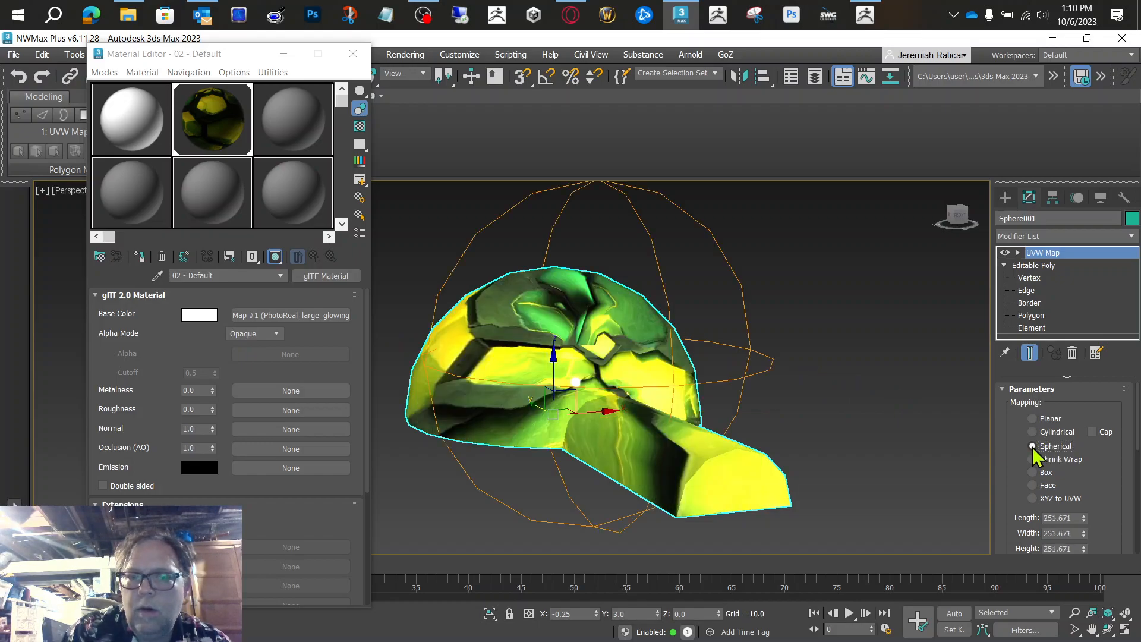
click(1033, 433)
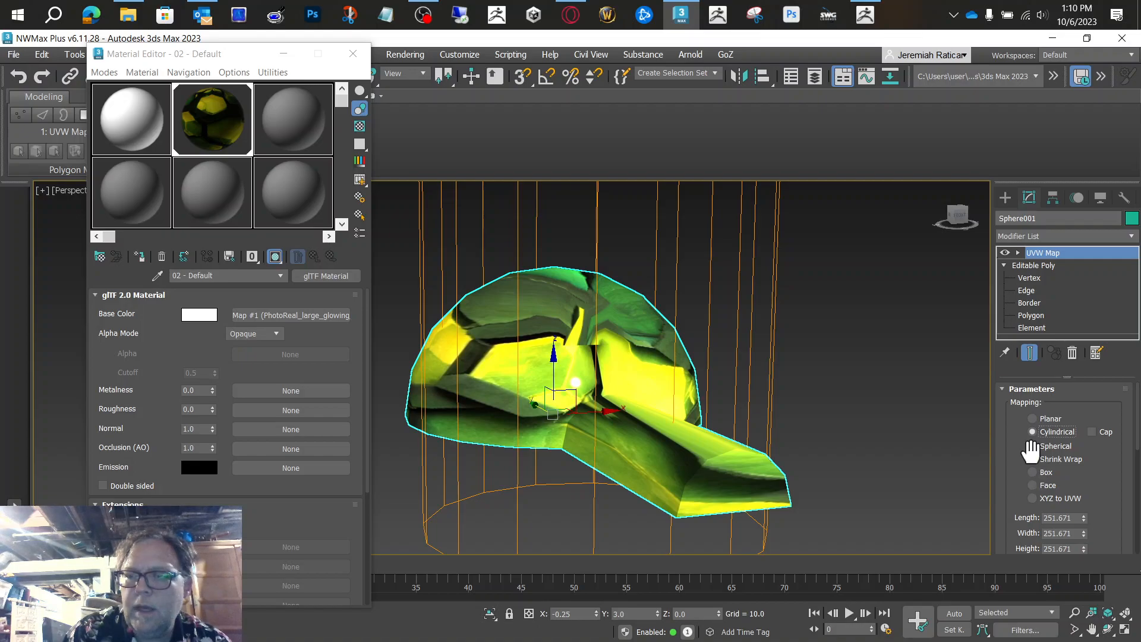
Step: Switch the UVW Map modifier to Box mapping and minimize the Material Editor
click(1033, 473)
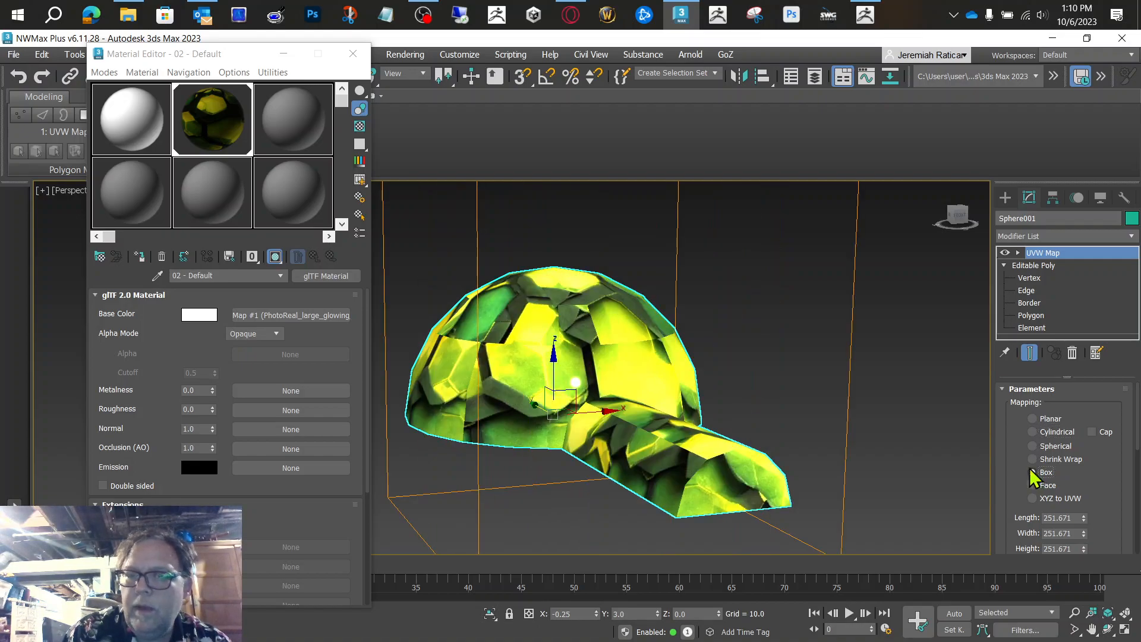
click(284, 54)
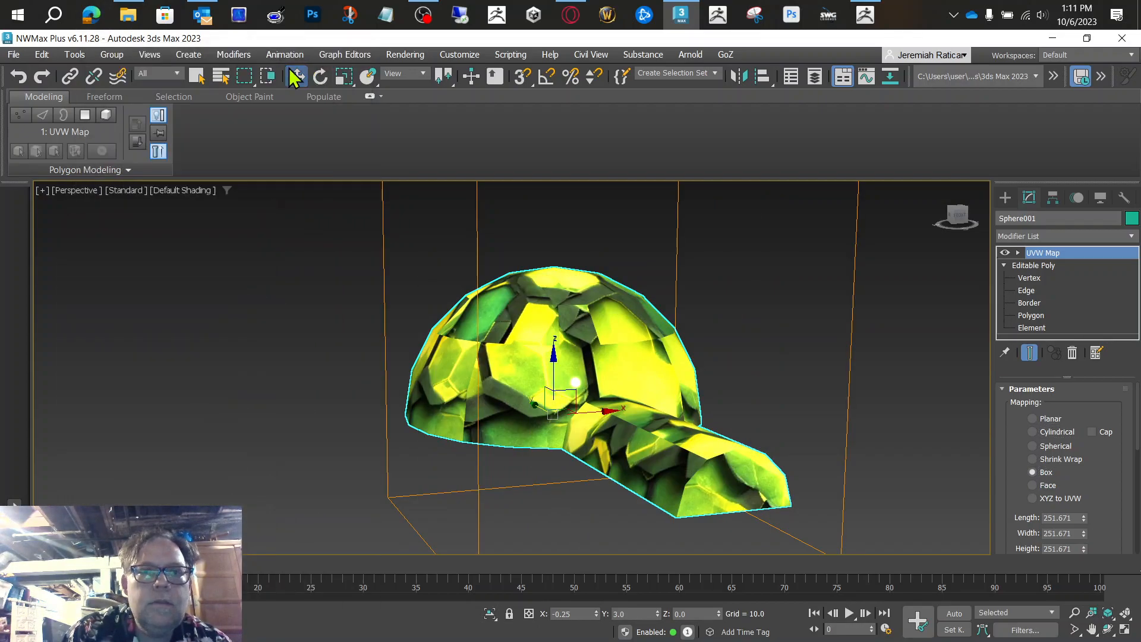
click(345, 77)
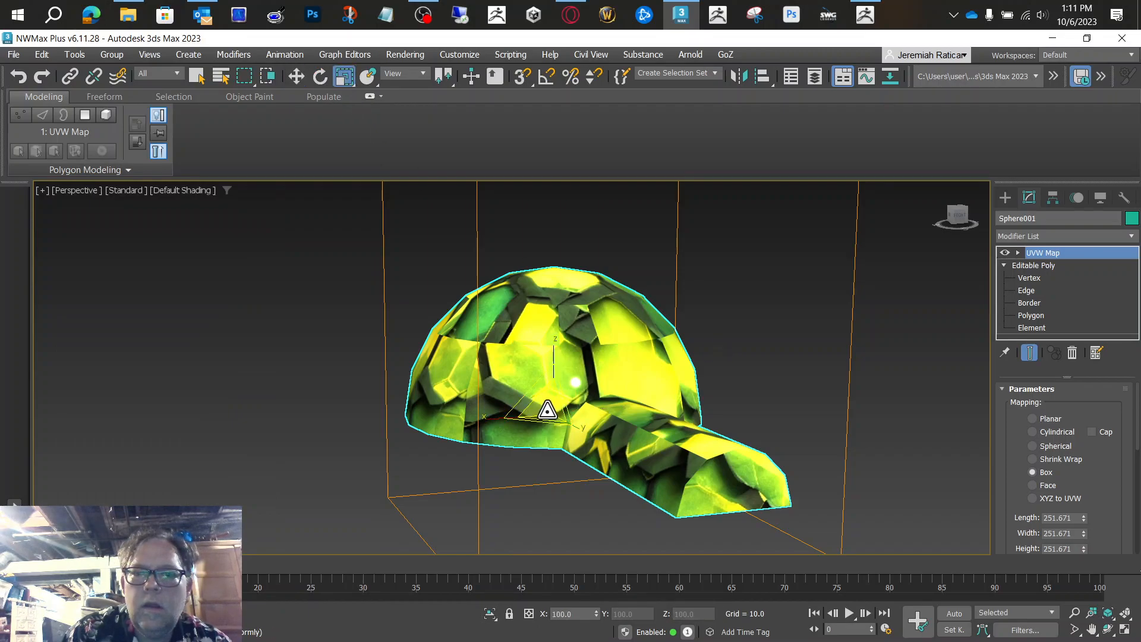
drag(548, 407, 545, 426)
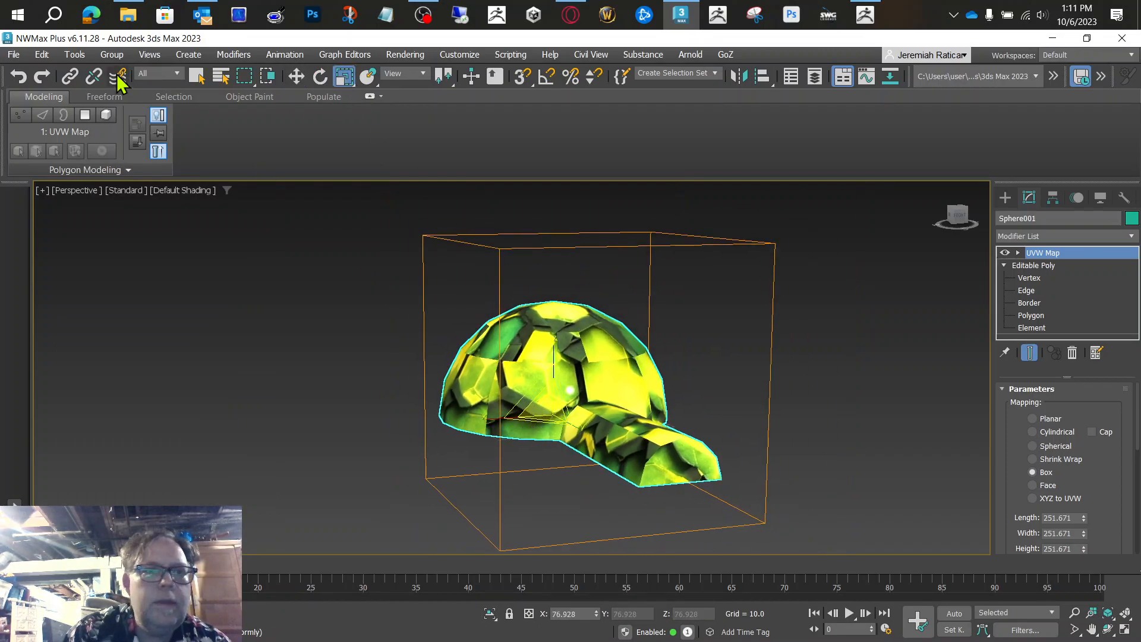
click(20, 76)
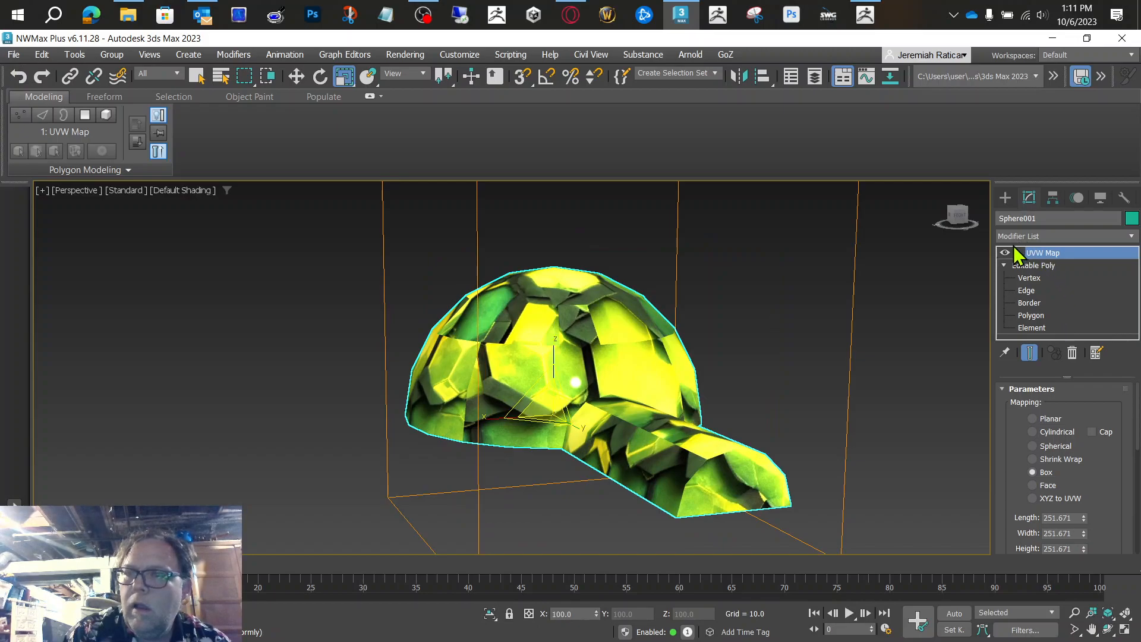
Step: Scale the UVW Map modifier's Gizmo down uniformly so the hexagons repeat smaller across the dome and tunnel
click(1018, 254)
click(1044, 266)
drag(595, 346, 492, 446)
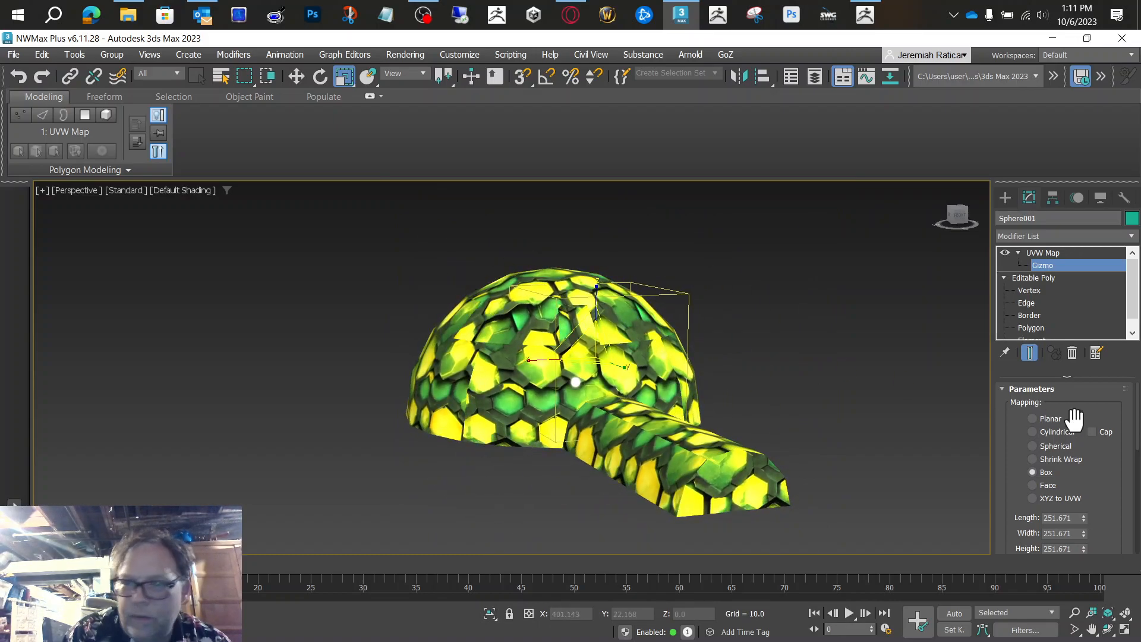
Step: Try Face and XYZ to UVW mapping on the modifier and settle on Shrink Wrap
click(1043, 487)
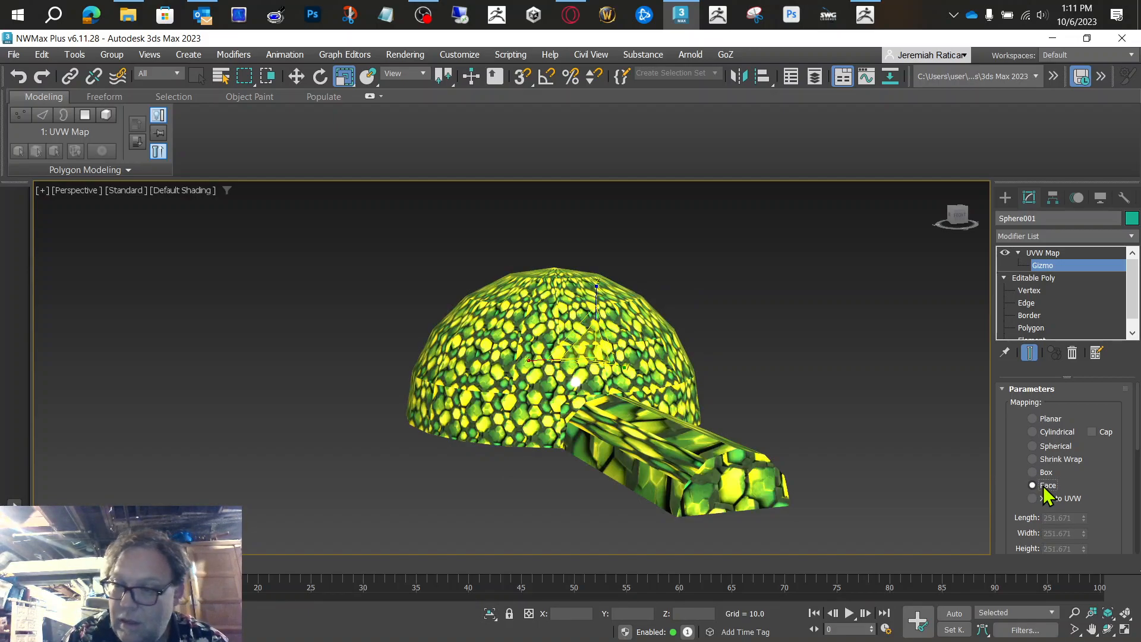
click(1033, 498)
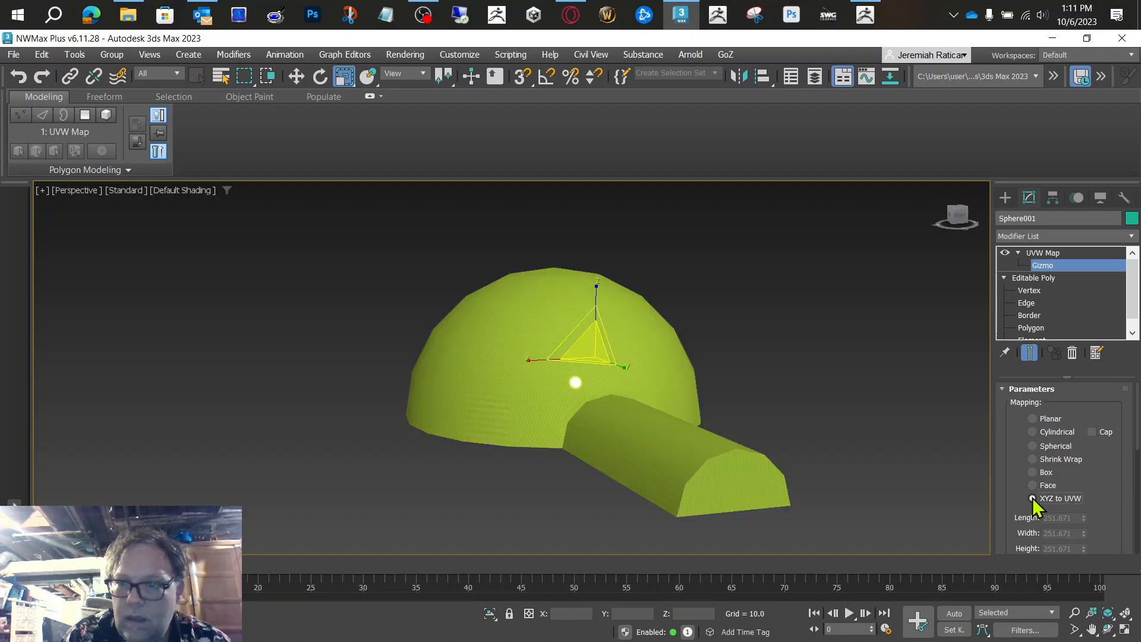
click(1033, 458)
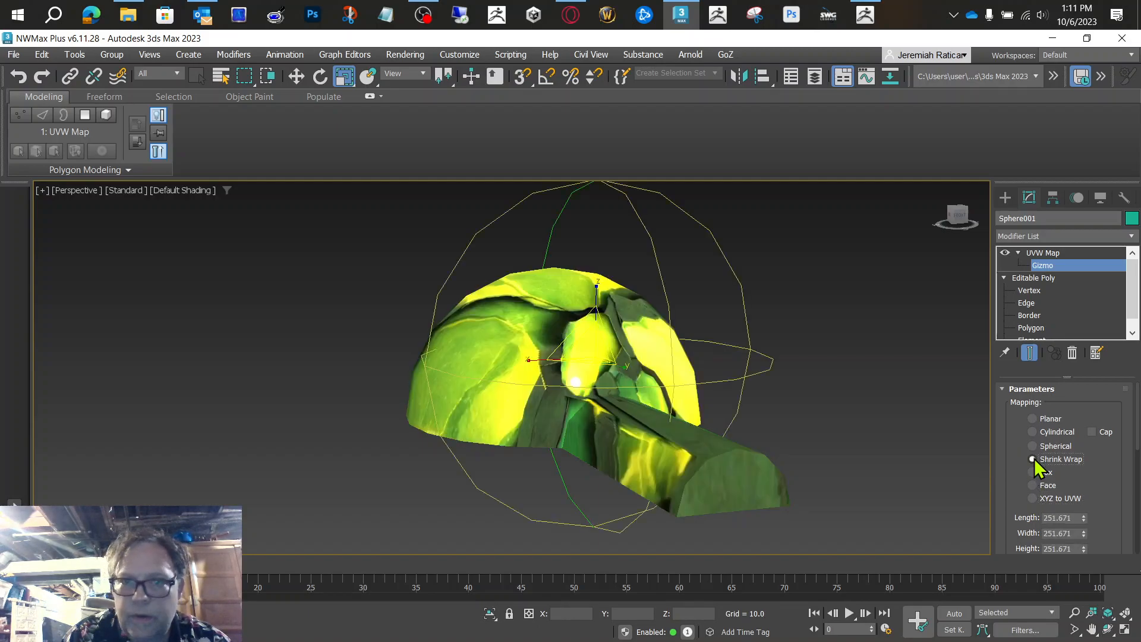
Step: Scale the Shrink Wrap gizmo slightly, then fit it to the mesh and center it
drag(586, 339, 608, 349)
drag(1111, 494, 1098, 335)
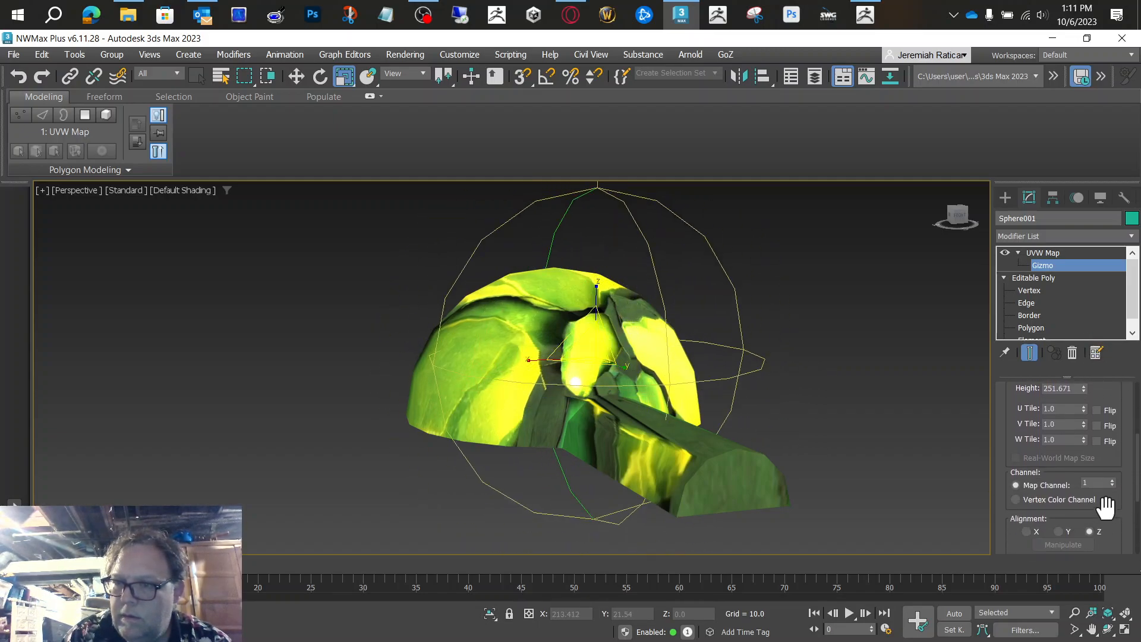
scroll(1111, 506, down, 2)
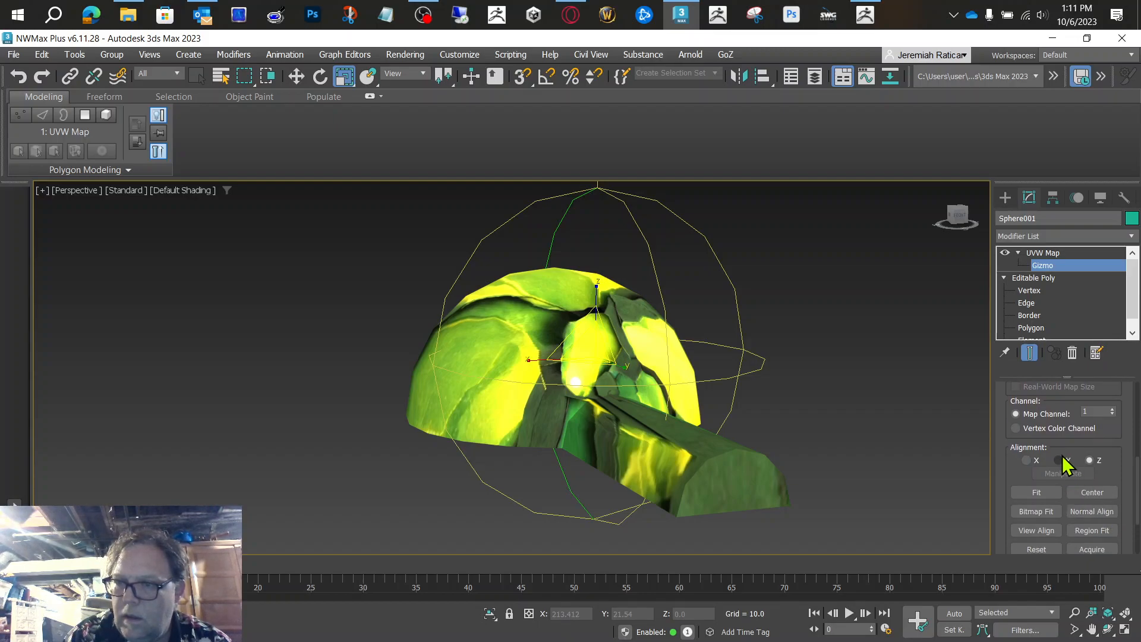
drag(1111, 456, 1104, 384)
click(1043, 418)
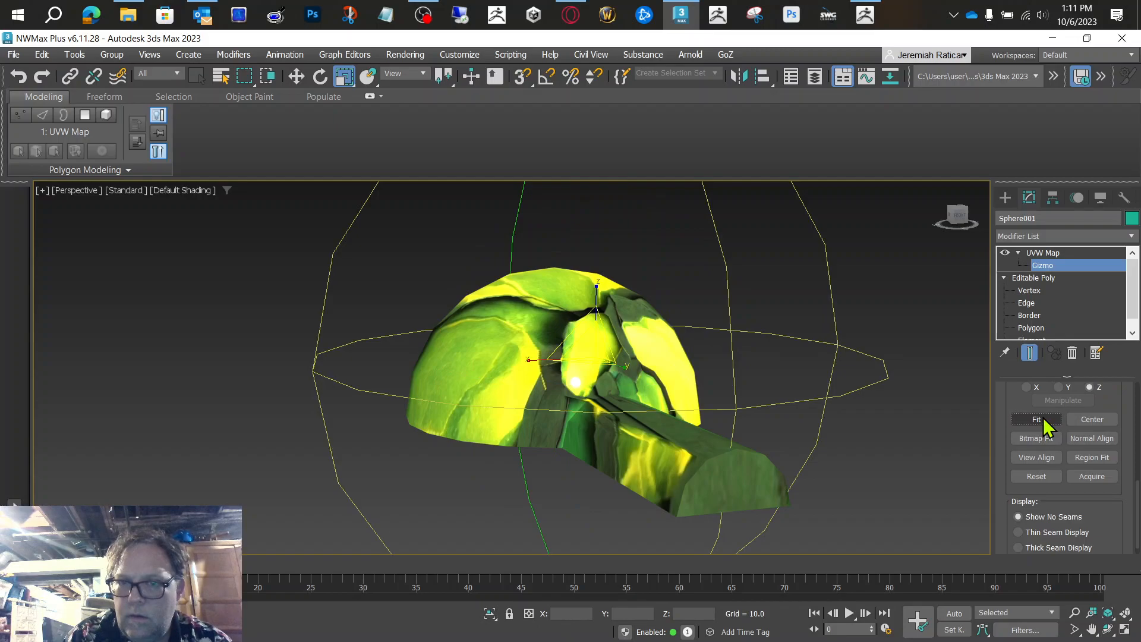
drag(1108, 512, 1099, 430)
click(1097, 432)
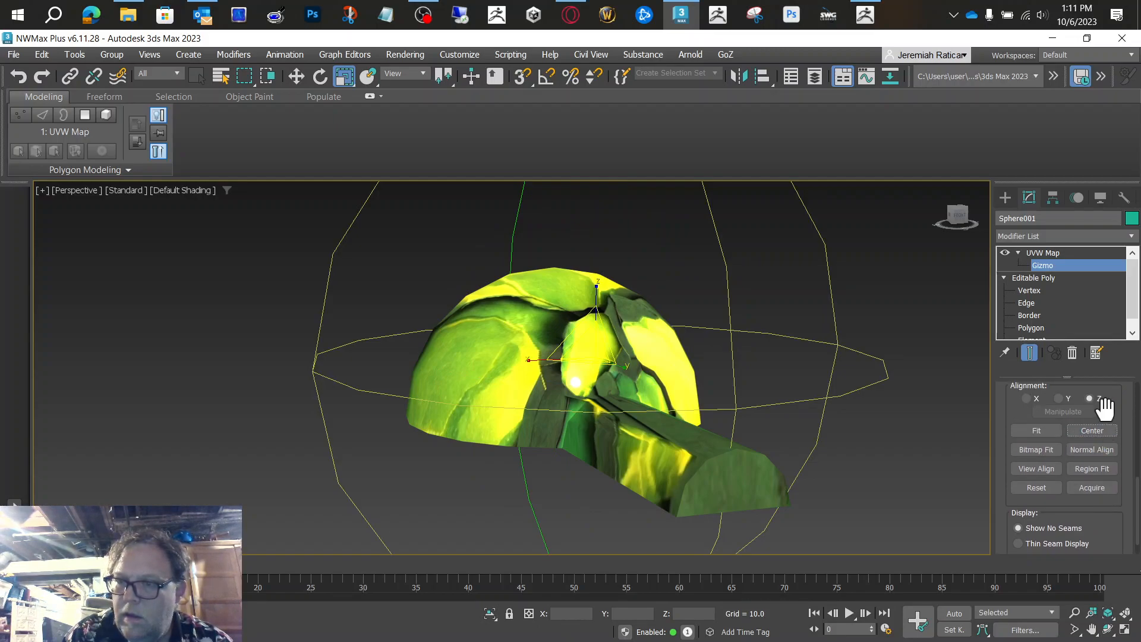
Step: Set the mapping gizmo's length, width and height to 20 each
scroll(1121, 399, up, 5)
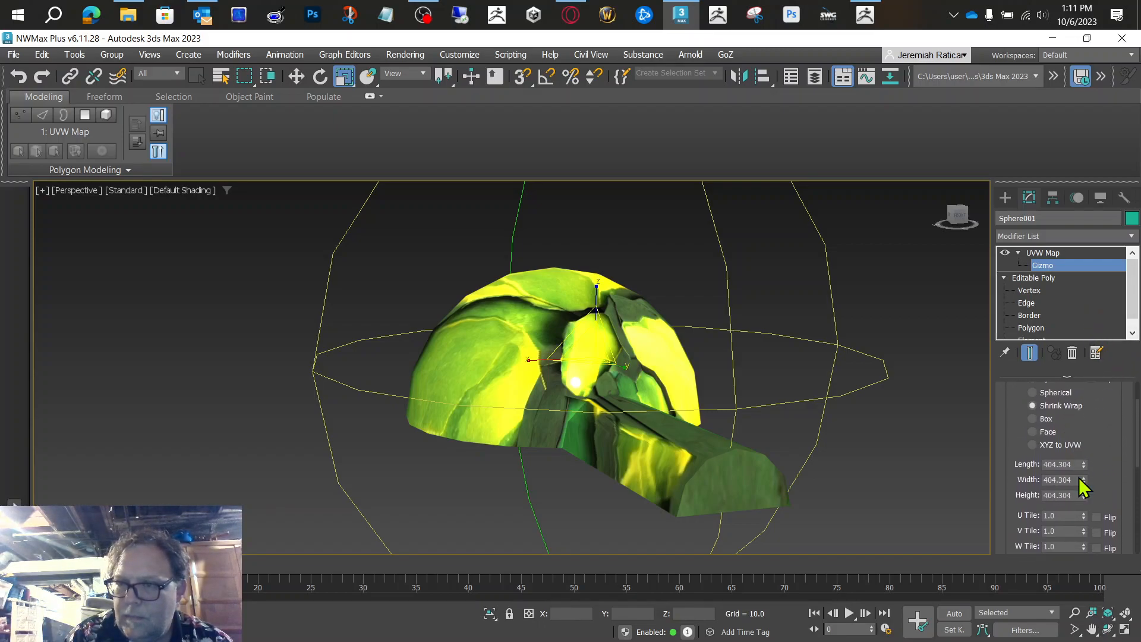
mouse_move(1084, 464)
mouse_down()
mouse_move(1094, 373)
mouse_move(1091, 463)
mouse_up()
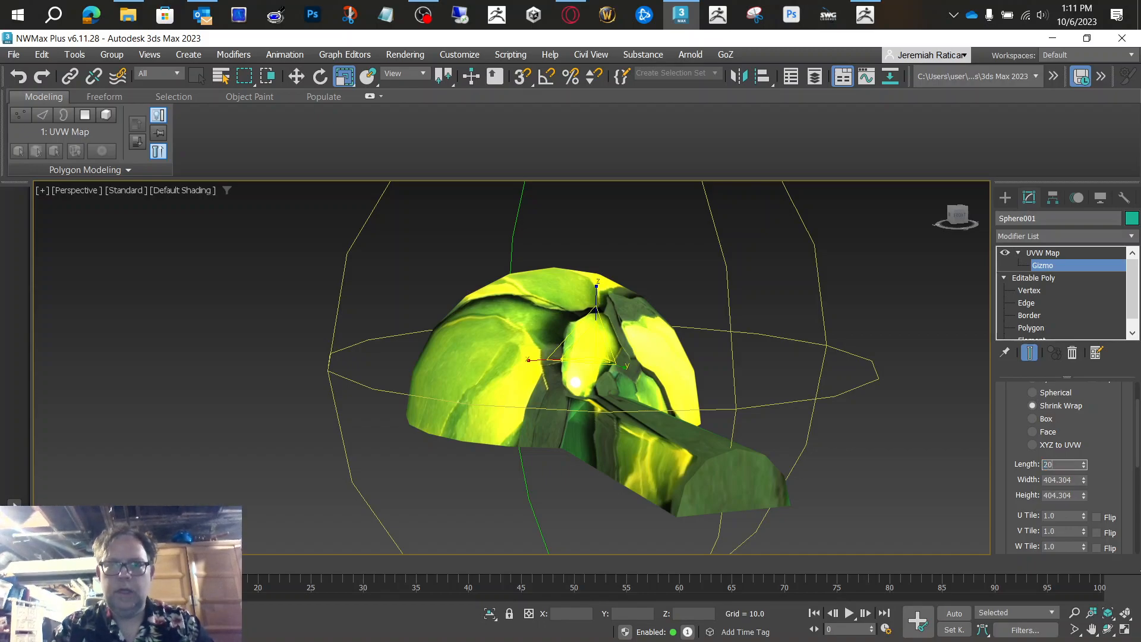
key(Tab)
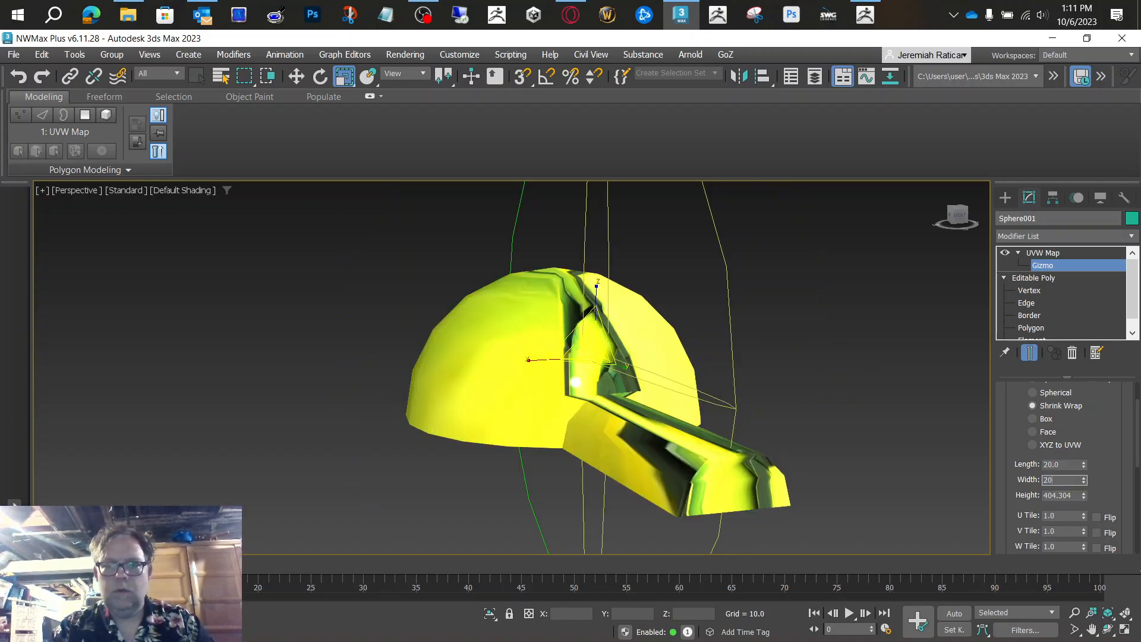
key(Tab)
key(Tab)
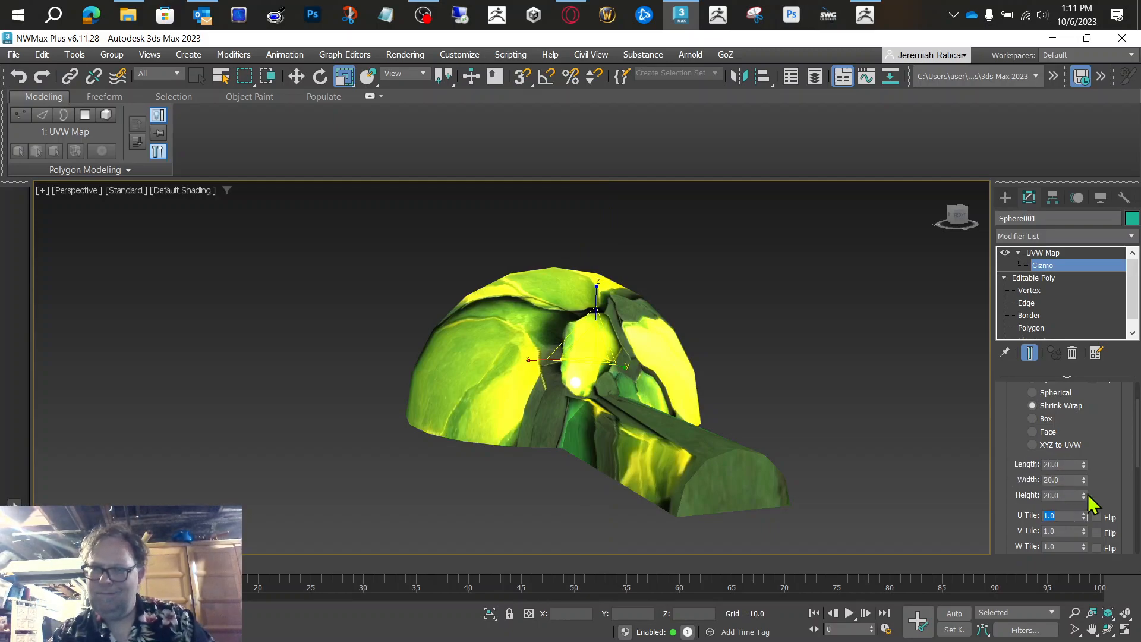
drag(1084, 497, 1083, 522)
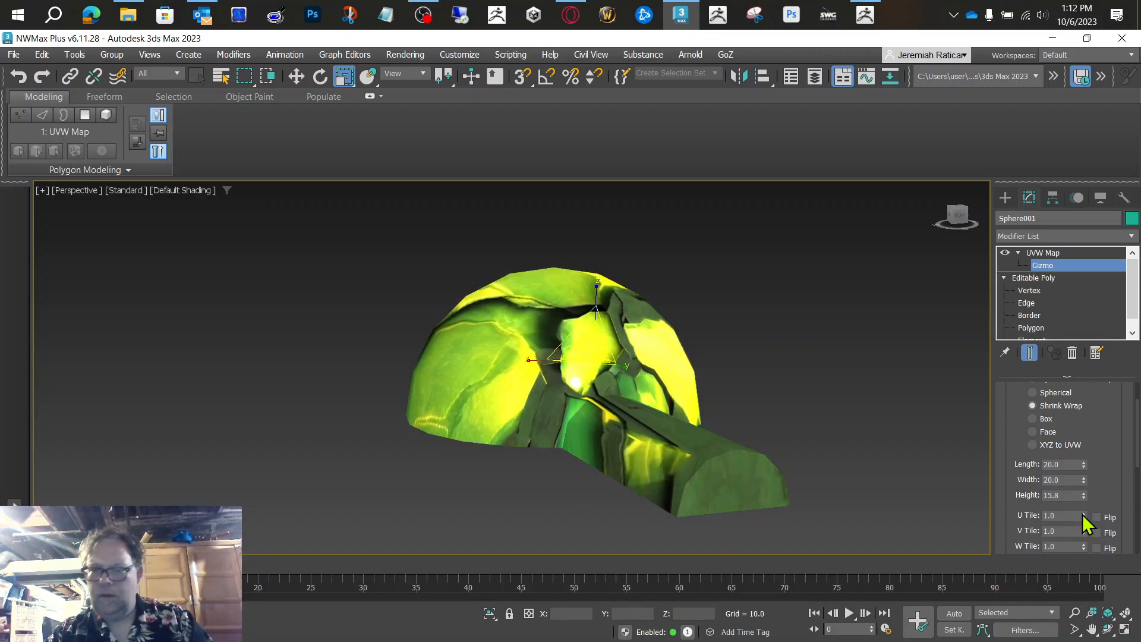
drag(1104, 459, 1101, 438)
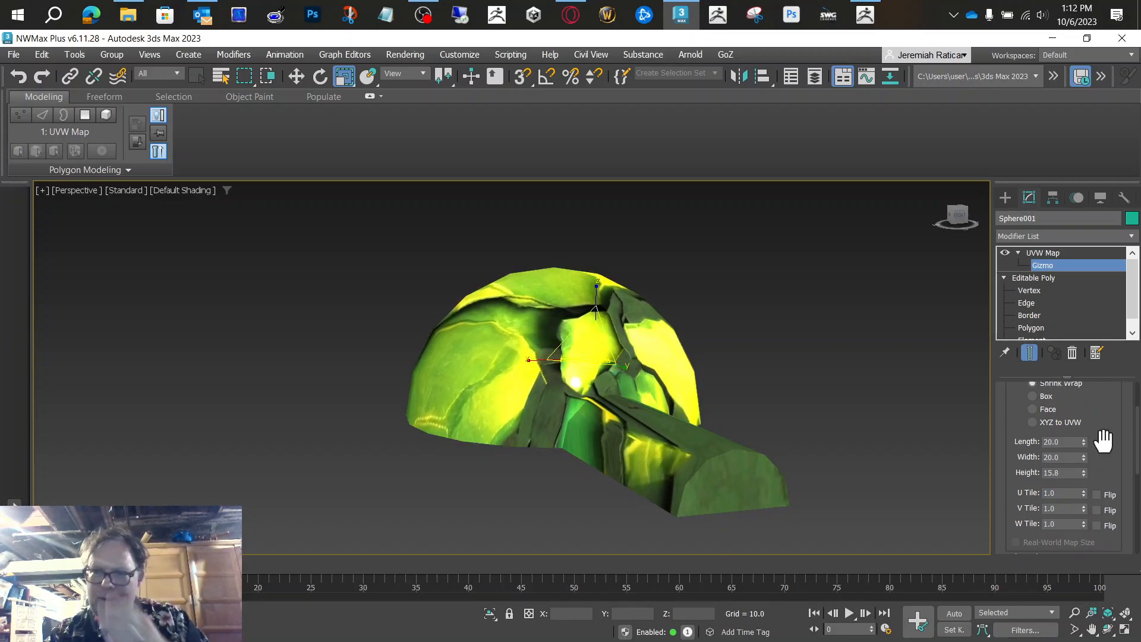
text(20.)
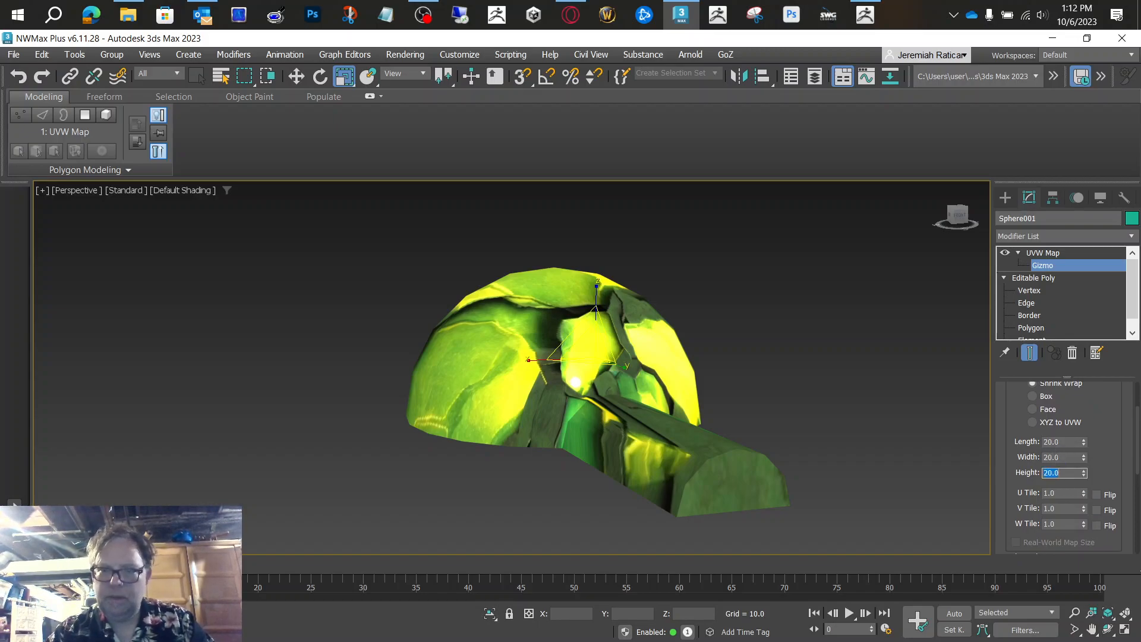
text(0)
key(Return)
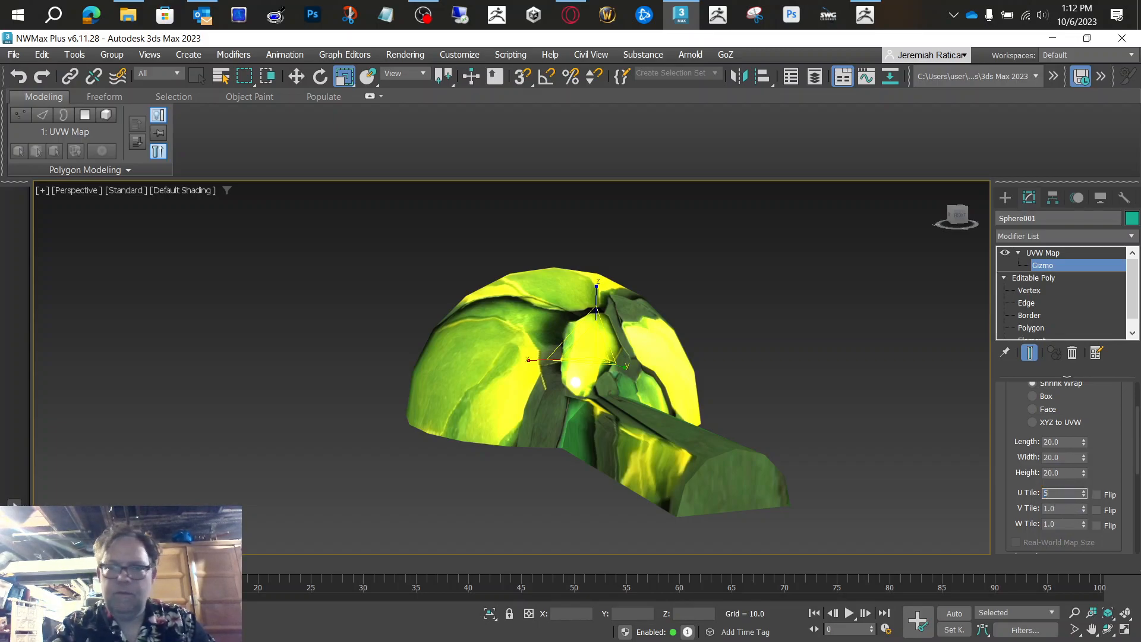
Step: Set the mapping's U Tile and V Tile to 5
text(5)
key(Return)
key(Tab)
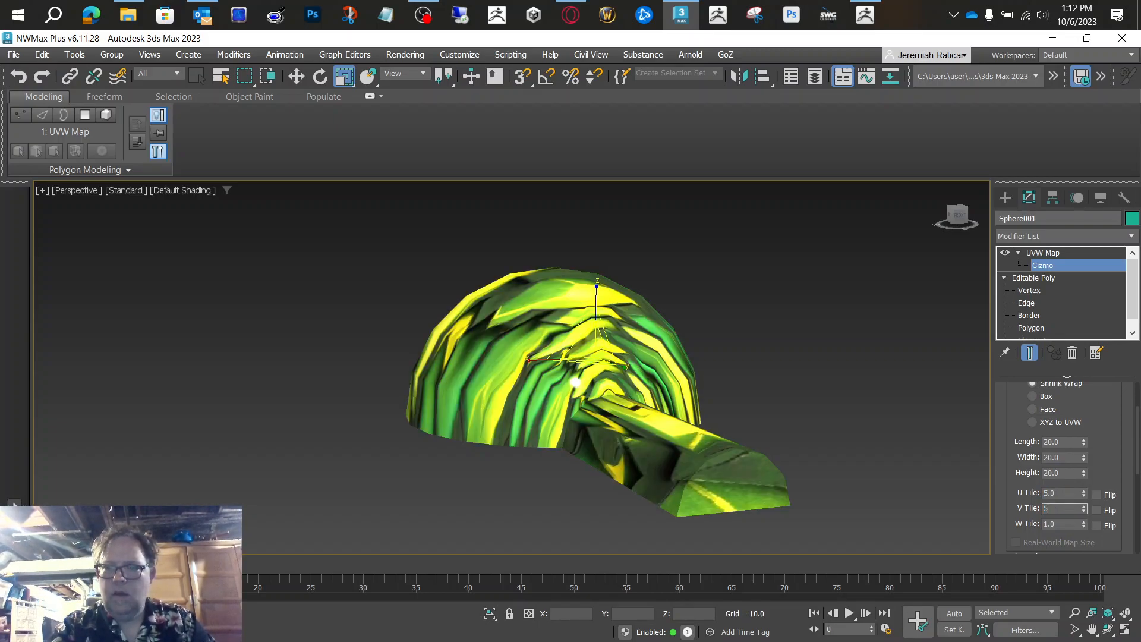
text(5)
key(Return)
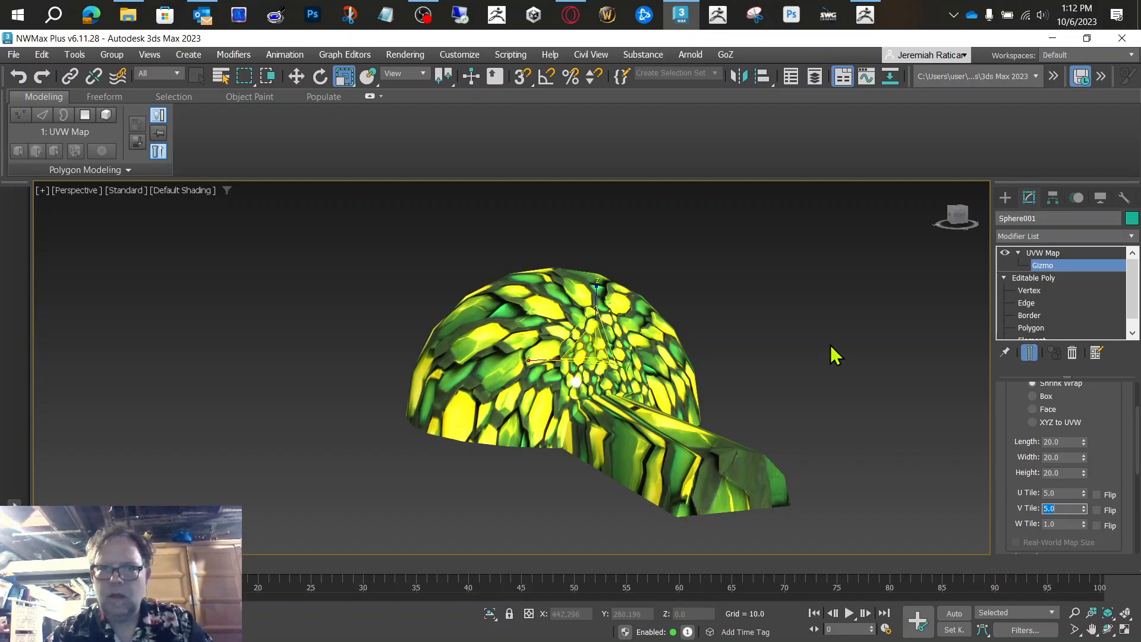
Step: Move the mapping gizmo along Y from the tunnel side into the middle of the dome, at about Y 26.8
click(956, 213)
alt+middle_drag(590, 358, 590, 357)
drag(953, 220, 967, 215)
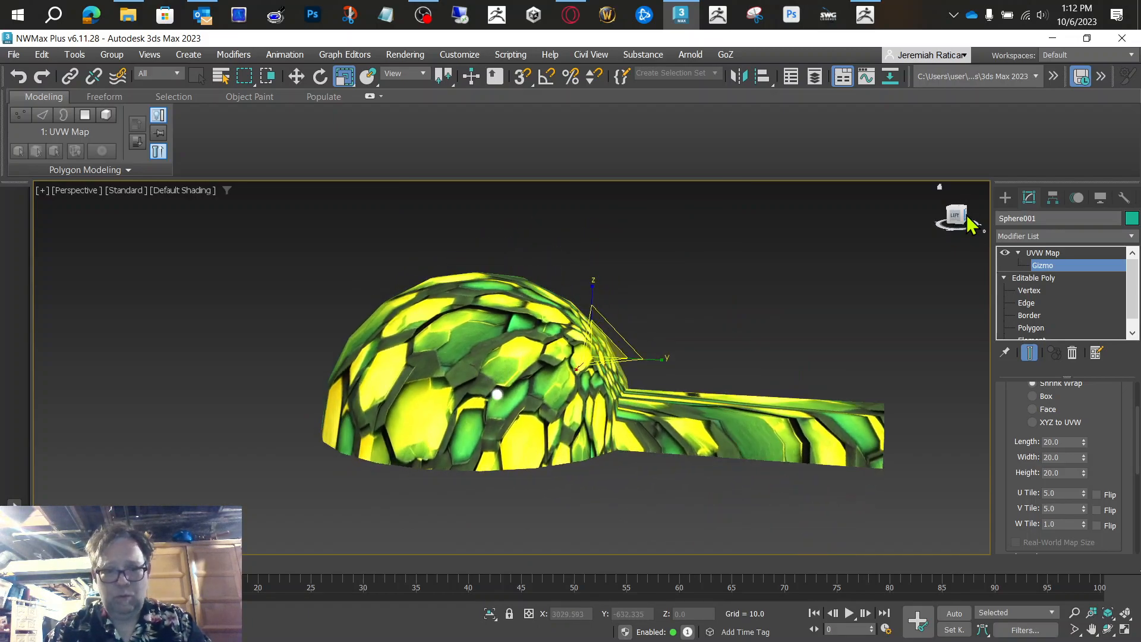
key(w)
drag(543, 351, 399, 348)
mouse_move(958, 217)
mouse_down()
mouse_move(919, 241)
mouse_move(947, 230)
mouse_move(956, 201)
mouse_up()
alt+middle_drag(590, 357, 589, 358)
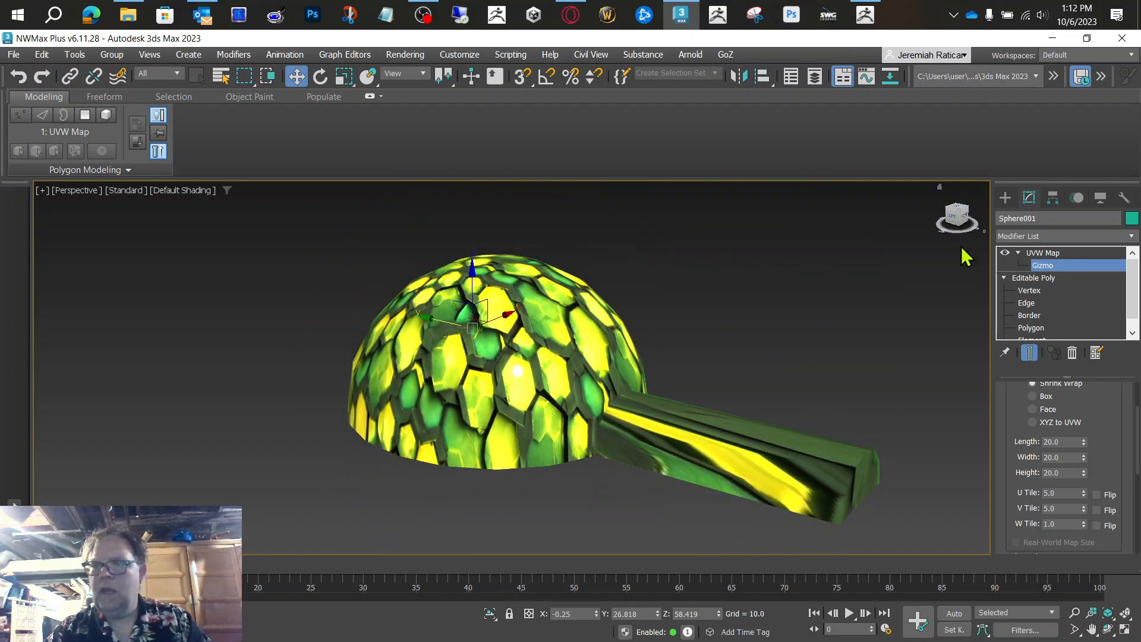
Step: Raise the U Tile to 5.93 and lower the mapping gizmo inside the dome to about Y 24.2, Z 20.8
drag(1086, 494, 1082, 449)
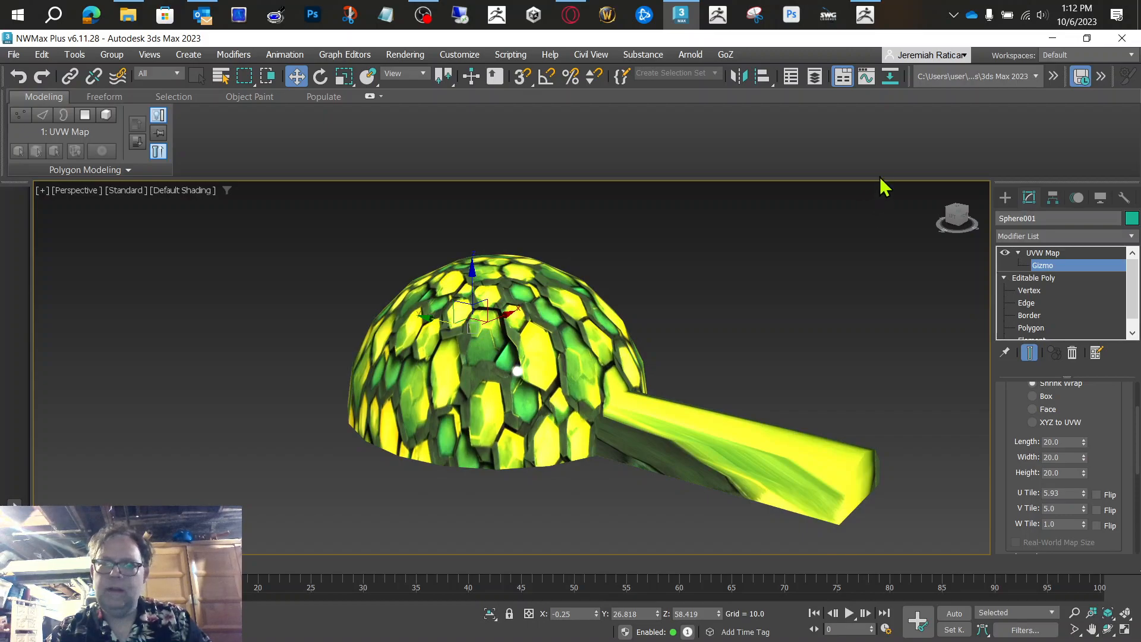
click(952, 215)
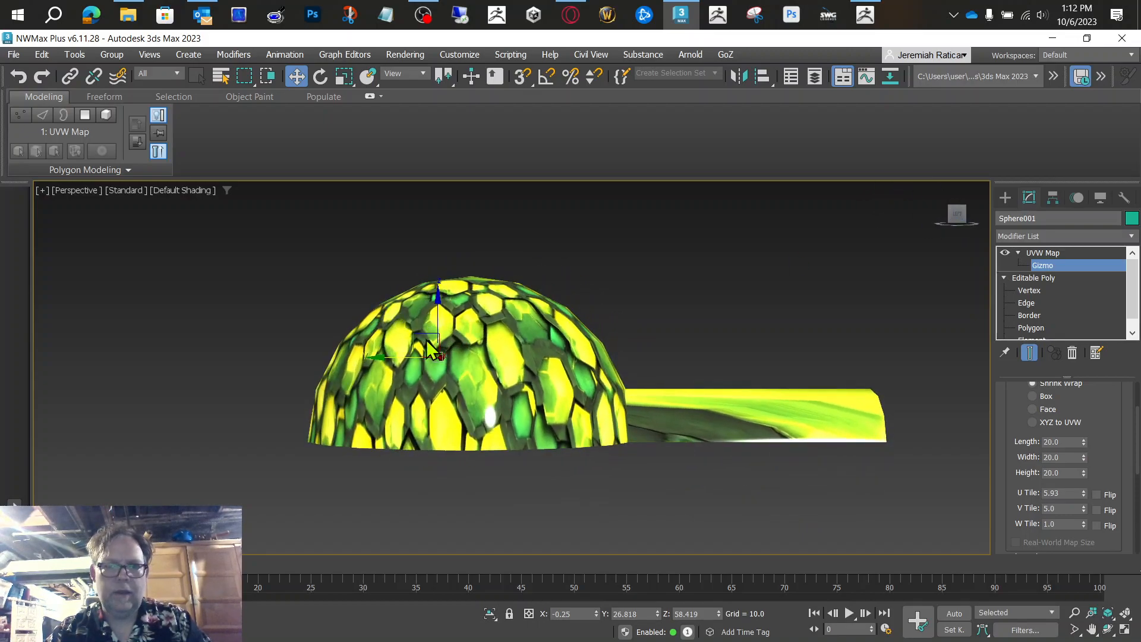
drag(422, 331, 427, 383)
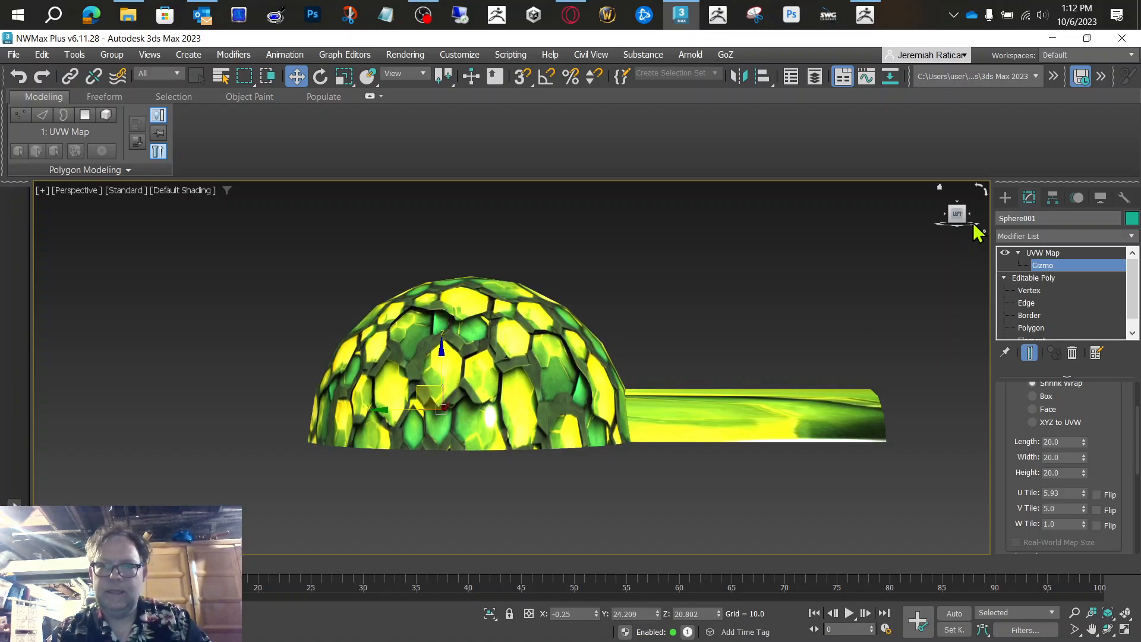
mouse_move(958, 224)
mouse_down()
mouse_move(959, 250)
mouse_move(909, 237)
mouse_move(939, 232)
mouse_up()
alt+middle_drag(590, 358, 645, 357)
drag(957, 228, 954, 217)
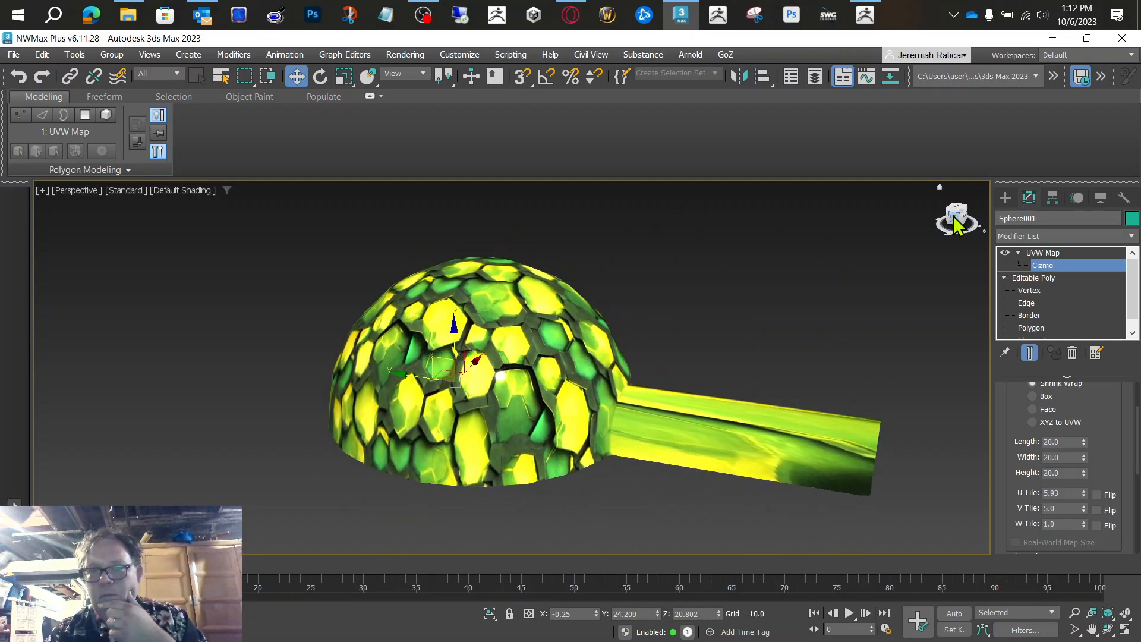
Step: Leave the Gizmo level and convert the mapped dome and tunnel to an Editable Poly
click(1049, 254)
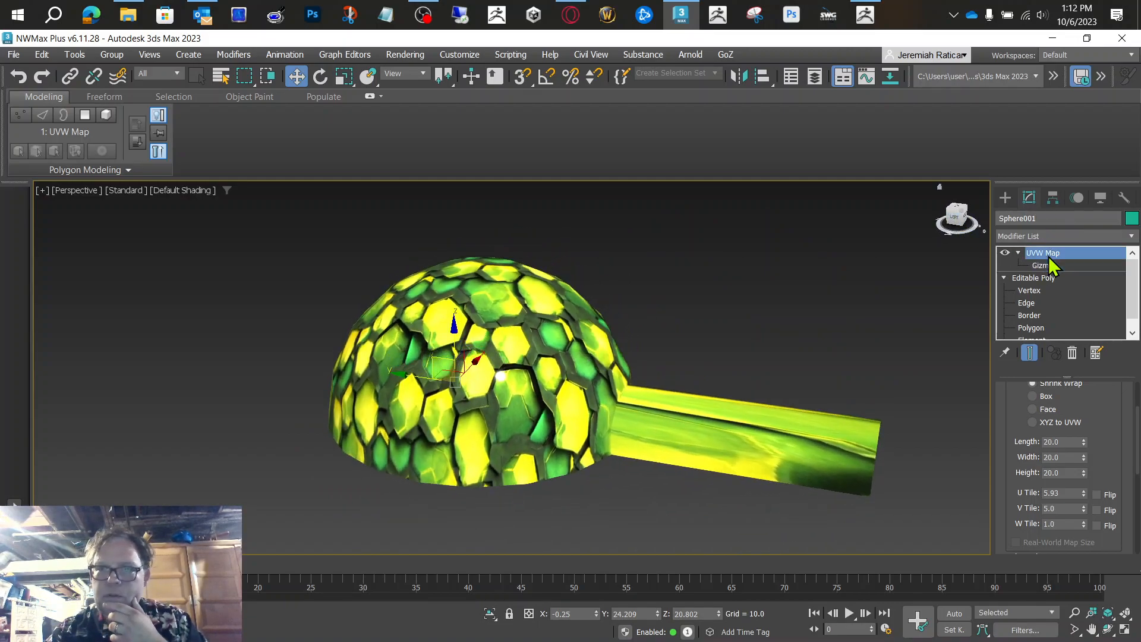
right_click(544, 325)
mouse_move(624, 524)
click(708, 542)
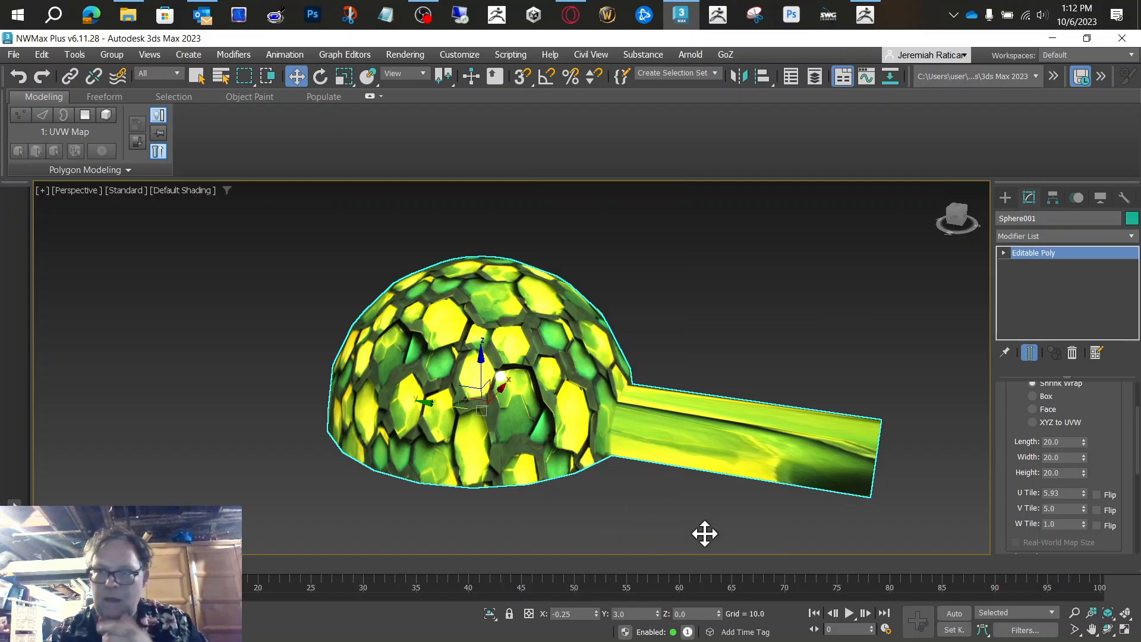
Step: Select only the tunnel's polygons at the Polygon sub-object level
click(1005, 254)
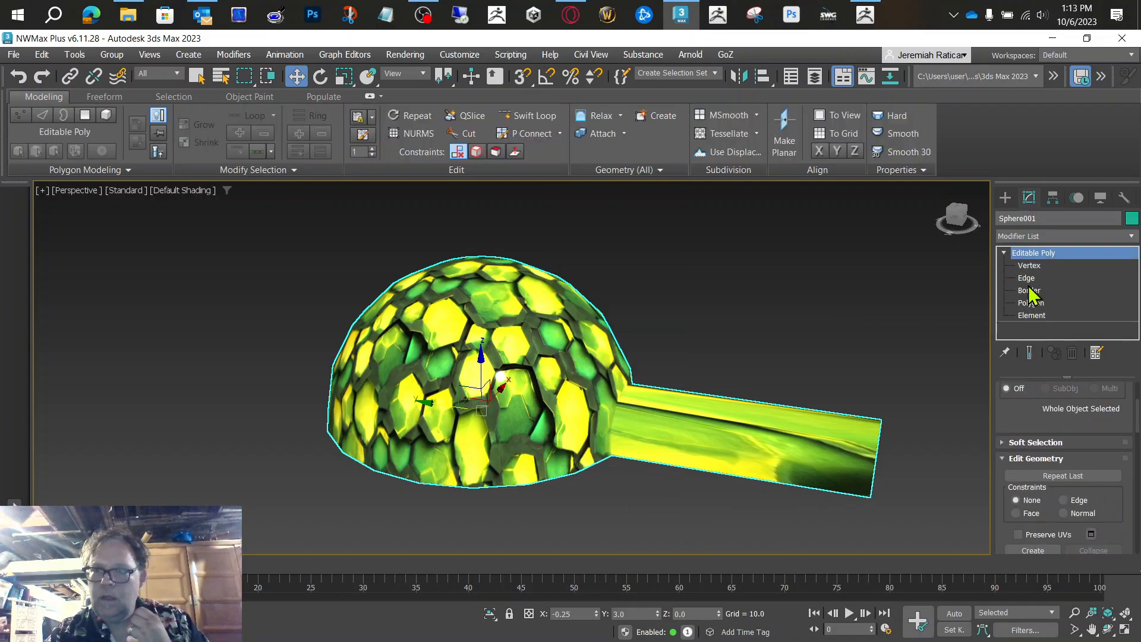
click(1033, 315)
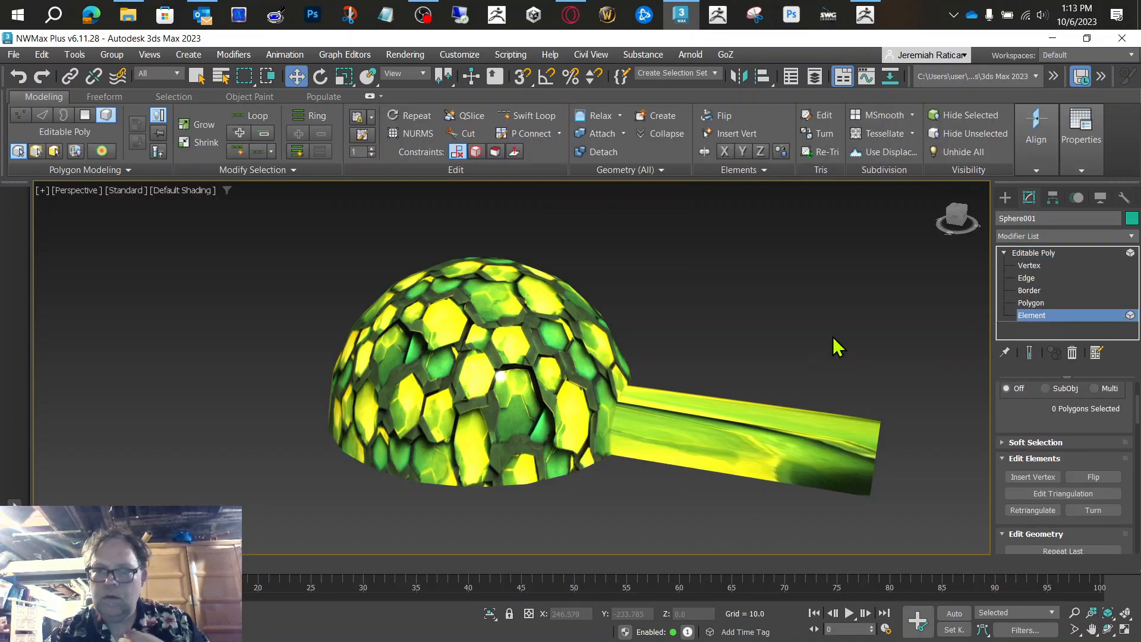
key(ctrl+a)
click(1031, 304)
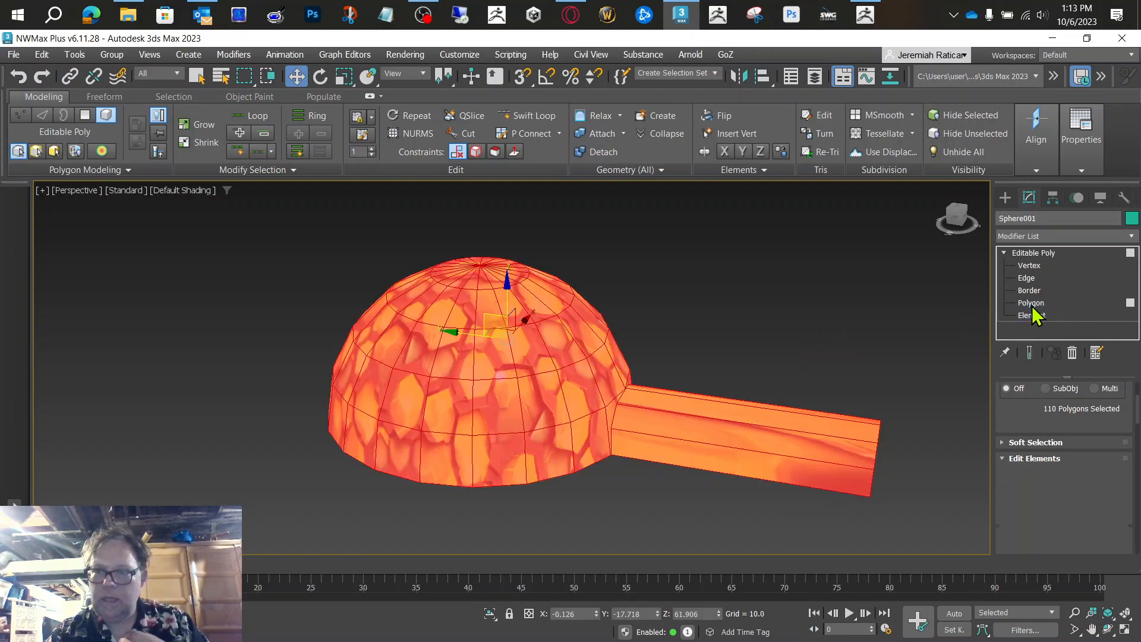
drag(709, 273, 804, 421)
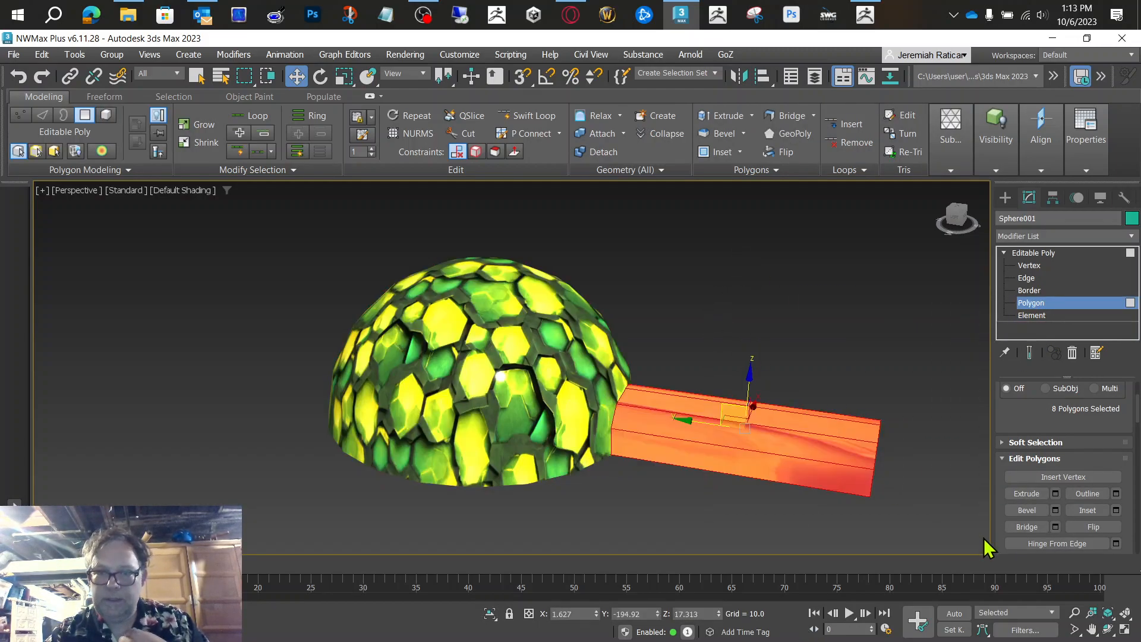
Step: Apply a UVW Map modifier to the selected tunnel polygons
click(957, 224)
mouse_move(957, 205)
mouse_down()
mouse_move(947, 227)
mouse_move(957, 216)
mouse_up()
click(1057, 237)
text(uv)
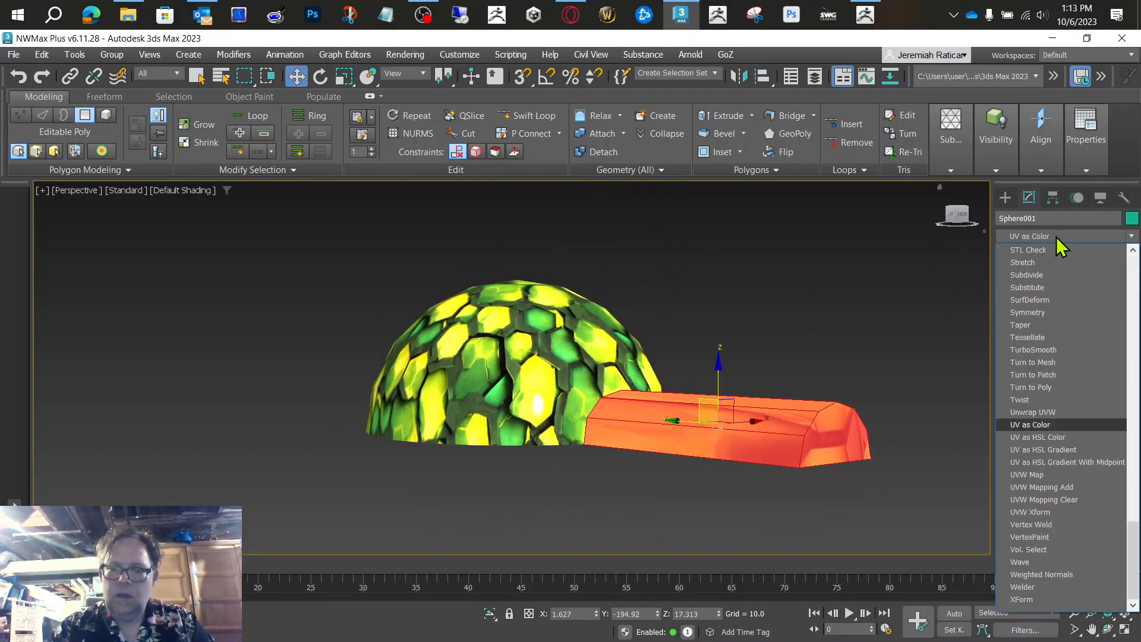
key(Down)
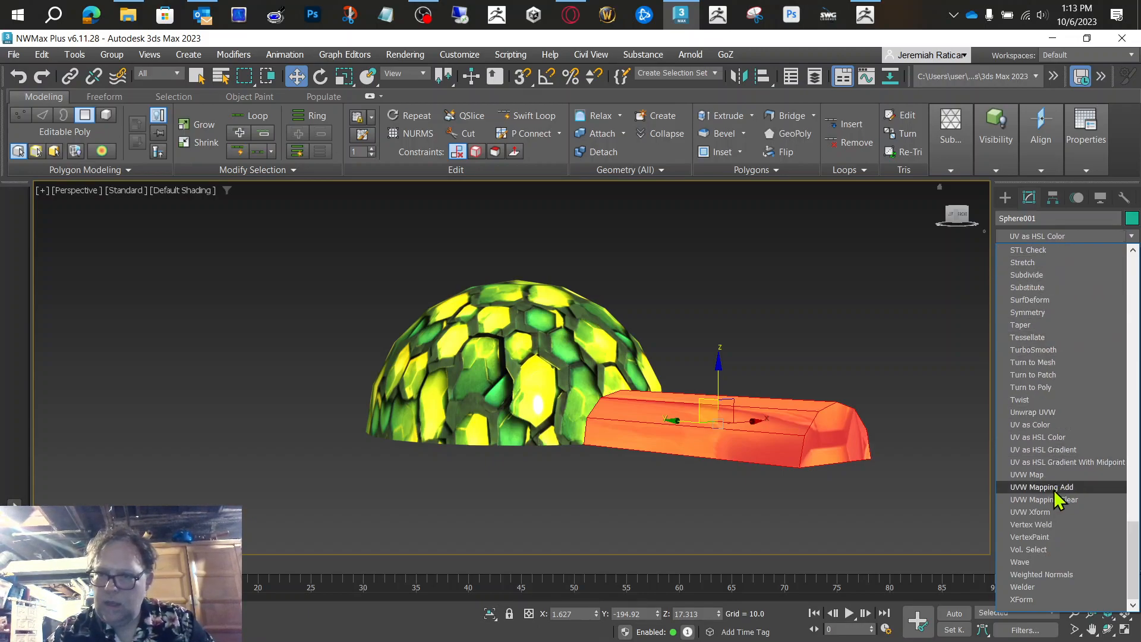
click(1047, 475)
Step: Try Box mapping on the tunnel and switch the mapping type to Shrink Wrap
mouse_move(596, 413)
alt+middle_down()
mouse_move(590, 481)
mouse_move(607, 437)
mouse_move(590, 358)
mouse_move(589, 427)
alt+middle_up()
drag(1122, 409, 1101, 520)
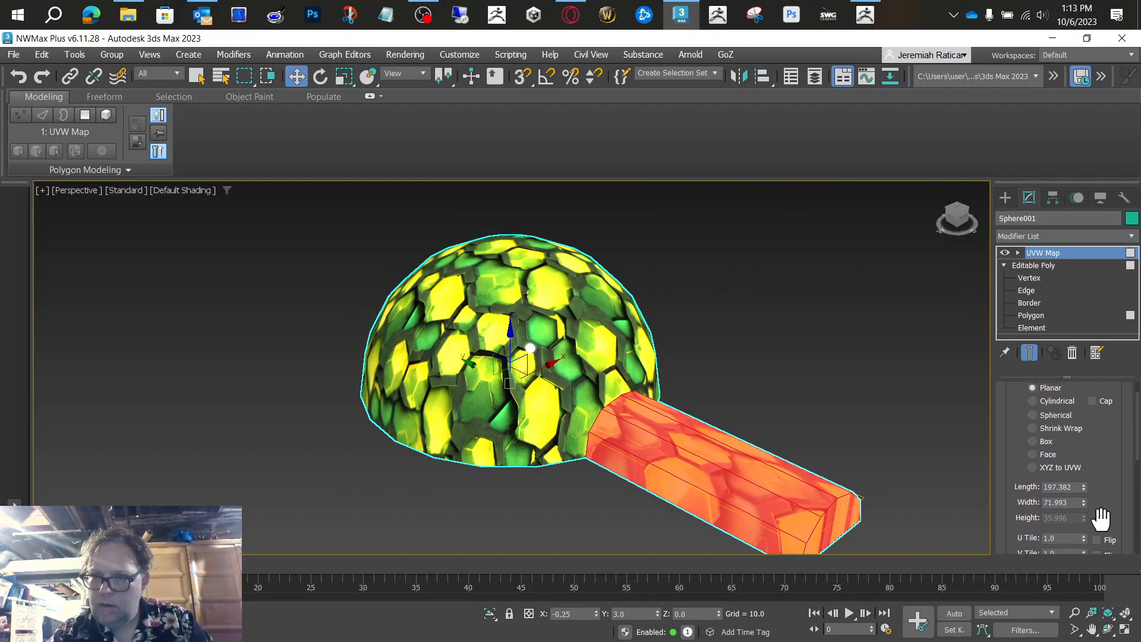
click(1033, 441)
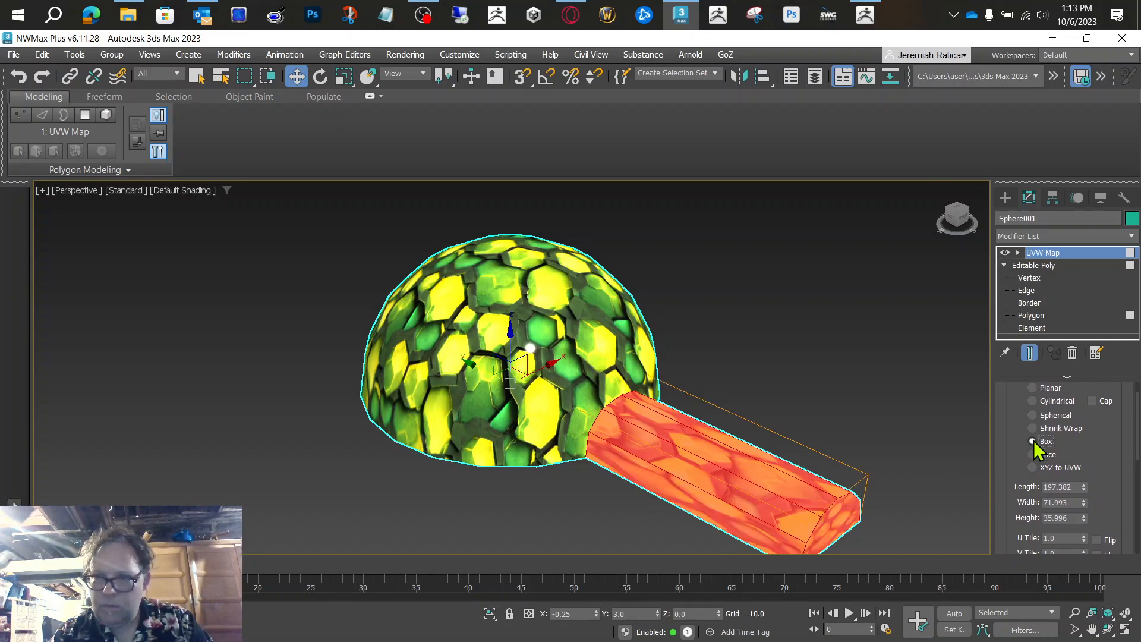
click(1038, 429)
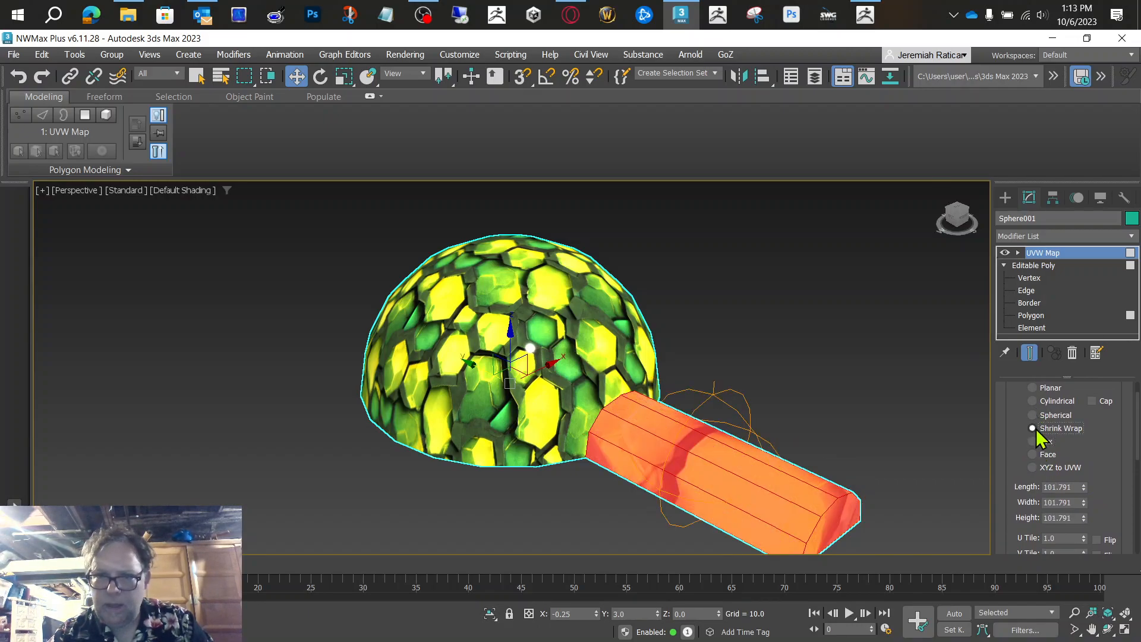
Step: Set the Shrink Wrap mapping's length, width and height to 20.0 each
drag(1104, 468, 1103, 391)
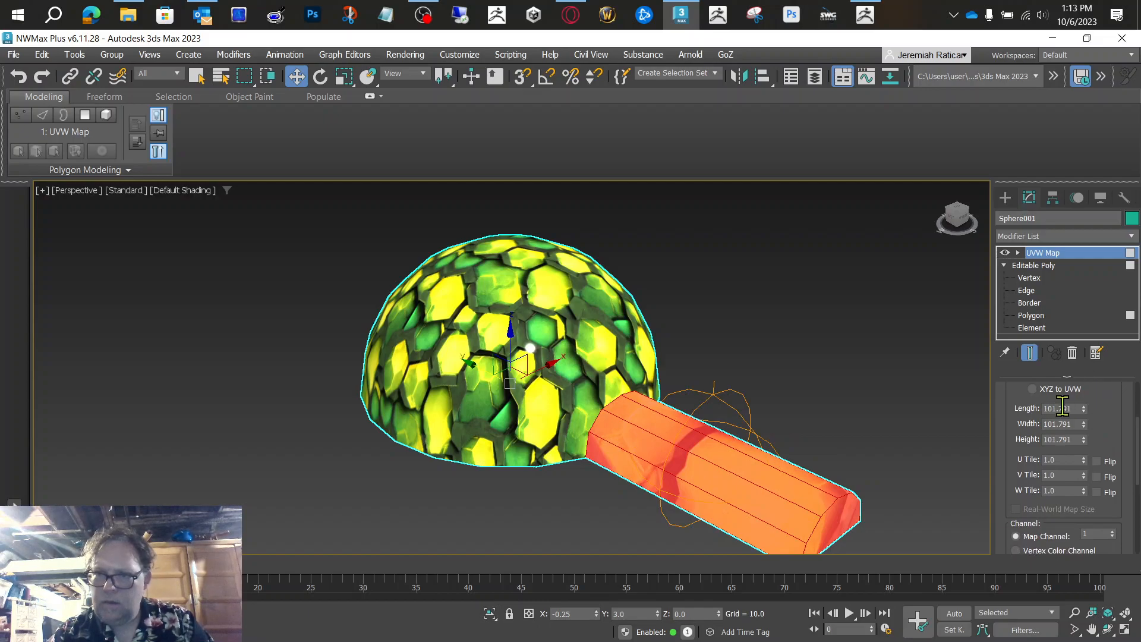
text(0)
key(Tab)
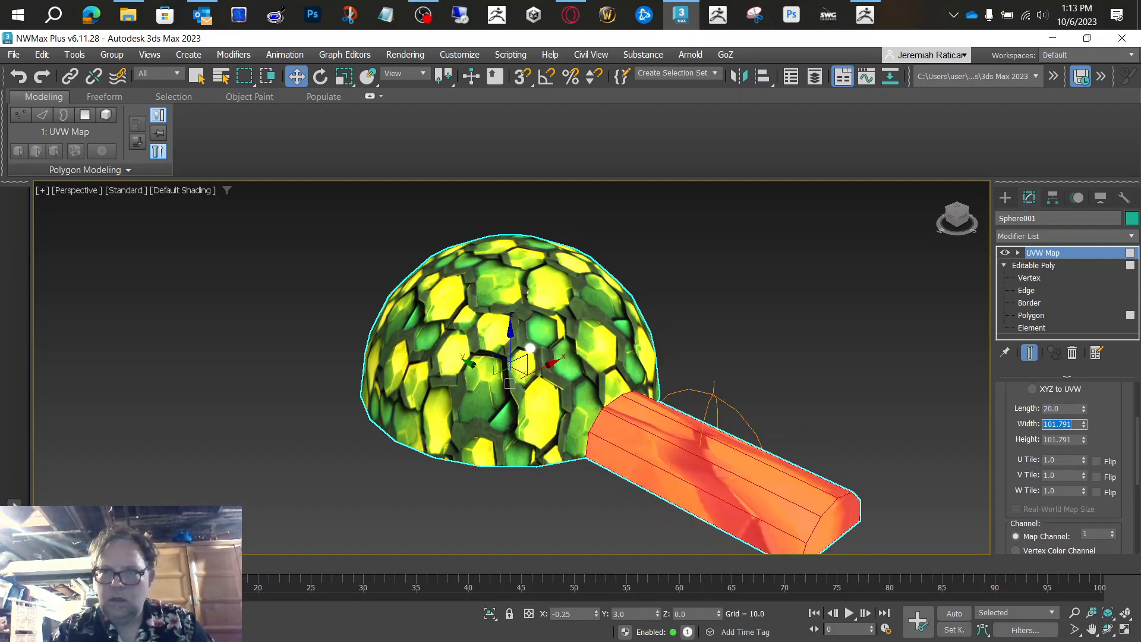
text(20)
key(Tab)
text(2)
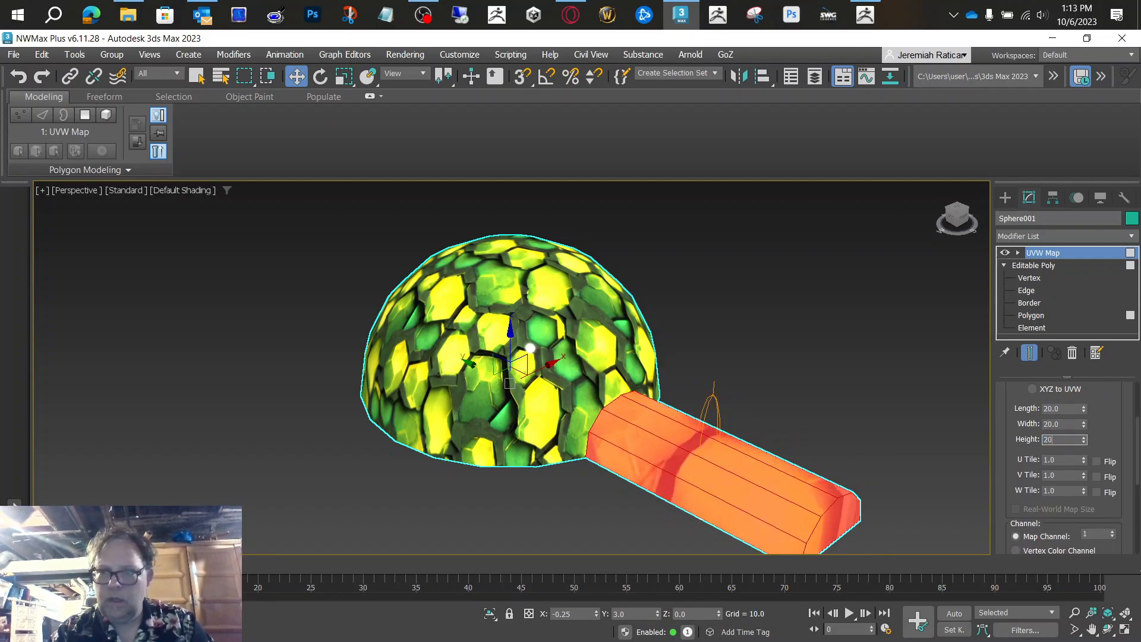
key(Tab)
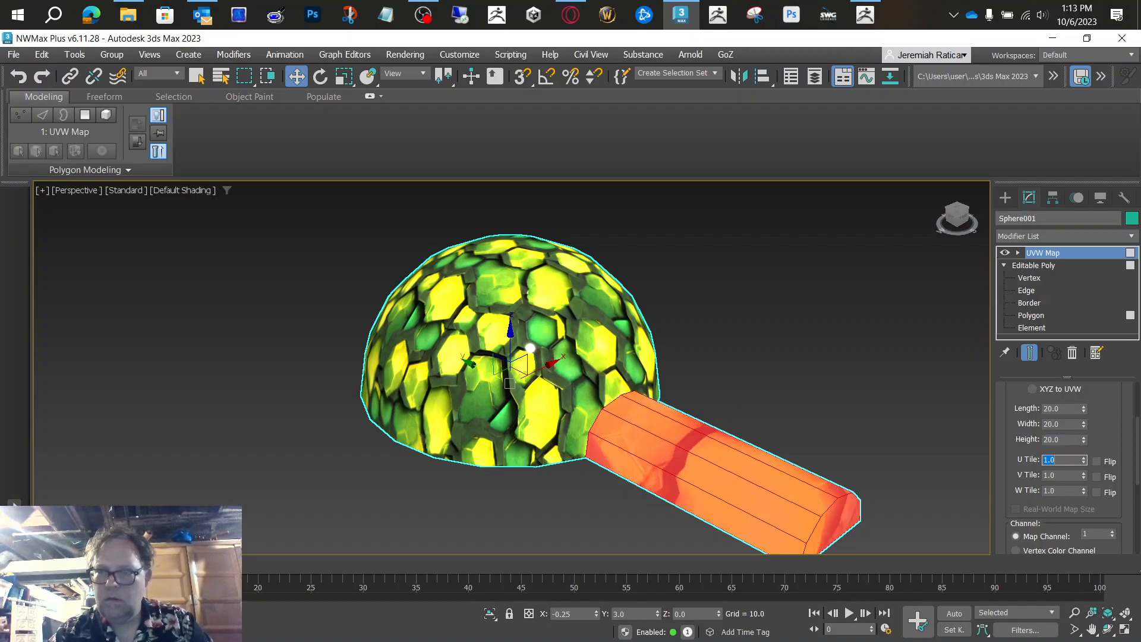
Step: Set the tunnel mapping's U, V and W Tile values to 5.0
text(5.0)
key(Return)
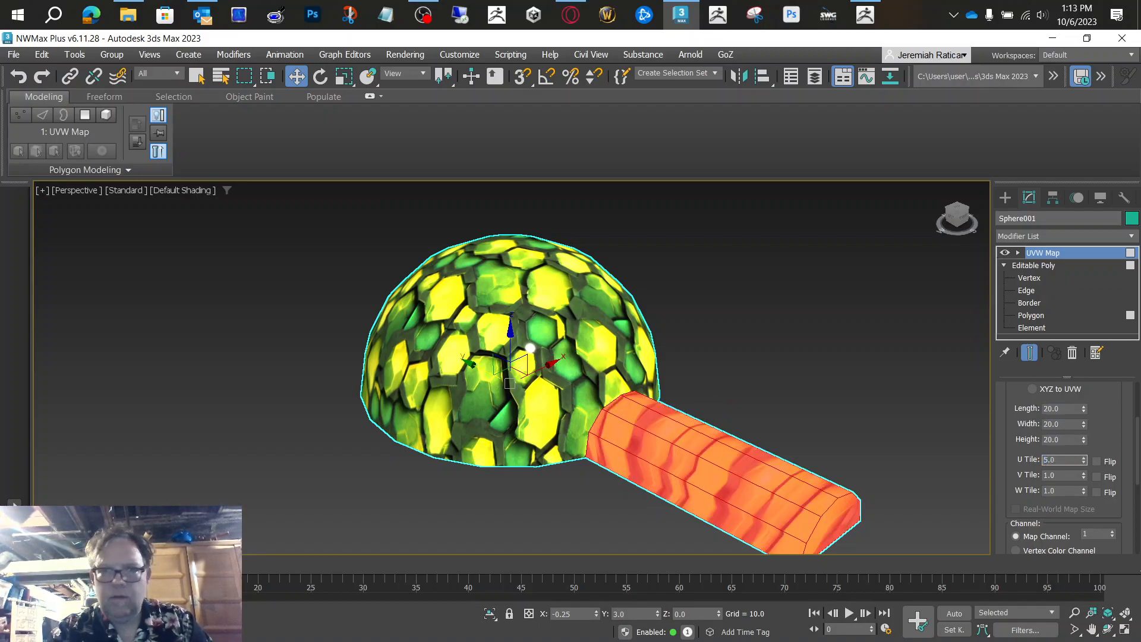
text(5.0)
key(Return)
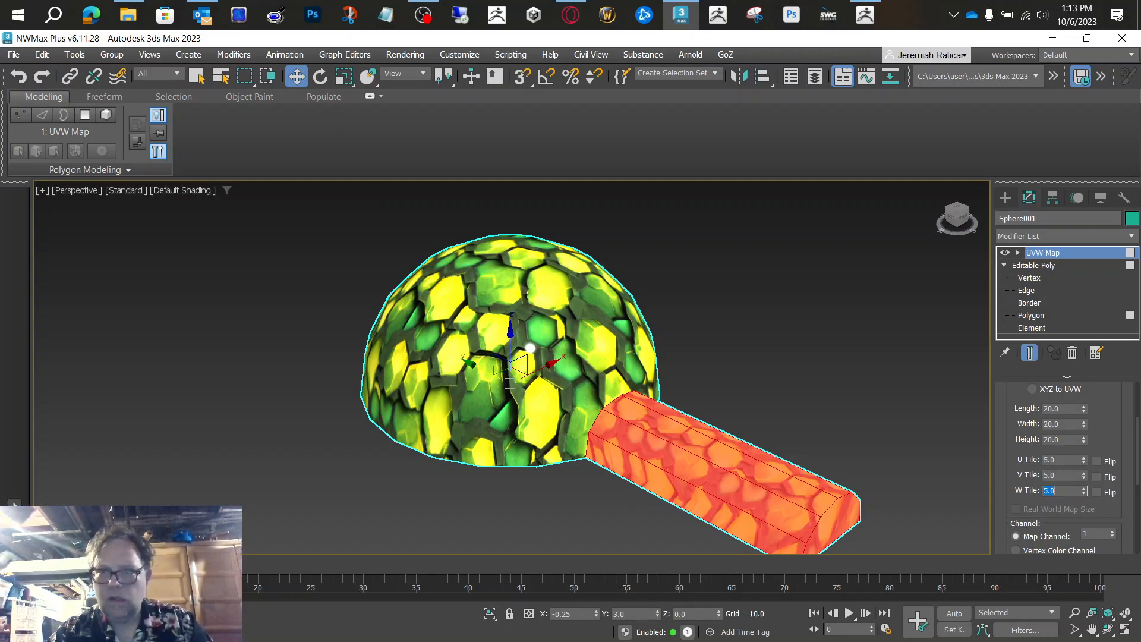
Step: Move the UVW Map gizmo above the tunnel to about Z 79.8 and along its length to about Y -201.4
mouse_move(590, 357)
alt+middle_down()
mouse_move(597, 268)
mouse_move(607, 341)
mouse_move(596, 354)
alt+middle_up()
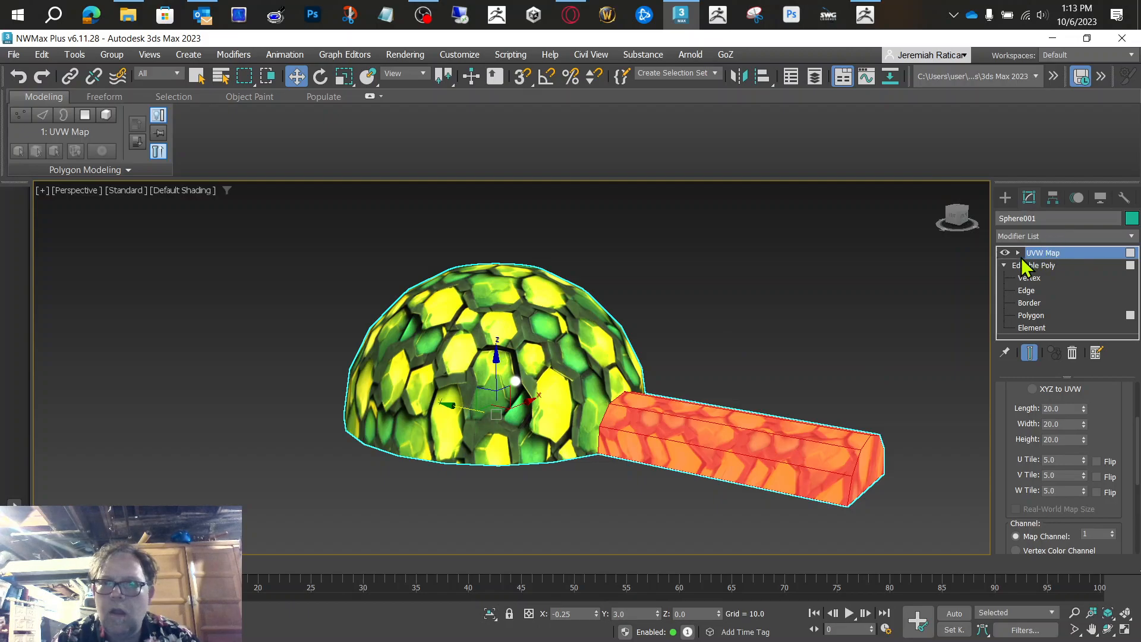
click(1019, 253)
click(1043, 266)
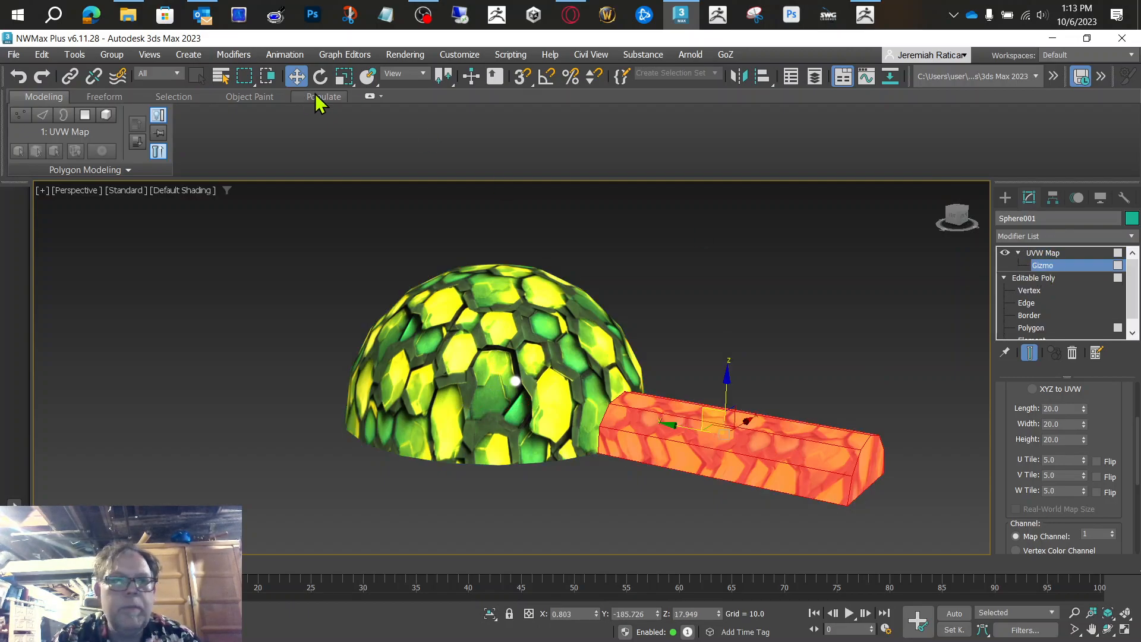
drag(726, 380, 743, 294)
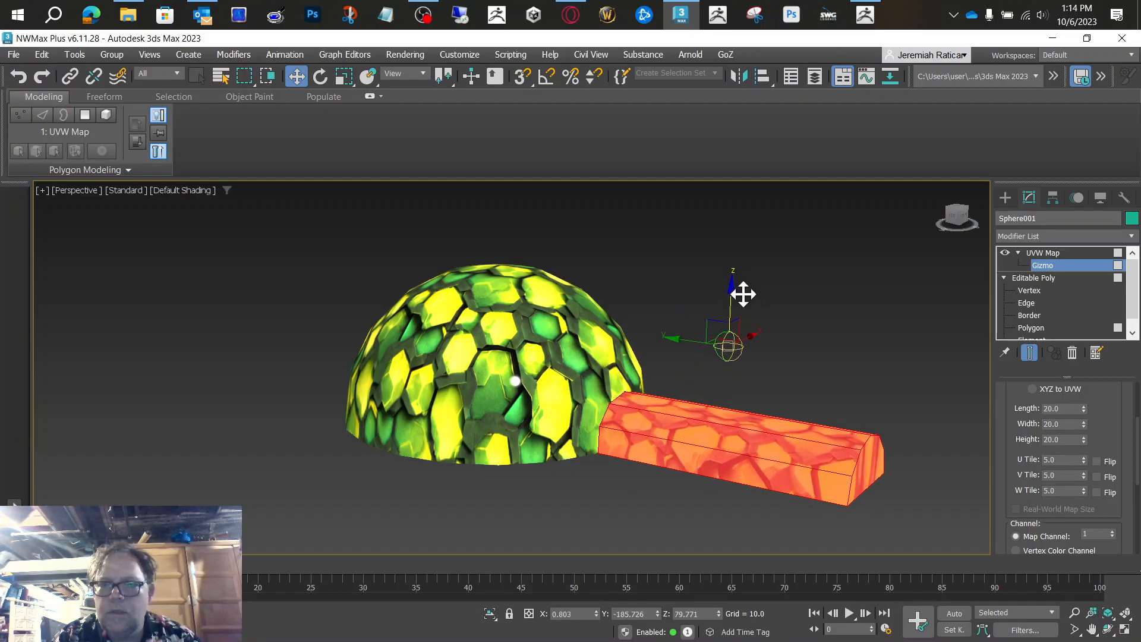
drag(689, 342, 711, 359)
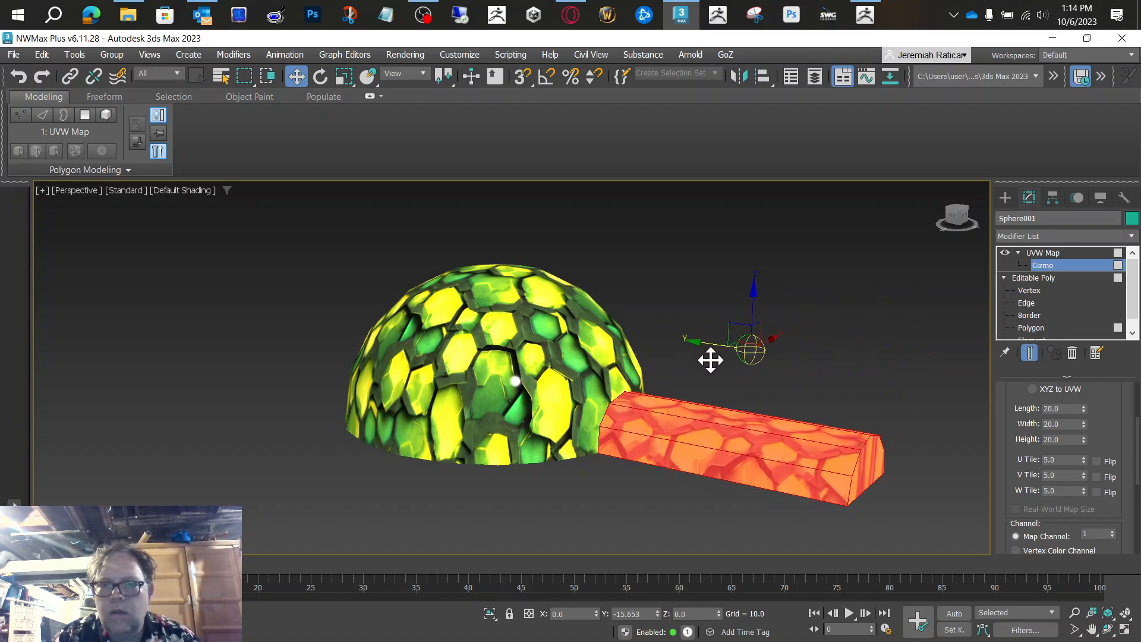
Step: Try a mapping width of 9.0 on the tunnel, inspect the texture and undo the width change
mouse_move(963, 222)
mouse_down()
mouse_move(961, 233)
mouse_move(965, 221)
mouse_up()
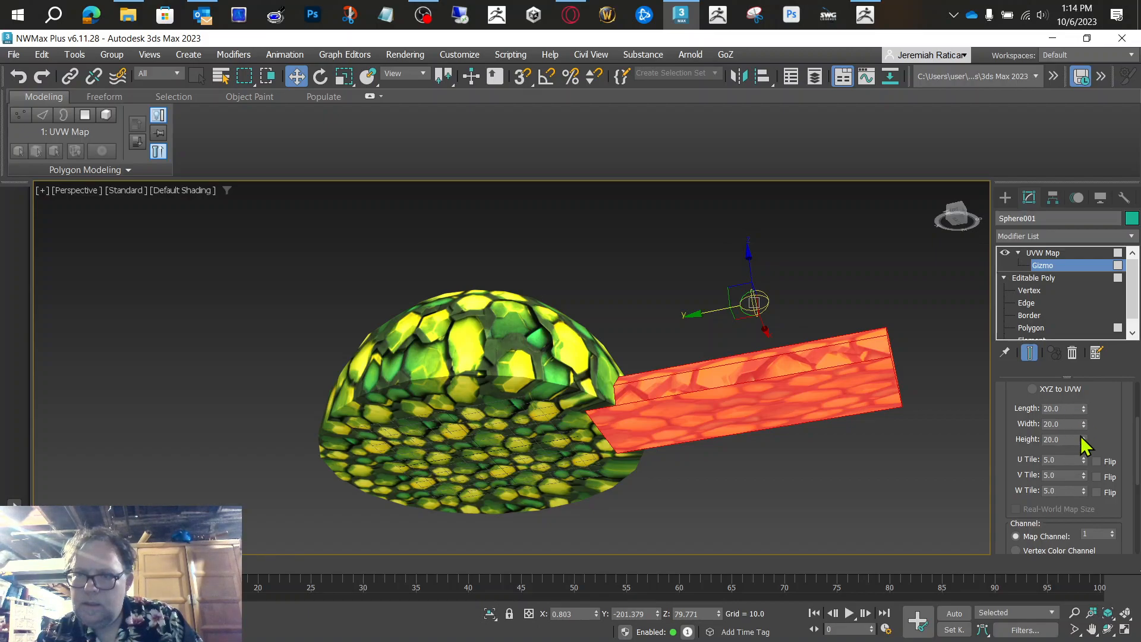
drag(1084, 422, 1093, 454)
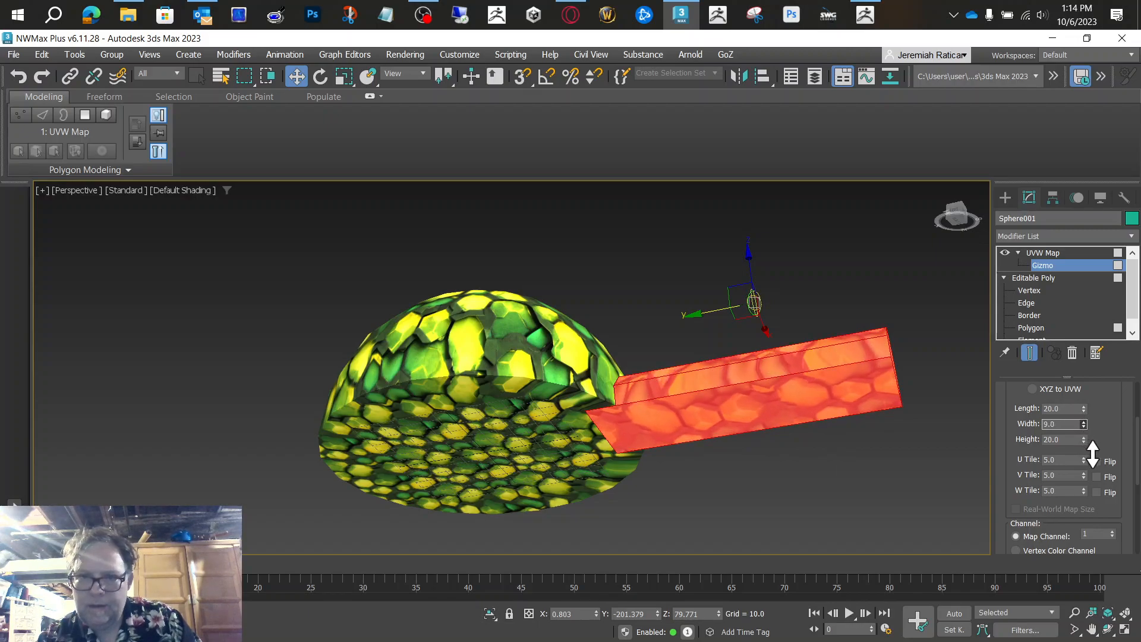
click(955, 217)
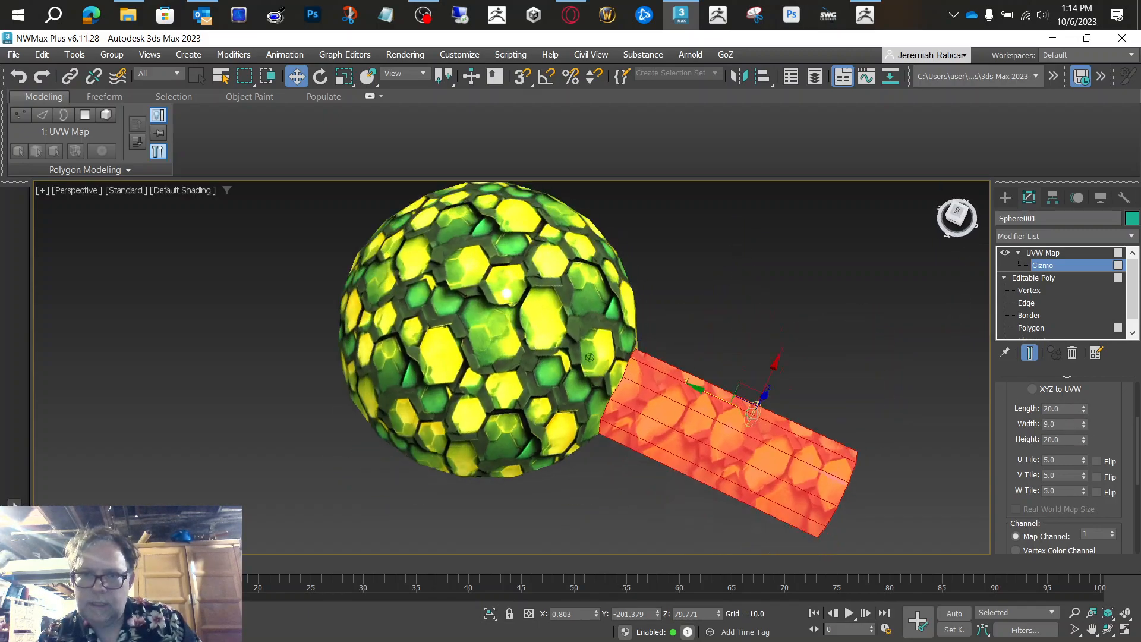
key(ctrl+z)
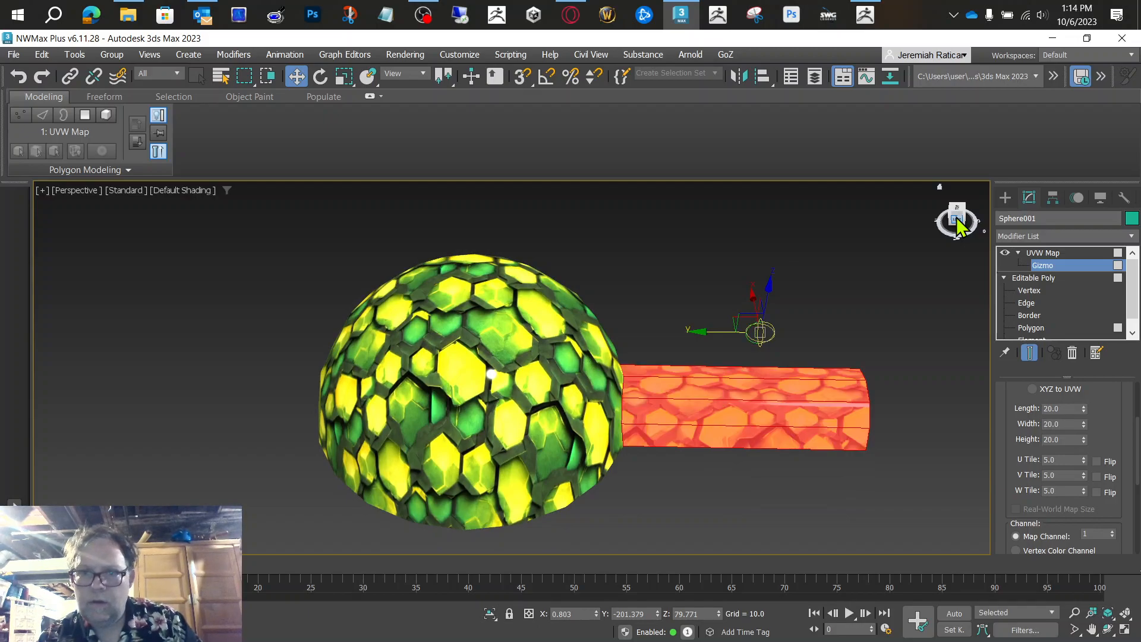
Step: Set the mapping width to 16.2, U Tile to 7.57 and V Tile to 5.08, and raise the gizmo to about Z 144.7
drag(1086, 424, 1054, 309)
mouse_move(1086, 472)
mouse_down()
mouse_move(1087, 486)
mouse_move(1077, 423)
mouse_move(1085, 464)
mouse_up()
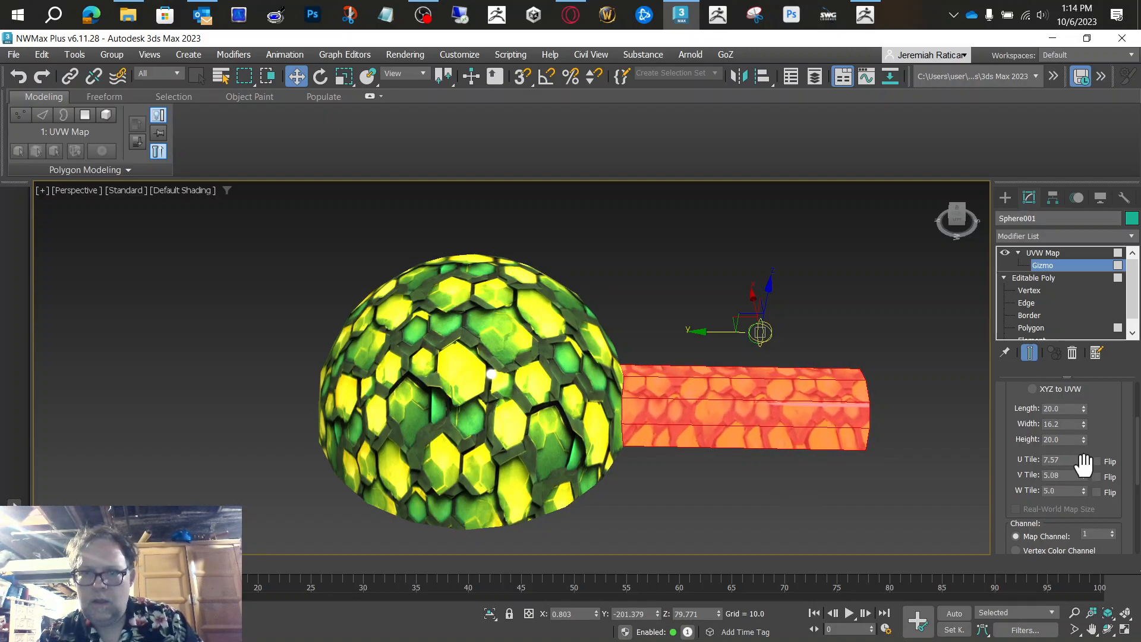
drag(771, 284, 742, 235)
key(ctrl+z)
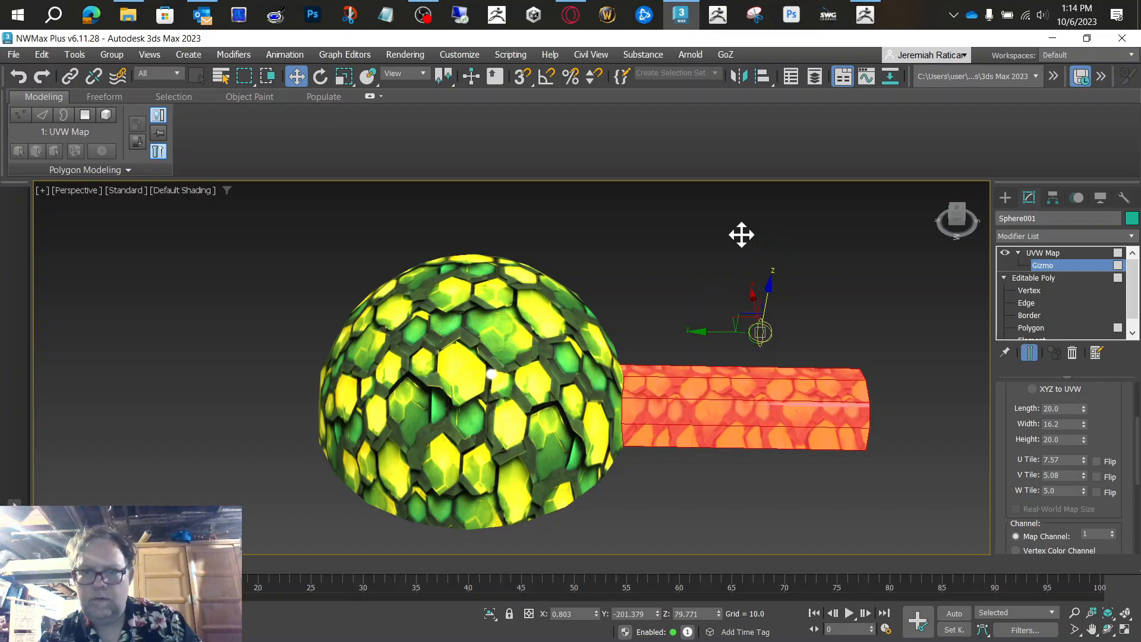
drag(767, 293, 785, 219)
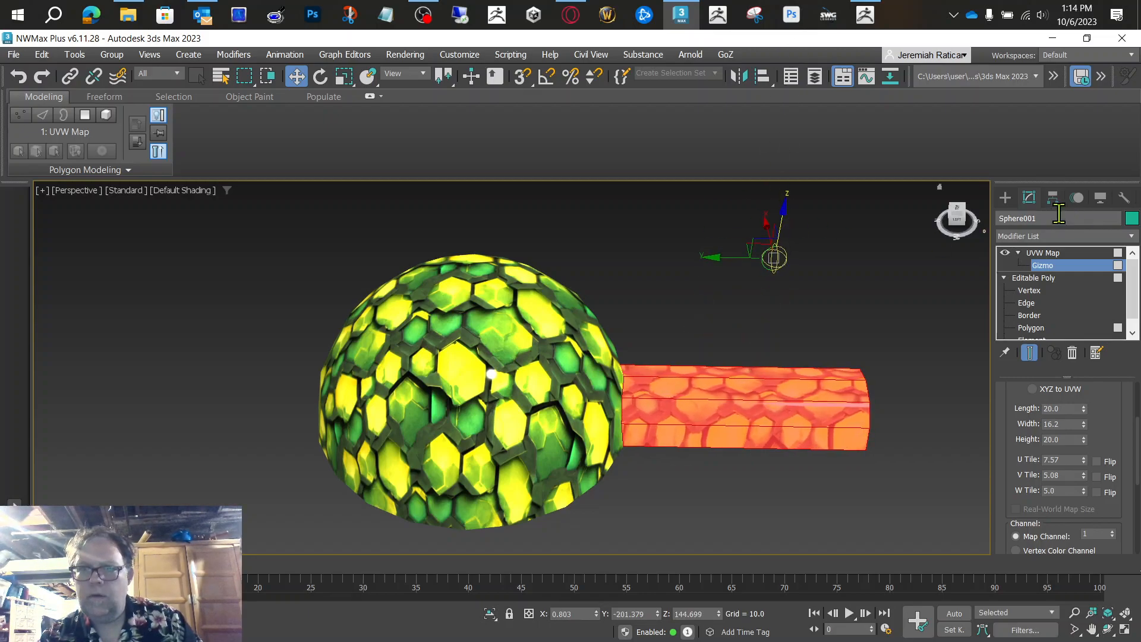
Step: Inspect the tunnel from its other side and delete the Shrink Wrap UVW Map modifier
drag(961, 221, 855, 245)
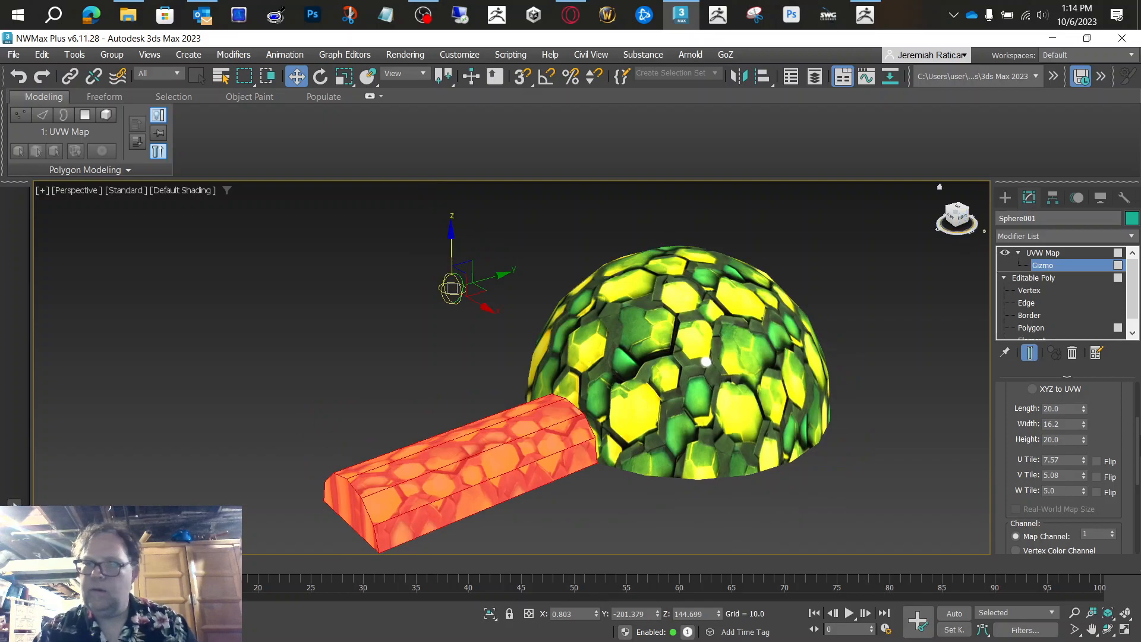
drag(1114, 401, 1108, 497)
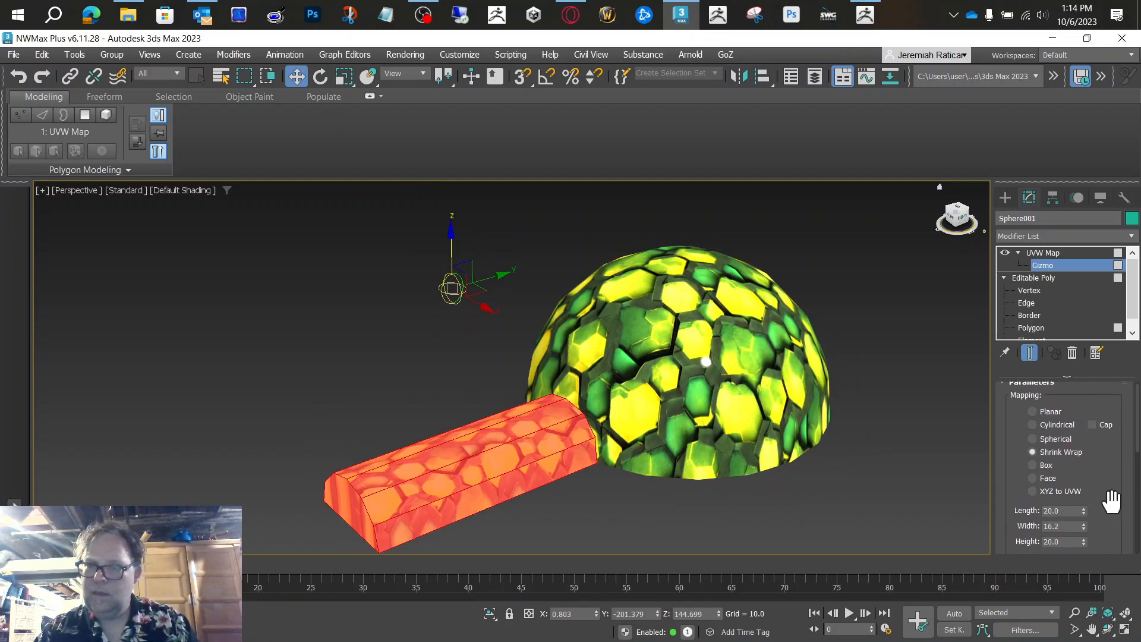
click(1074, 353)
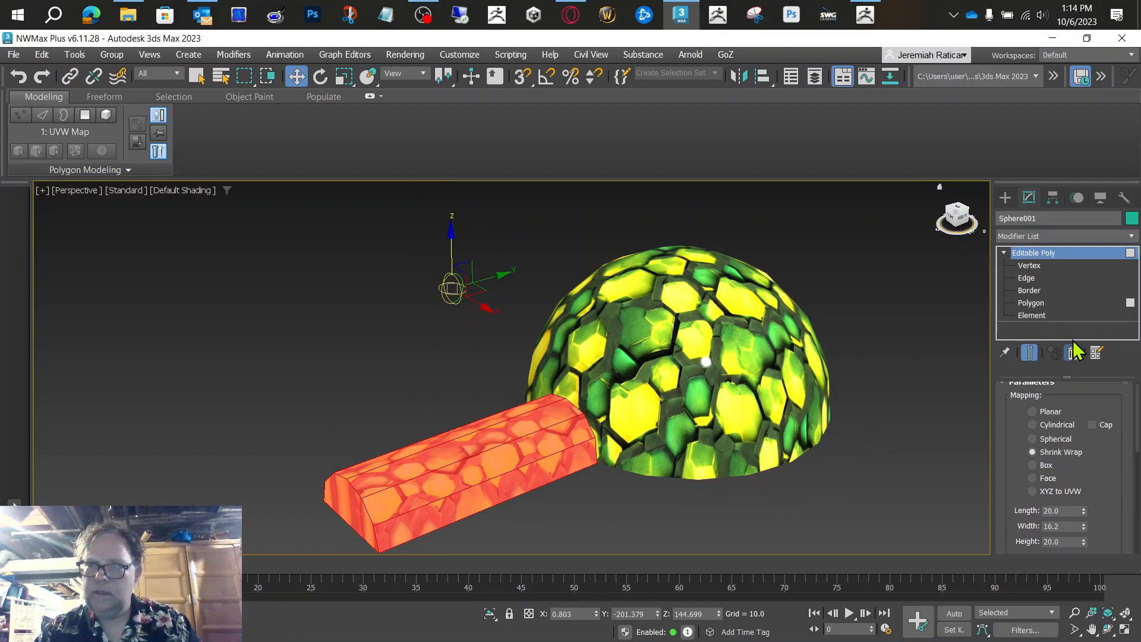
Step: Apply a fresh UVW Map modifier to the still-selected tunnel polygons
click(1058, 236)
key(u)
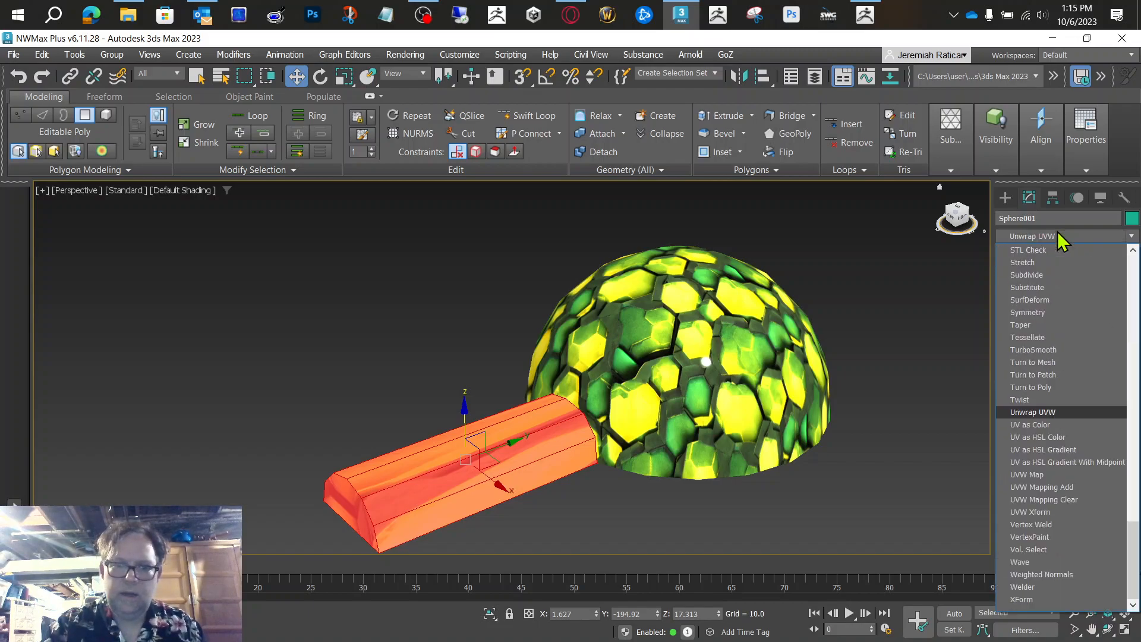
click(1052, 479)
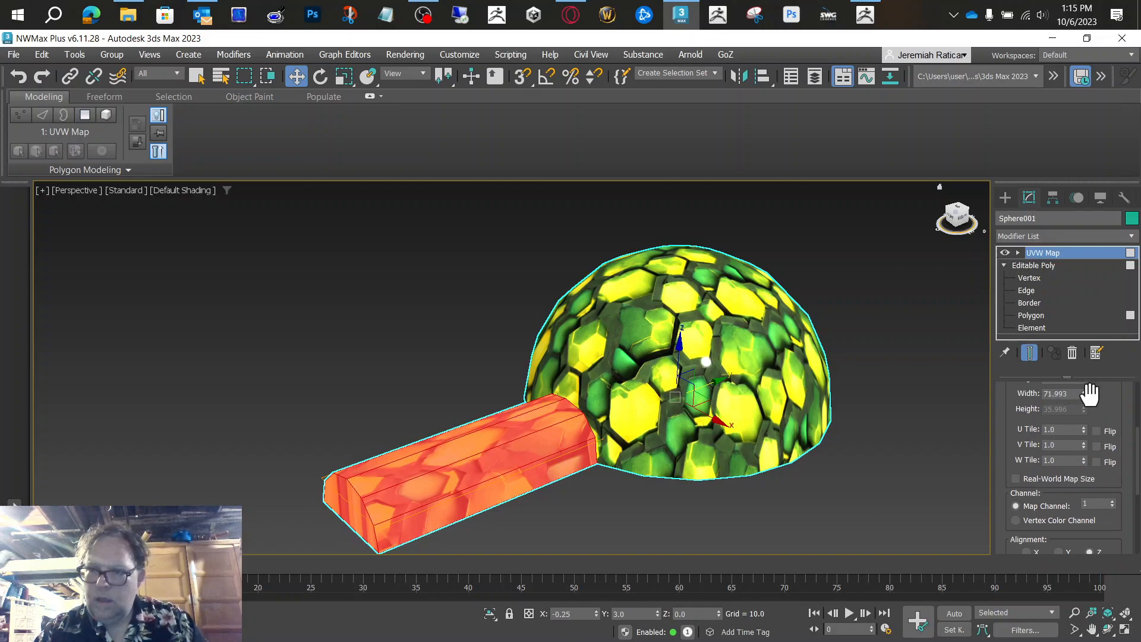
Step: Try the Face and Box mapping types on the tunnel and switch to Cylindrical
drag(1103, 404, 1114, 515)
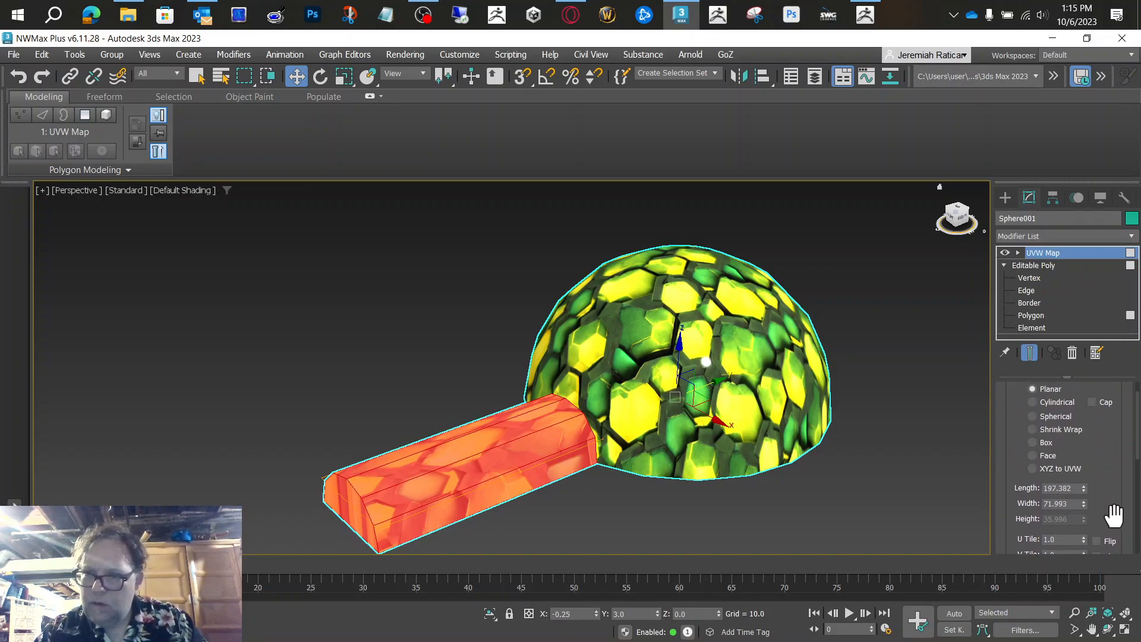
click(1041, 457)
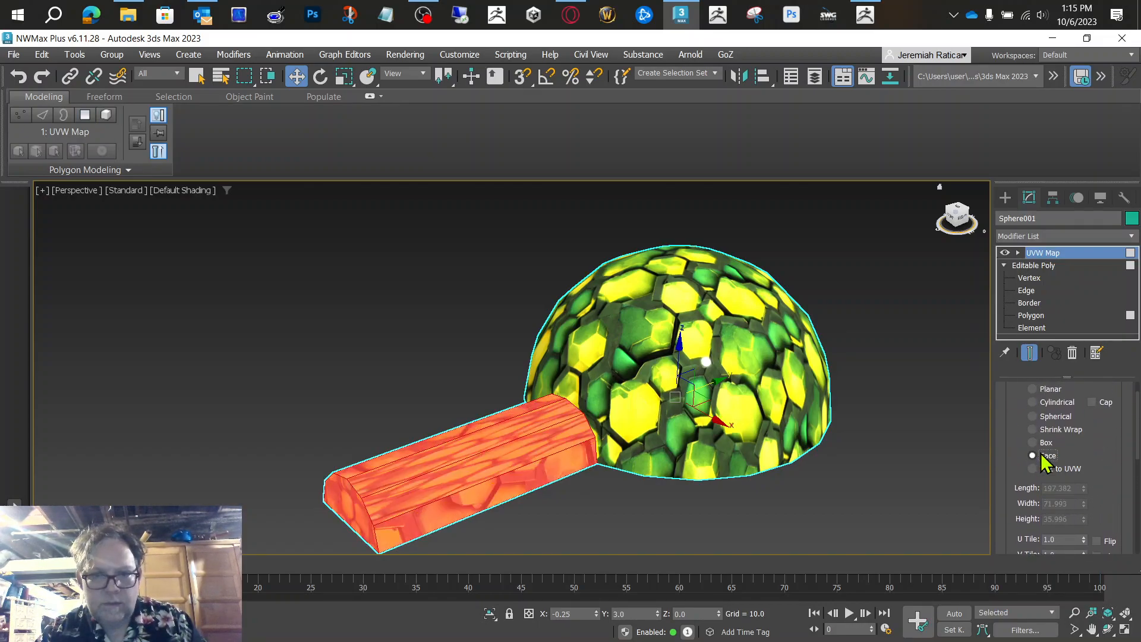
click(1034, 443)
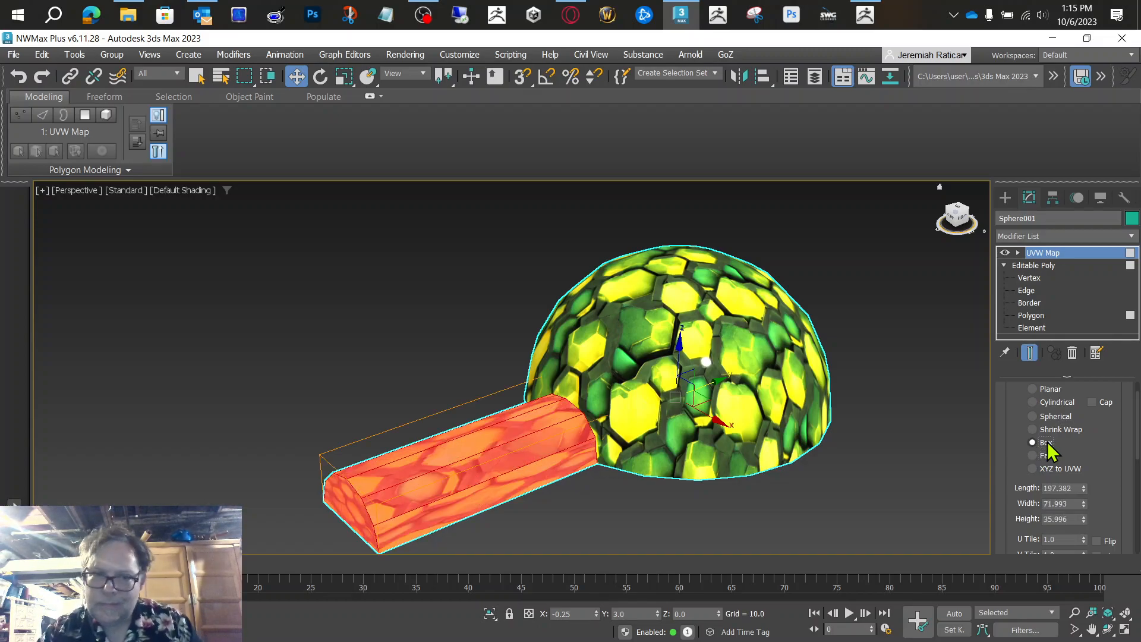
click(1058, 403)
Step: Try the Y alignment, align the cylindrical mapping to the X axis instead and fit it to the tunnel
scroll(1114, 458, down, 5)
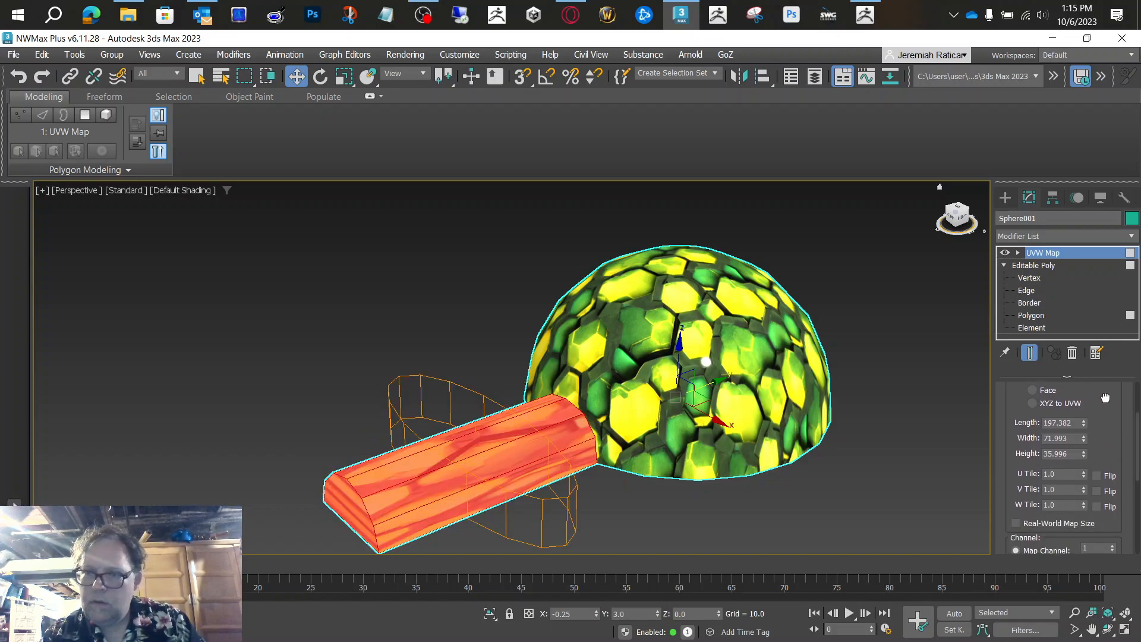
scroll(1060, 429, down, 3)
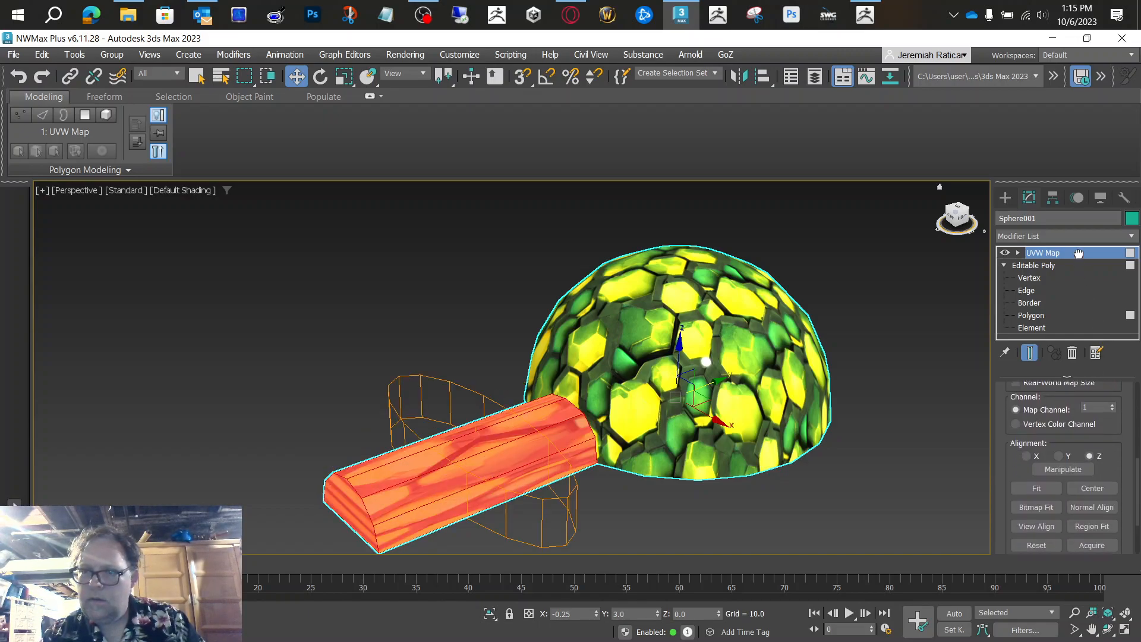
click(1058, 443)
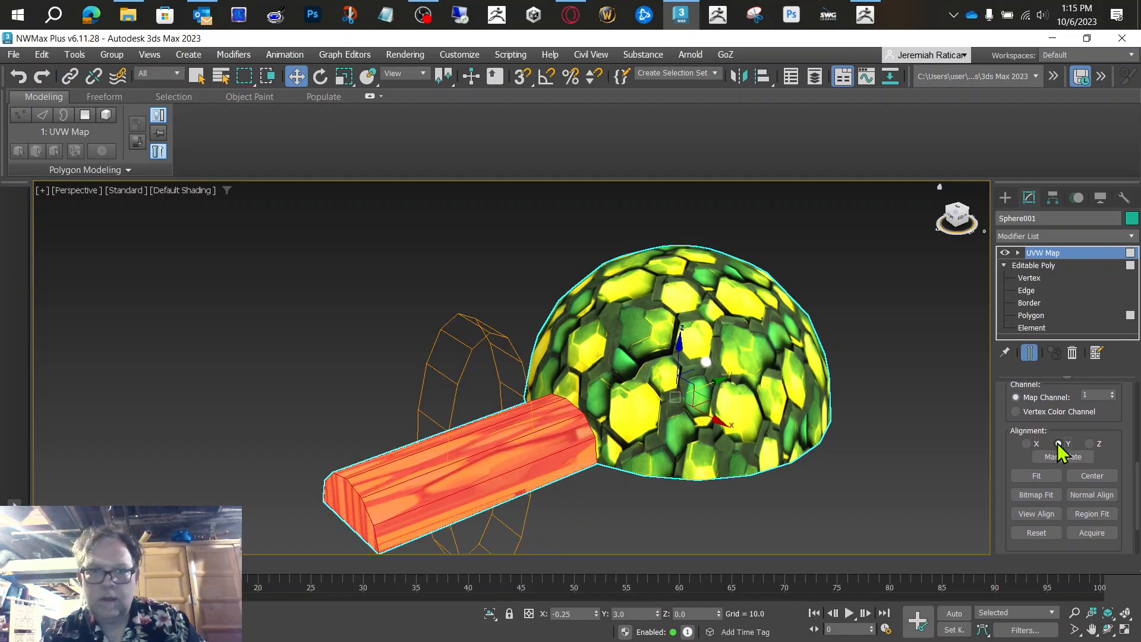
click(1028, 444)
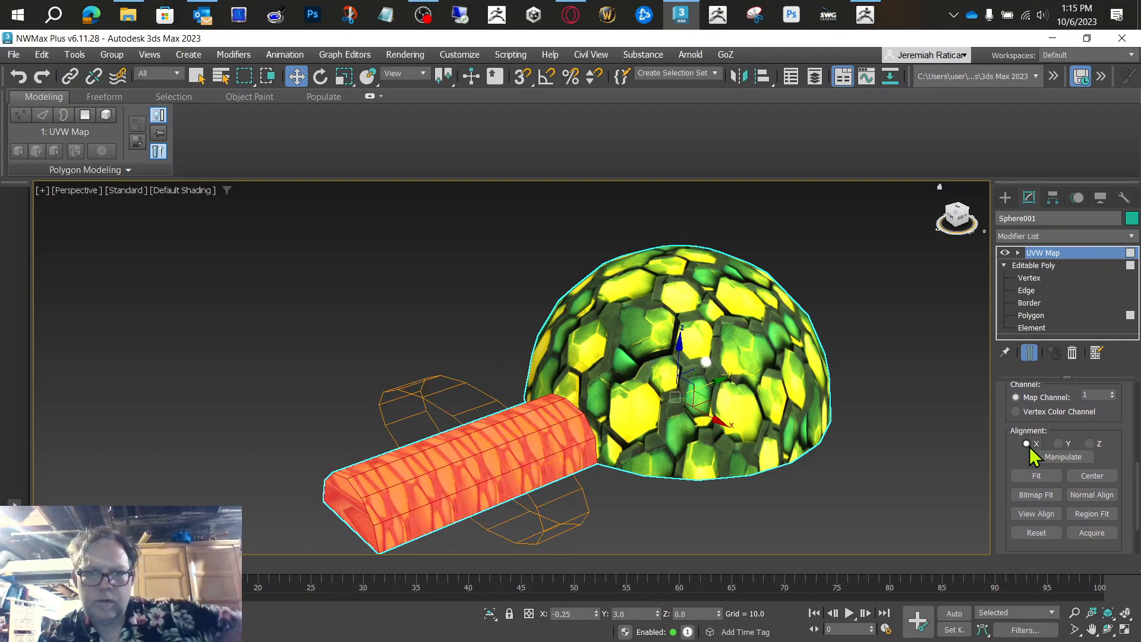
click(1042, 479)
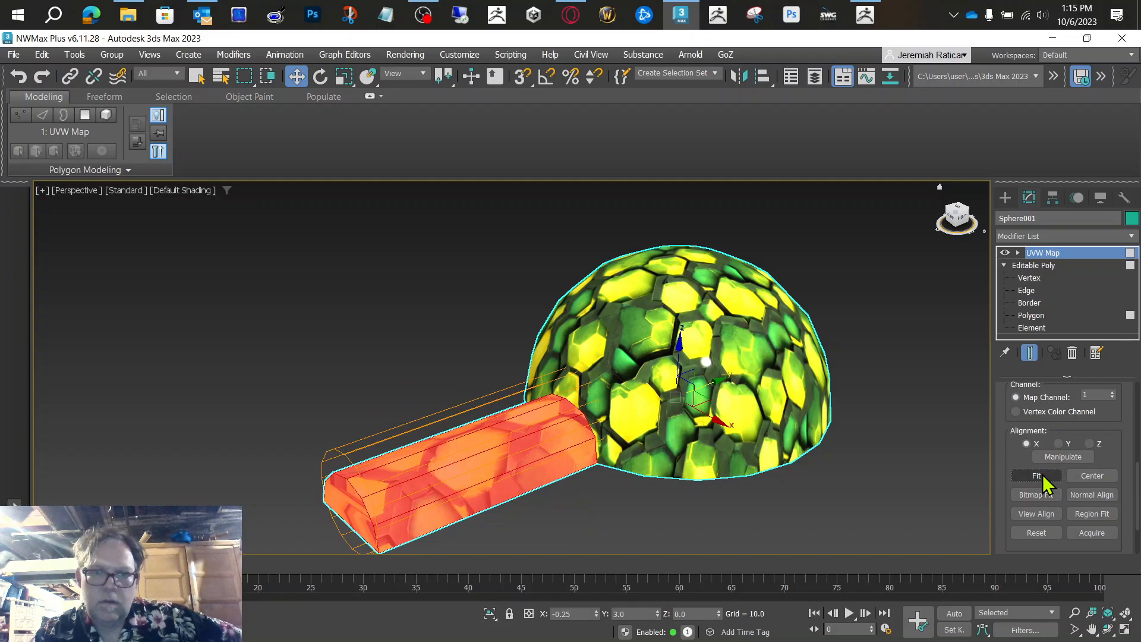
Step: Enable the Cap option for the tunnel's cylindrical UVW mapping
drag(956, 216, 962, 217)
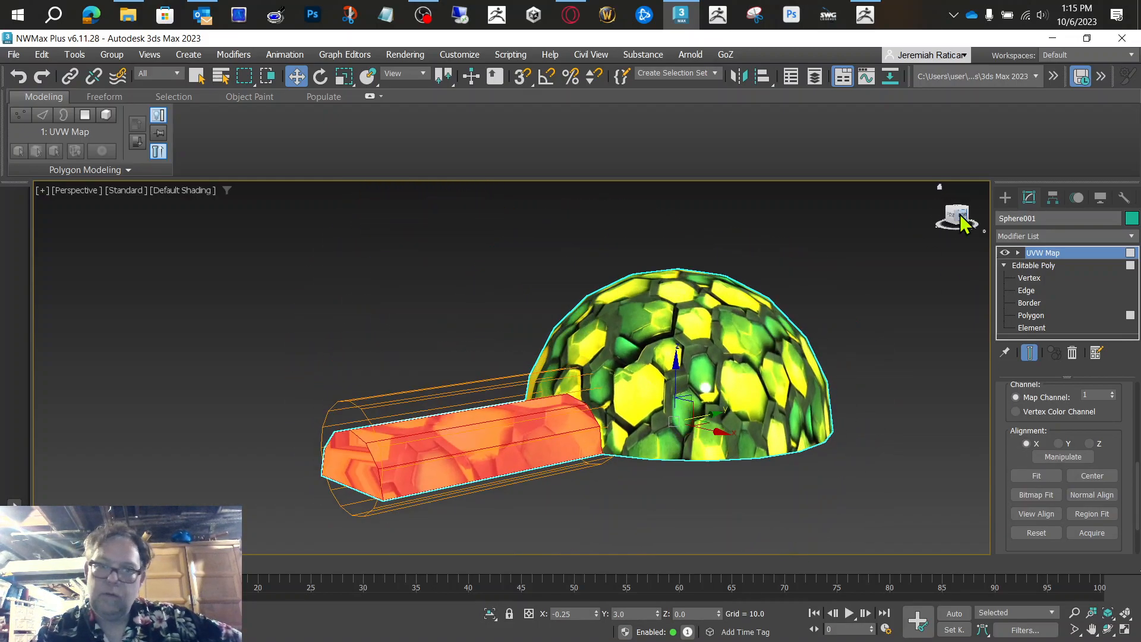
drag(1111, 447, 1115, 638)
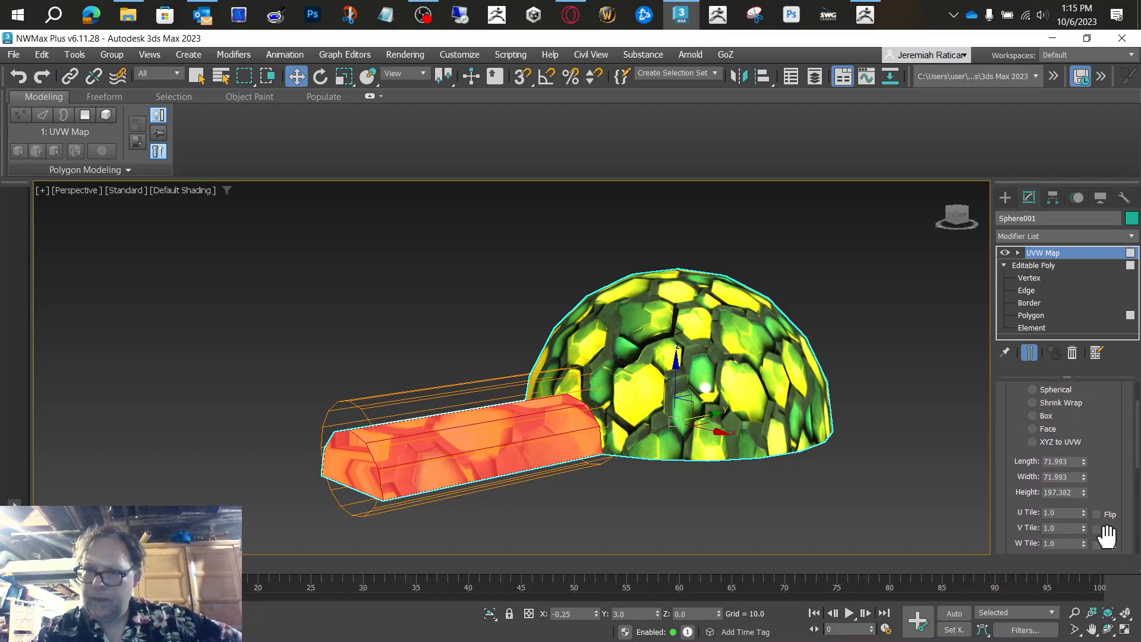
scroll(1101, 449, up, 3)
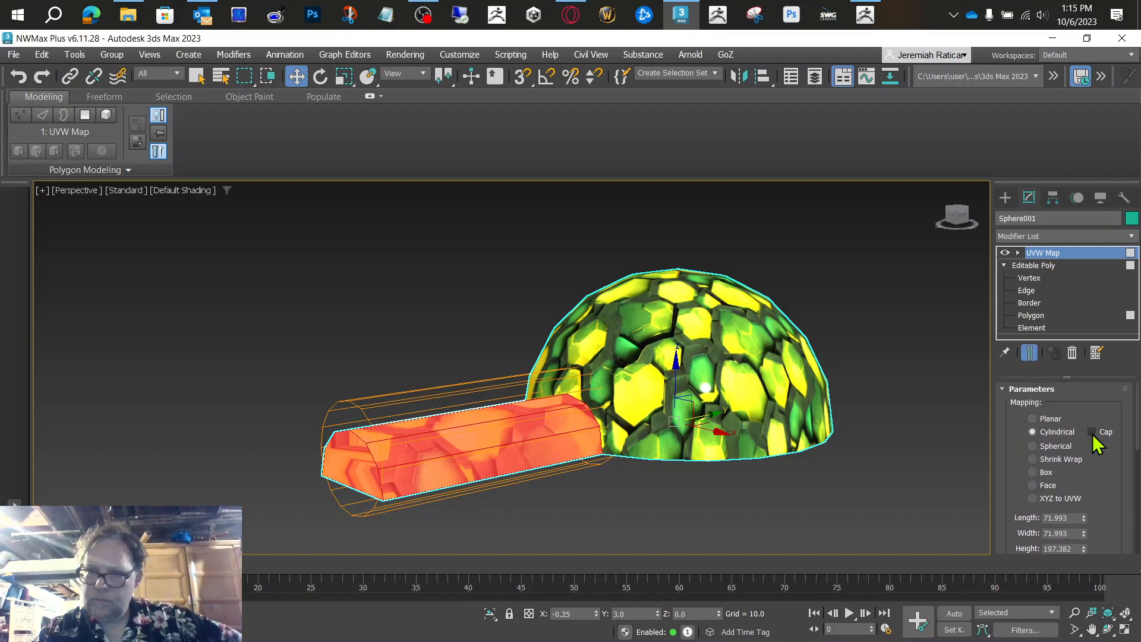
click(1093, 433)
Step: Raise the tunnel mapping's tiling to U 2.62 and V 2.7 and check it from the opposite side
drag(1103, 477, 1086, 368)
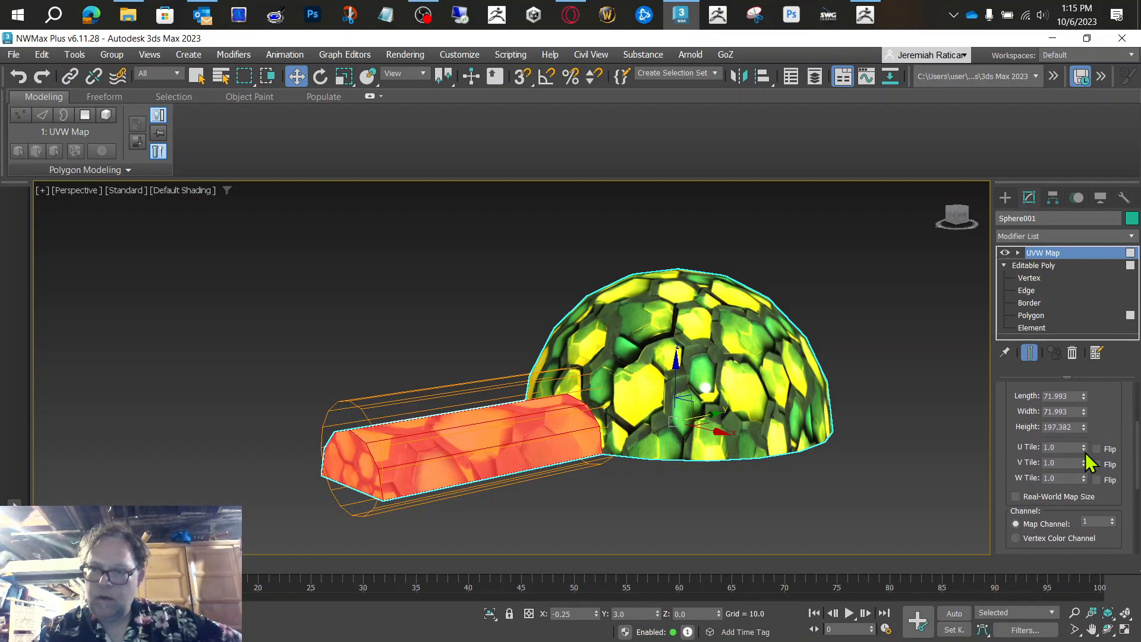
drag(1084, 450, 1074, 355)
drag(1085, 464, 1075, 366)
drag(960, 222, 590, 357)
mouse_move(591, 357)
alt+middle_down()
mouse_move(569, 348)
mouse_move(590, 358)
alt+middle_up()
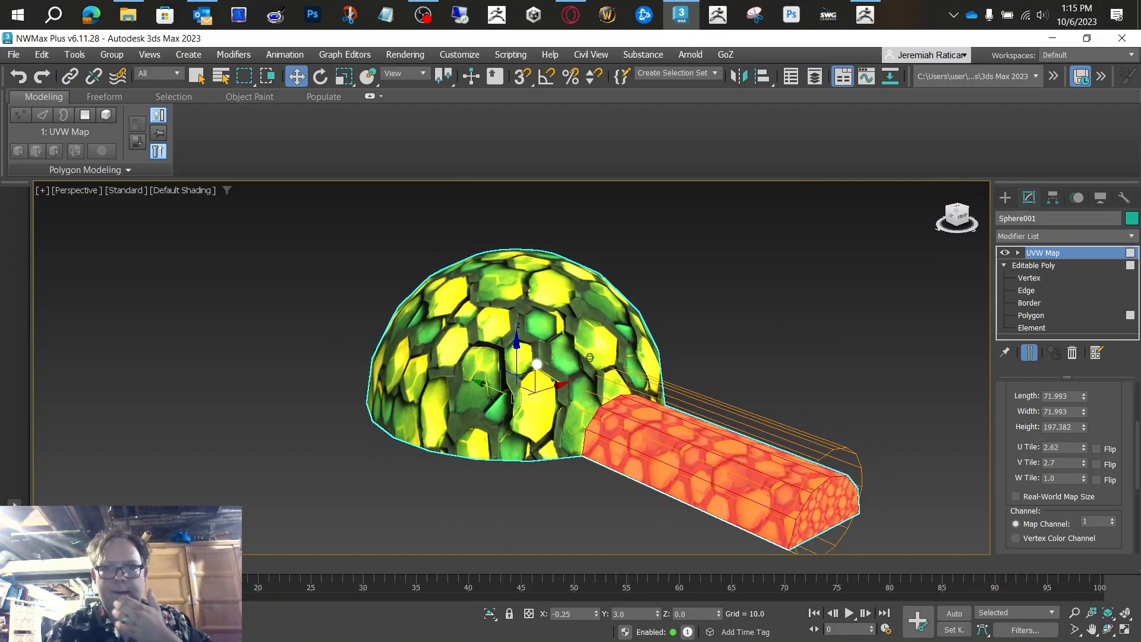
Step: Convert the mapped object to an Editable Poly and clear the selection
right_click(526, 332)
mouse_move(593, 532)
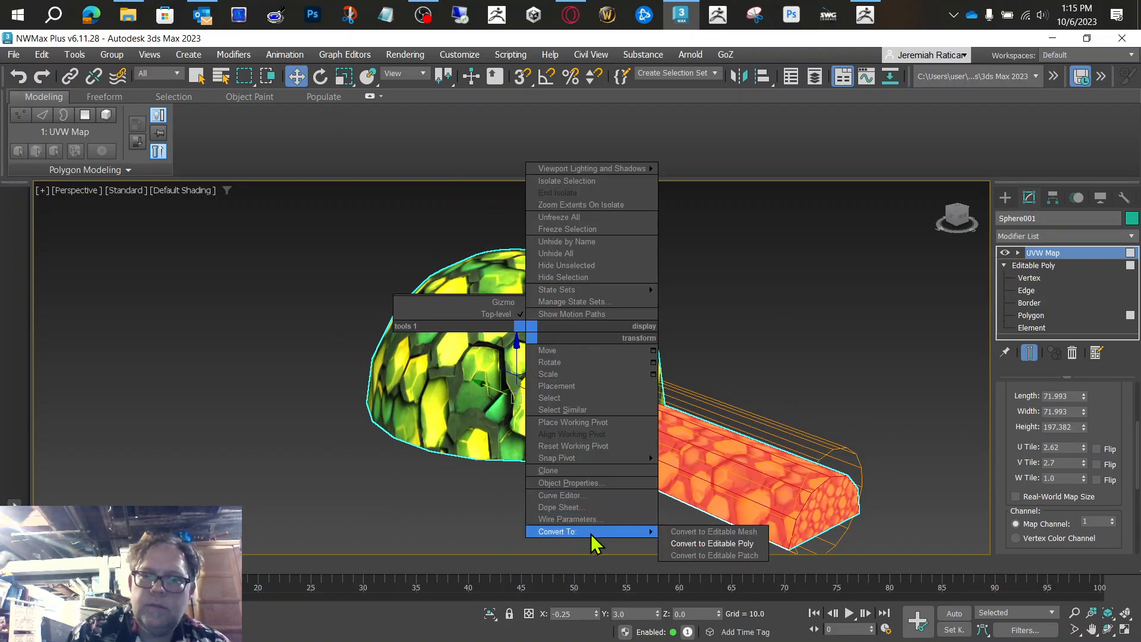
click(740, 544)
click(814, 346)
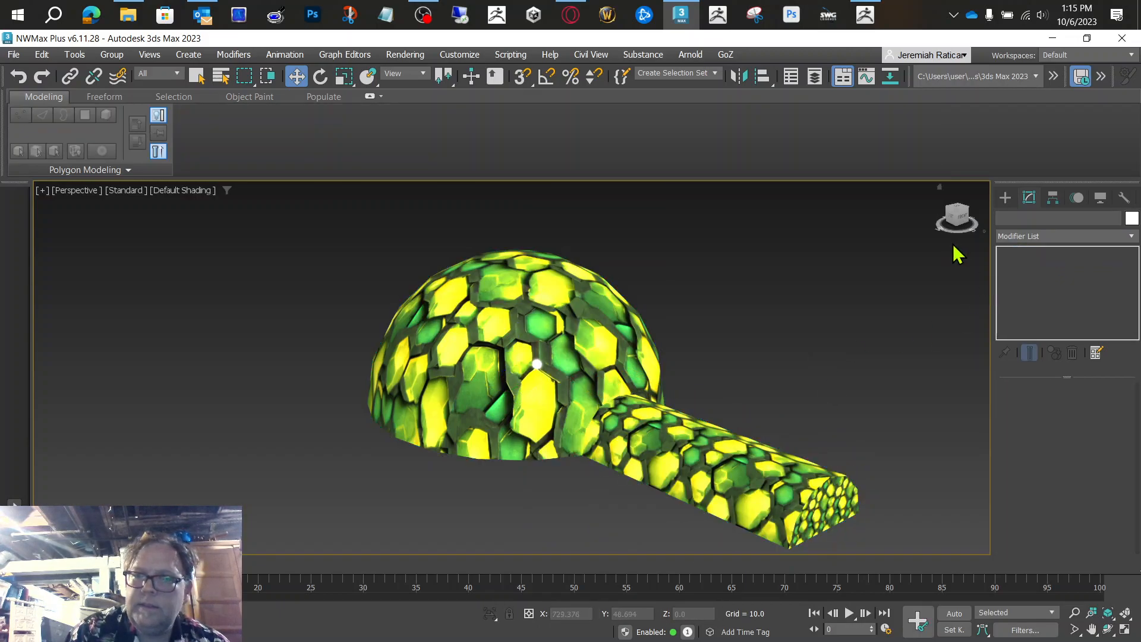
Step: Try to flip all polygons of the dome and tunnel and view the textured surface
drag(962, 227, 590, 358)
alt+middle_drag(590, 358, 589, 358)
click(589, 358)
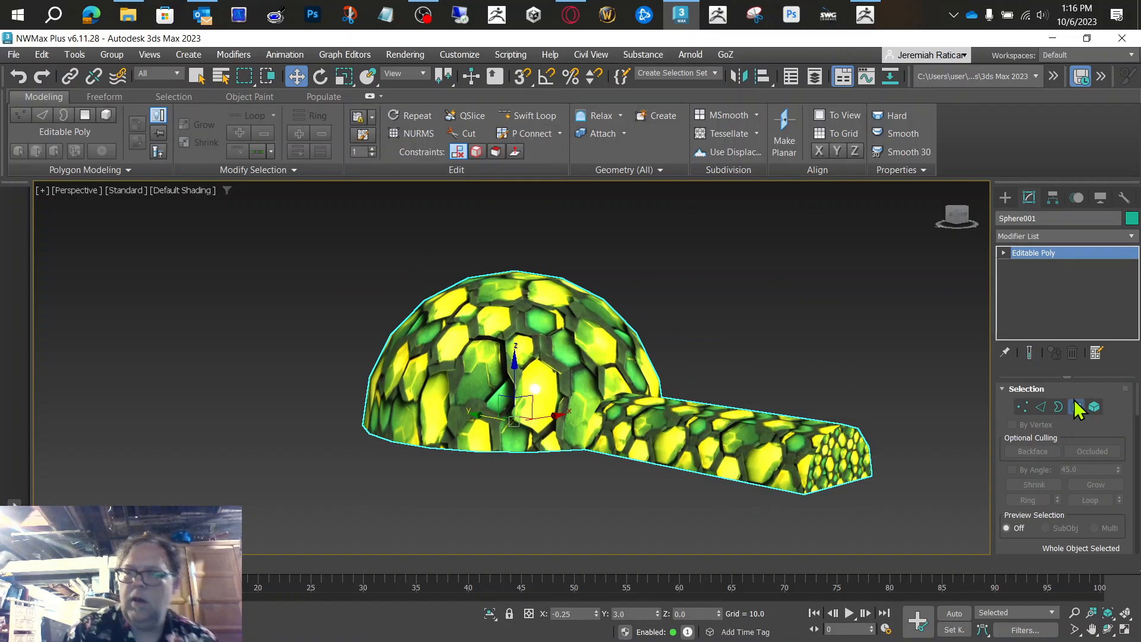
click(1076, 407)
key(ctrl+a)
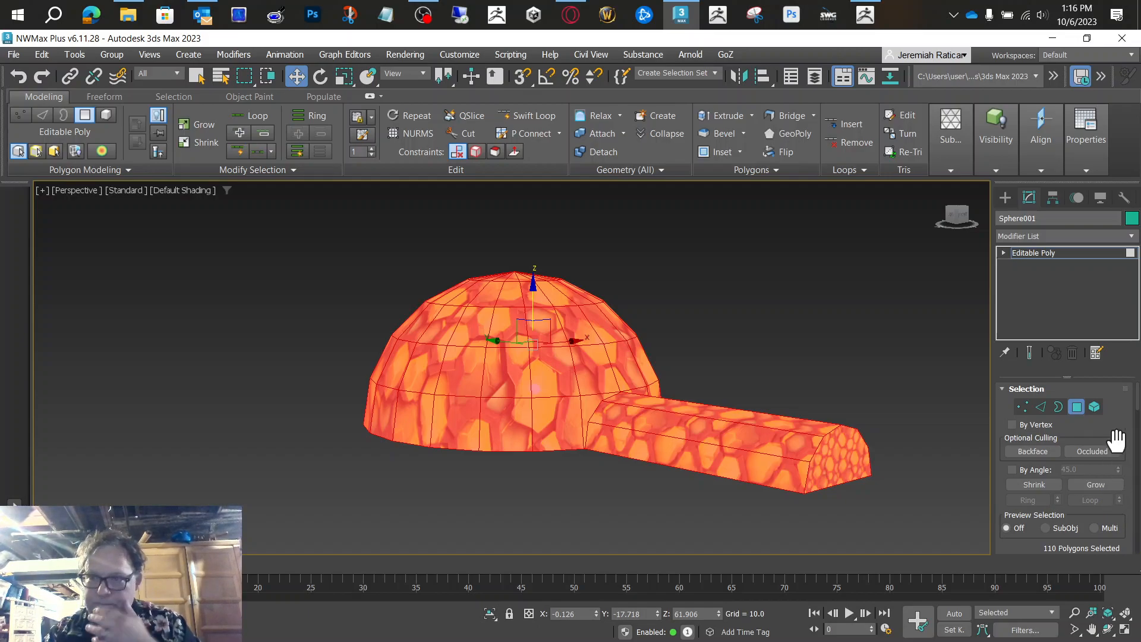
scroll(1116, 410, down, 5)
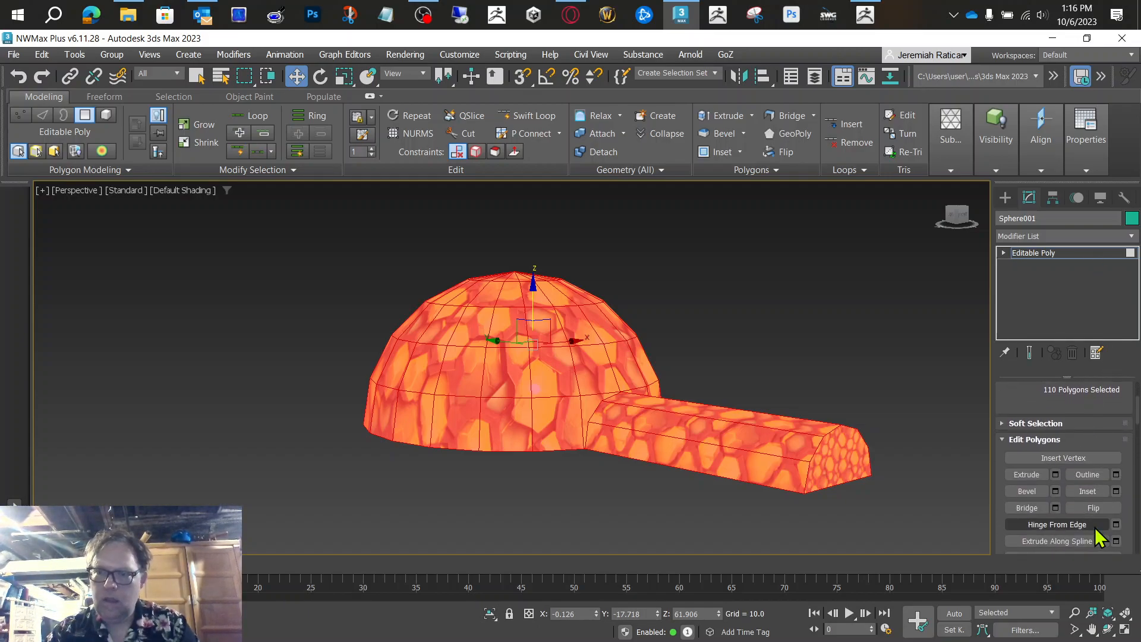
click(1094, 509)
click(796, 345)
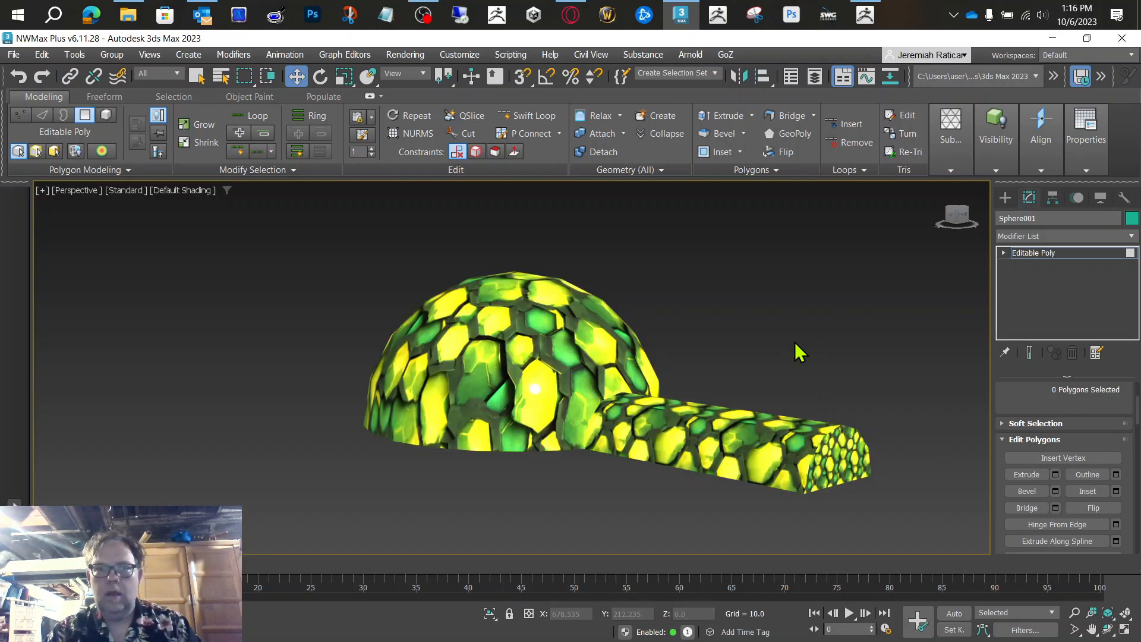
drag(963, 219, 958, 219)
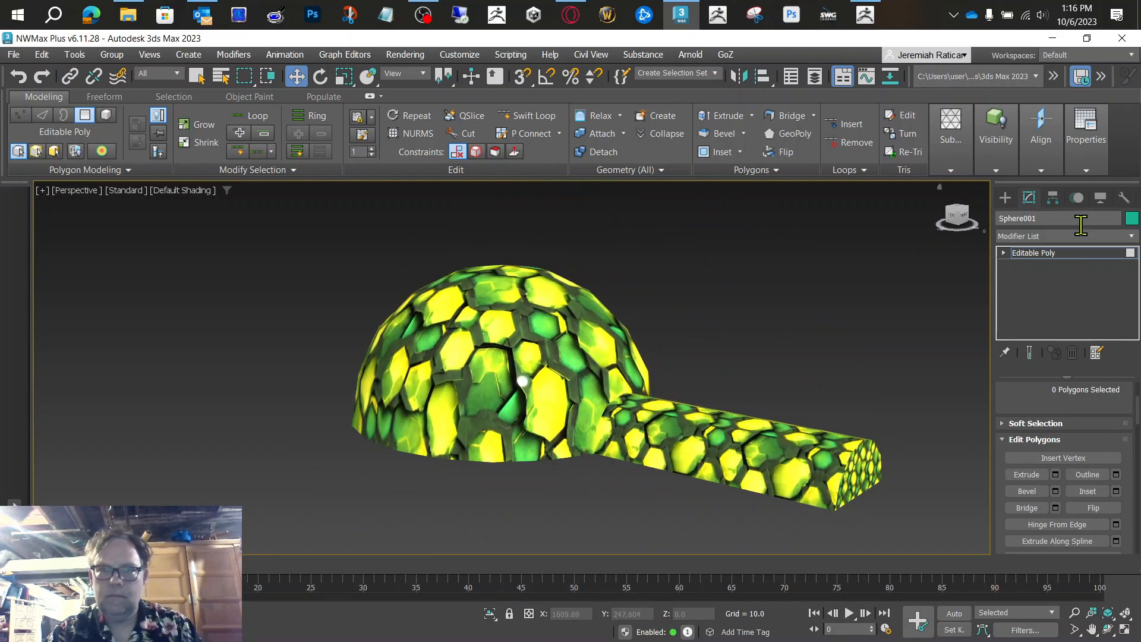
click(1052, 252)
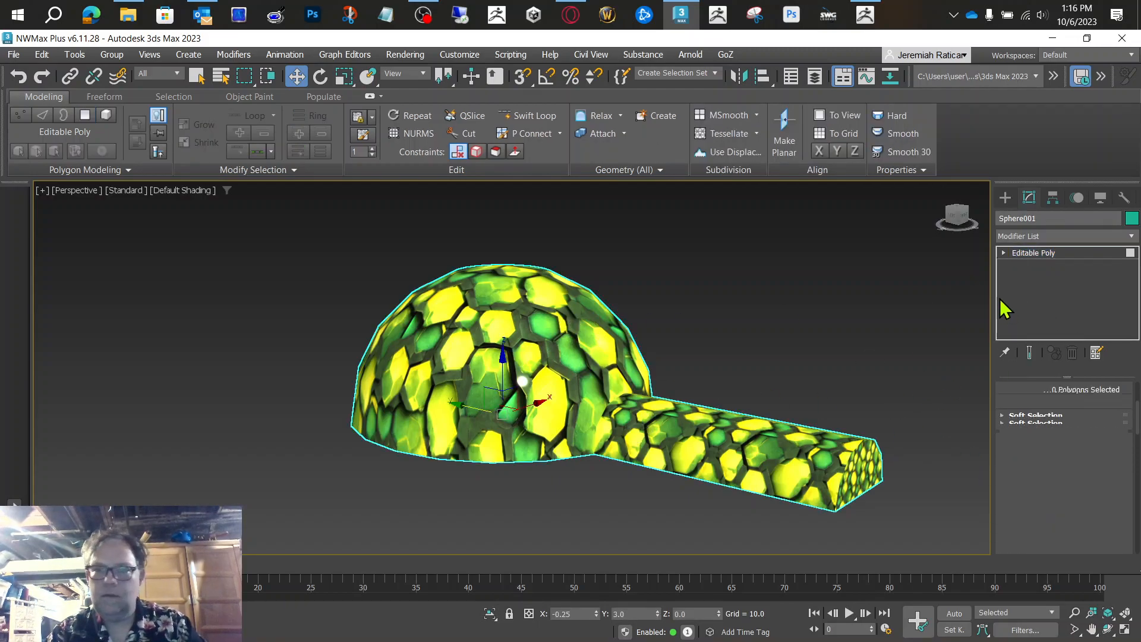
key(4)
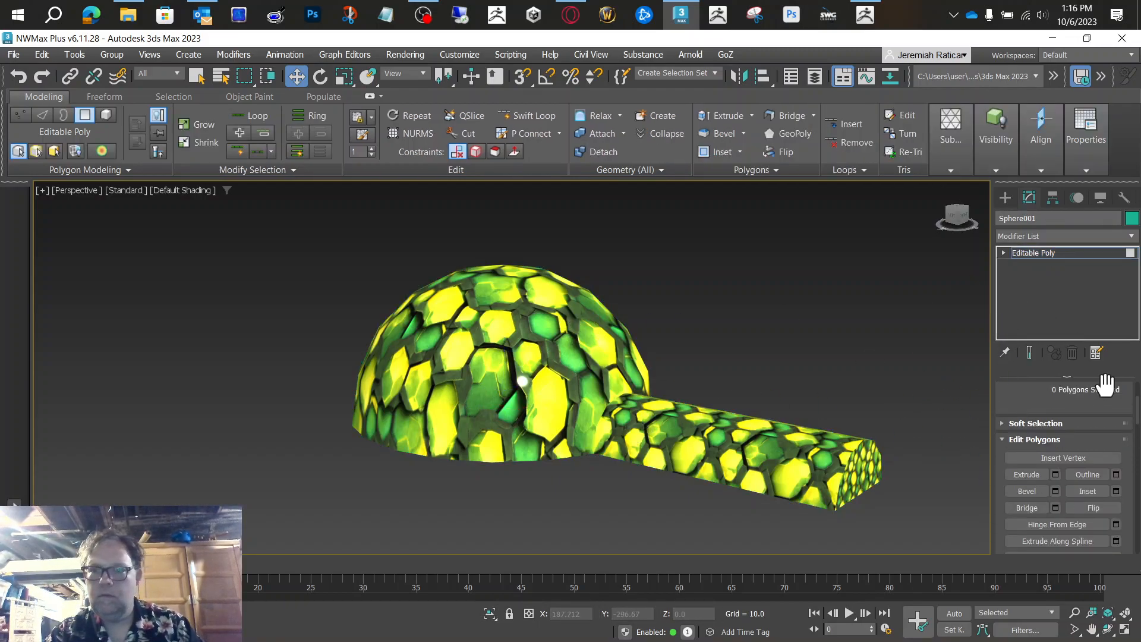
click(1004, 253)
click(572, 314)
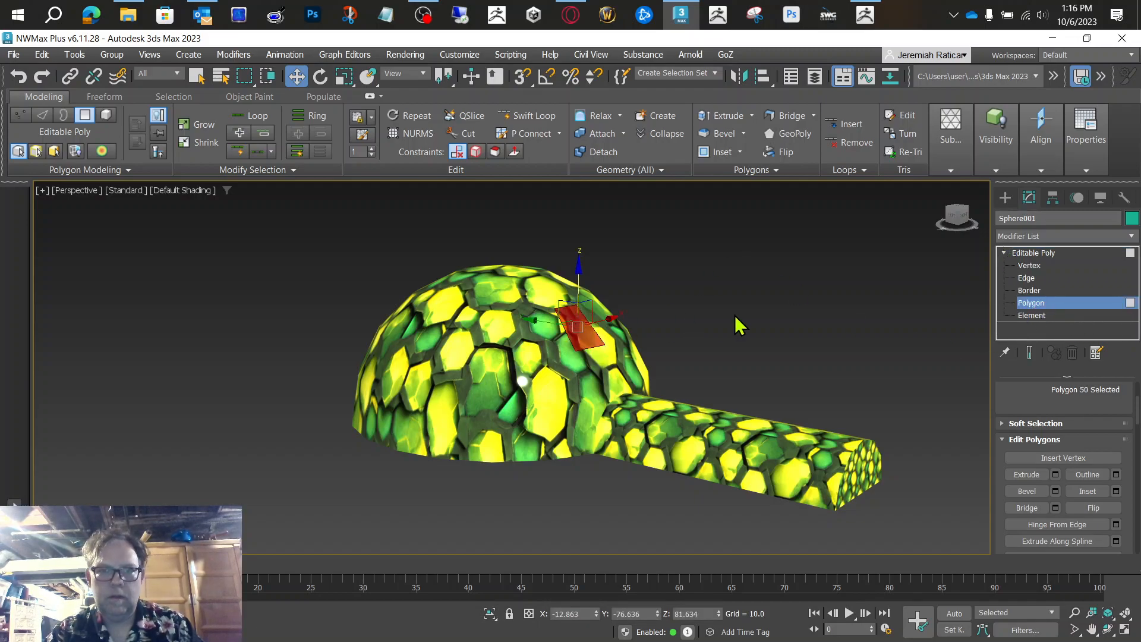
key(ctrl+a)
click(797, 317)
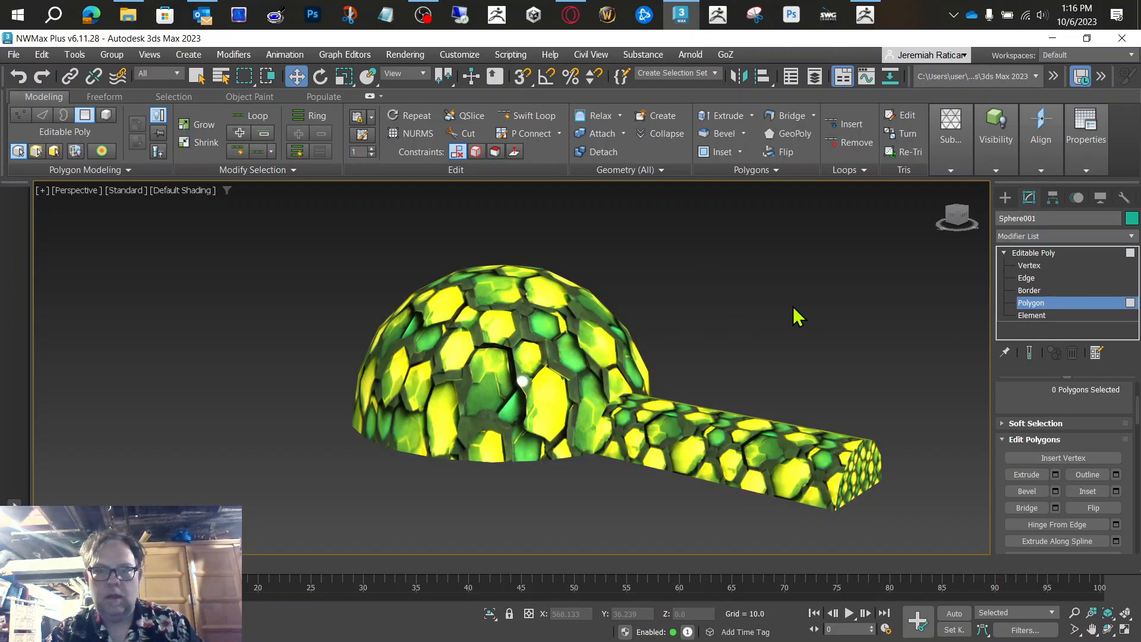
Step: Open the hive material for editing and set its metalness to 0.15 and roughness to 0.17
key(m)
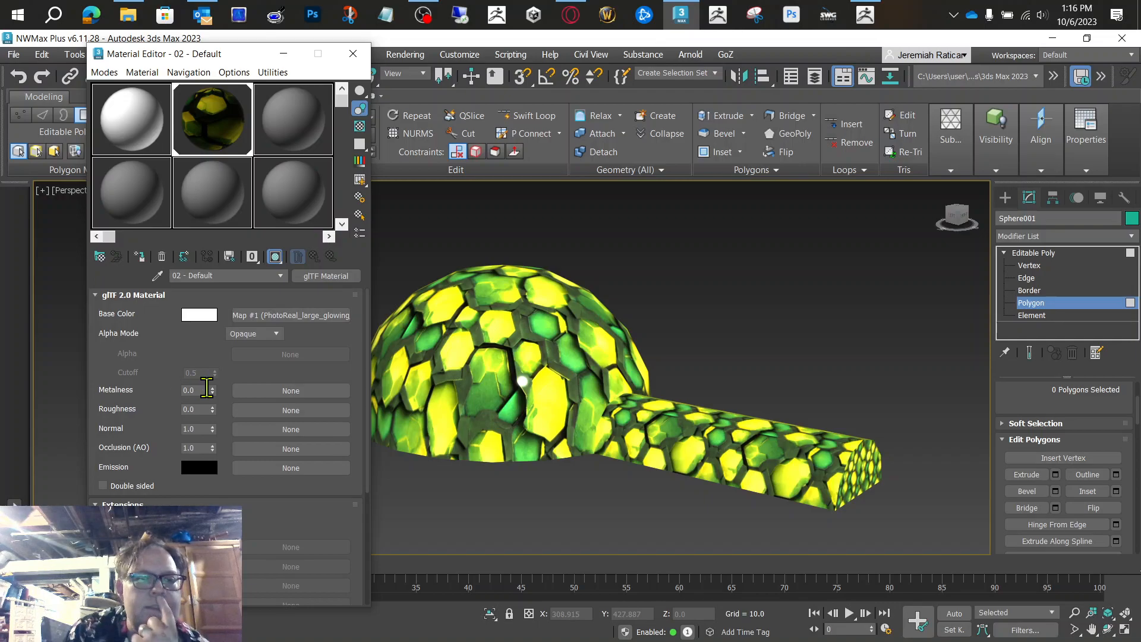
drag(212, 390, 221, 447)
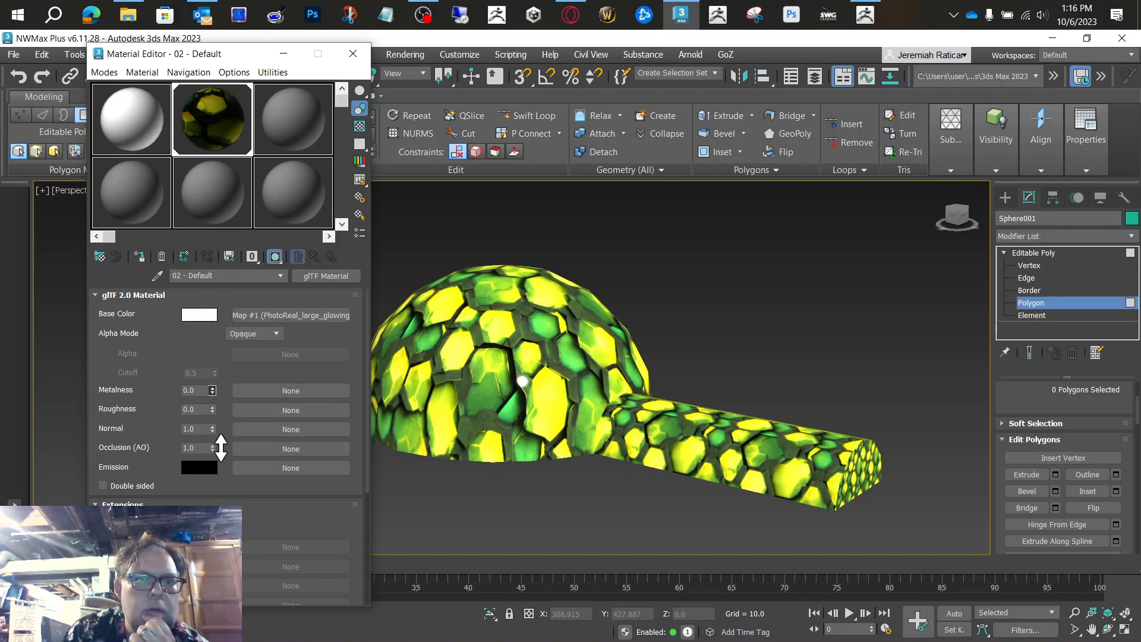
mouse_move(216, 378)
mouse_down()
mouse_move(214, 438)
mouse_move(209, 255)
mouse_move(211, 409)
mouse_move(210, 397)
mouse_up()
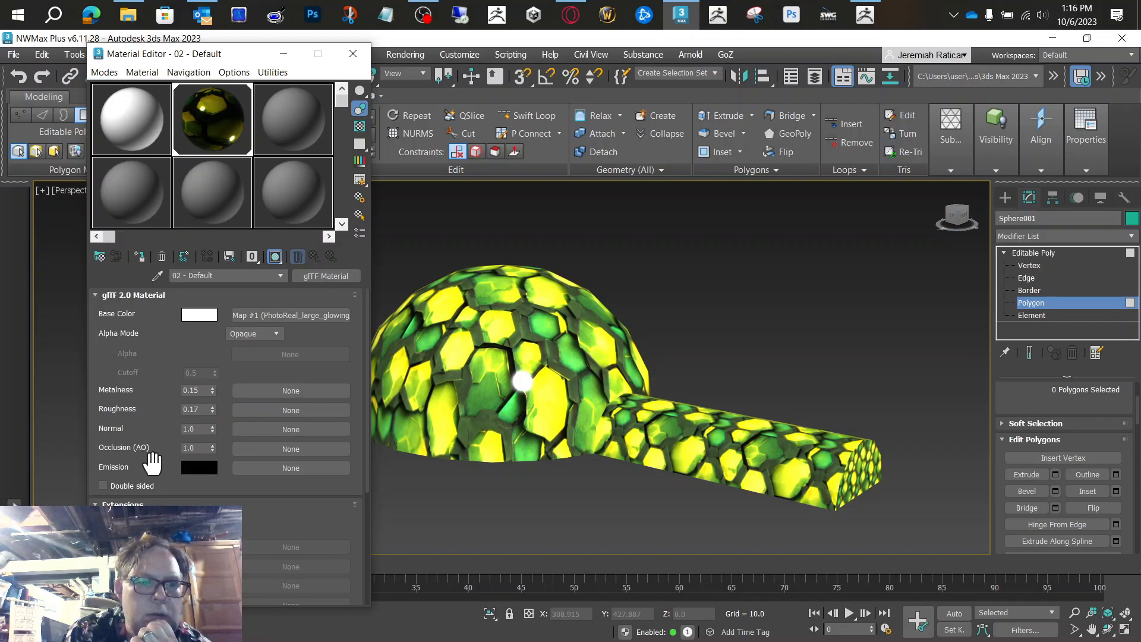
Step: Try a bright green emission color on the hive material with green at 0.984
drag(153, 465, 138, 430)
click(197, 437)
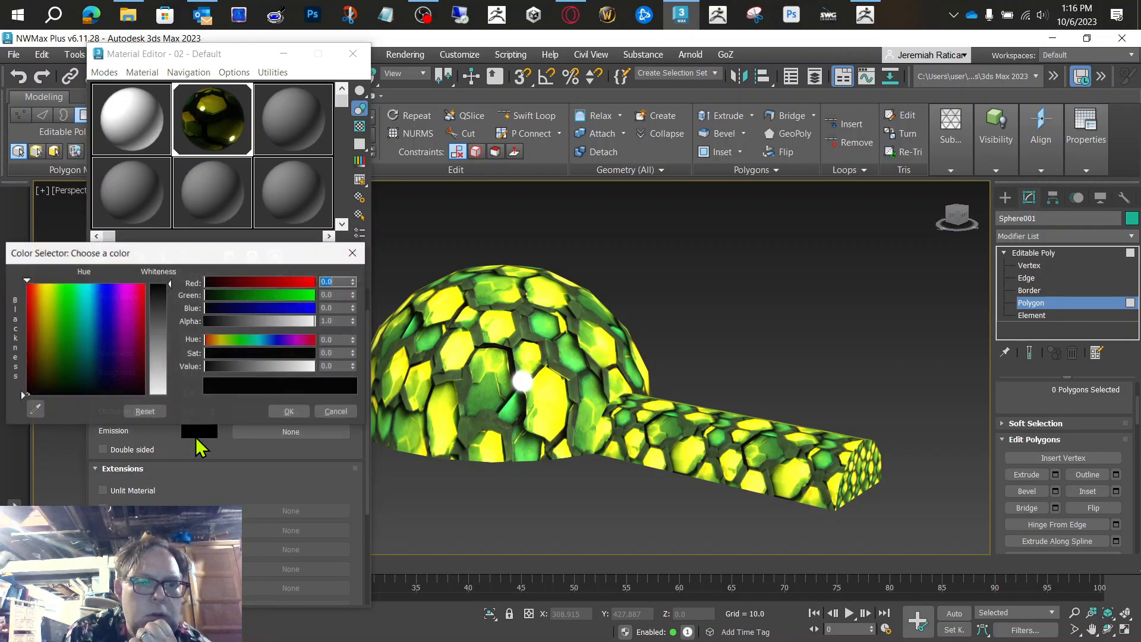
drag(290, 296, 316, 296)
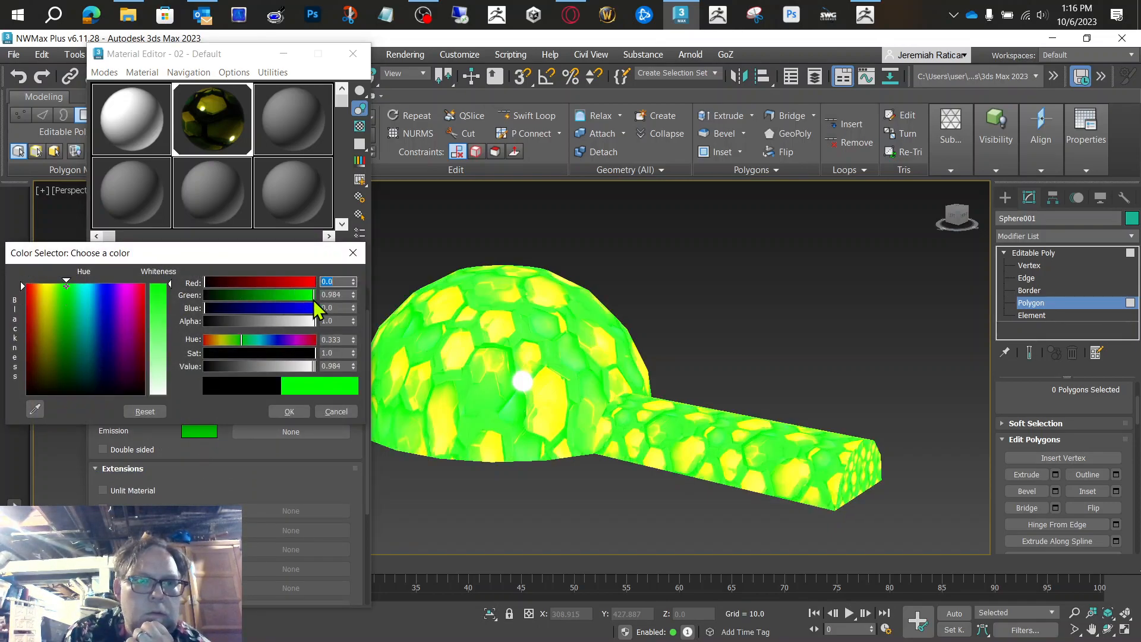
click(286, 412)
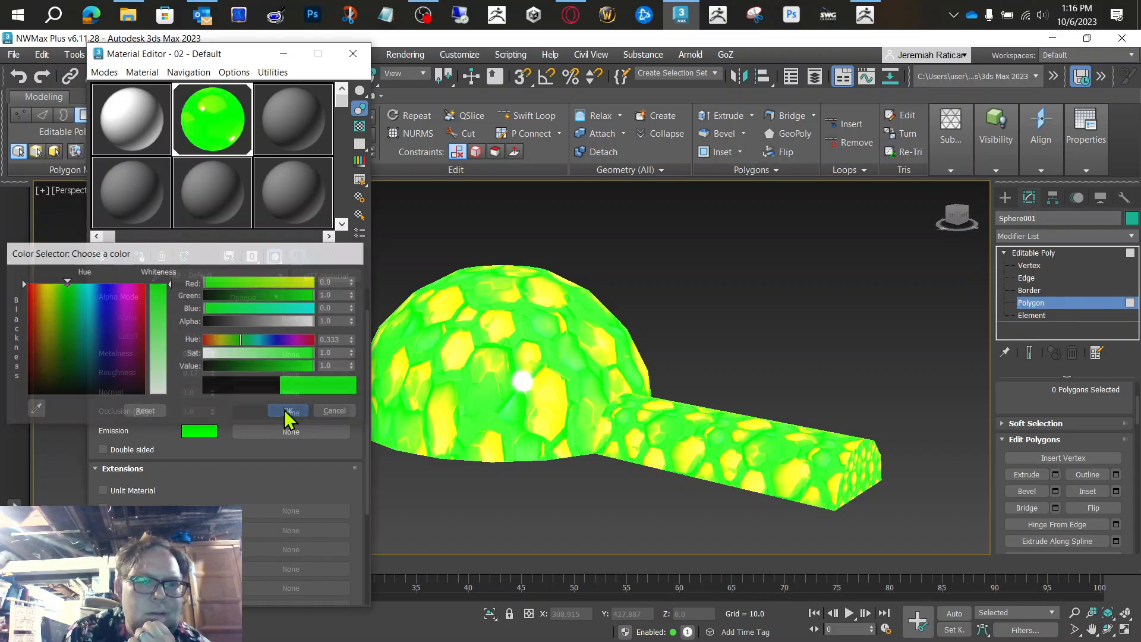
Step: Darken the material's emission color to a faint glow with red 0.032 and green 0.043
click(201, 433)
drag(249, 292, 193, 292)
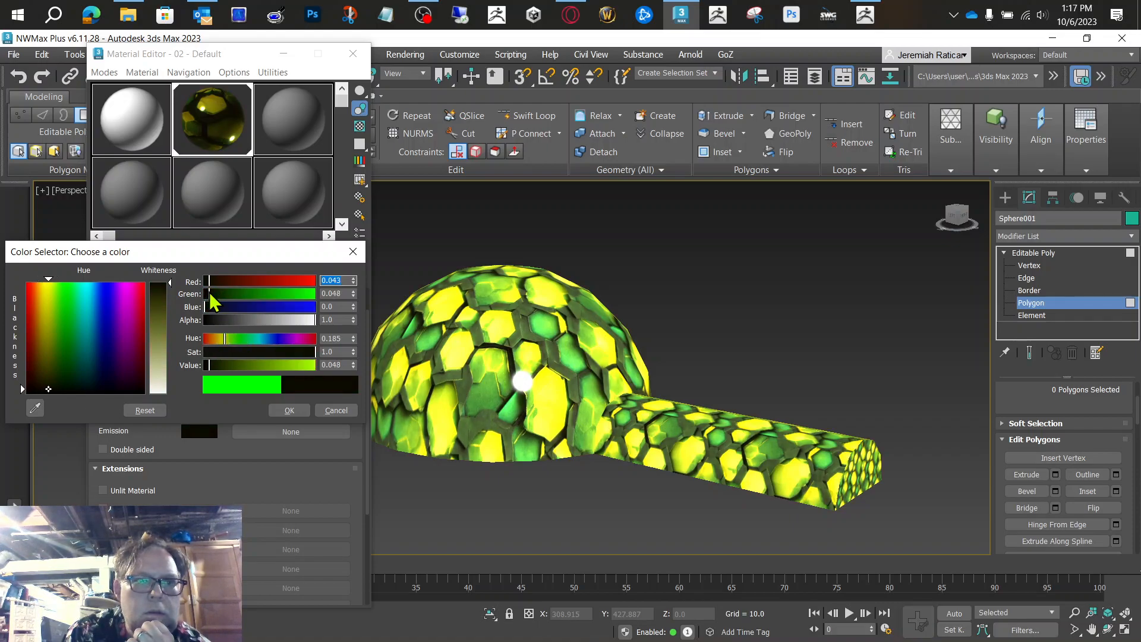
mouse_move(212, 294)
mouse_down()
mouse_move(199, 279)
mouse_move(208, 280)
mouse_up()
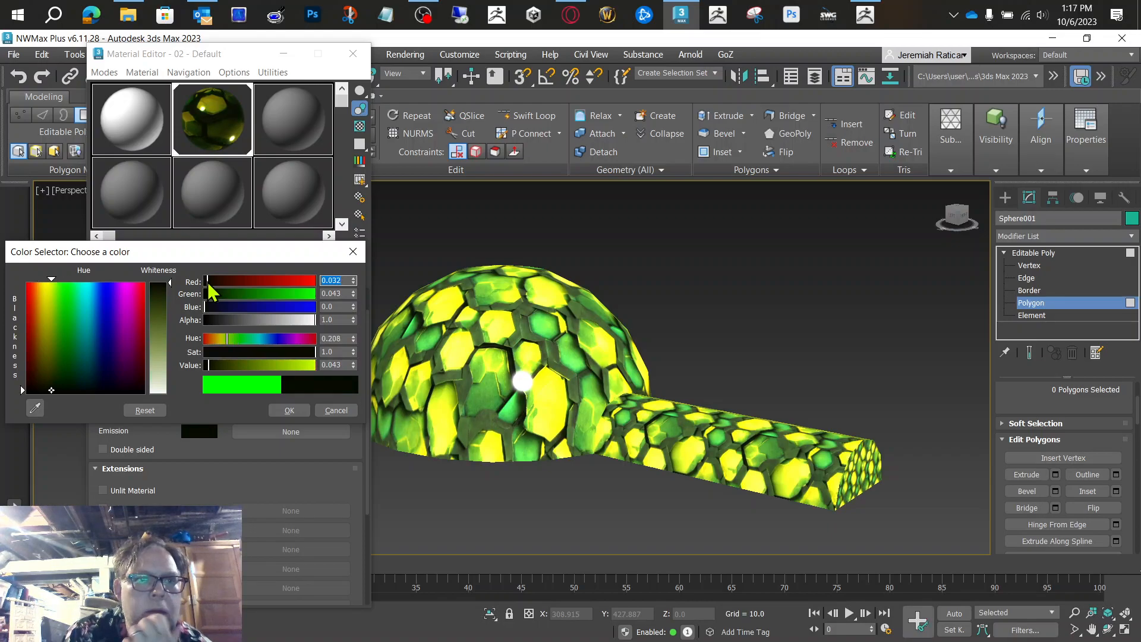
click(288, 411)
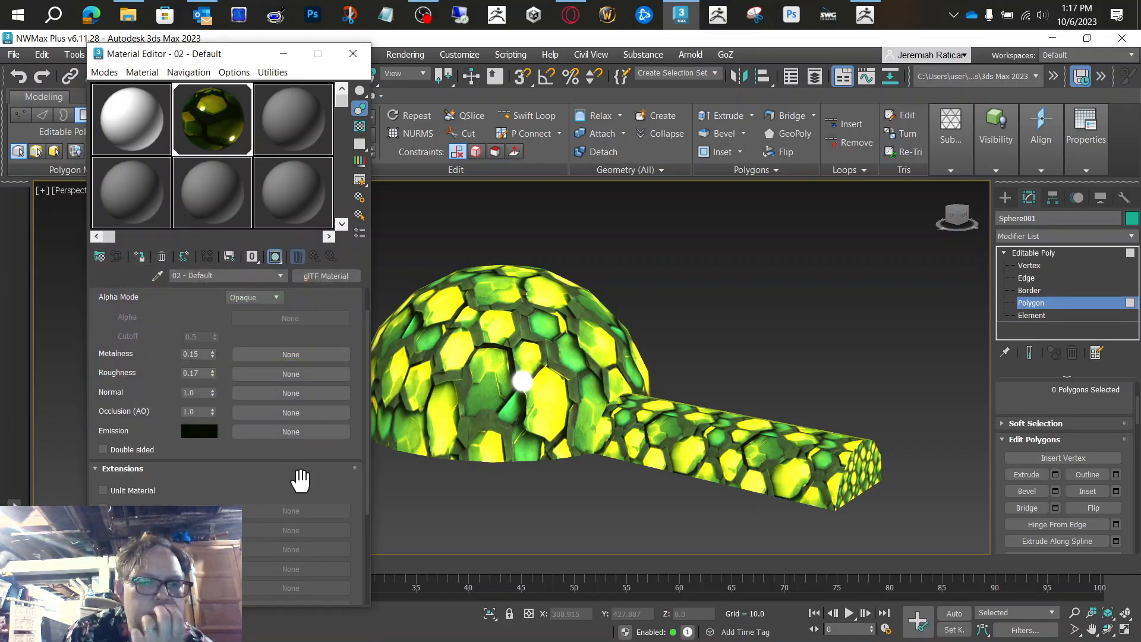
Step: Review the material's extension options such as Clearcoat and Sheen Color, and close the Material Editor
drag(287, 471, 259, 328)
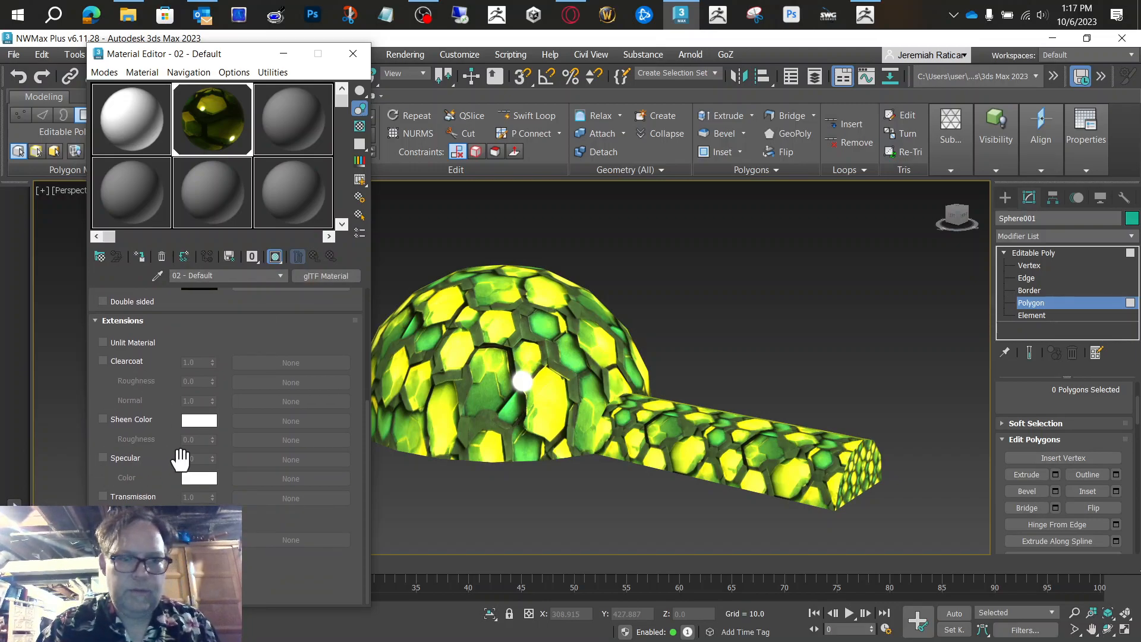
drag(178, 457, 174, 489)
click(105, 409)
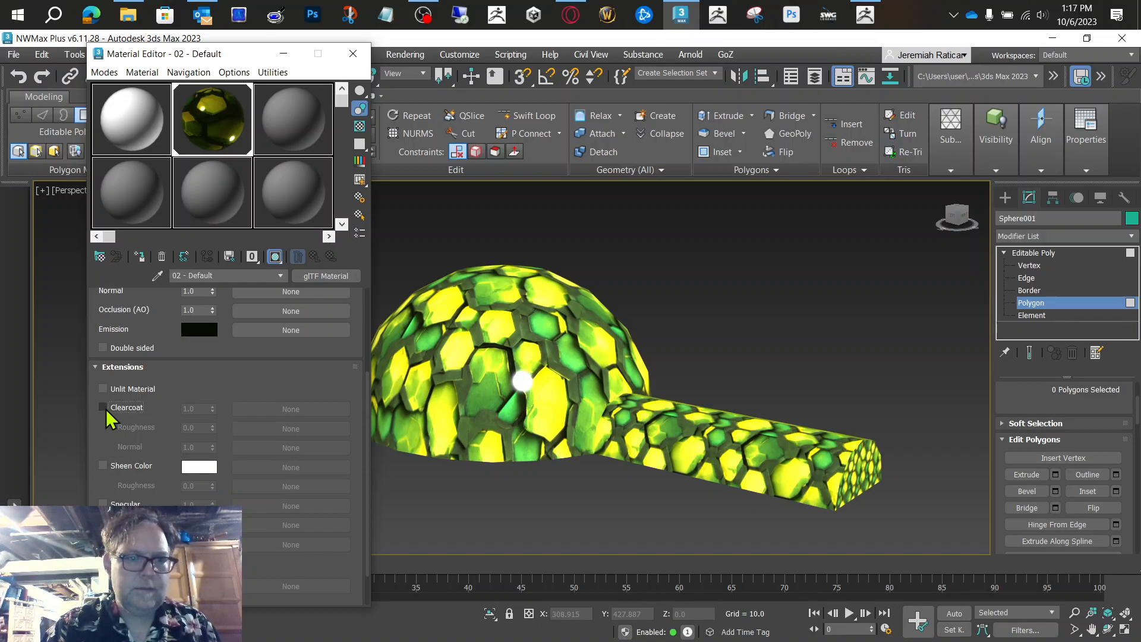
drag(196, 377, 242, 563)
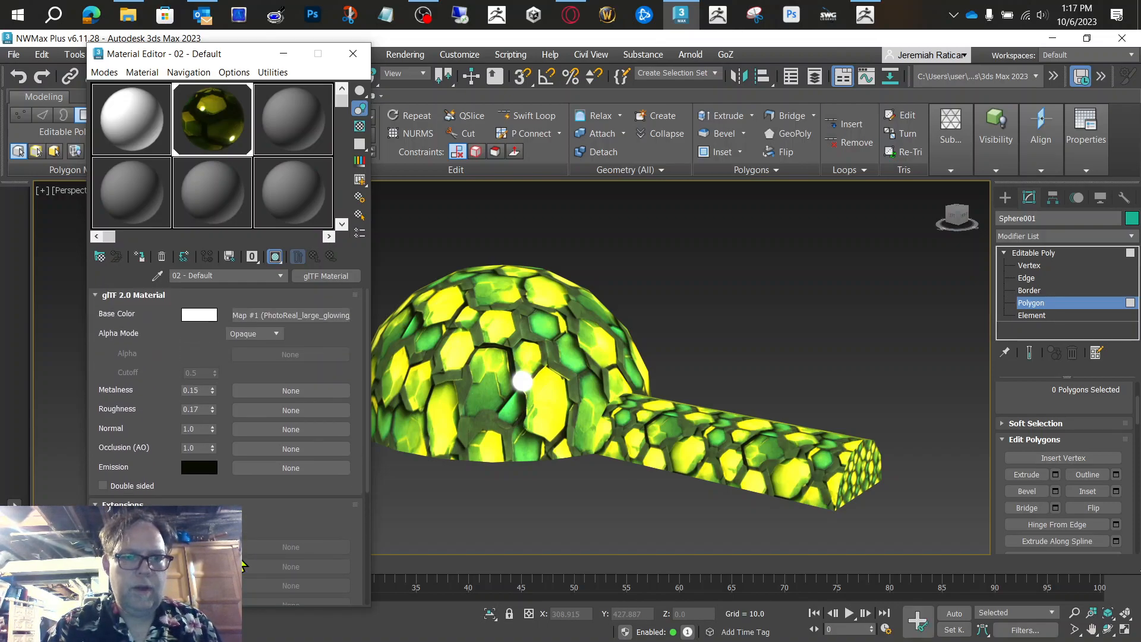
click(354, 55)
Step: Leave polygon editing and select the whole dome-and-tunnel object
click(476, 335)
click(758, 313)
click(1034, 253)
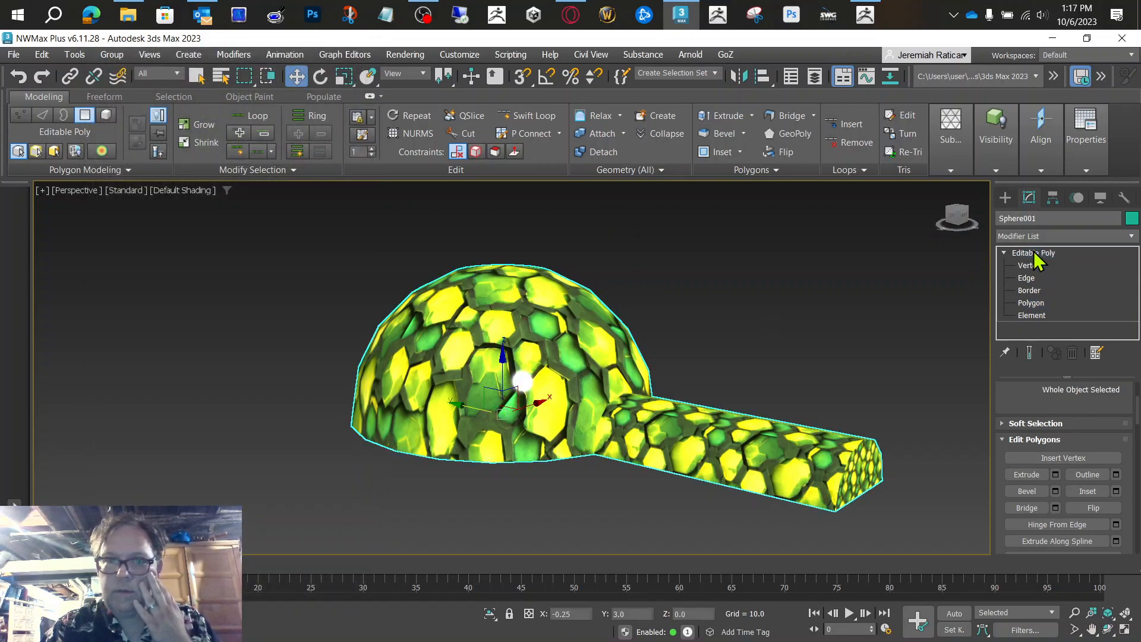
click(820, 296)
click(509, 313)
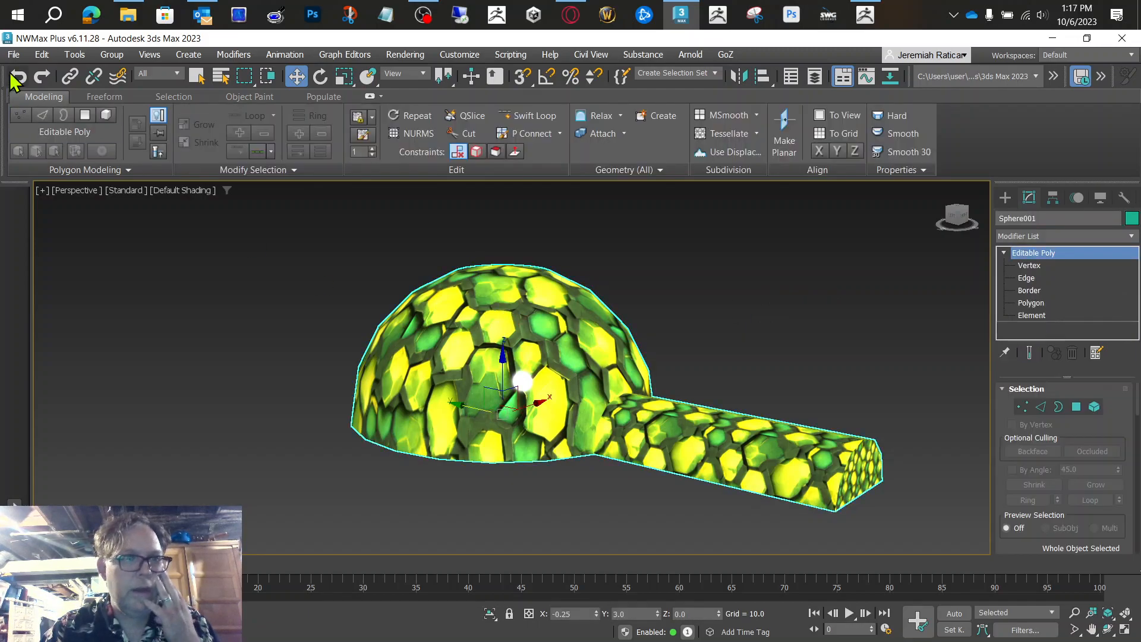
Step: Export the selected dome-and-tunnel model as a binary glTF (.glb) file named Hive in the 3D Objects folder
click(13, 54)
mouse_move(115, 275)
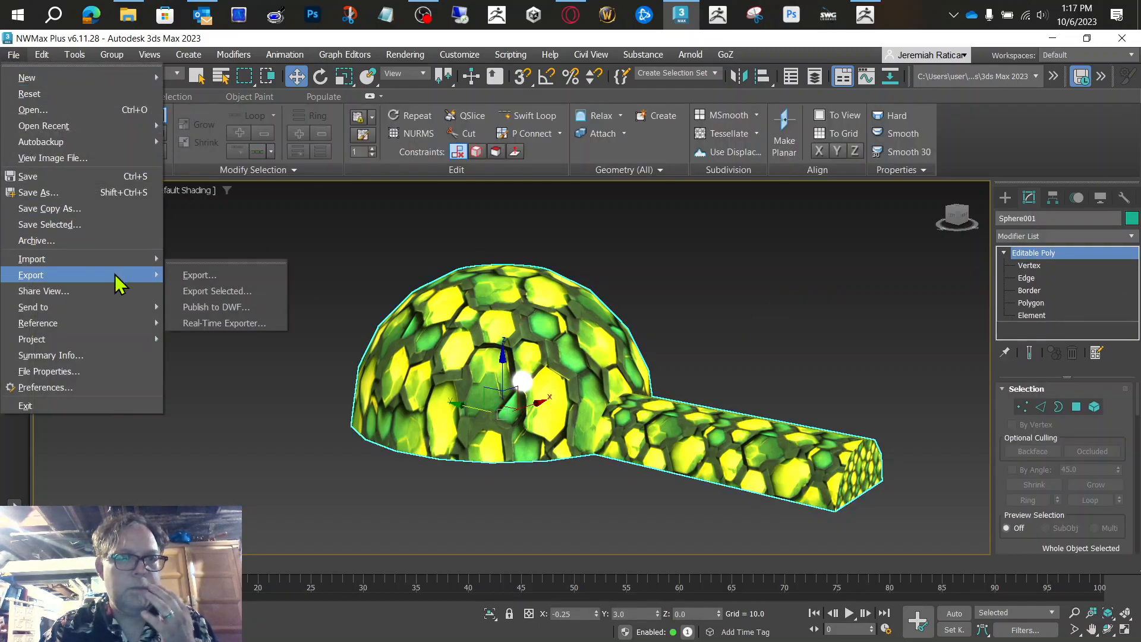
click(218, 290)
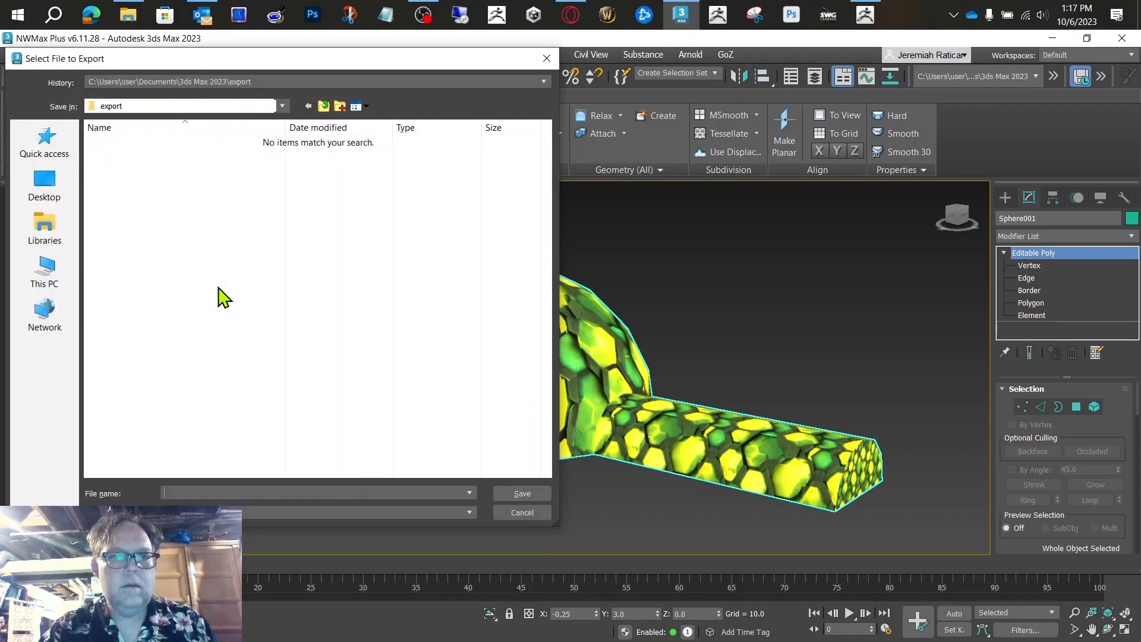
click(47, 156)
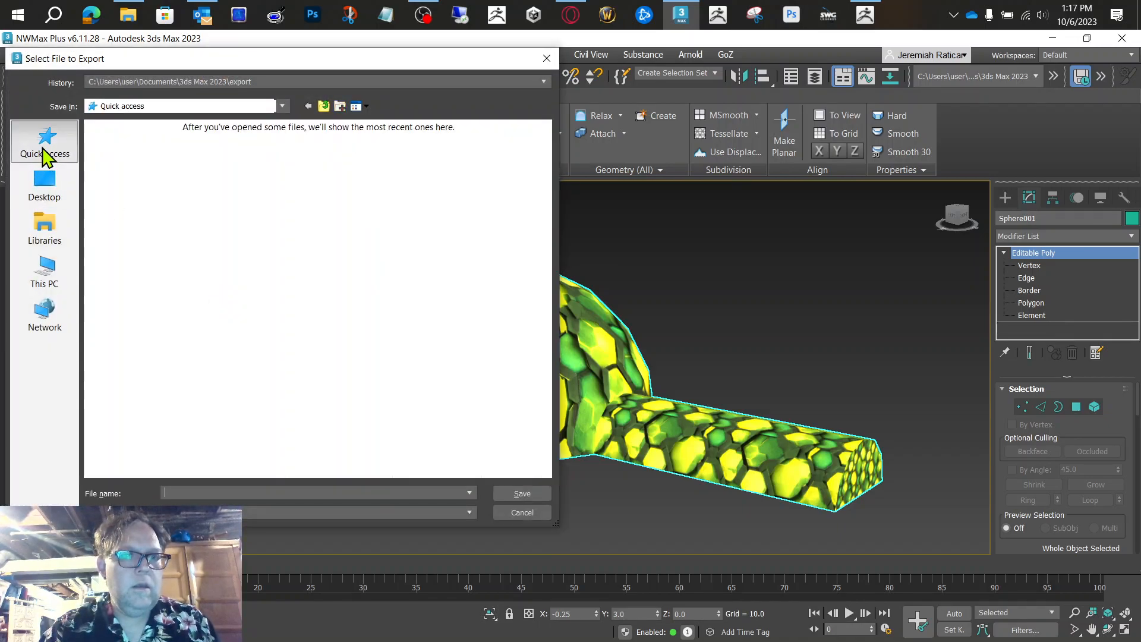
double_click(130, 351)
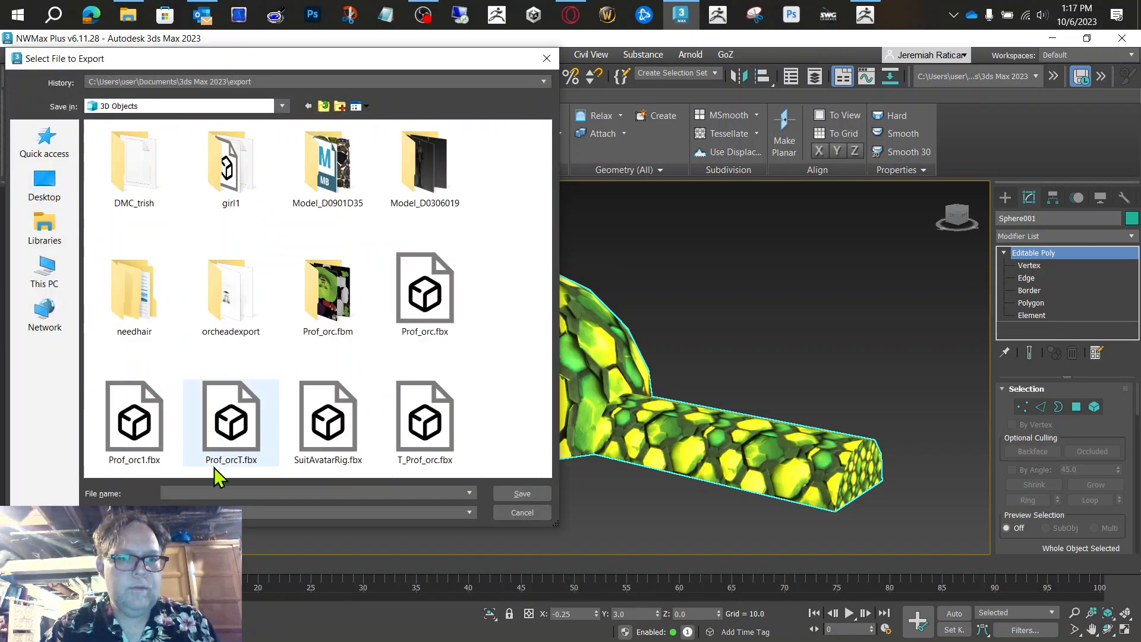
click(241, 526)
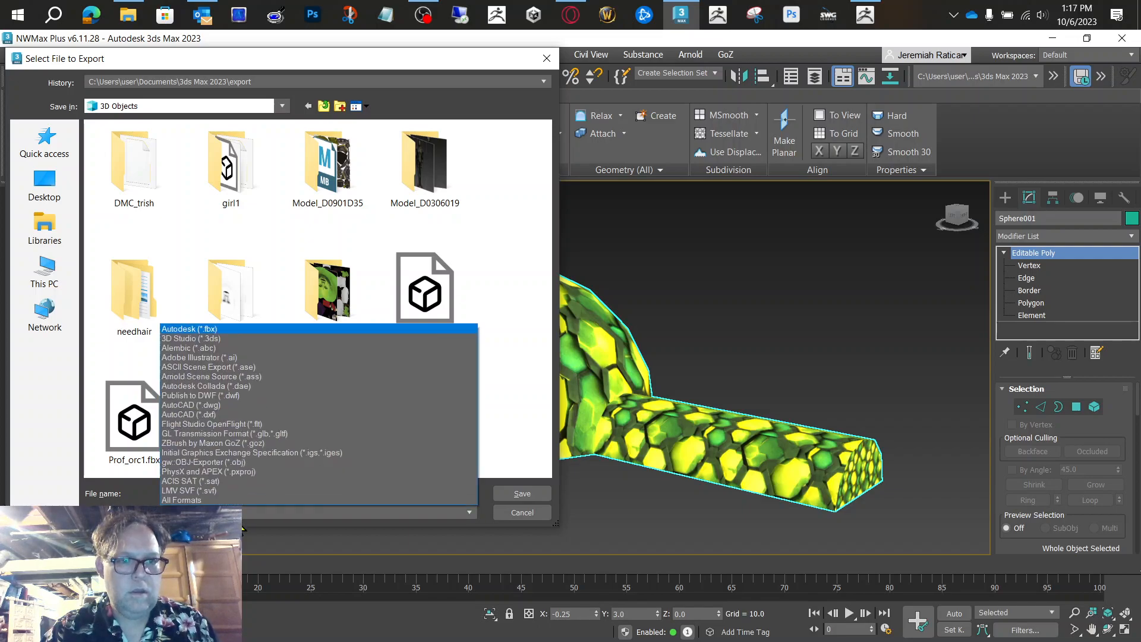
click(221, 434)
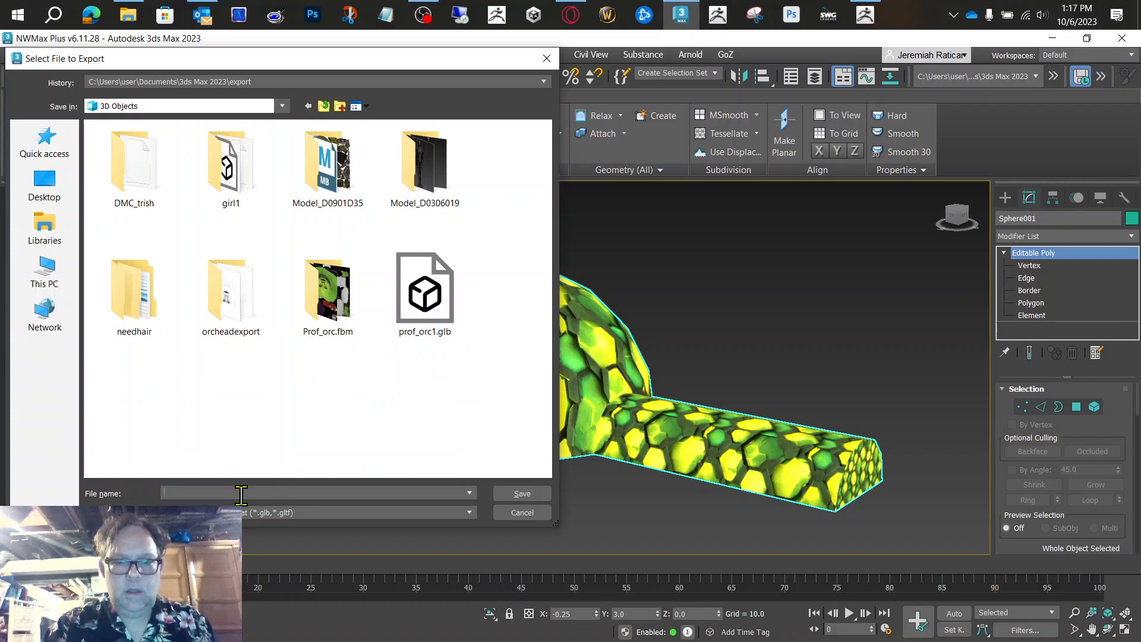
text(Hive)
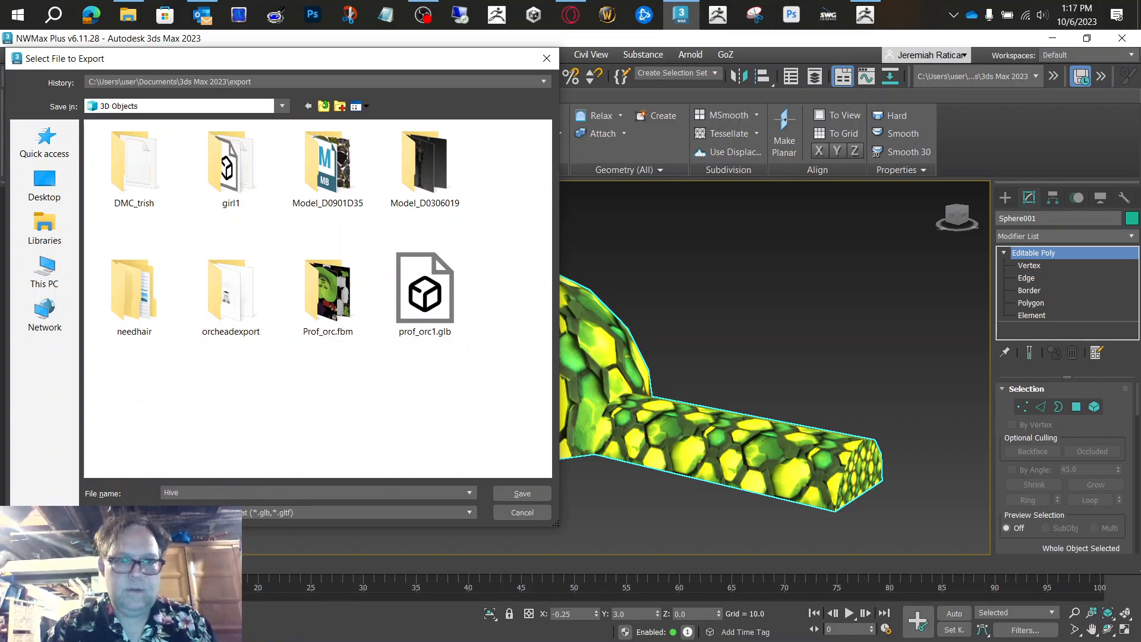
key(Return)
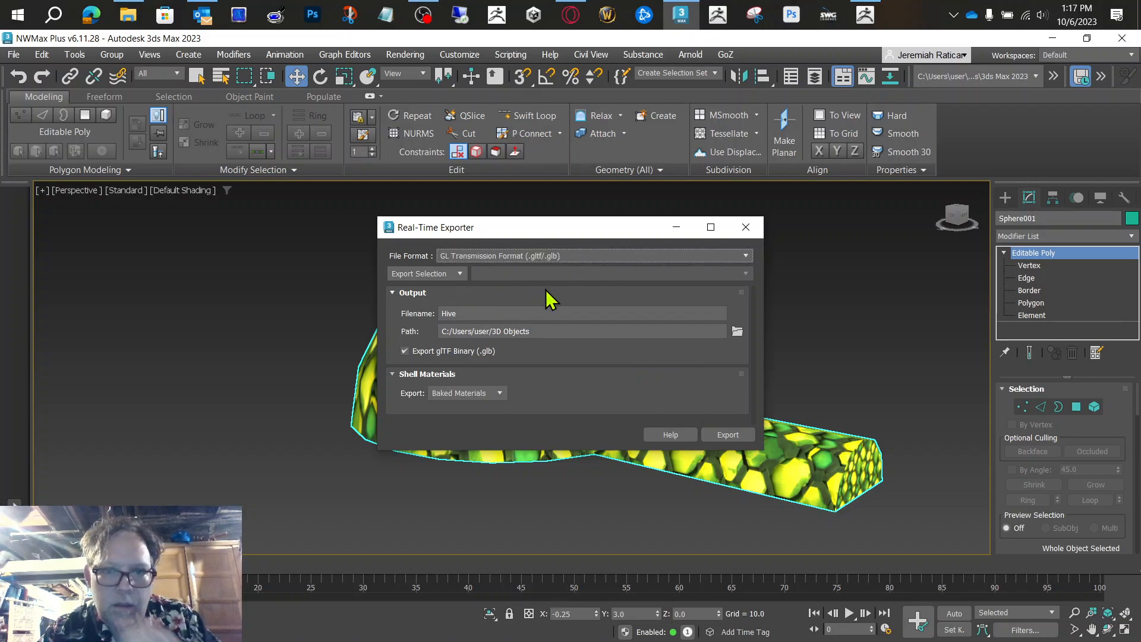
click(739, 430)
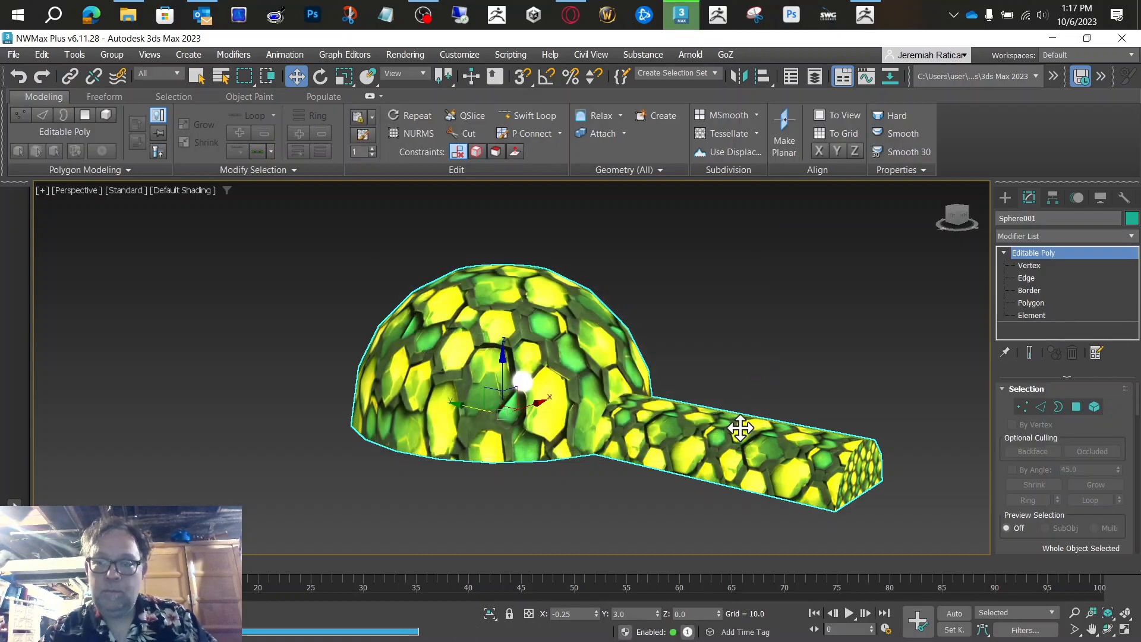
Step: Switch to the Opera browser and open the spatial.io website in a new tab
click(1057, 37)
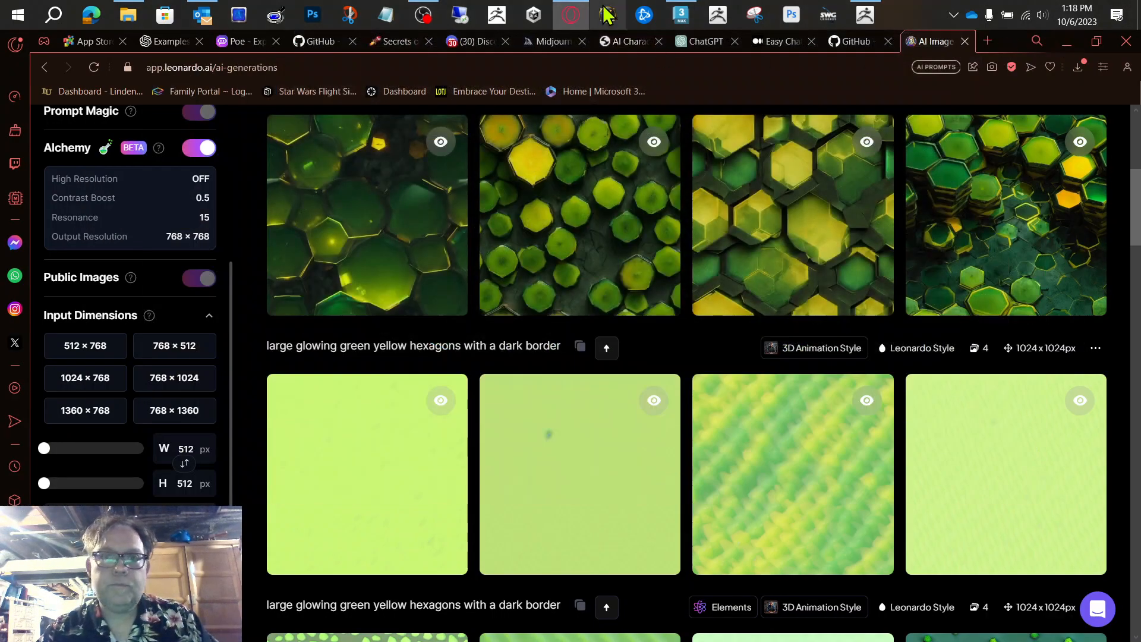
click(575, 9)
click(575, 9)
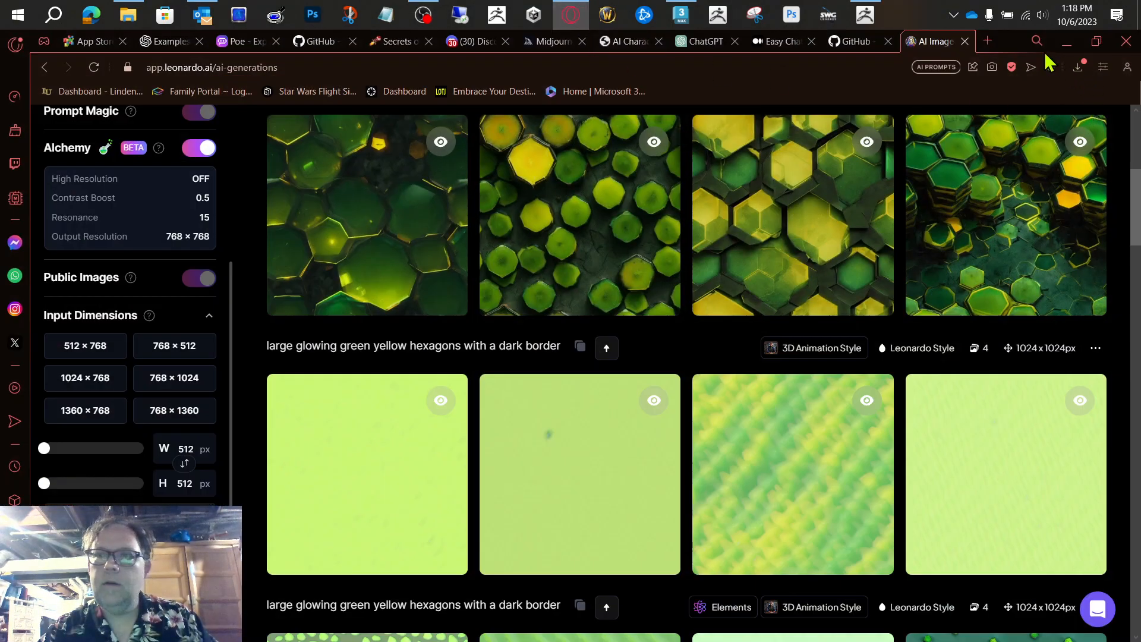
click(989, 46)
text(spa)
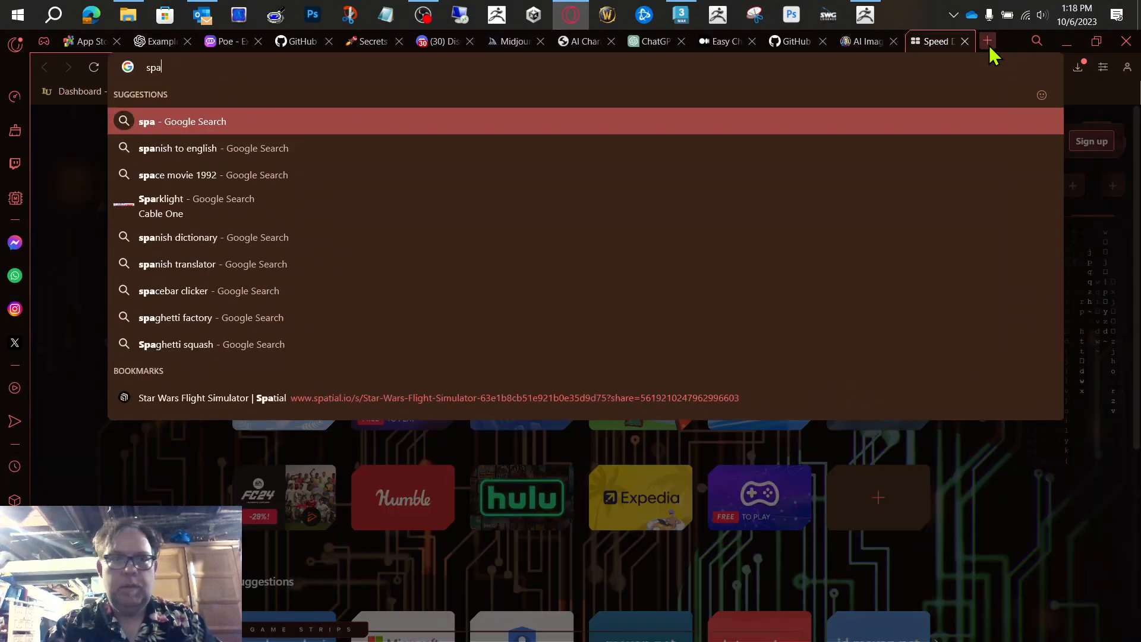
text(tial.io)
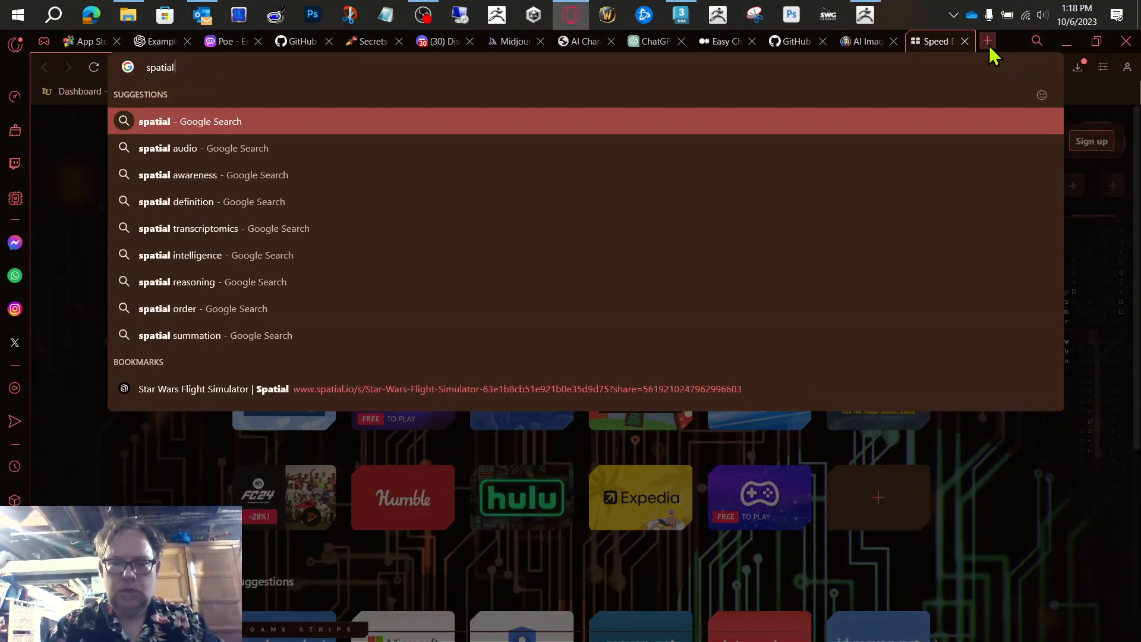
key(Return)
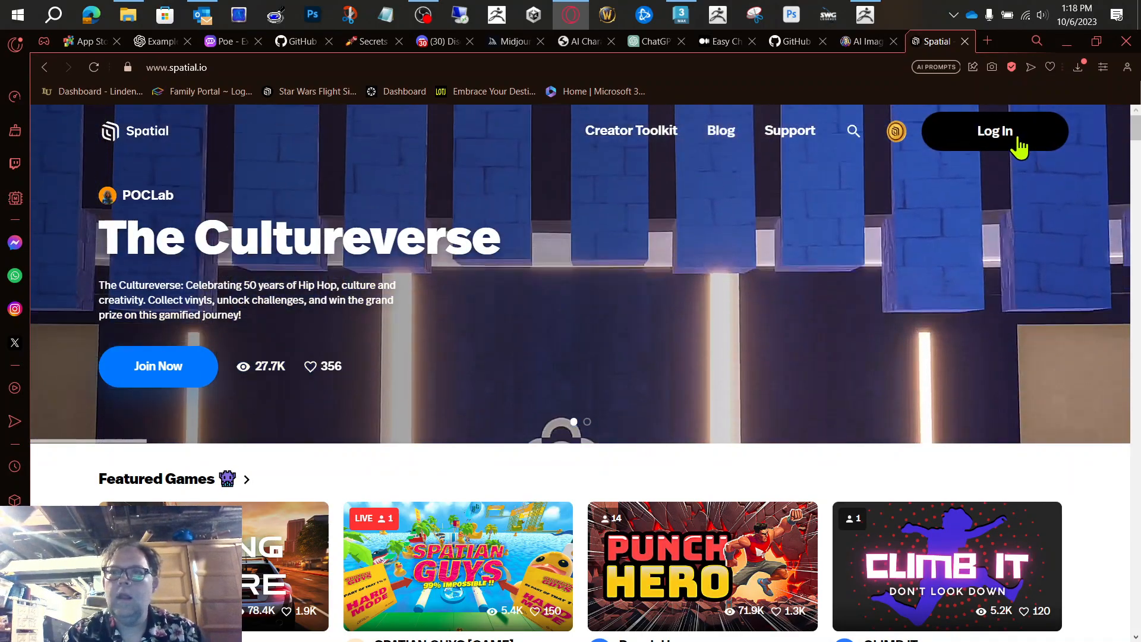
Step: Log in to Spatial with the first listed Google account and create a new space from Upload Custom Space
click(1018, 138)
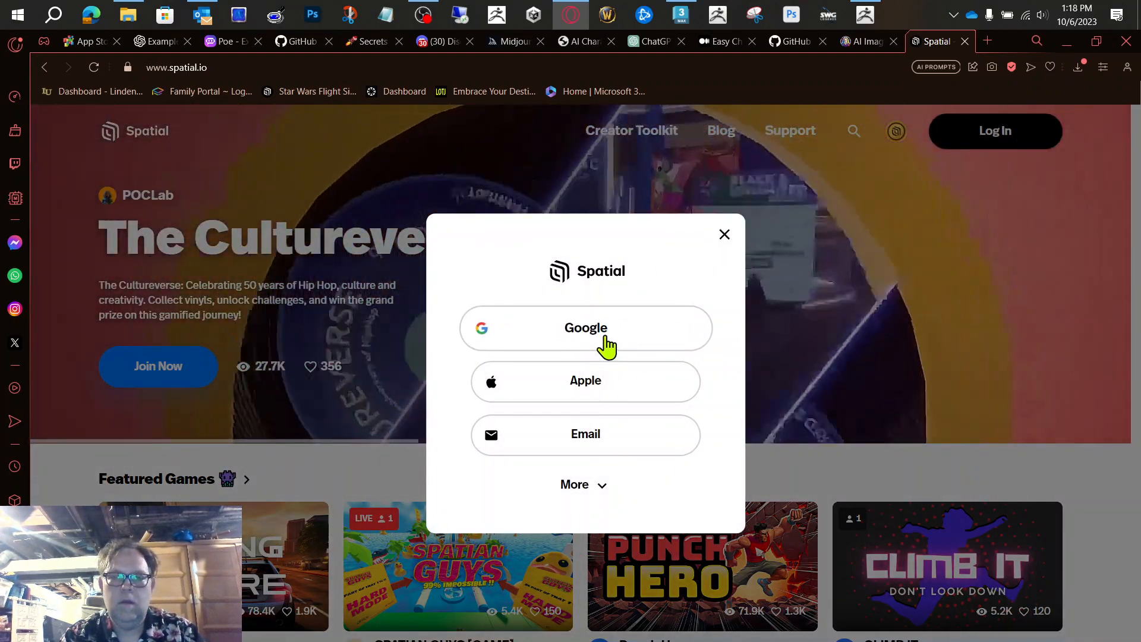
click(606, 347)
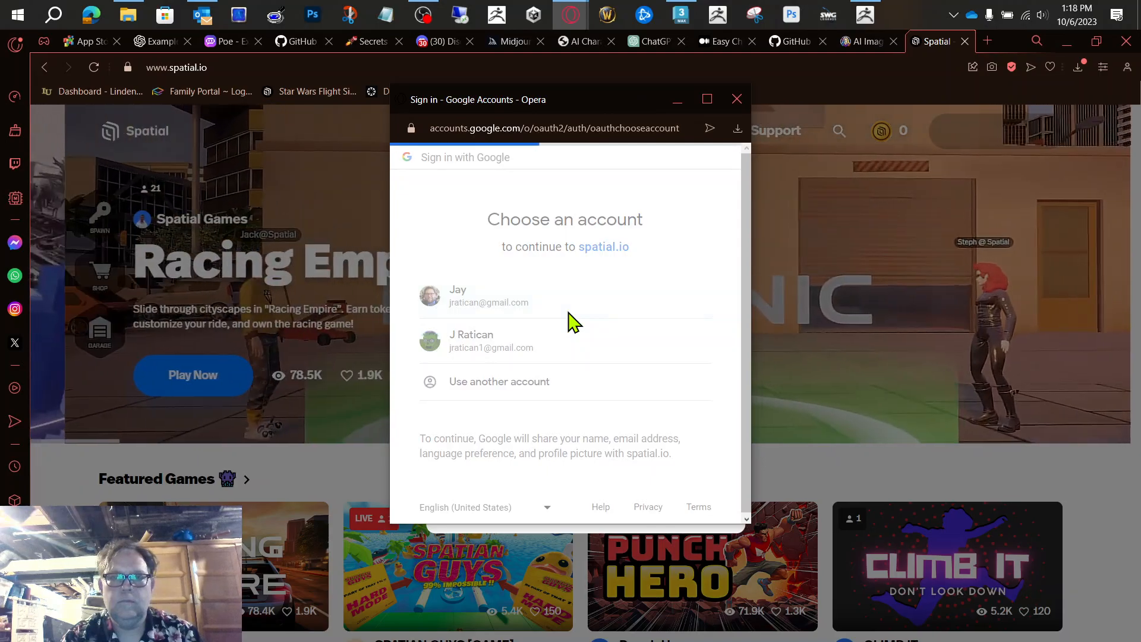
click(569, 311)
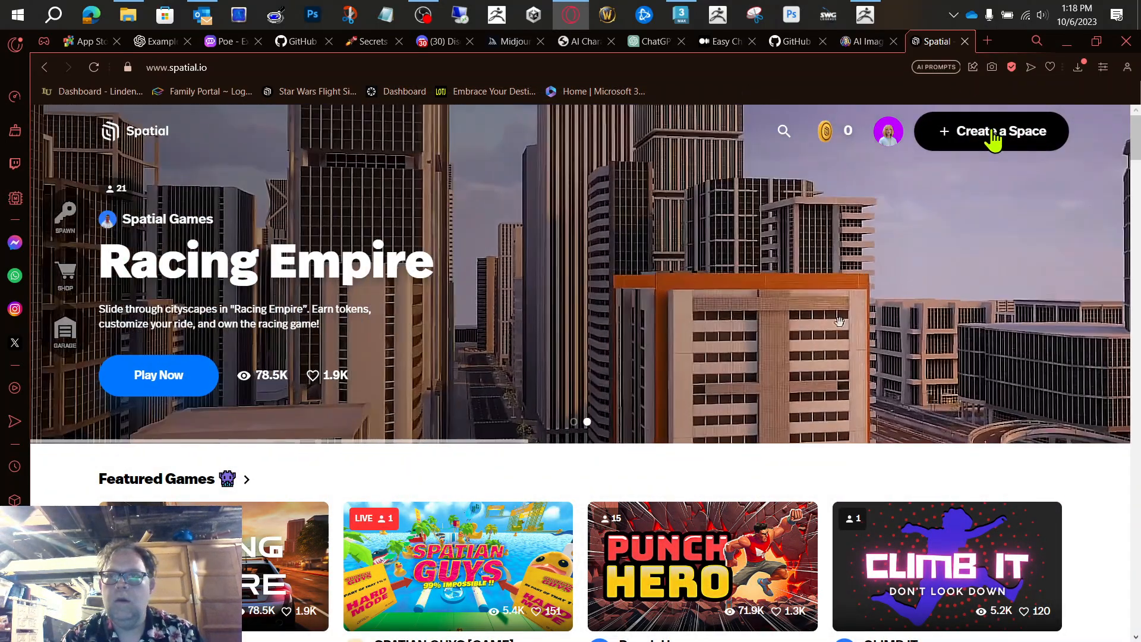
click(995, 134)
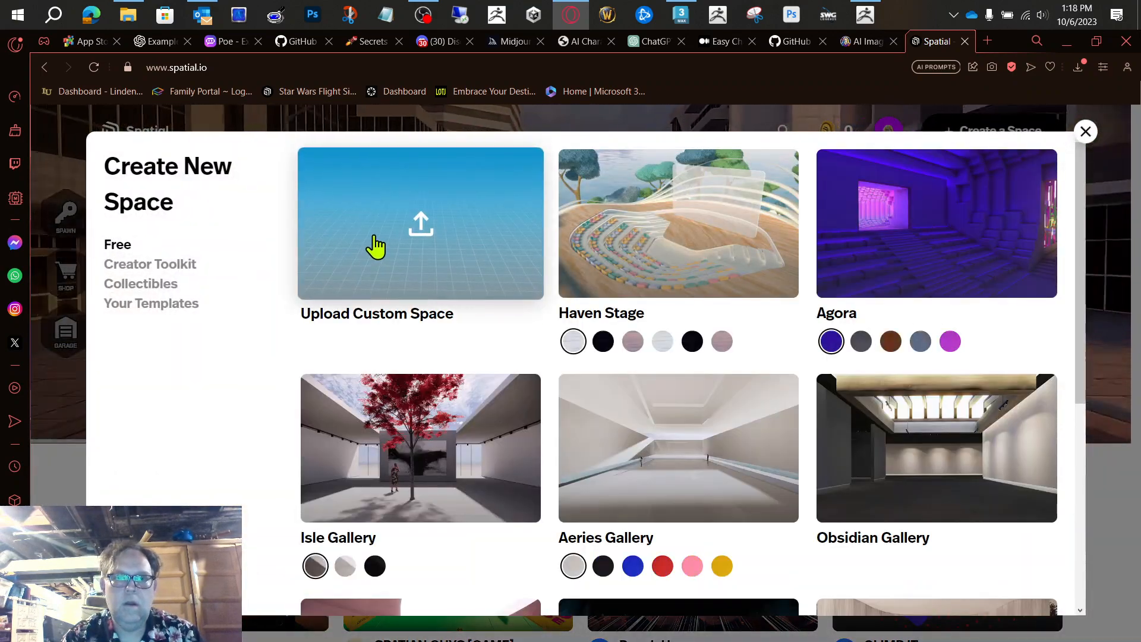
click(376, 247)
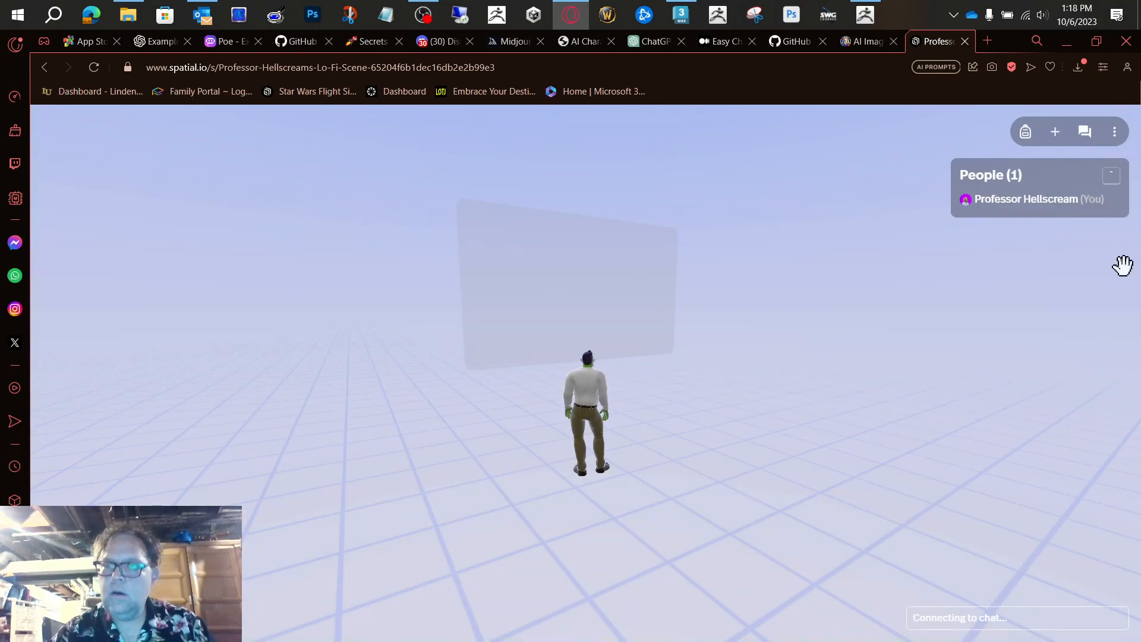
Step: Upload Hive.glb from the 3D Objects folder into the new space
click(1056, 131)
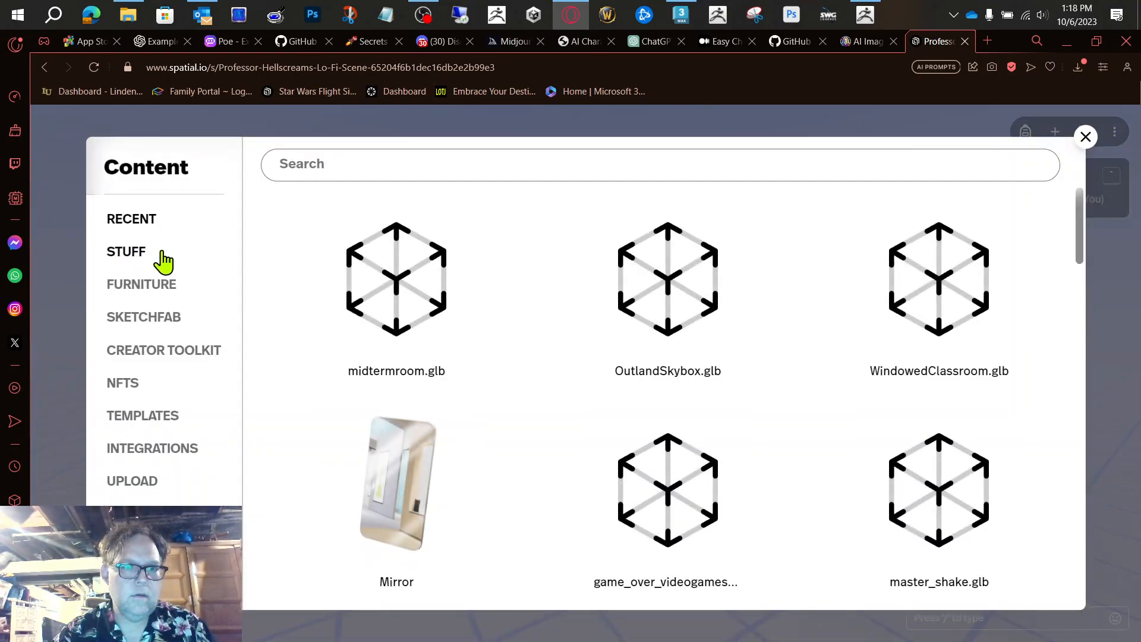
click(148, 483)
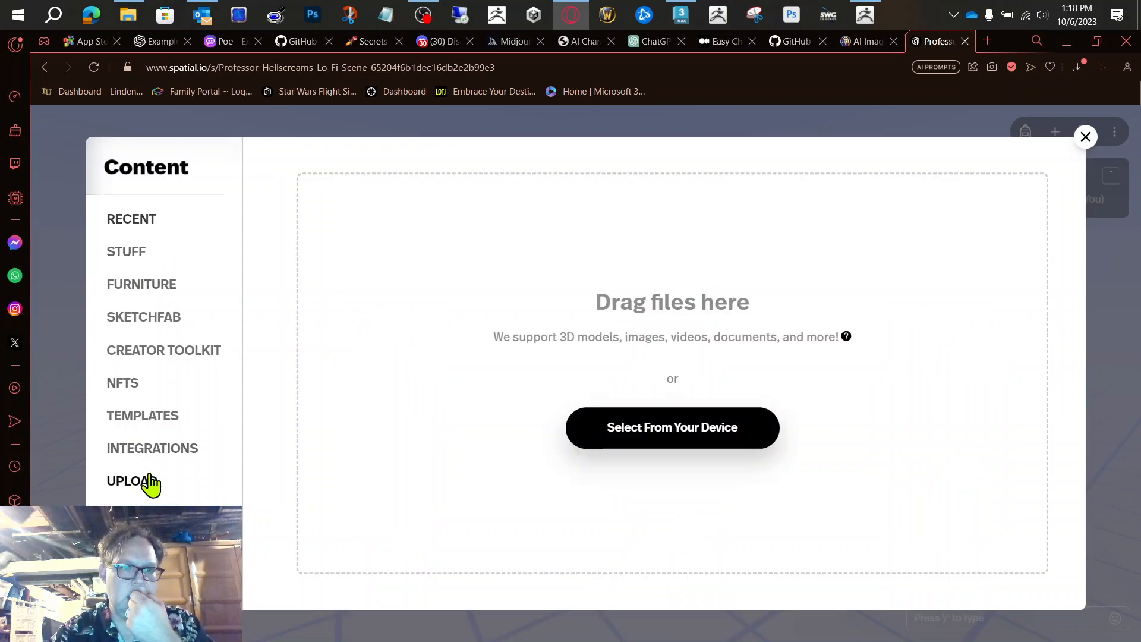
click(697, 436)
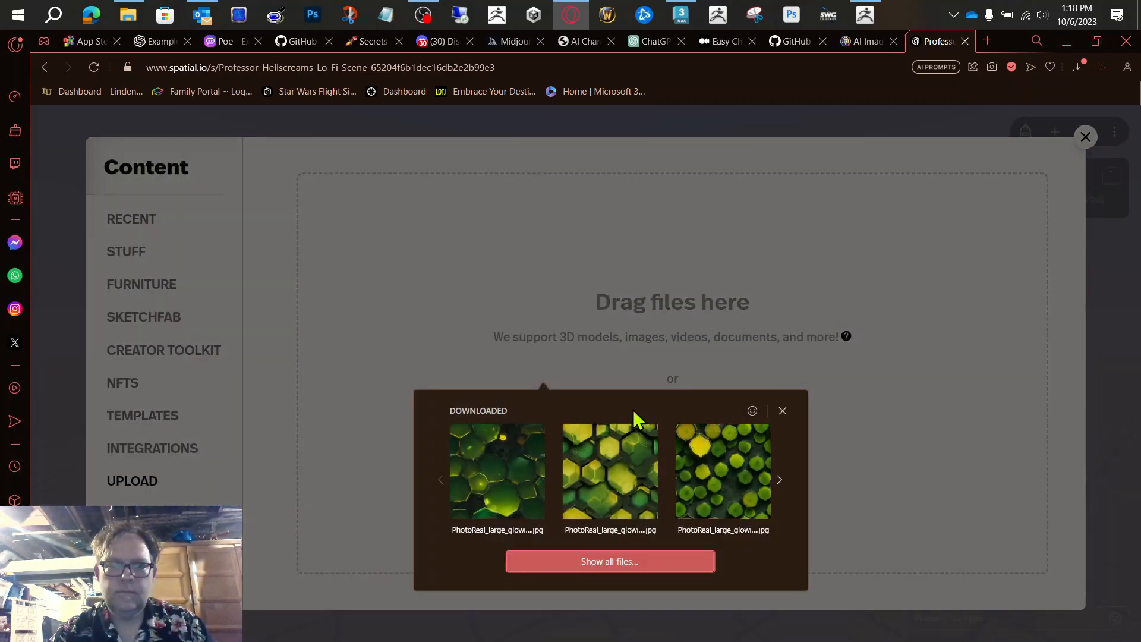
click(636, 561)
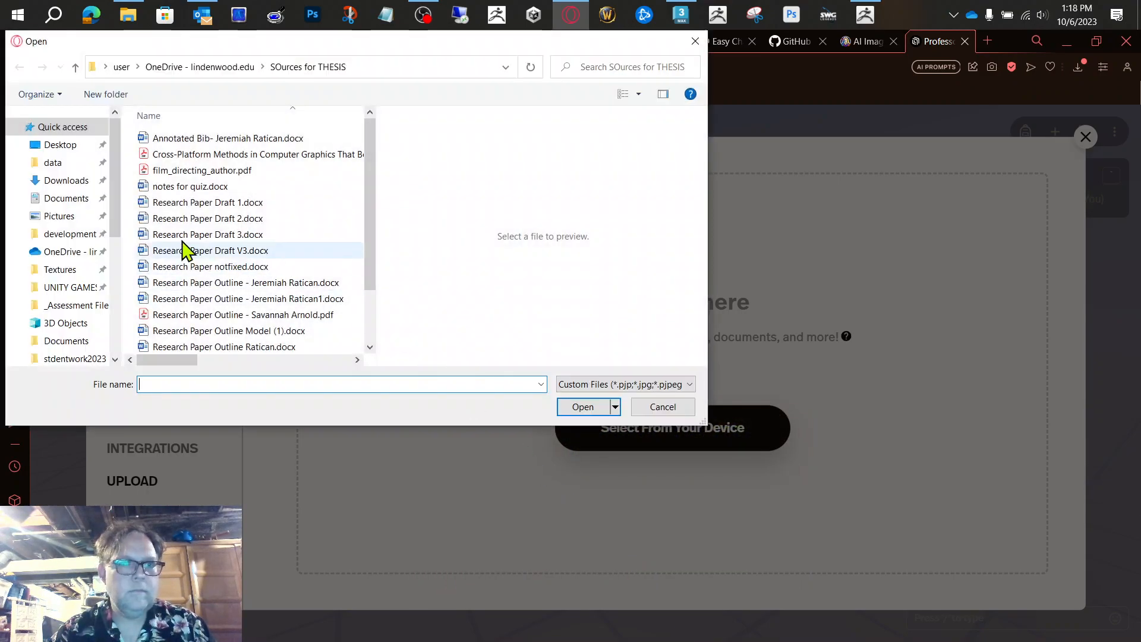
click(66, 323)
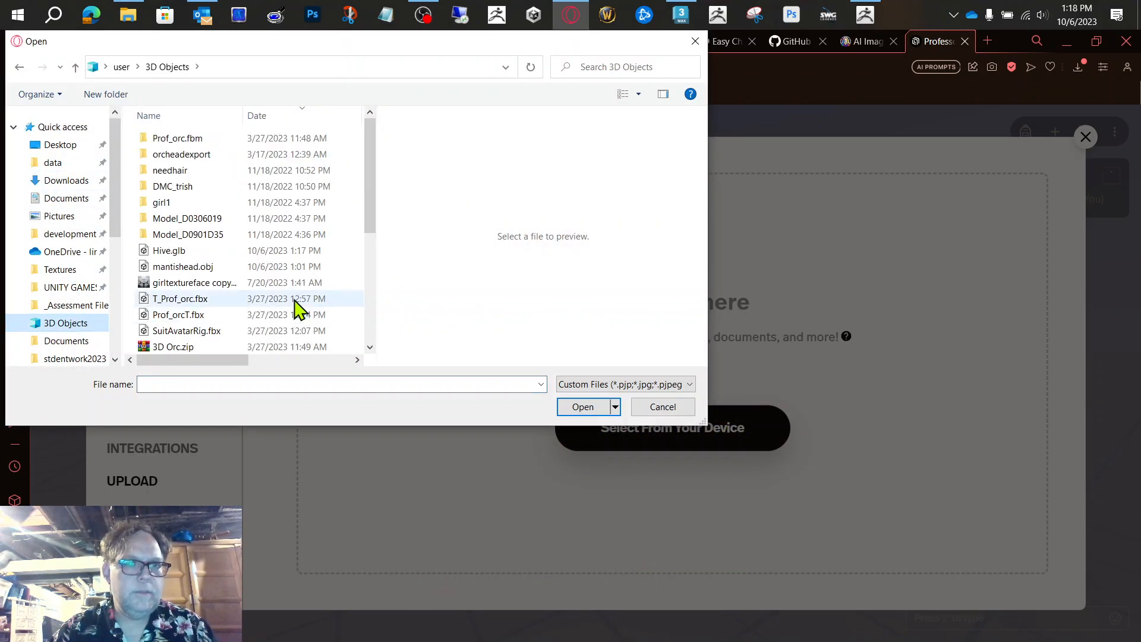
click(177, 251)
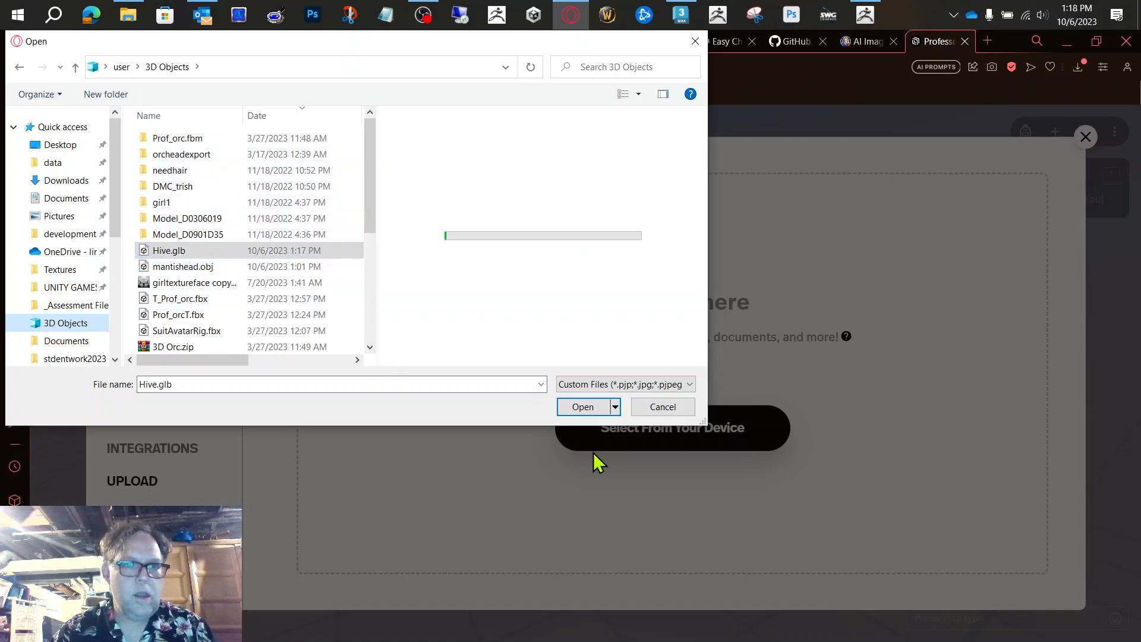
click(584, 408)
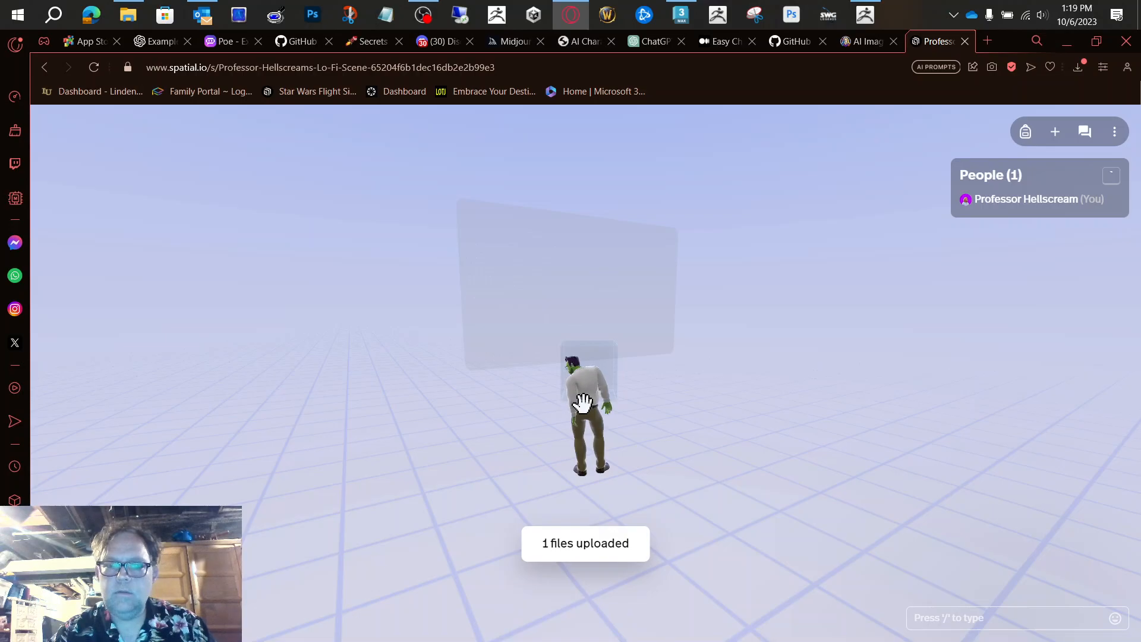
Step: Scale the uploaded hive model to 20.32 and set its y position to 0.00 and z position to -4.16
drag(717, 441, 1064, 535)
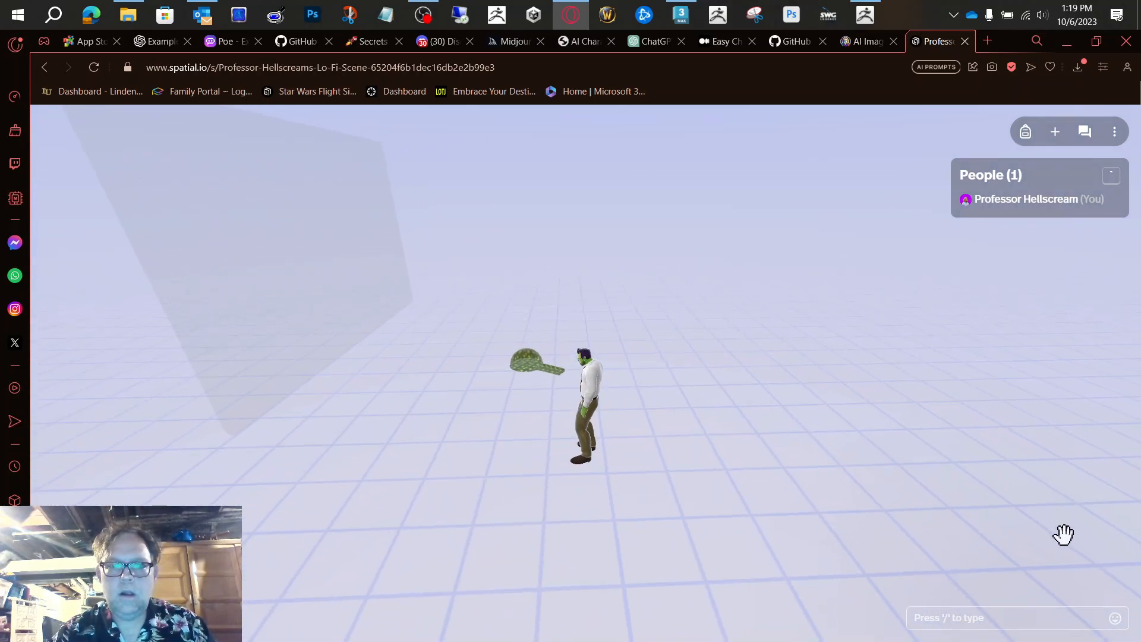
click(522, 365)
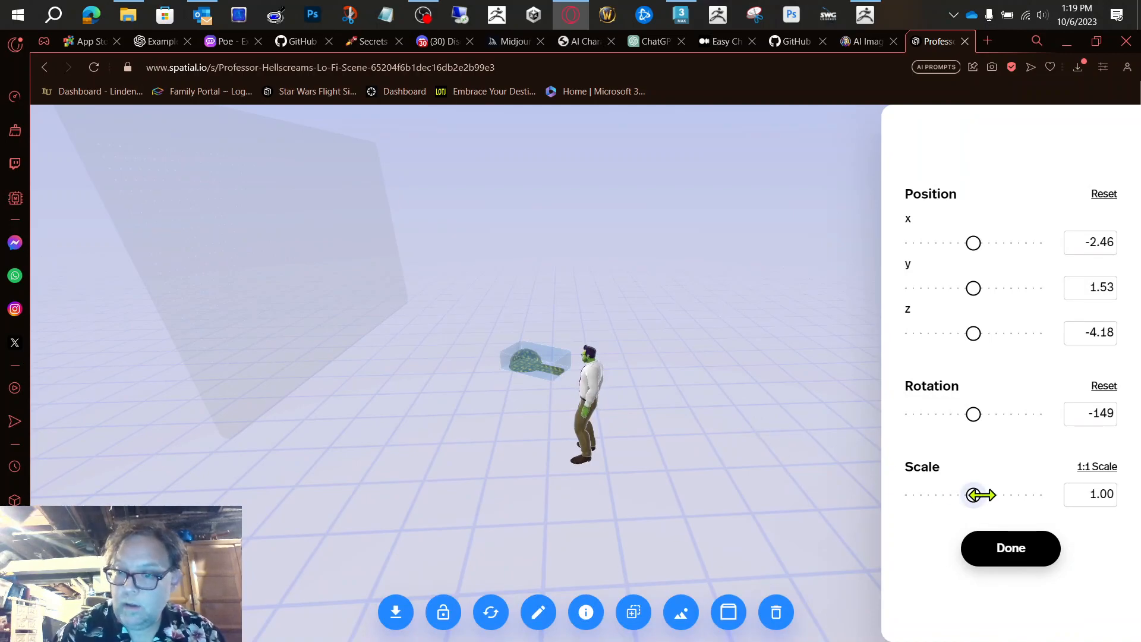
drag(975, 494, 1033, 494)
mouse_move(984, 329)
mouse_down()
mouse_move(969, 329)
mouse_move(987, 328)
mouse_up()
drag(970, 288, 942, 286)
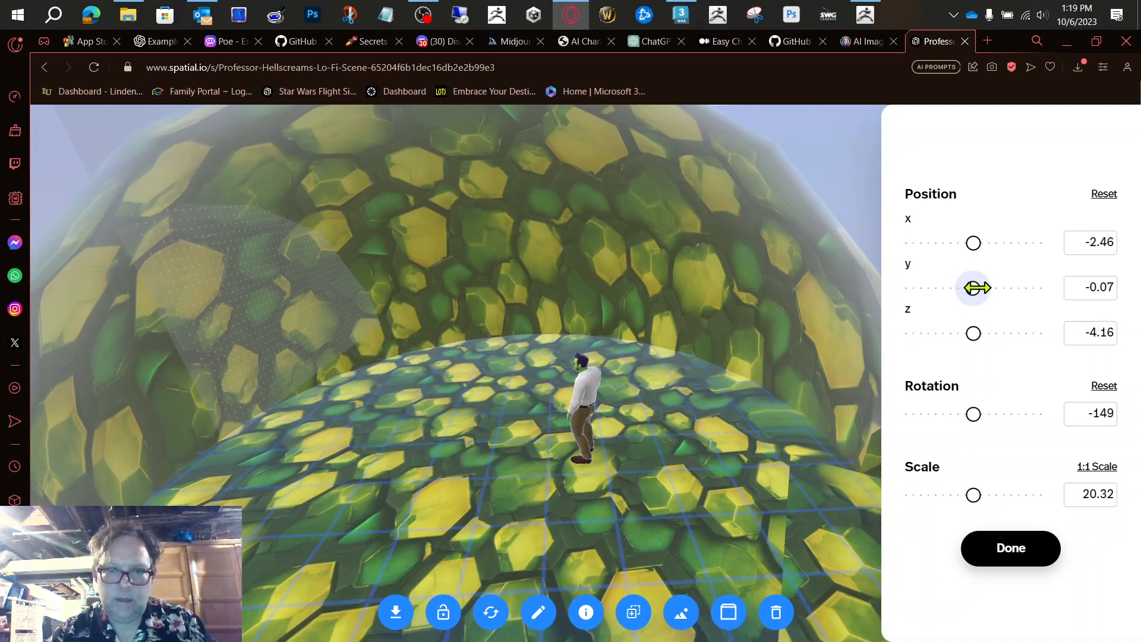
drag(978, 288, 984, 288)
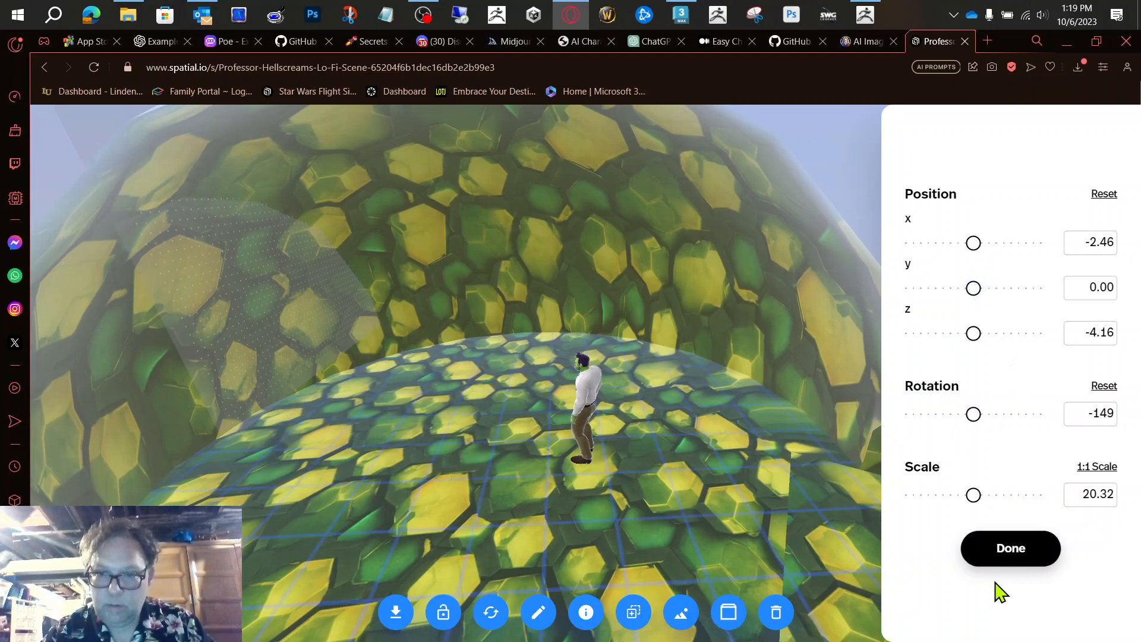
click(1002, 546)
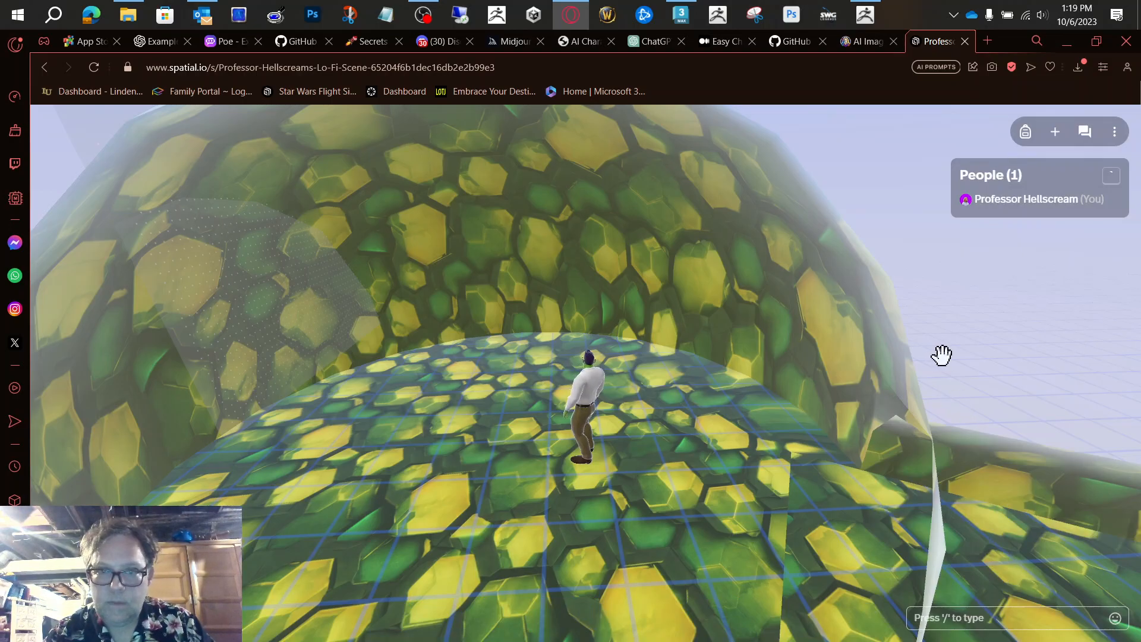
Step: Walk the avatar around inside the hive dome to inspect it, and reopen the hive model's transform settings
key(a)
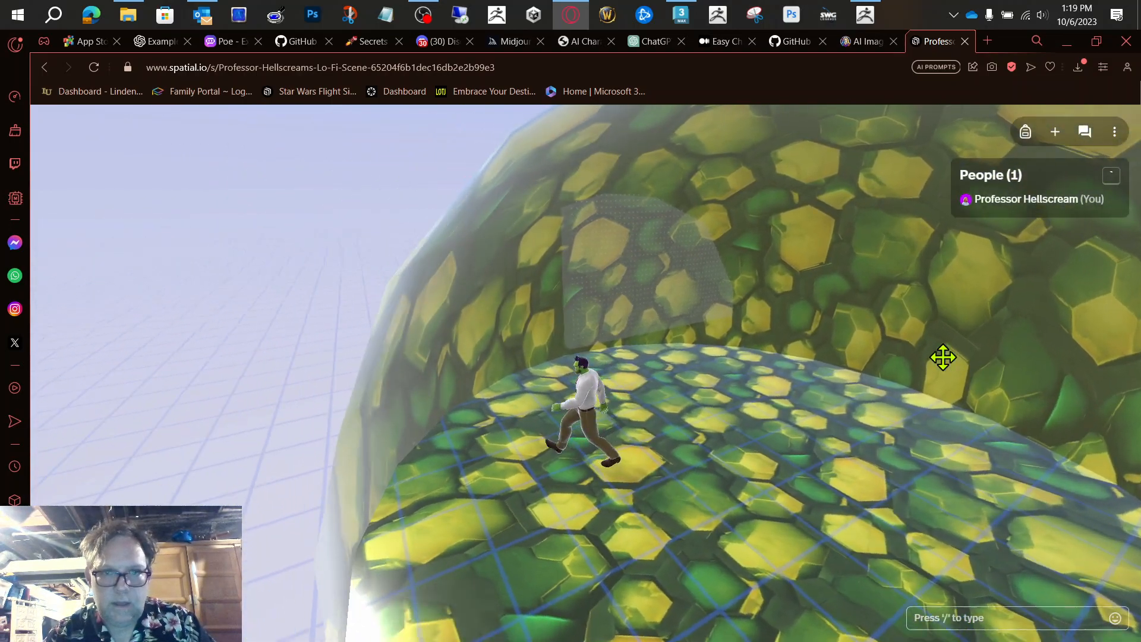
key(w)
key(a)
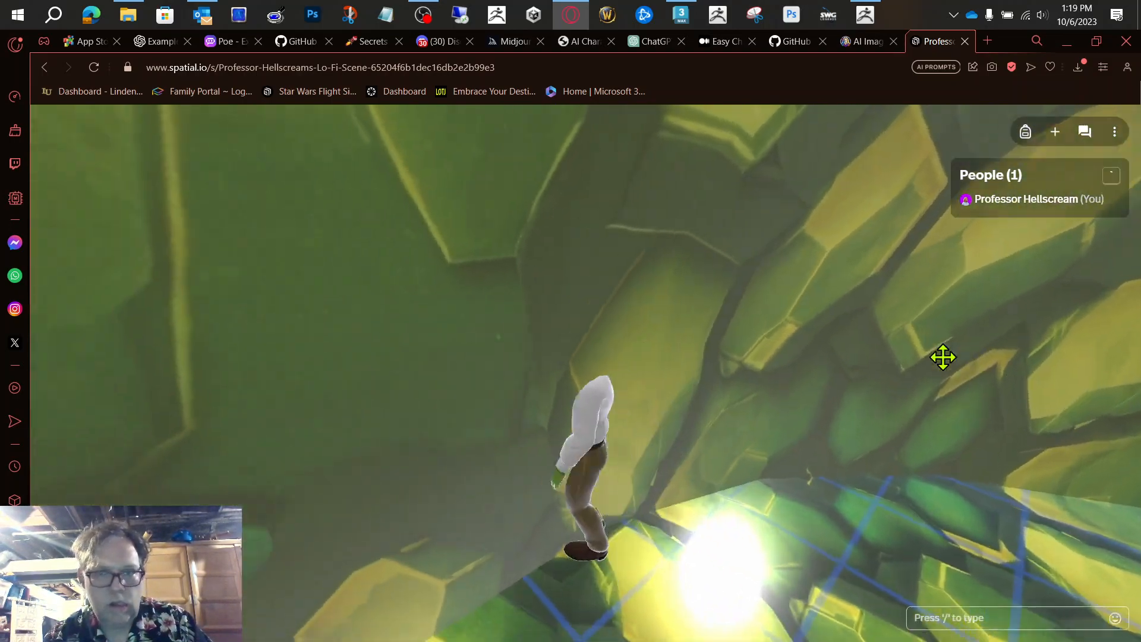
key(s)
key(d)
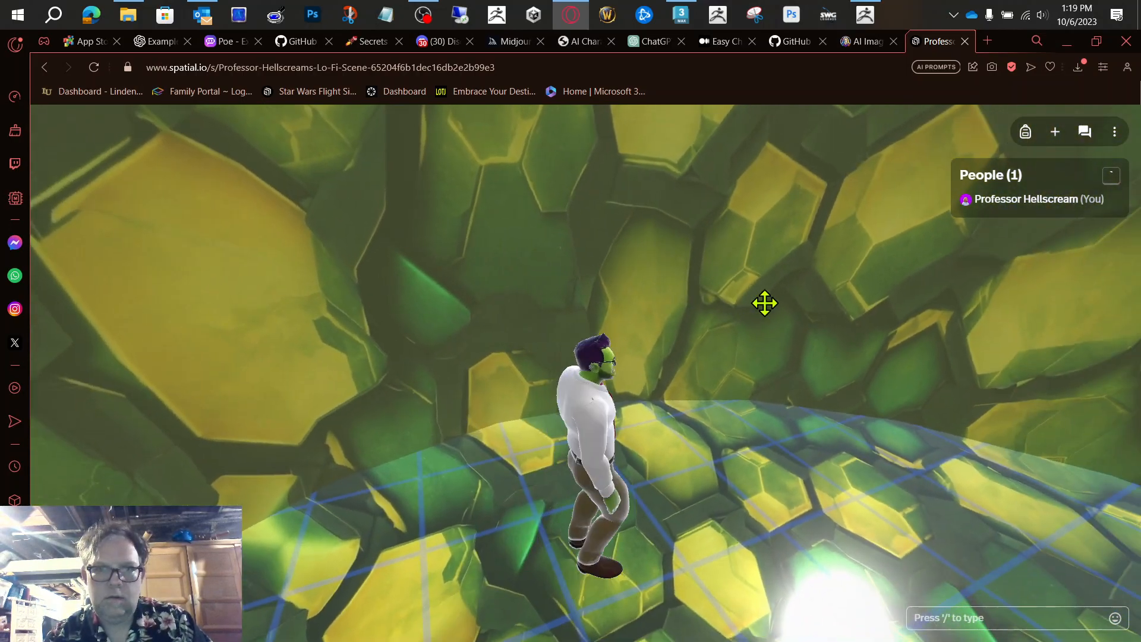
scroll(765, 303, down, 5)
click(765, 302)
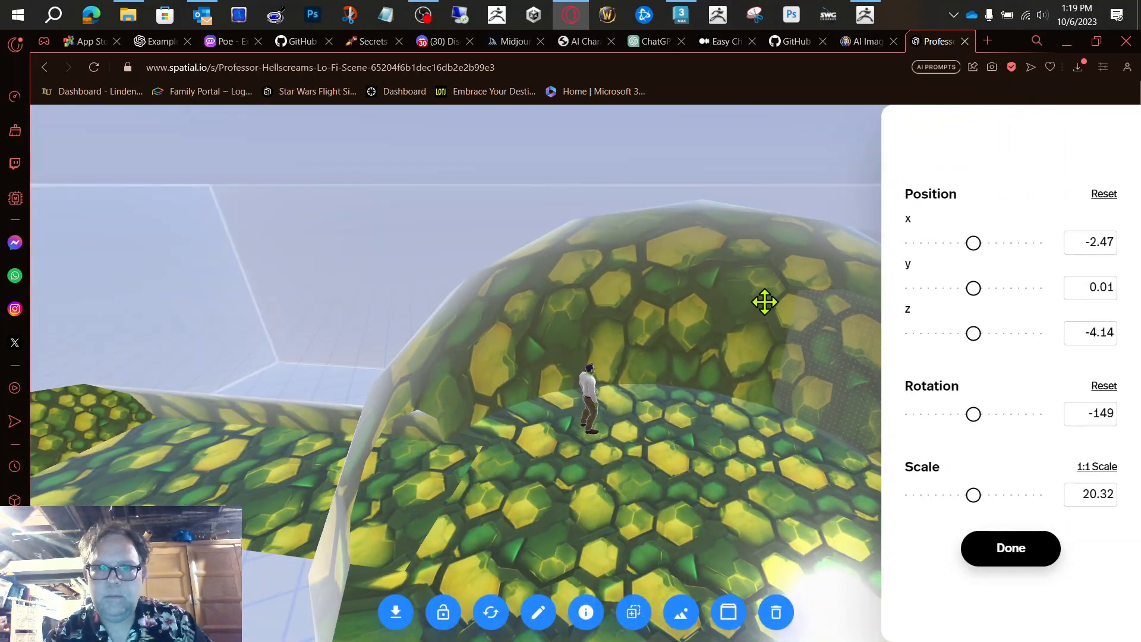
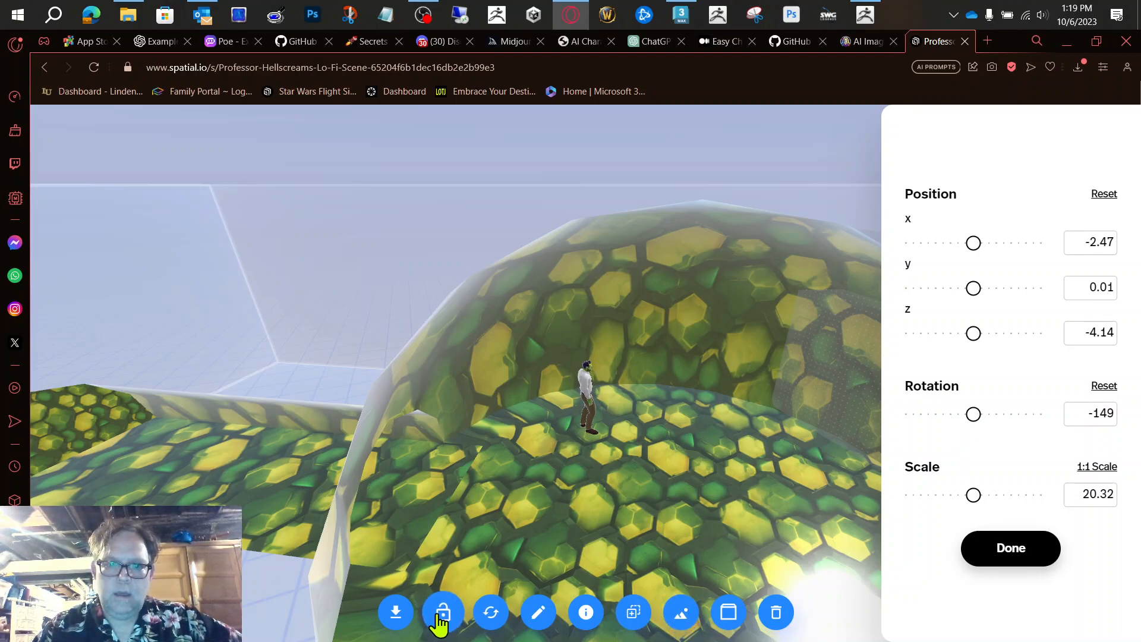
Step: Lock the hive model and walk the avatar around inside the dome to test it
click(441, 615)
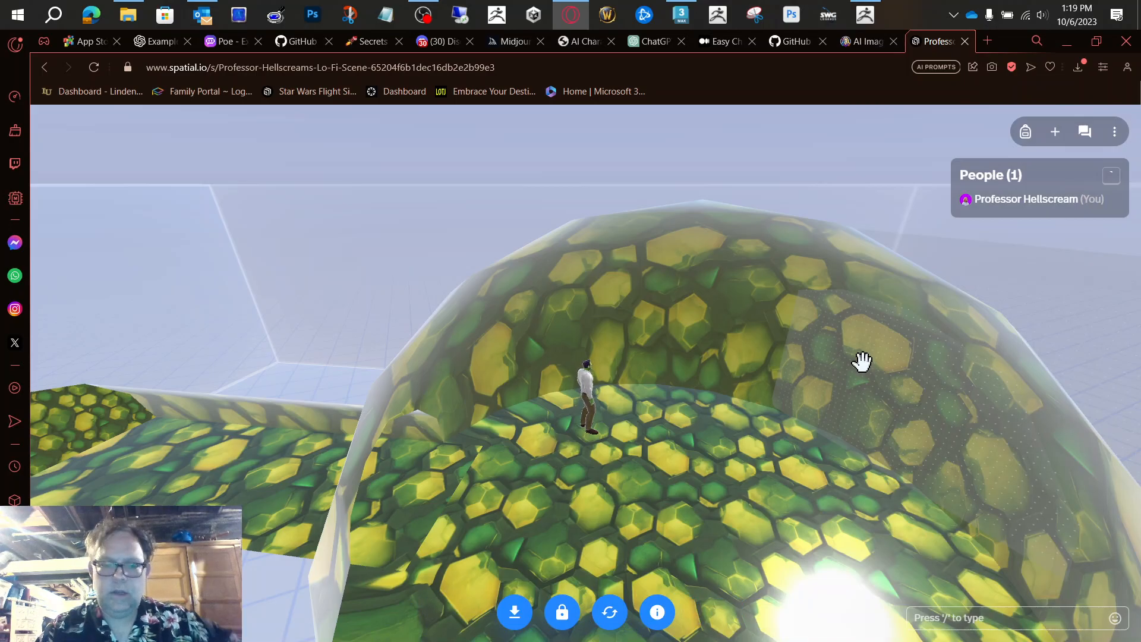
key(w)
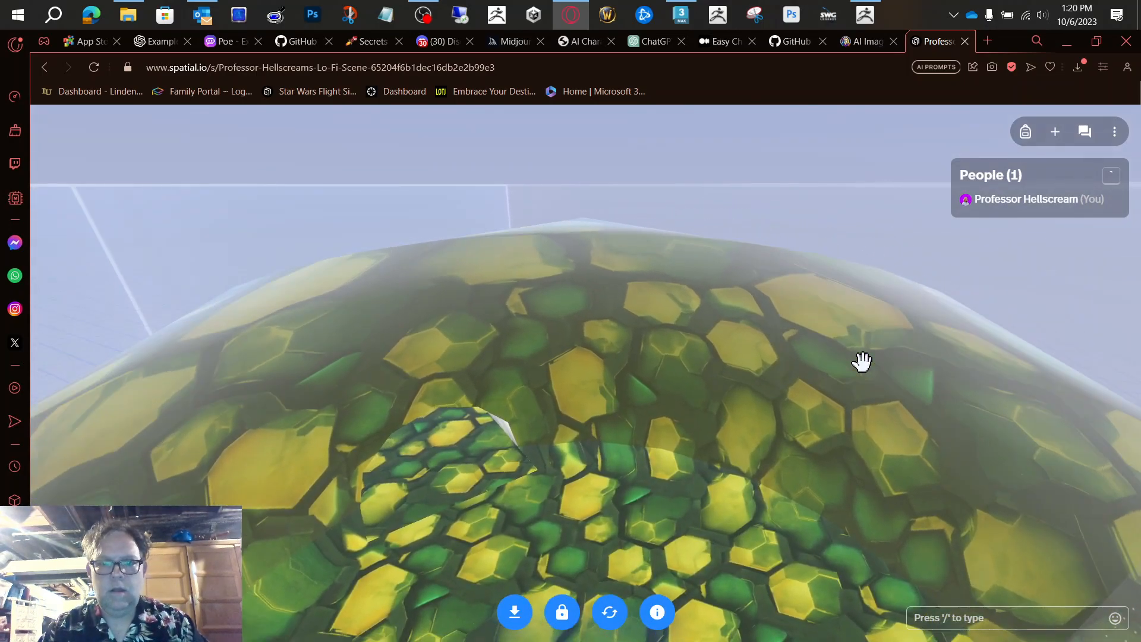
key(a)
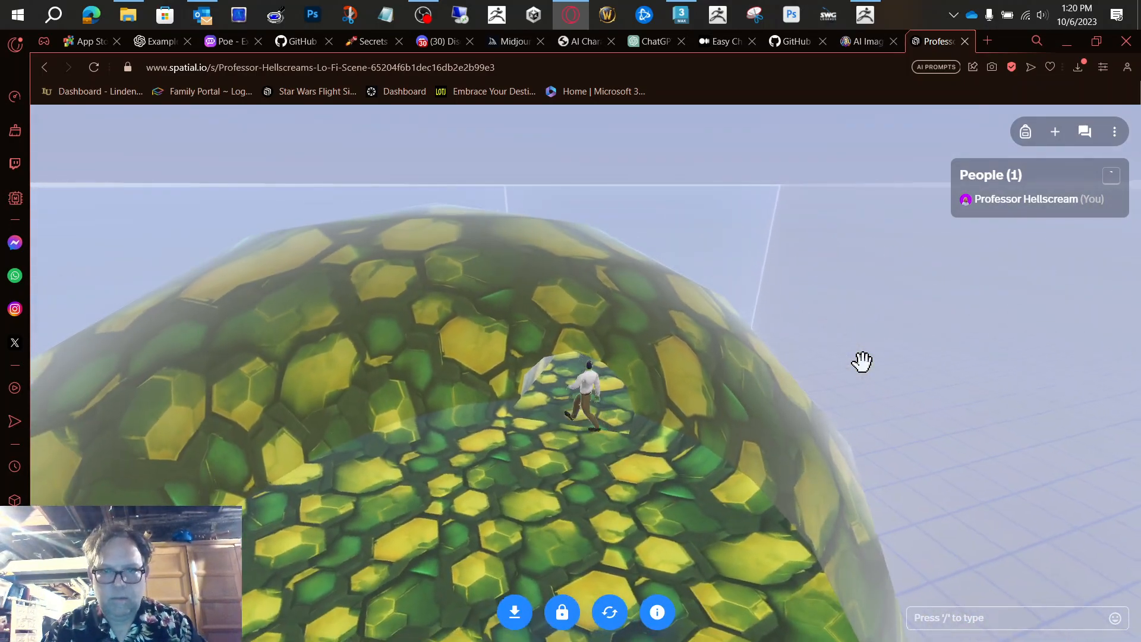
key(a)
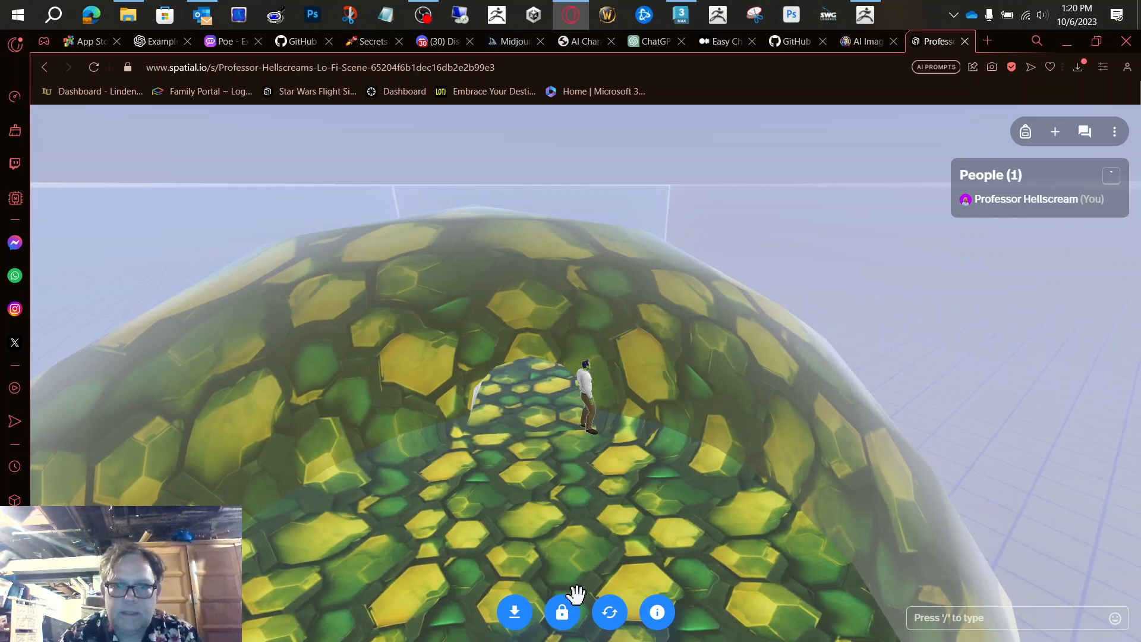
Step: Unlock the hive model, scale it to 45.33 and set its y position to 0.04
click(564, 630)
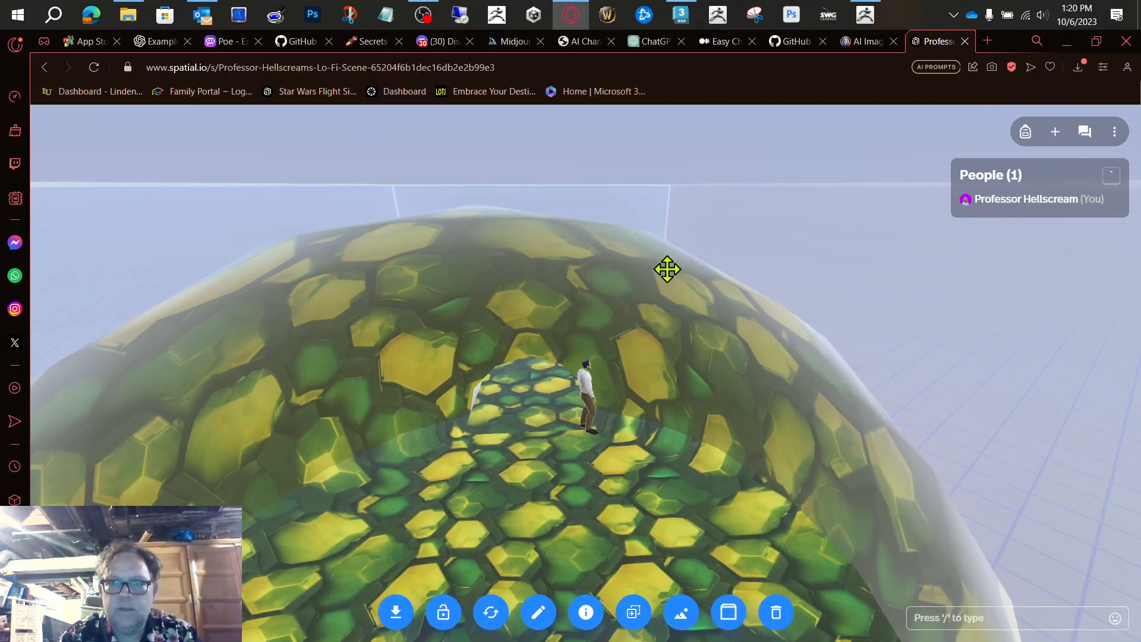
click(858, 238)
click(724, 340)
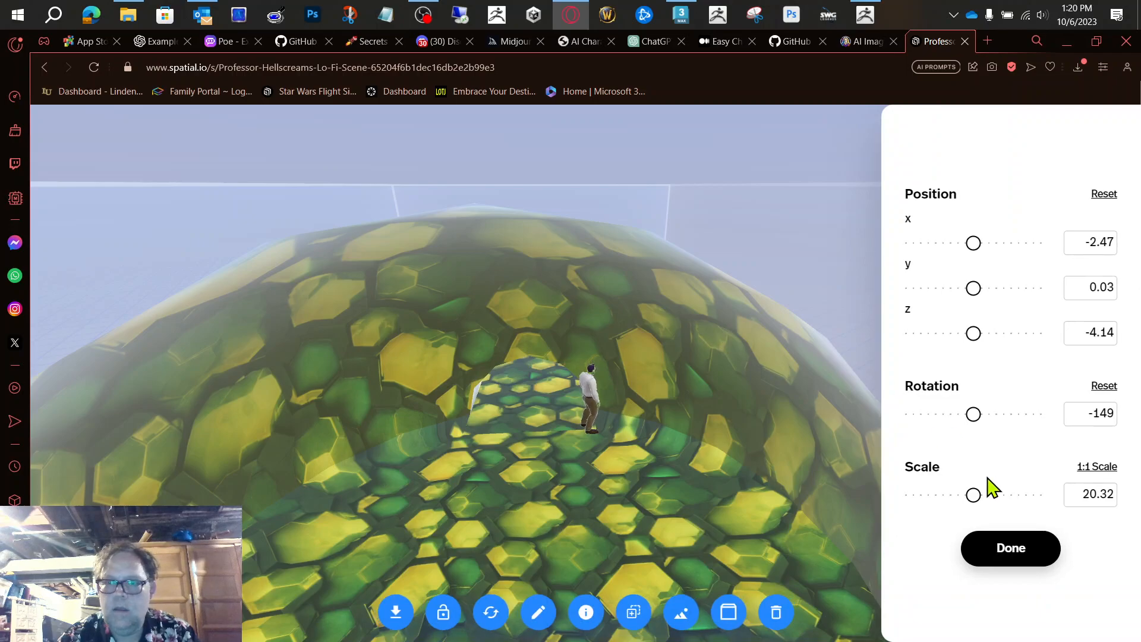
drag(975, 494, 997, 493)
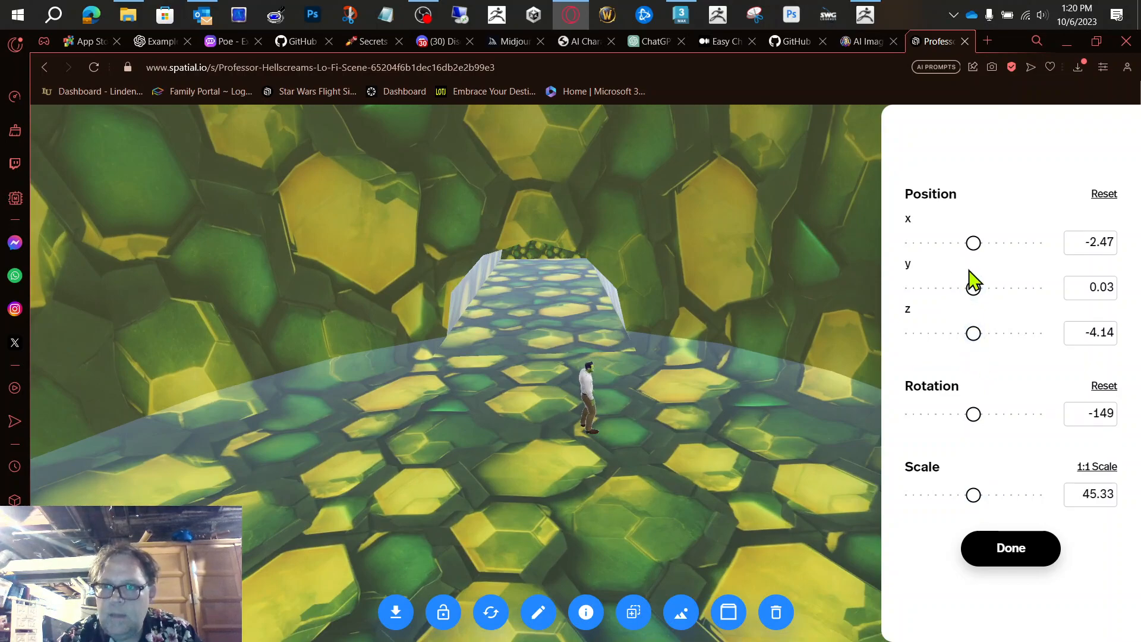
drag(972, 286, 974, 285)
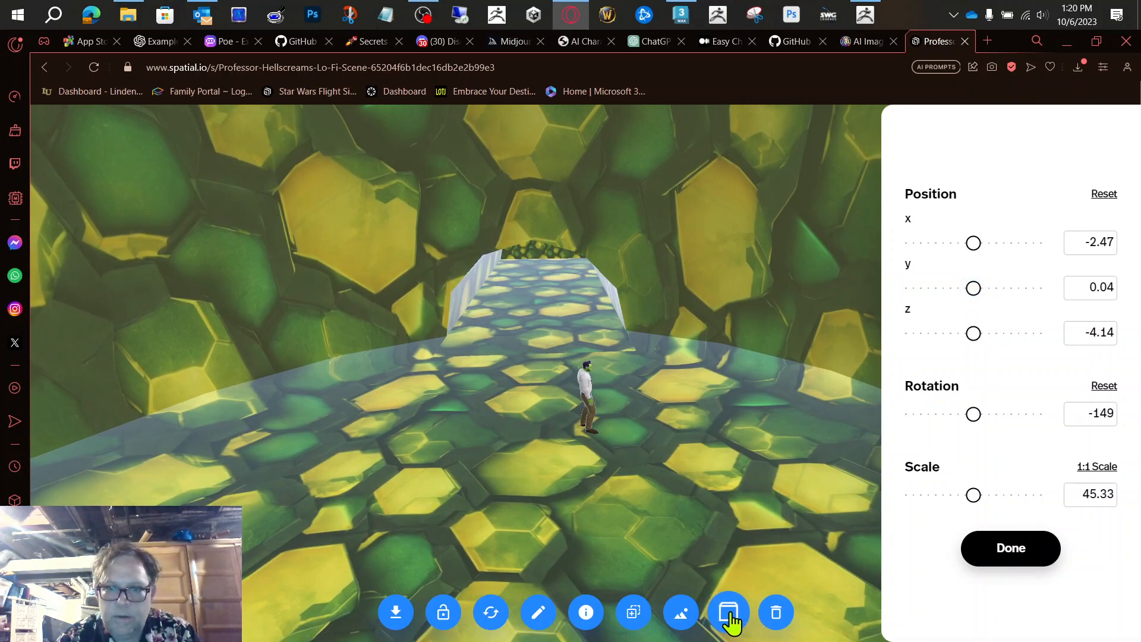
Step: Set the hive model as the custom environment and try adjusting the environment's scale to 1.65
click(682, 621)
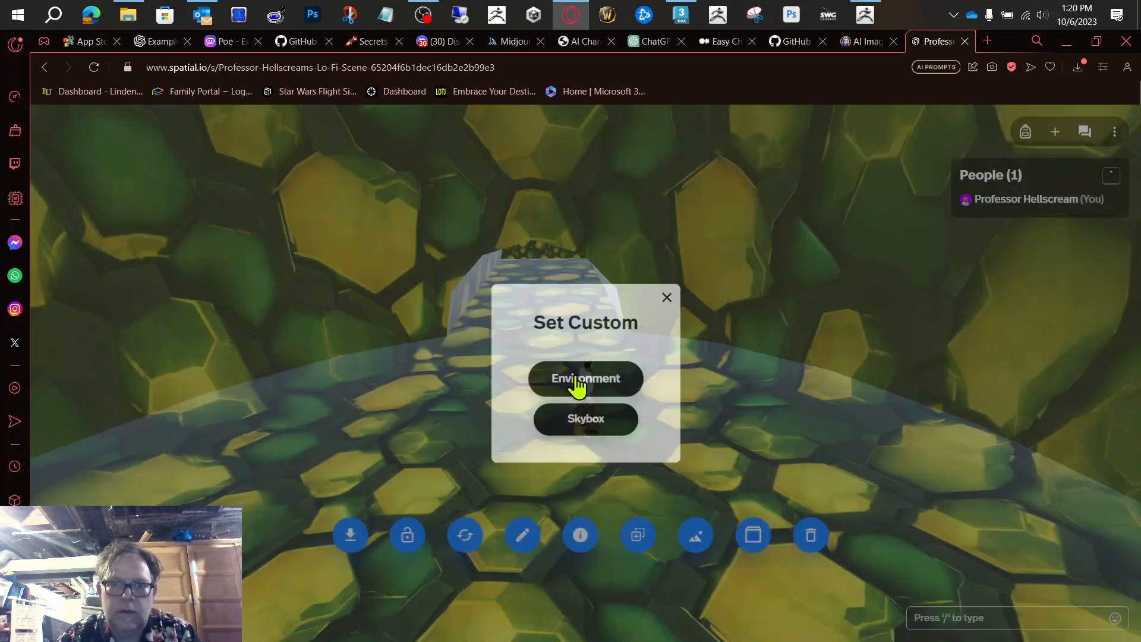
click(577, 382)
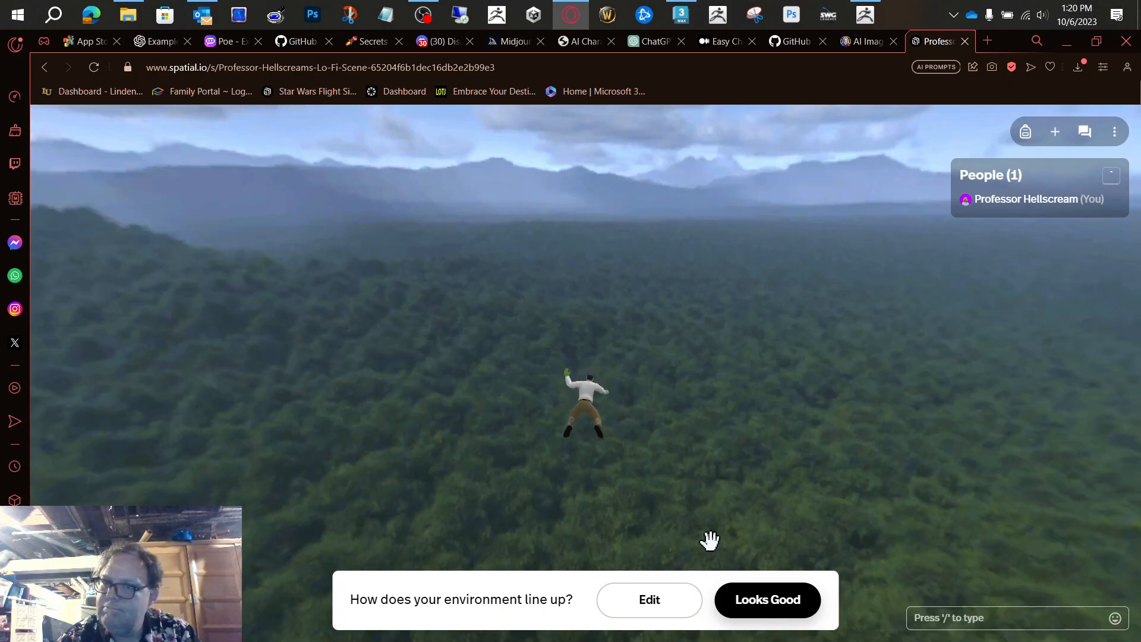
click(672, 606)
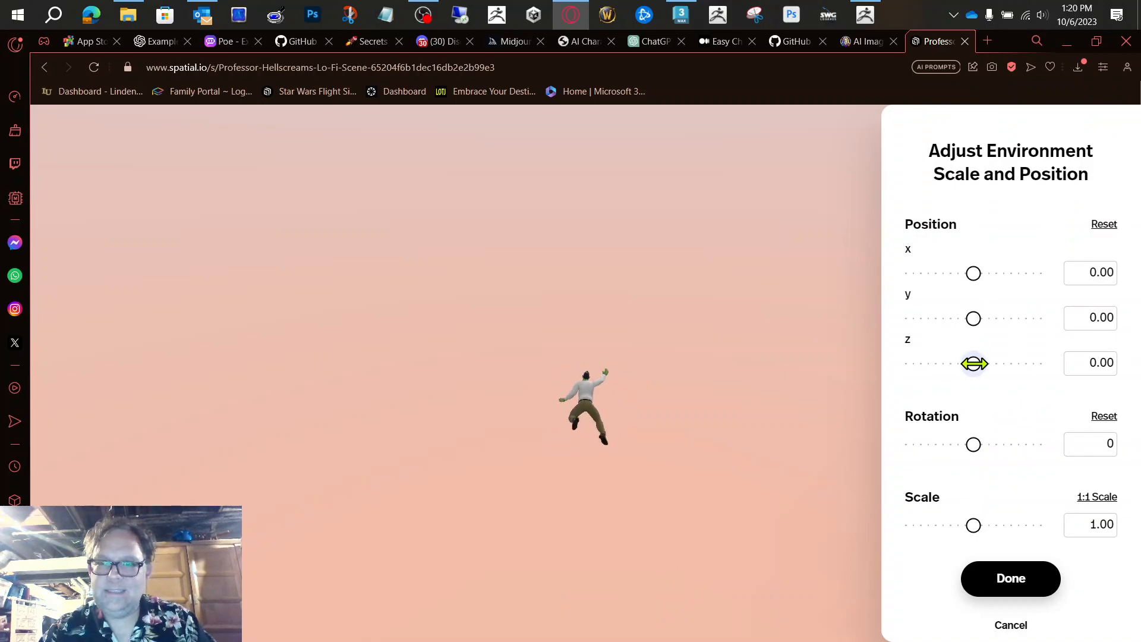
drag(975, 528, 1002, 532)
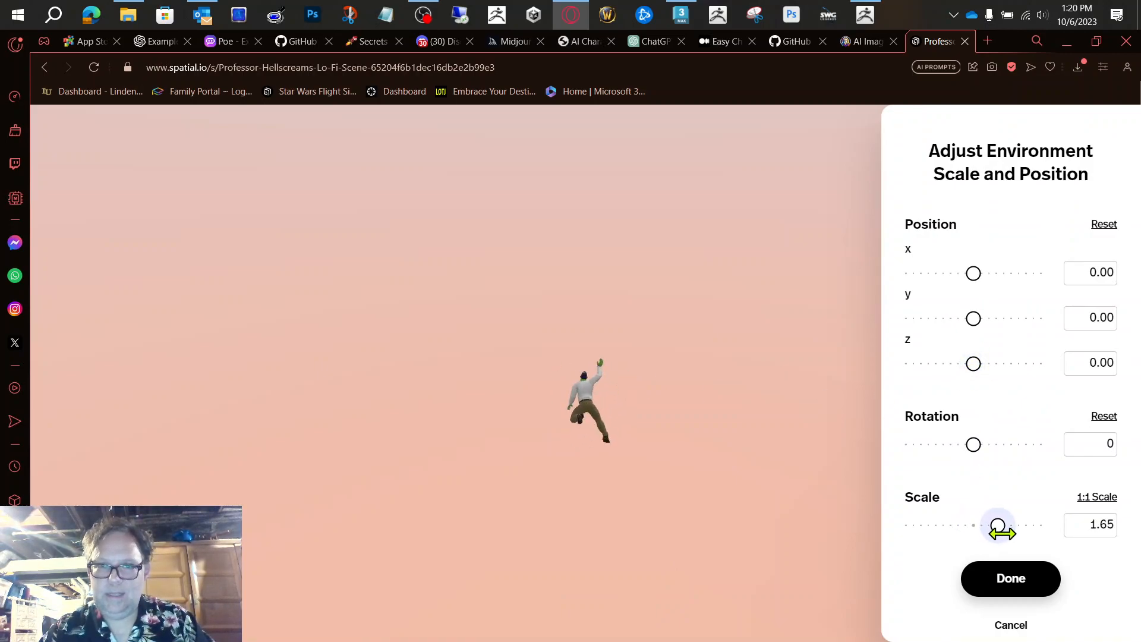
drag(655, 207, 768, 459)
click(1011, 626)
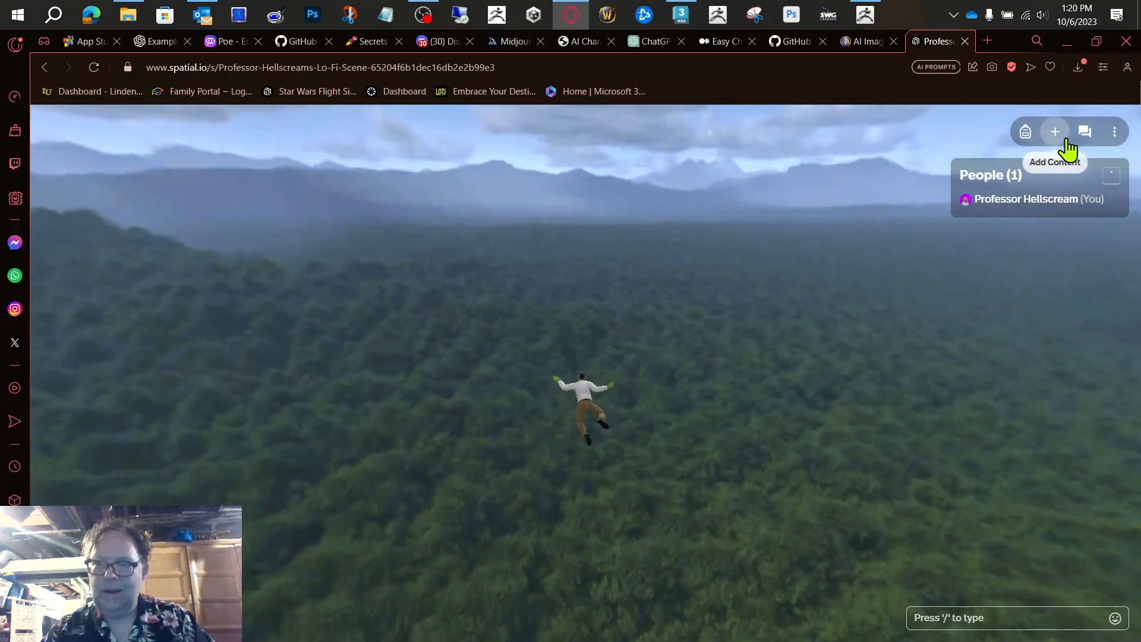
Step: Add Hive.glb again from the recent content and look up at the sky above the avatar
click(1062, 135)
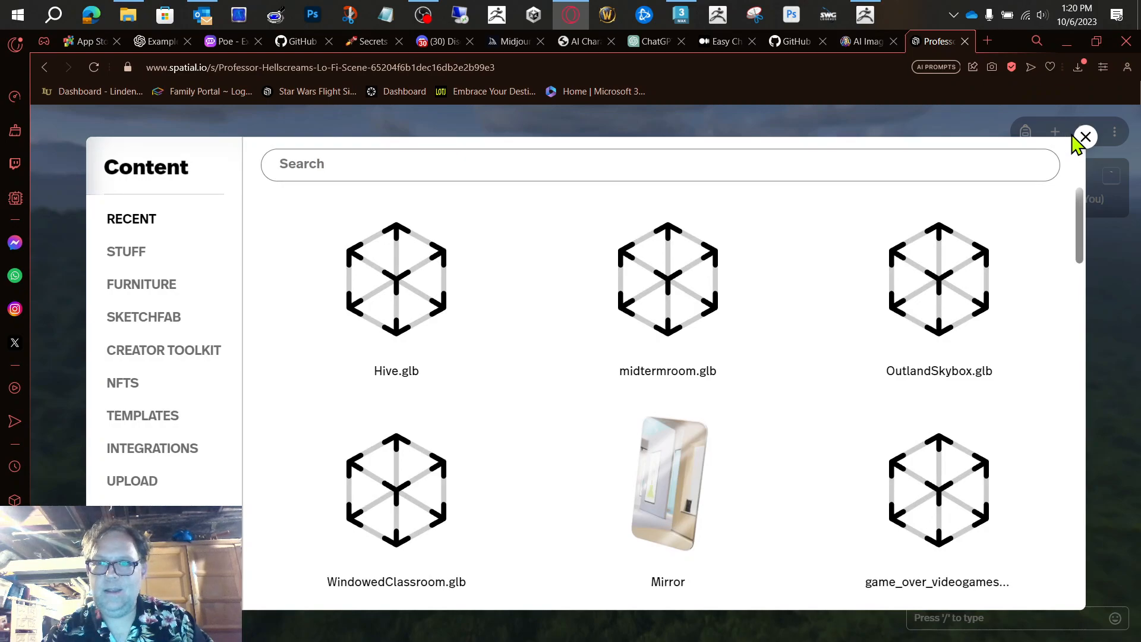
click(1082, 139)
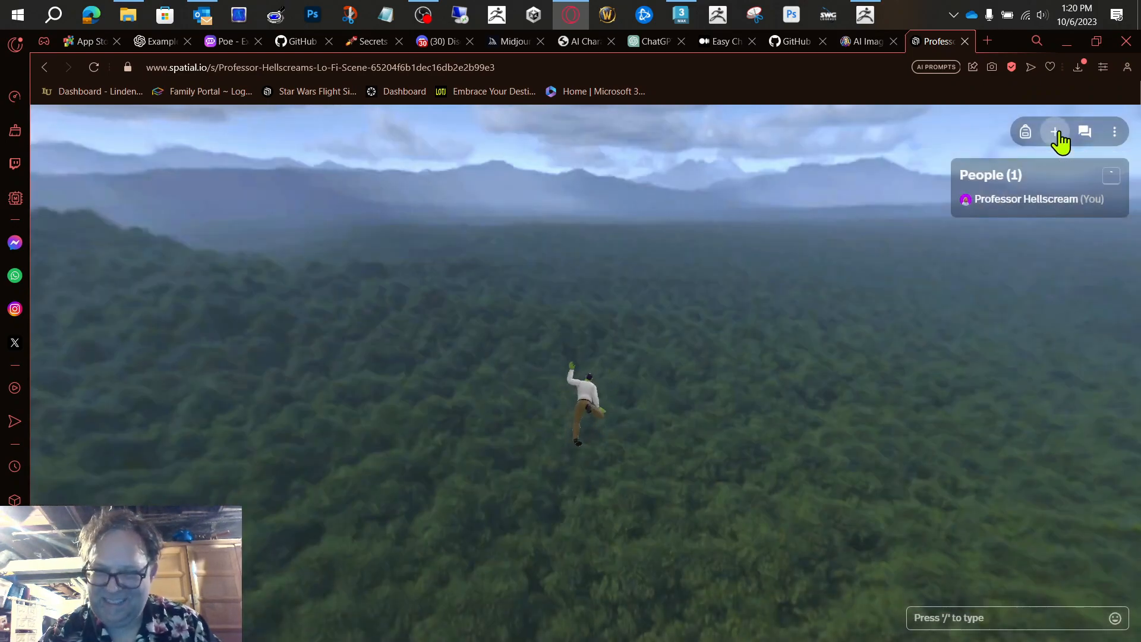
click(1057, 133)
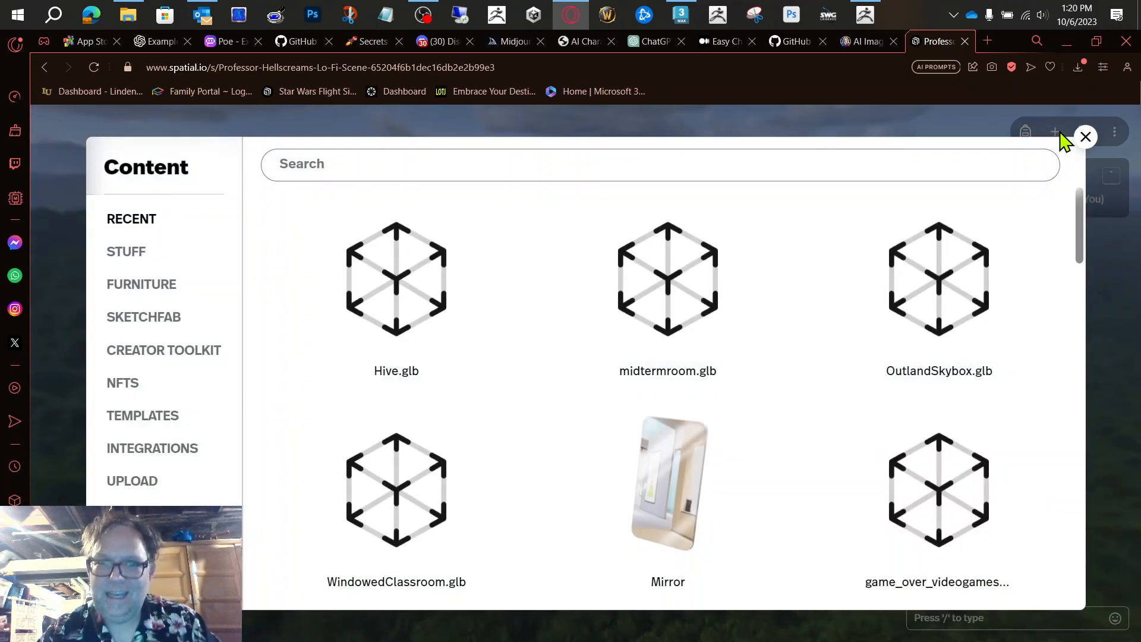
click(365, 312)
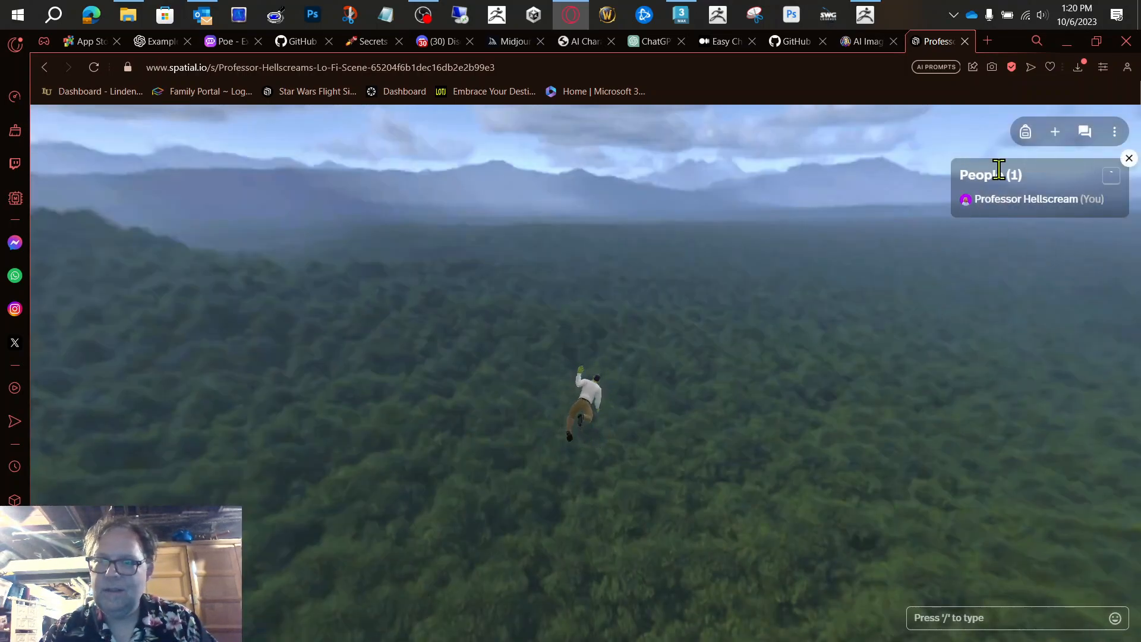
drag(864, 251, 842, 63)
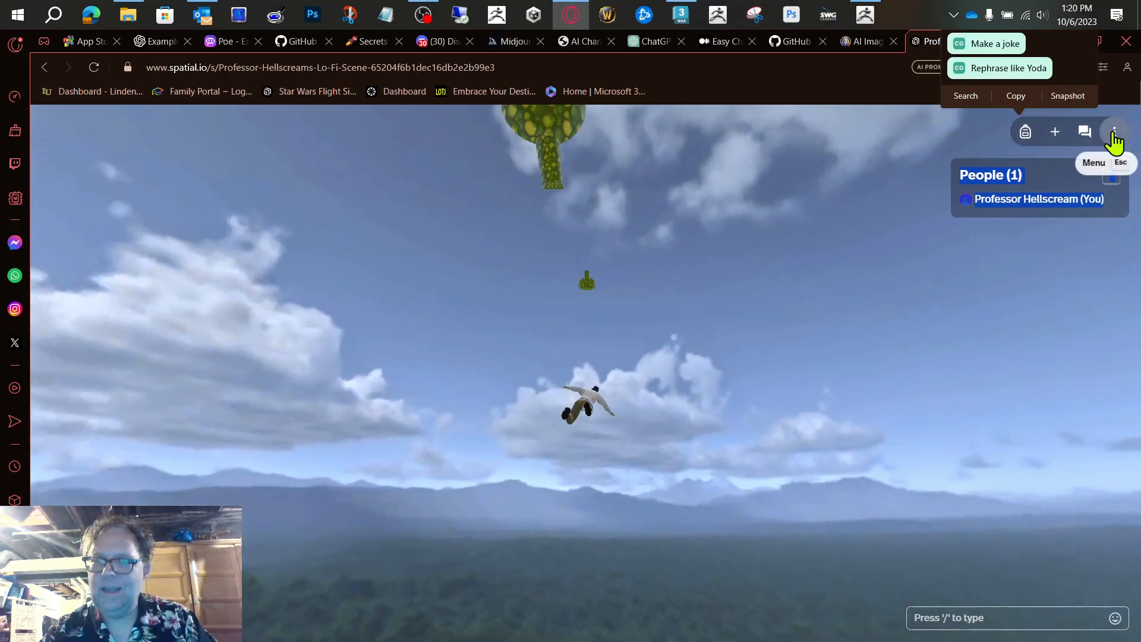
Step: Examine the space's General, Space and Misc settings for environment options
click(1113, 133)
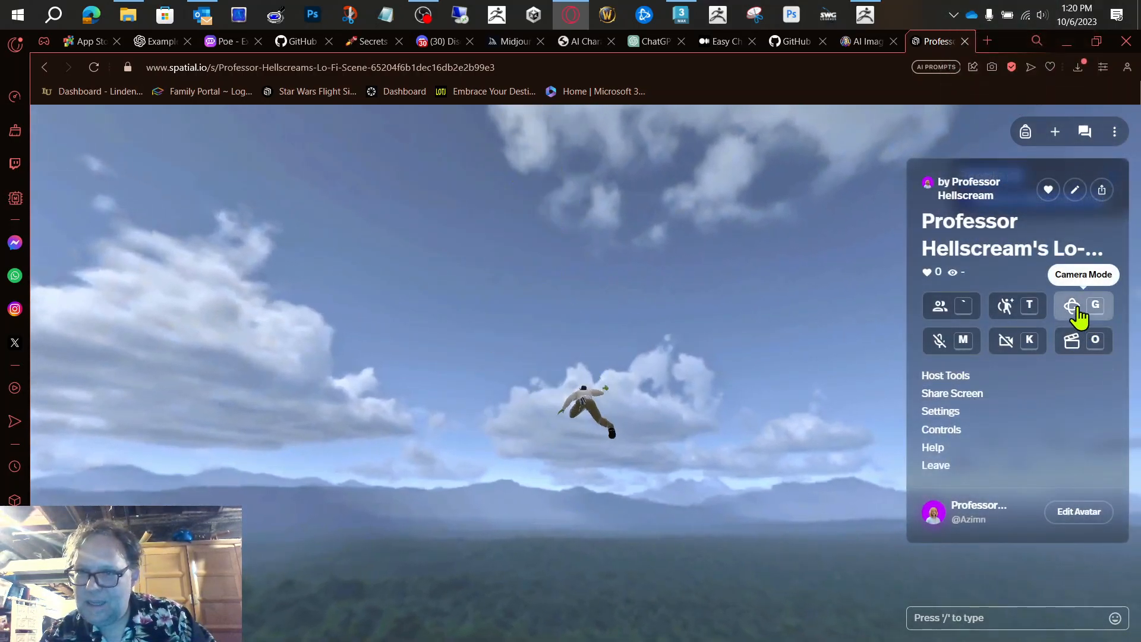
click(955, 416)
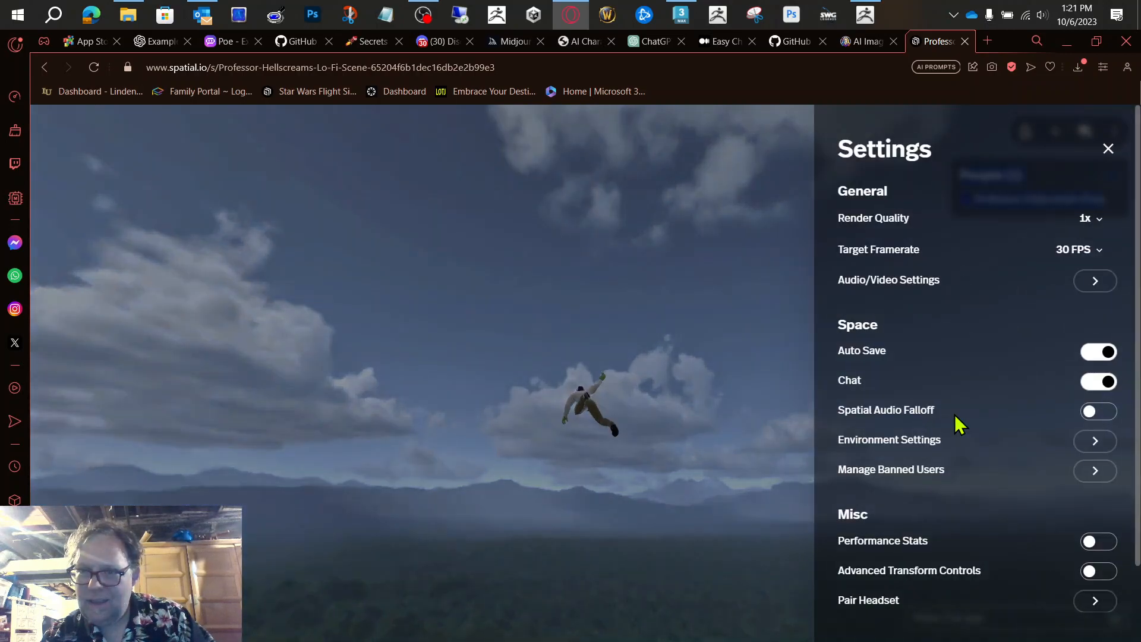
scroll(987, 380, down, 1)
scroll(989, 380, up, 1)
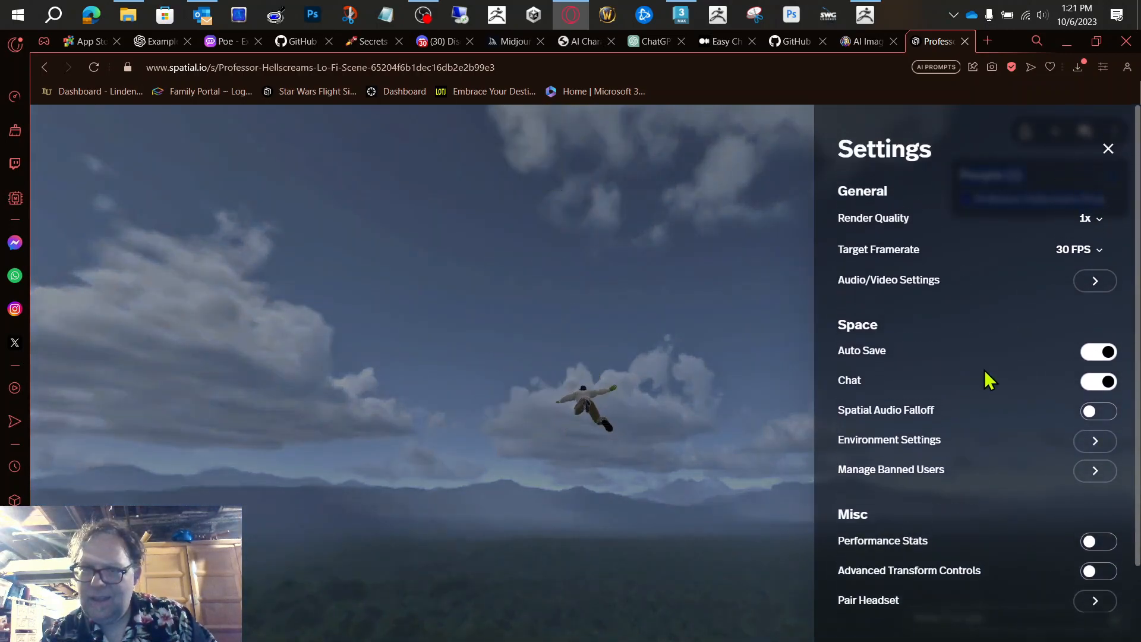
scroll(989, 379, down, 2)
scroll(987, 380, up, 1)
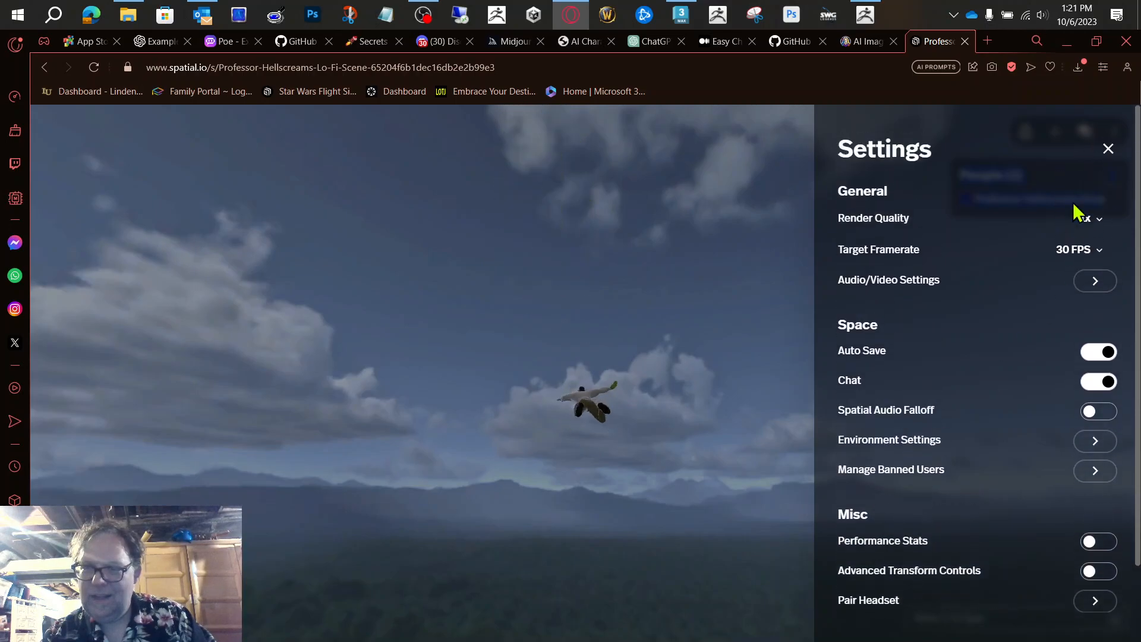
click(1108, 149)
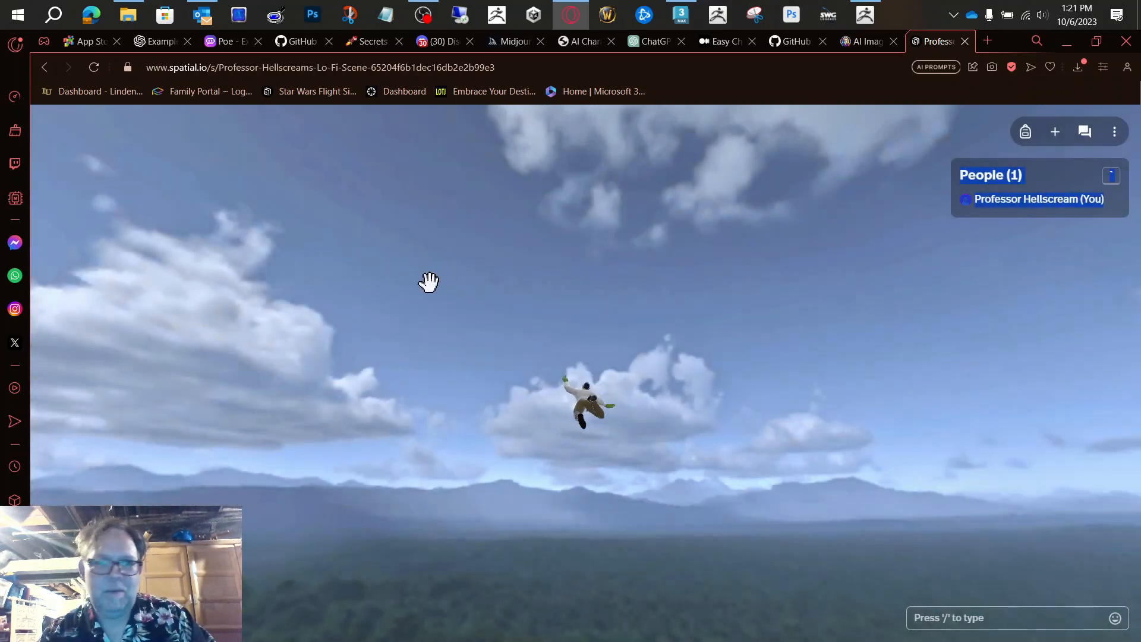
Step: Leave this space and create a new one from Upload Custom Space
click(40, 69)
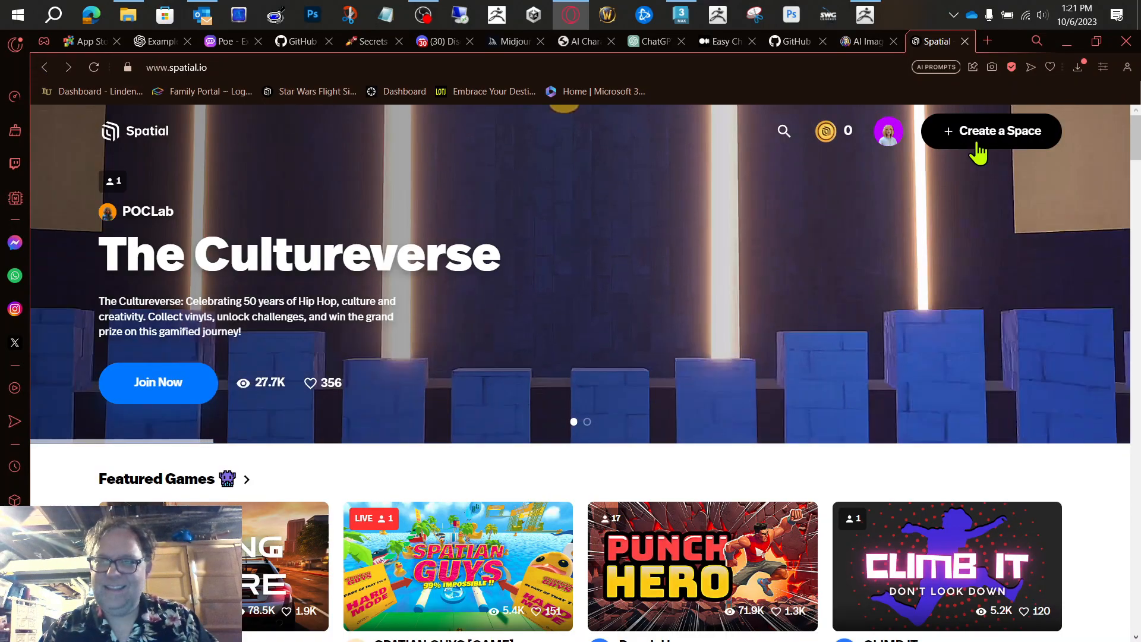
click(979, 148)
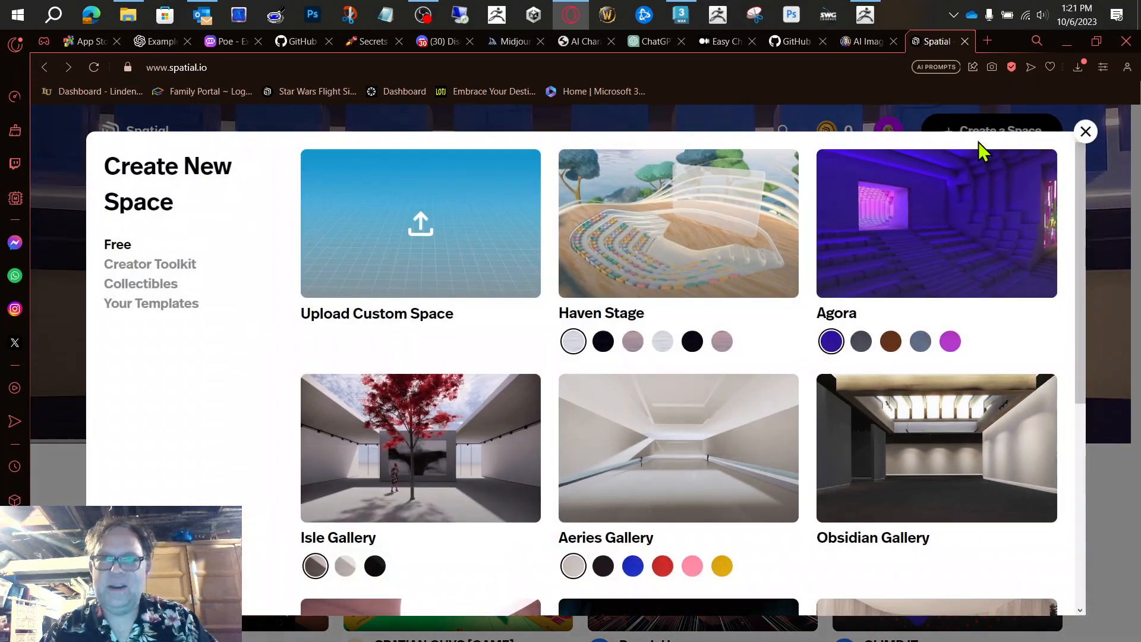
click(376, 273)
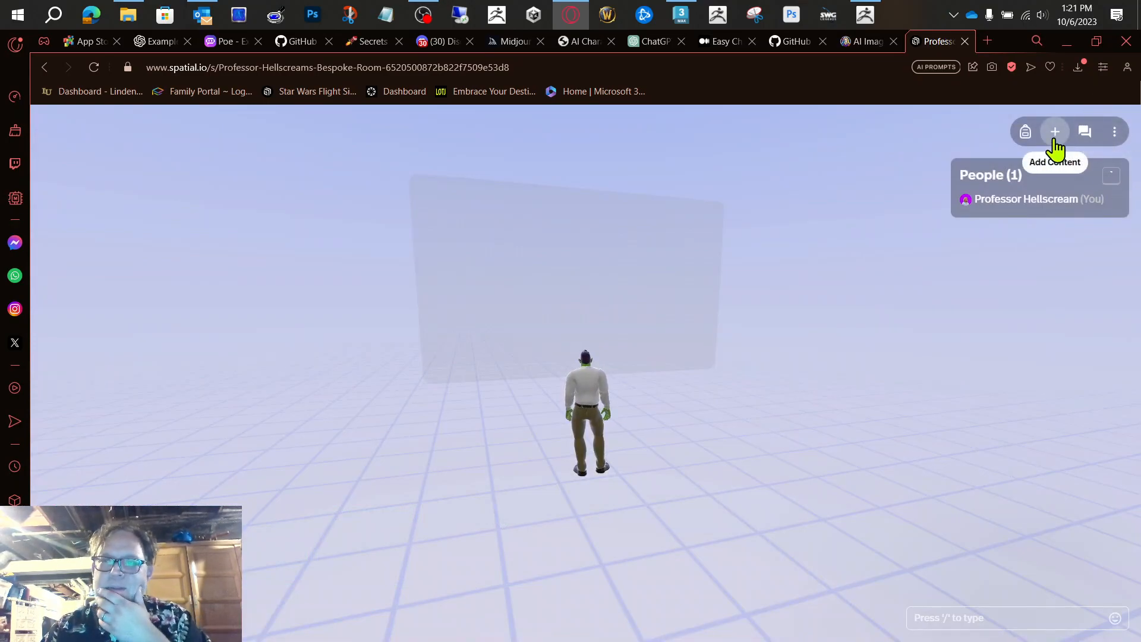
Step: Add Hive.glb from the recent content to the new space
click(1114, 132)
click(1114, 132)
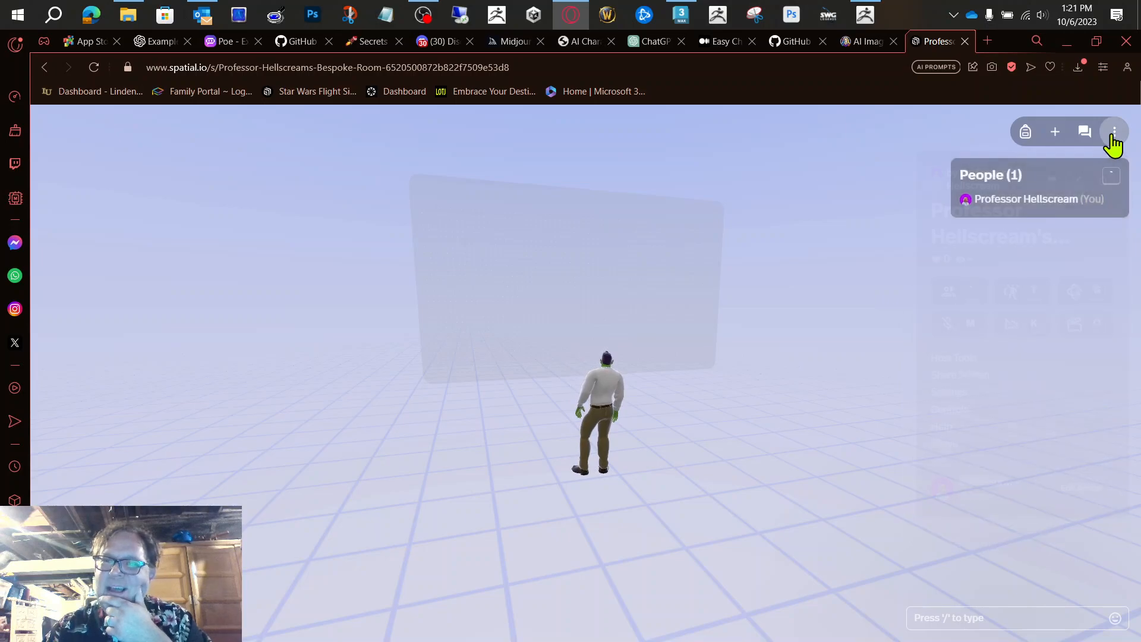
click(1056, 135)
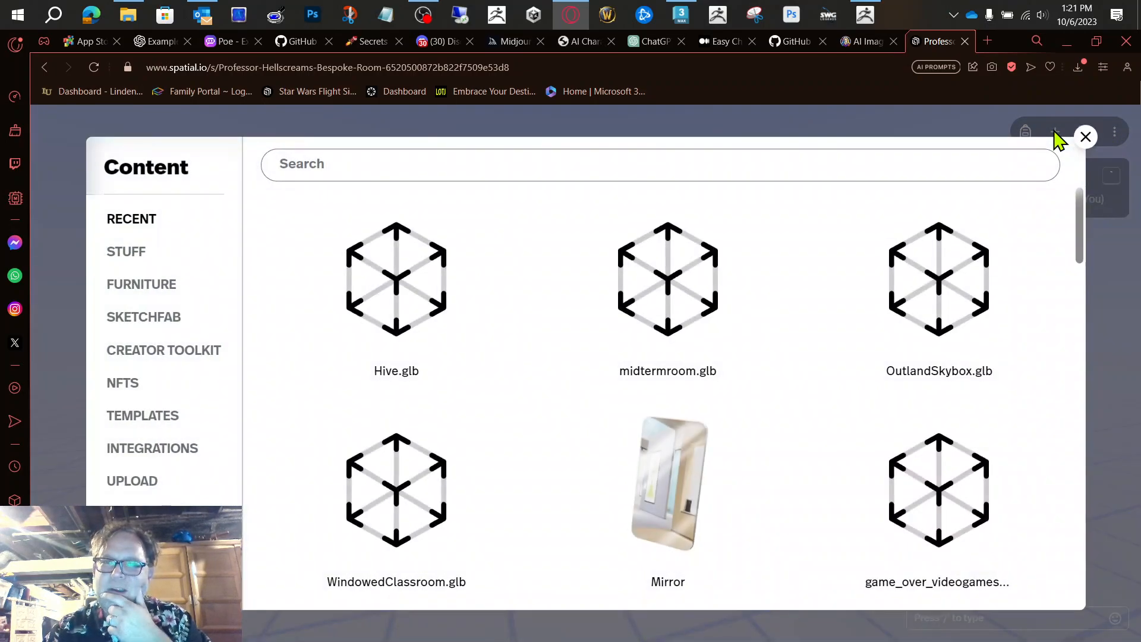
click(392, 312)
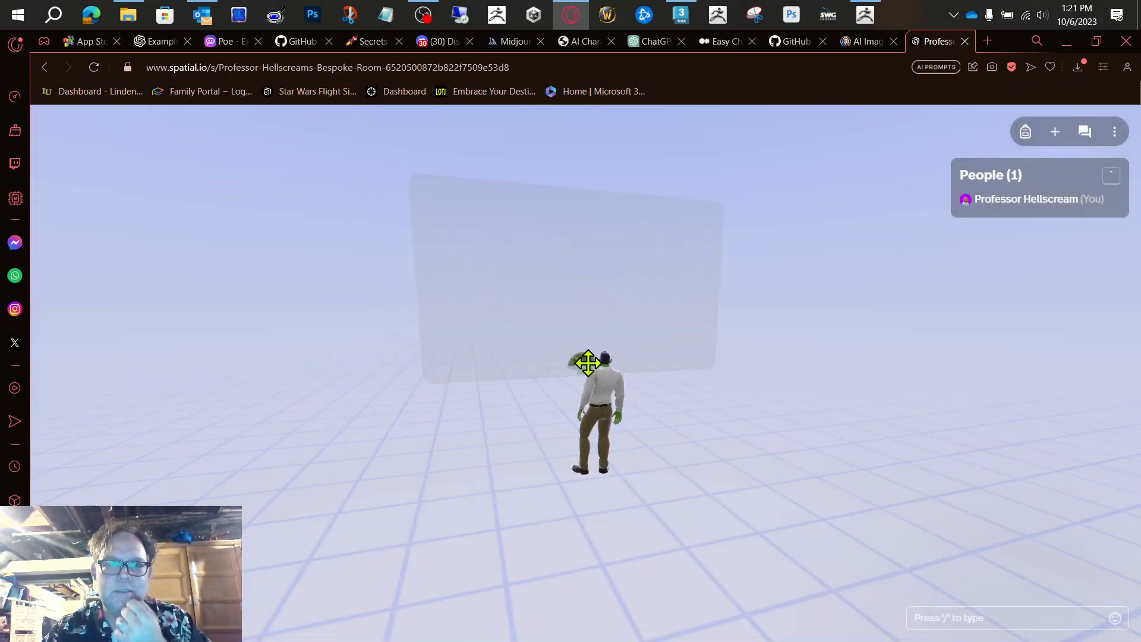
Step: Scale the hive model to 67.68 and position it at x -1.98, y -0.08, z -1.04
click(587, 366)
drag(978, 496, 1041, 494)
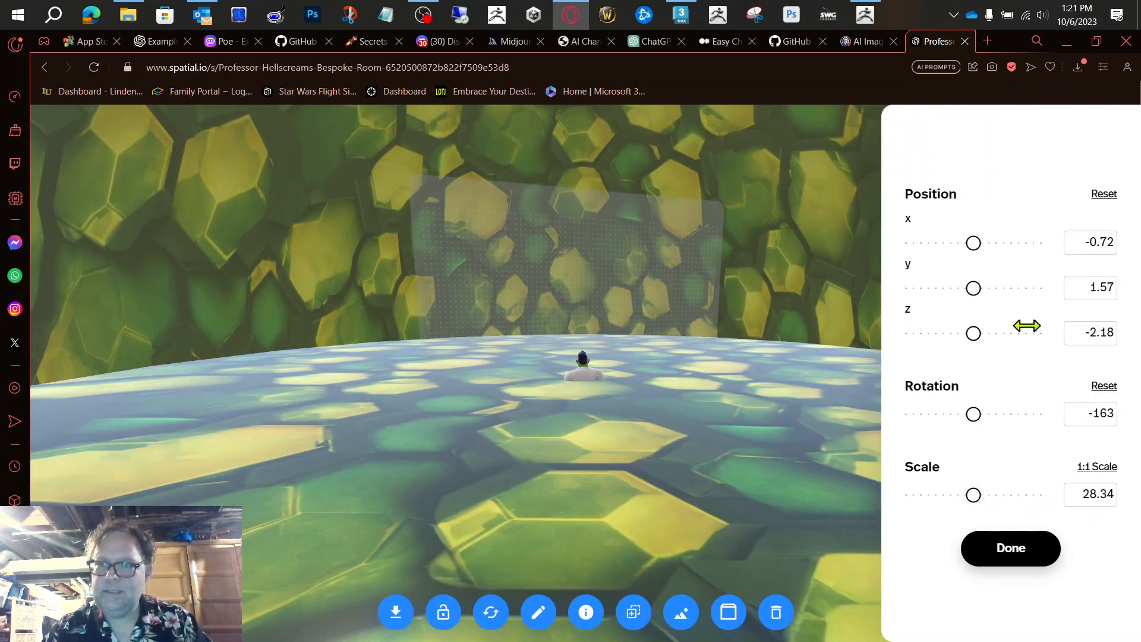
drag(816, 397, 865, 317)
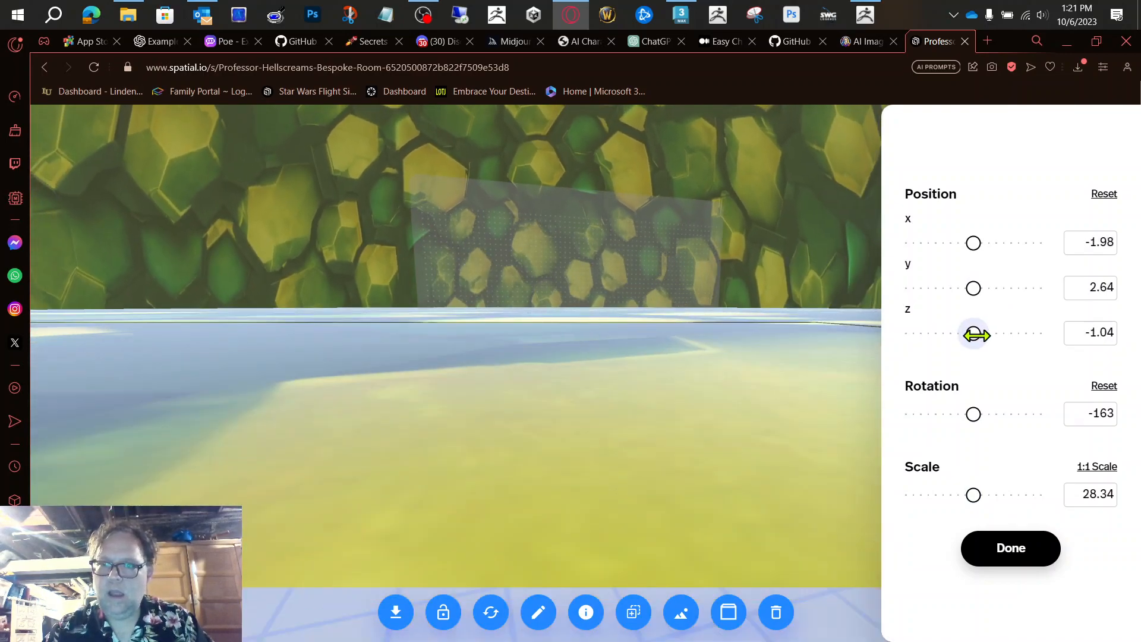
drag(977, 290, 941, 287)
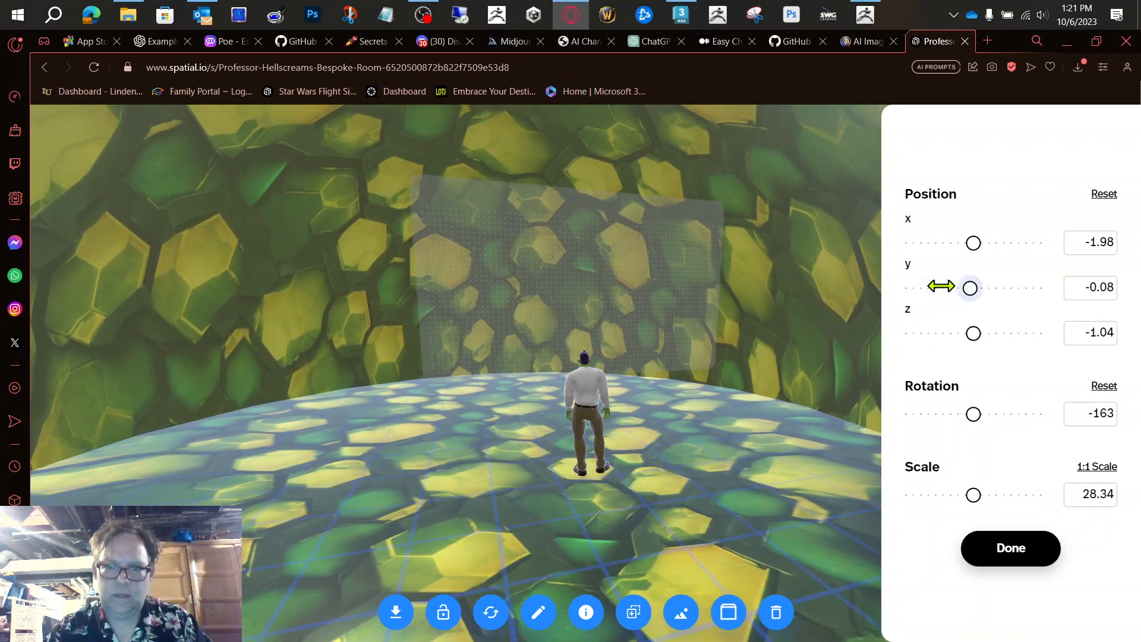
drag(976, 495, 1004, 493)
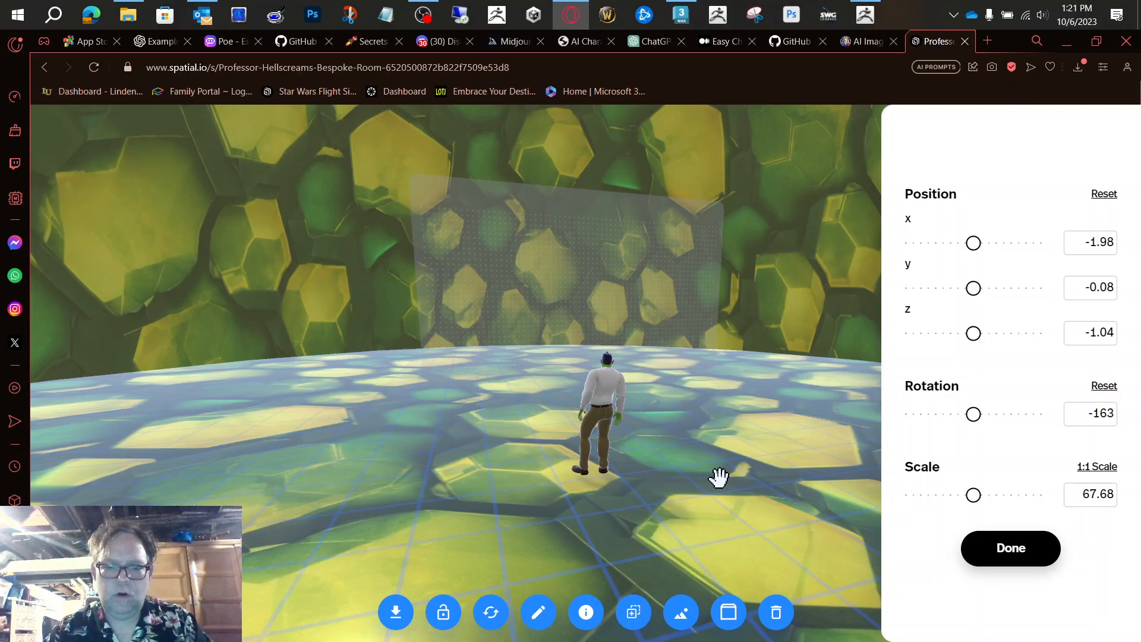
Step: Walk the avatar across the hive floor toward the tunnel entrance to check the enlarged model's size
key(d)
key(w)
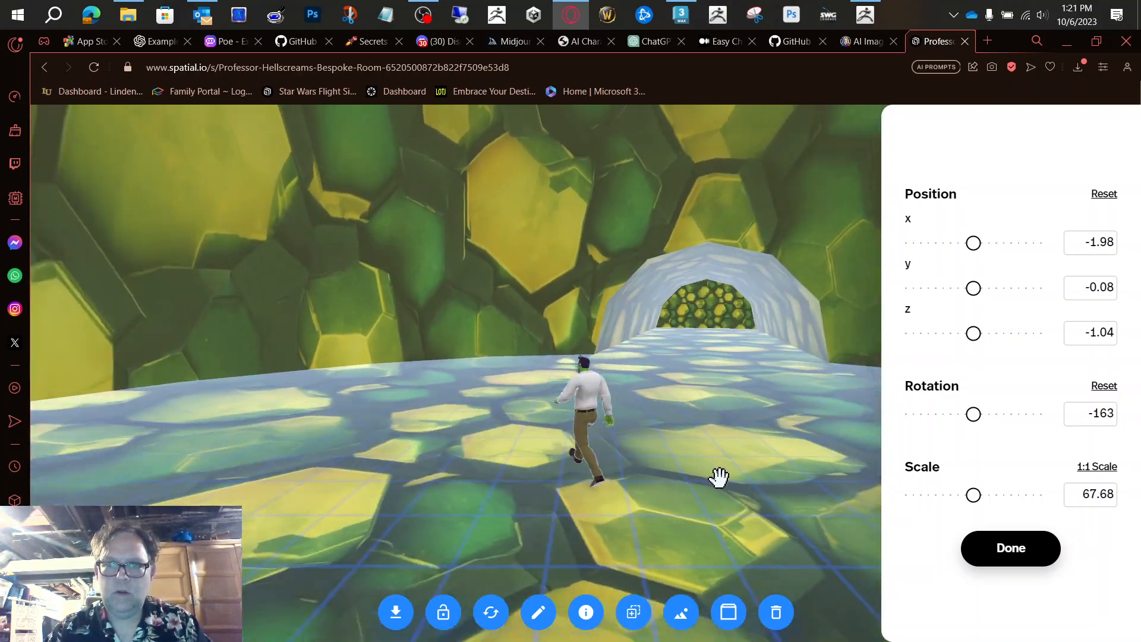
key(d)
key(a)
key(w)
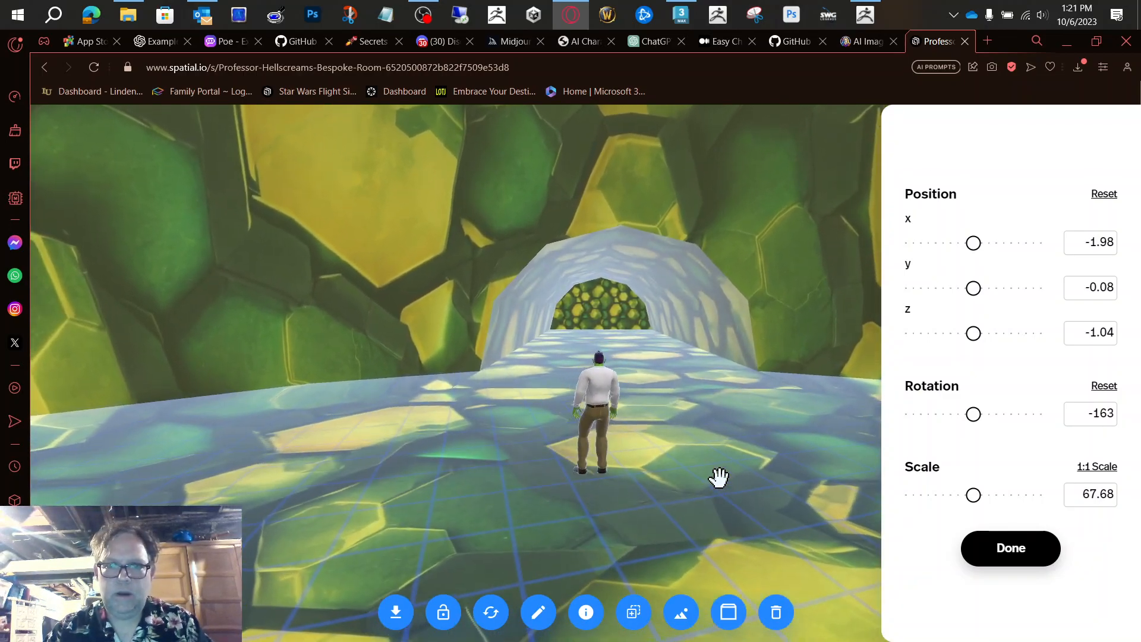
Step: Finish editing the hive model's placement and open the library for adding content to the space
click(986, 561)
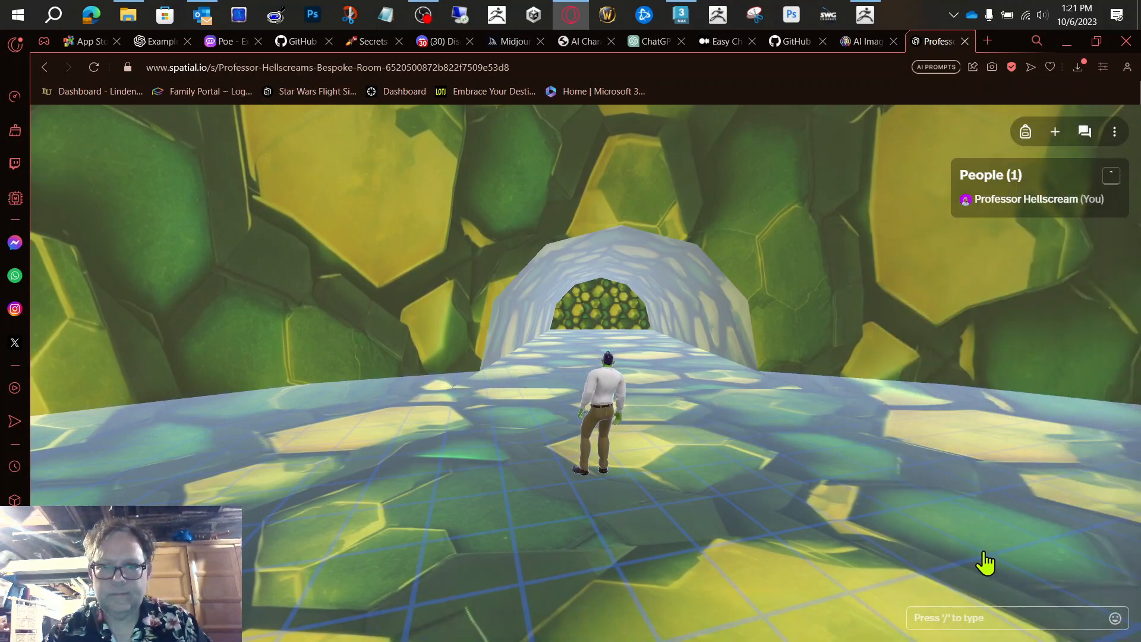
click(1057, 133)
click(1059, 135)
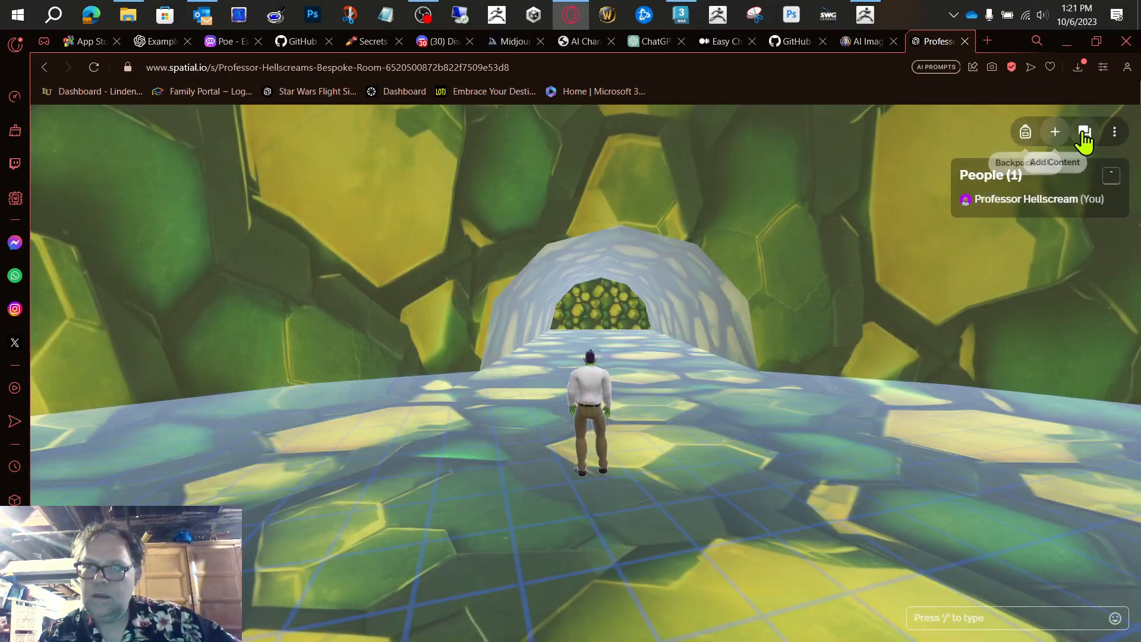
click(1113, 134)
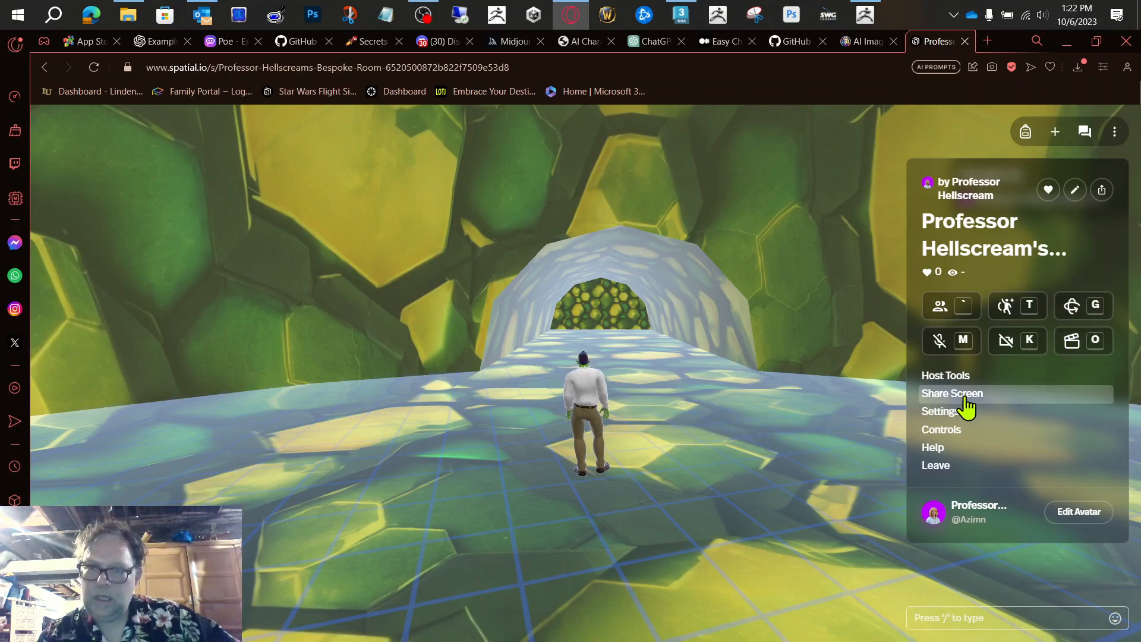
click(1055, 130)
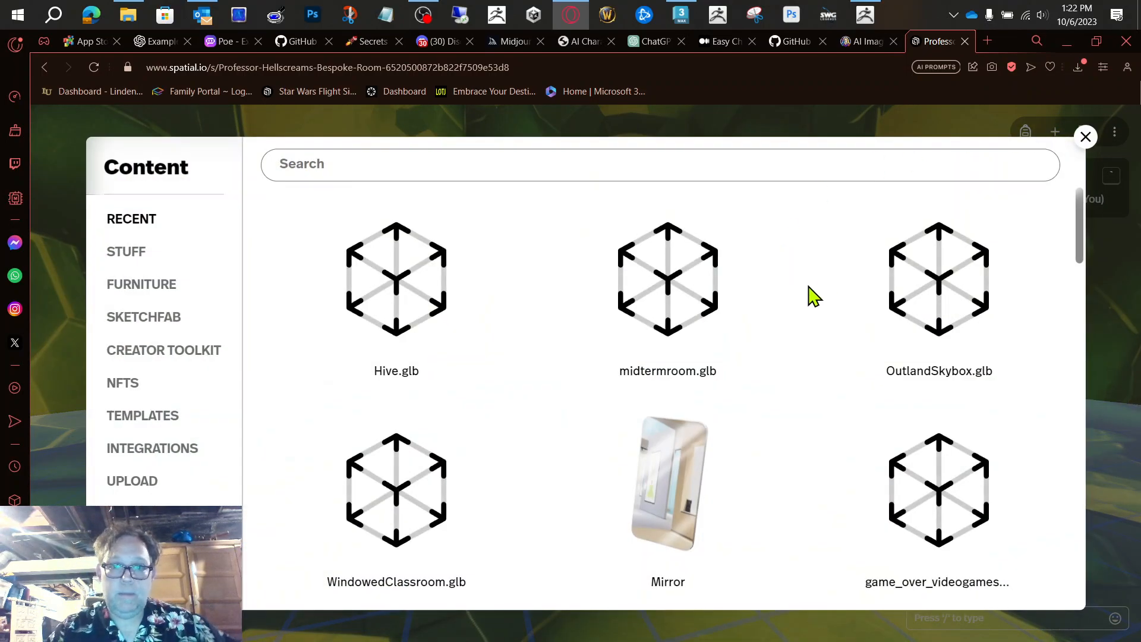
Step: Browse the recent content and the Sketchfab models for something to place in the hive
scroll(767, 318, down, 2)
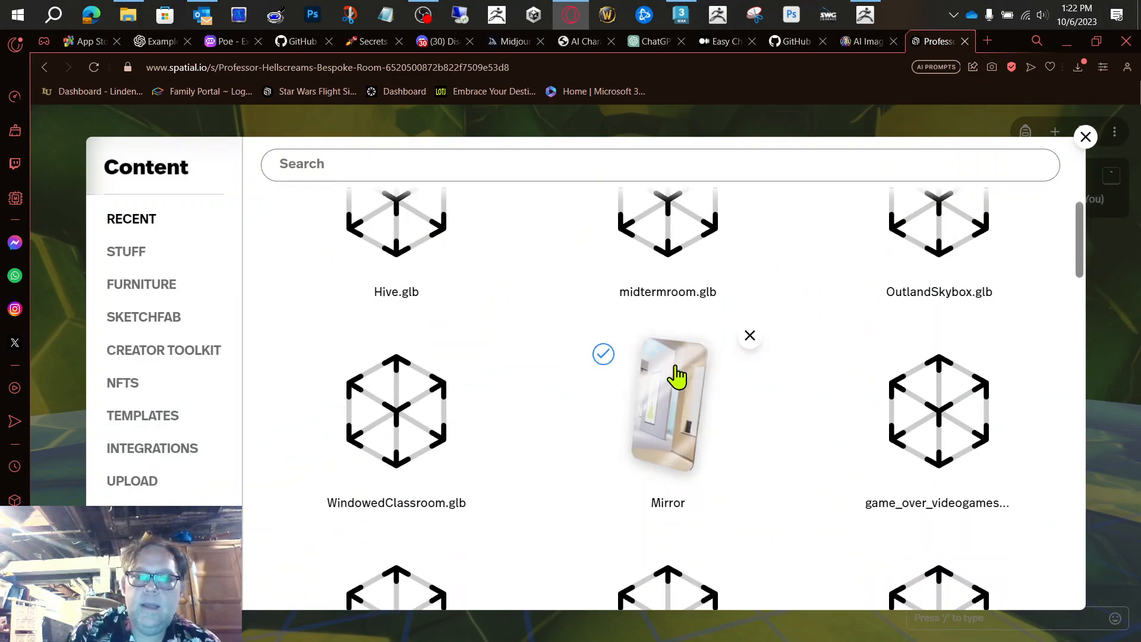
scroll(824, 400, down, 4)
scroll(823, 400, down, 2)
scroll(823, 400, up, 6)
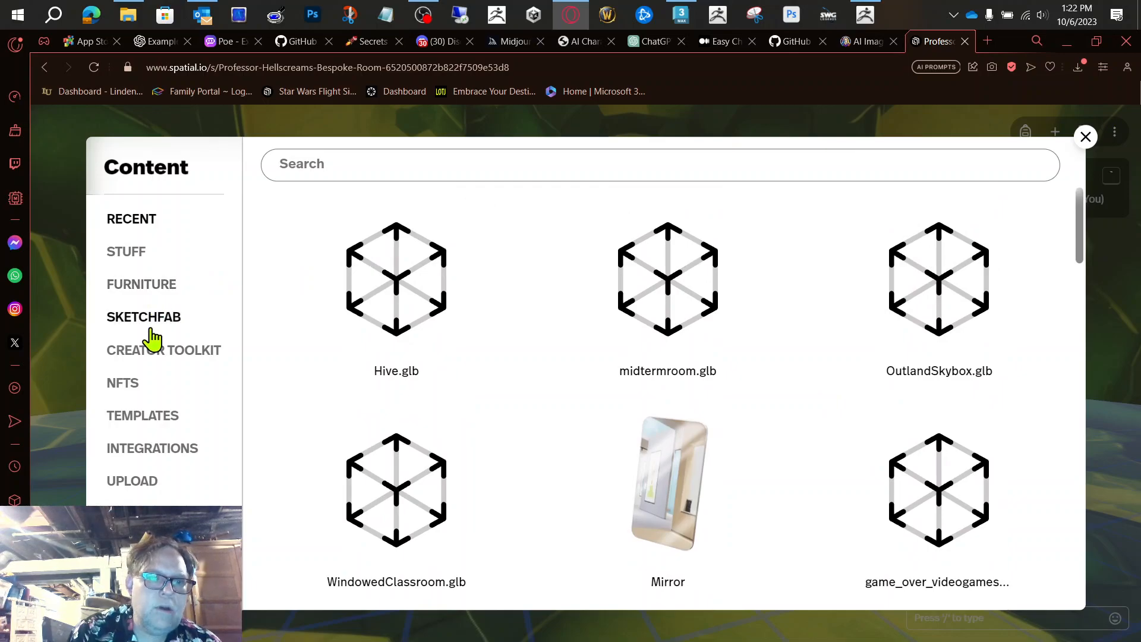
click(151, 329)
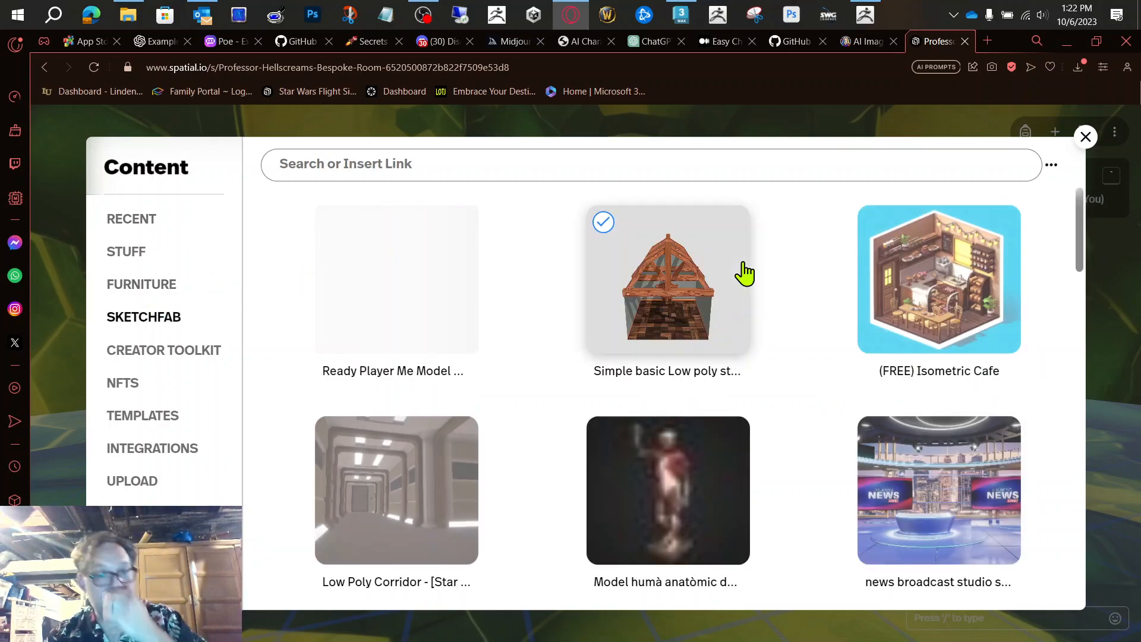
scroll(809, 337, down, 5)
scroll(808, 336, up, 6)
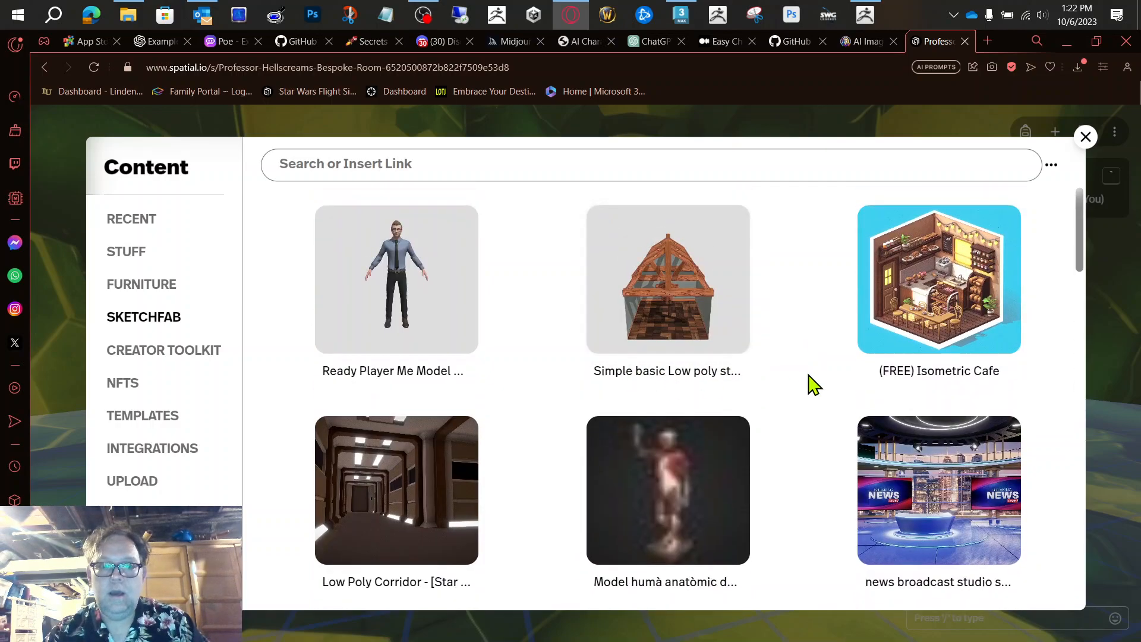
scroll(791, 388, down, 2)
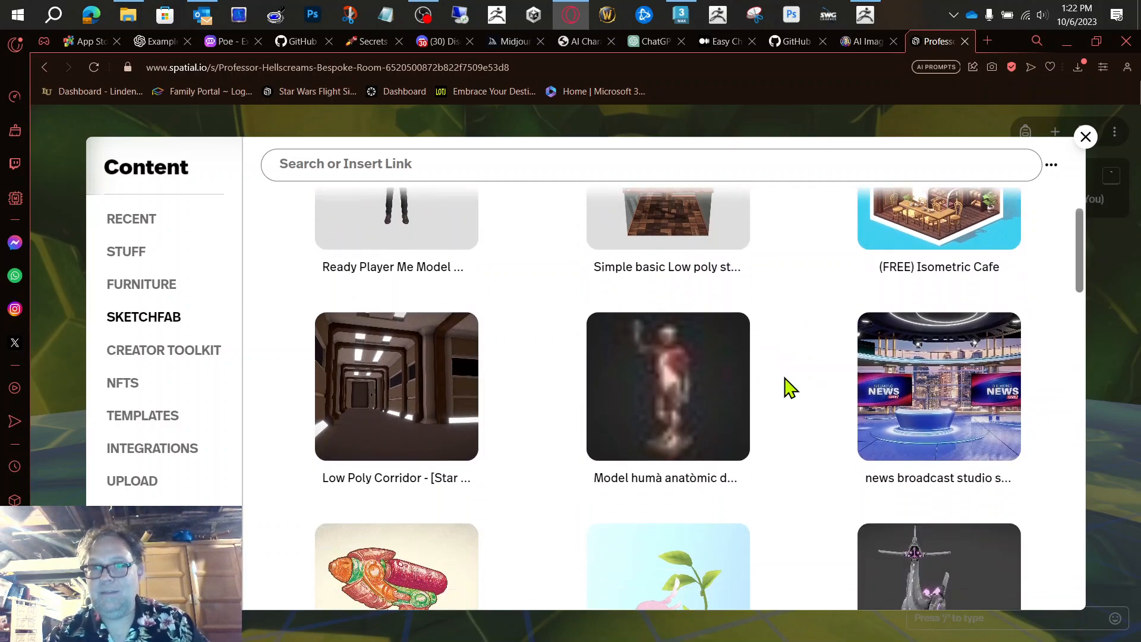
scroll(791, 388, up, 2)
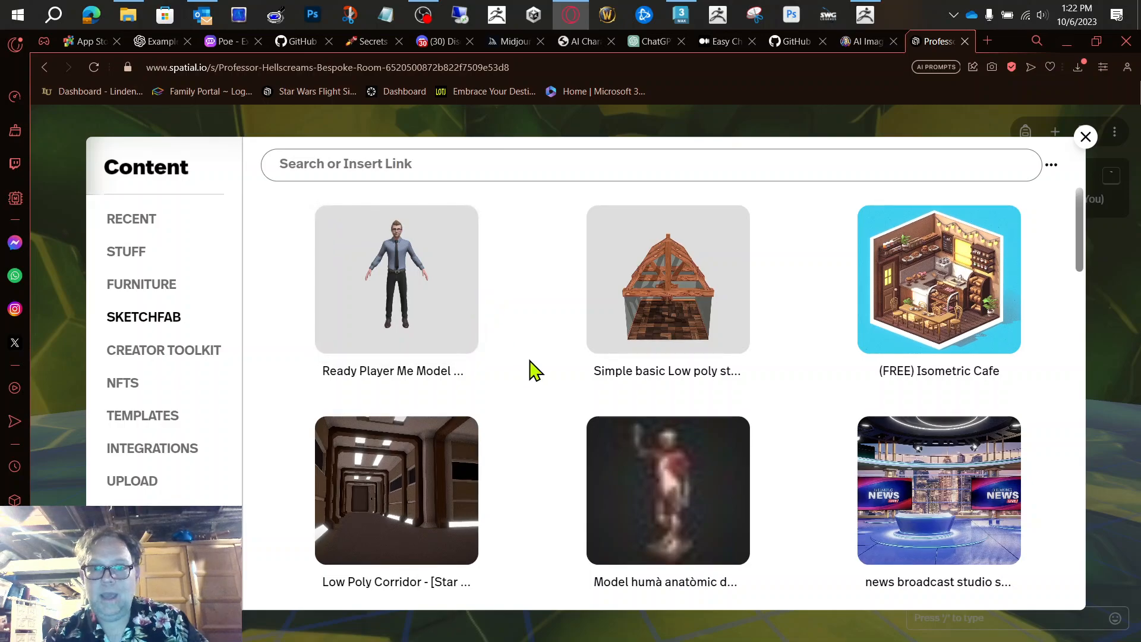
scroll(533, 369, down, 3)
scroll(581, 437, down, 2)
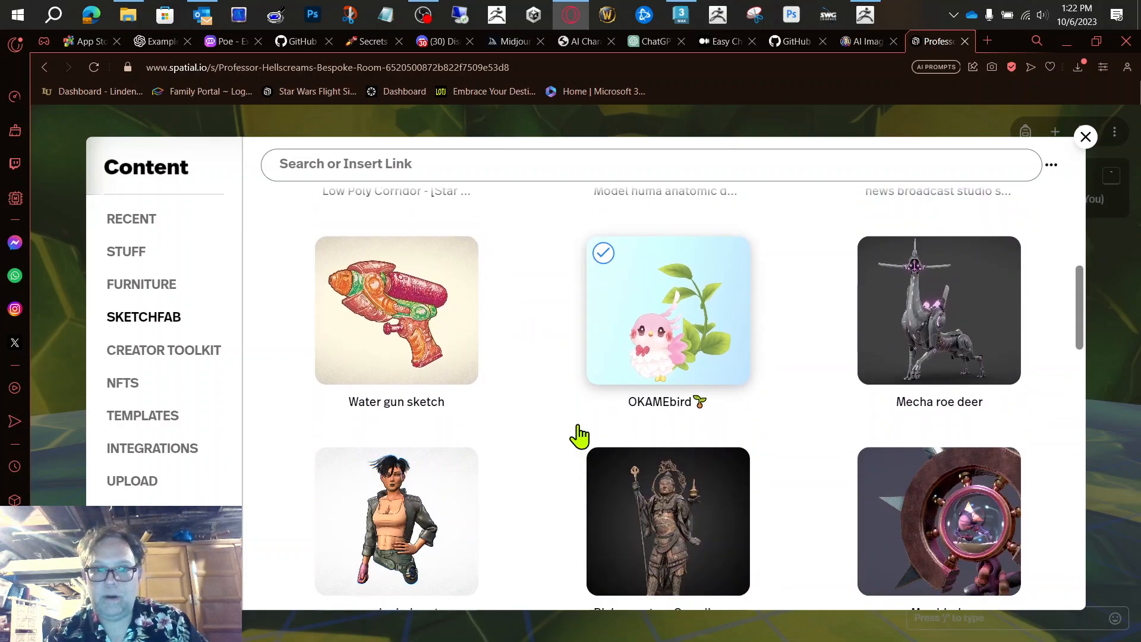
scroll(580, 435, up, 5)
Step: Search Sketchfab for "alien", add the Alien World Explorer model to the hive and open its placement settings
click(457, 166)
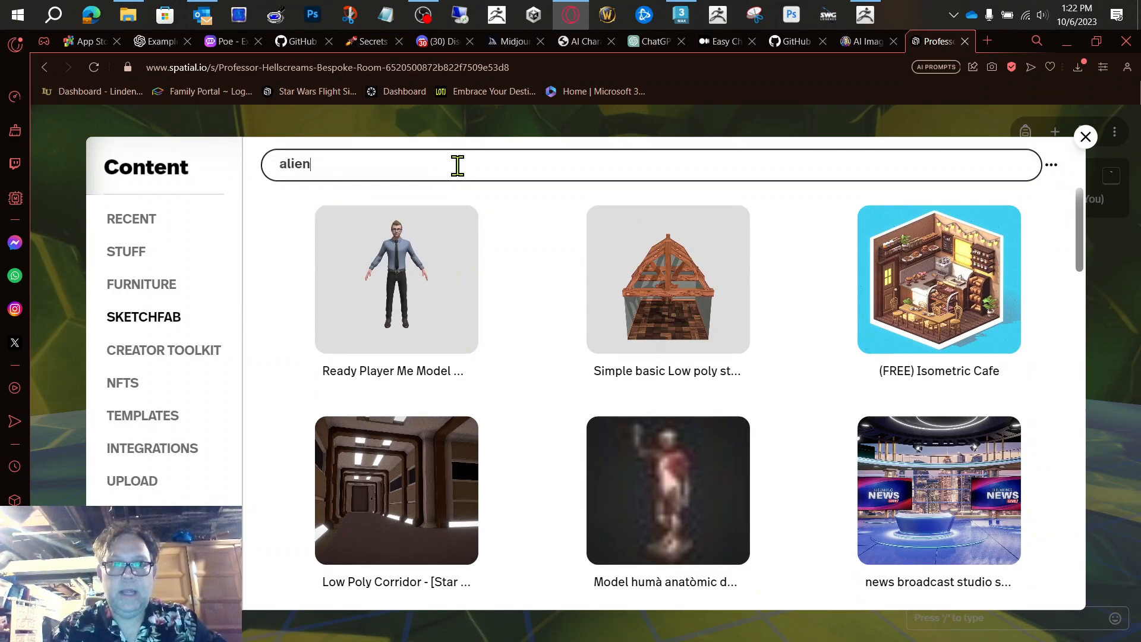
key(Return)
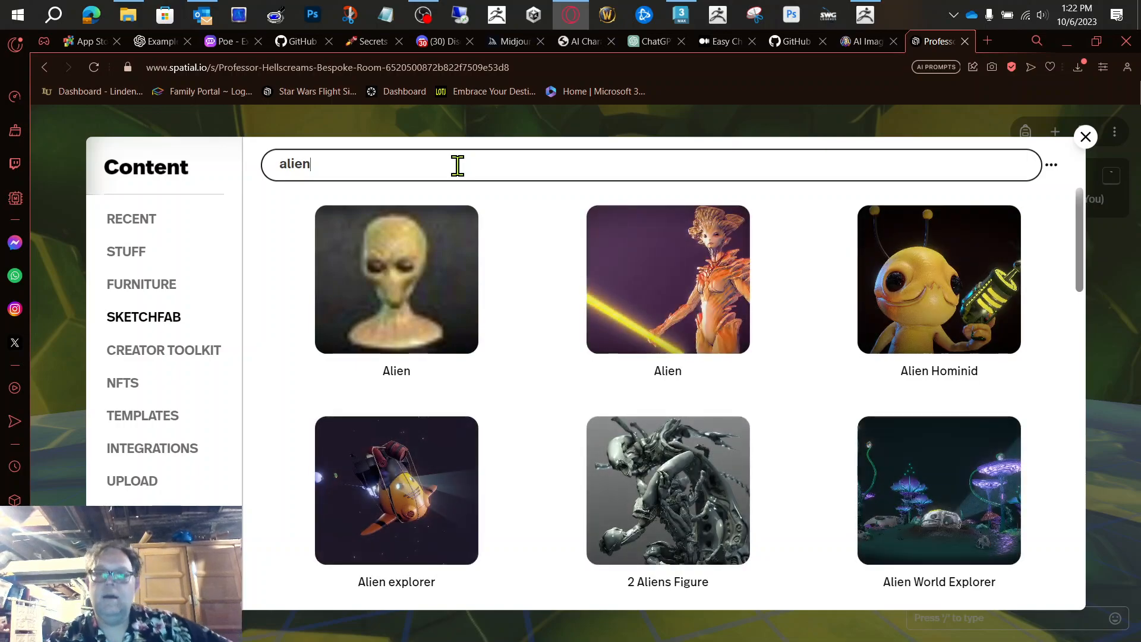
scroll(842, 374, down, 5)
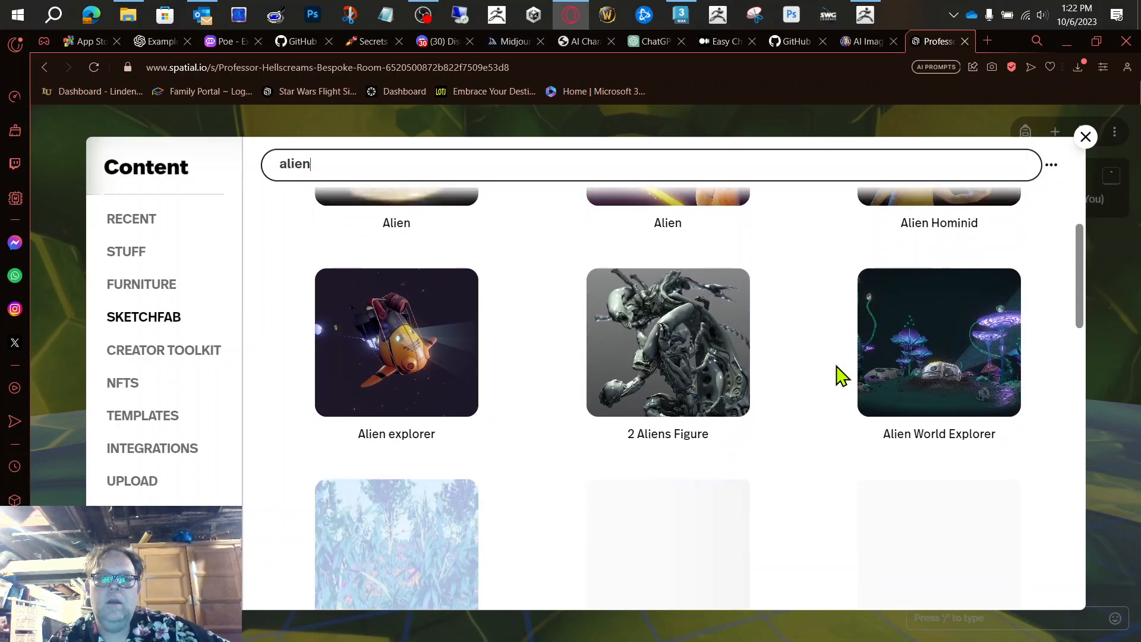
scroll(842, 375, up, 1)
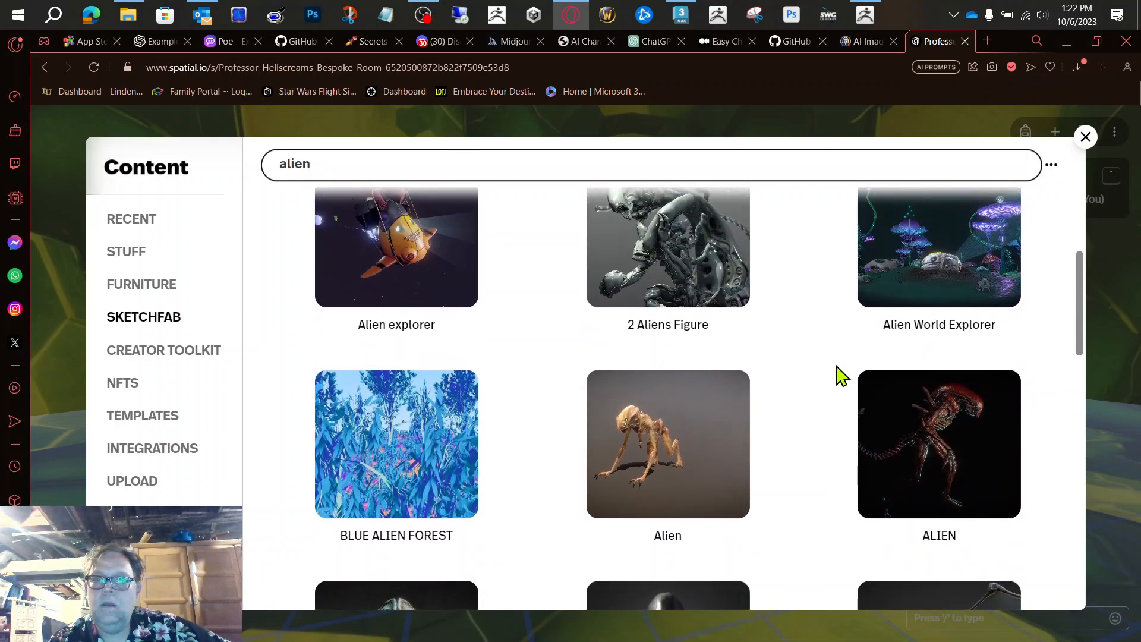
click(901, 292)
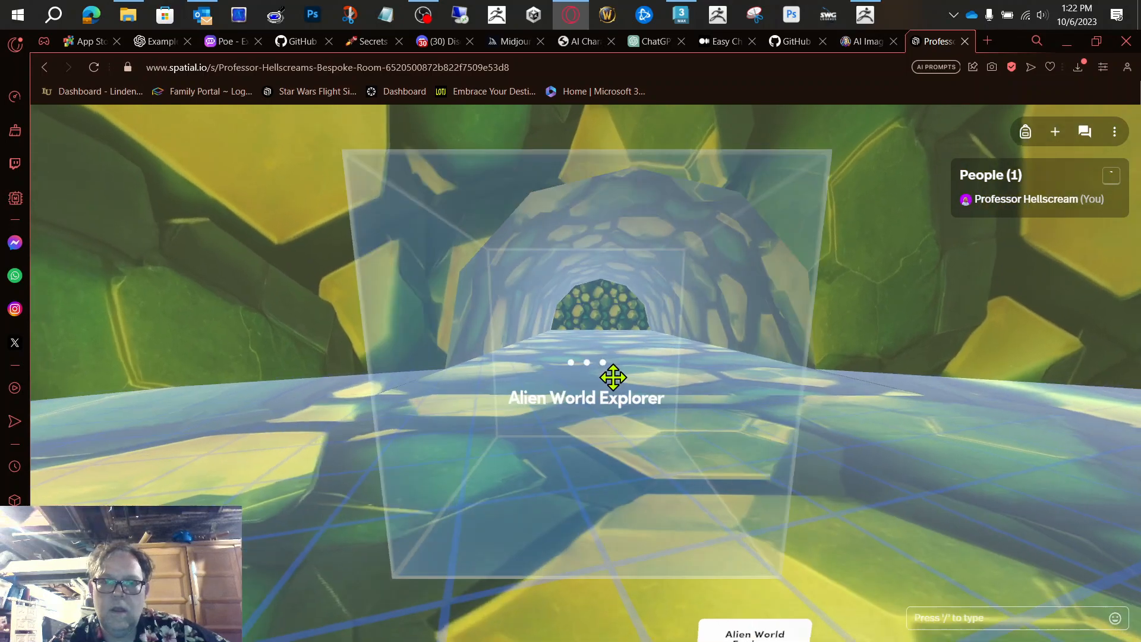
click(613, 377)
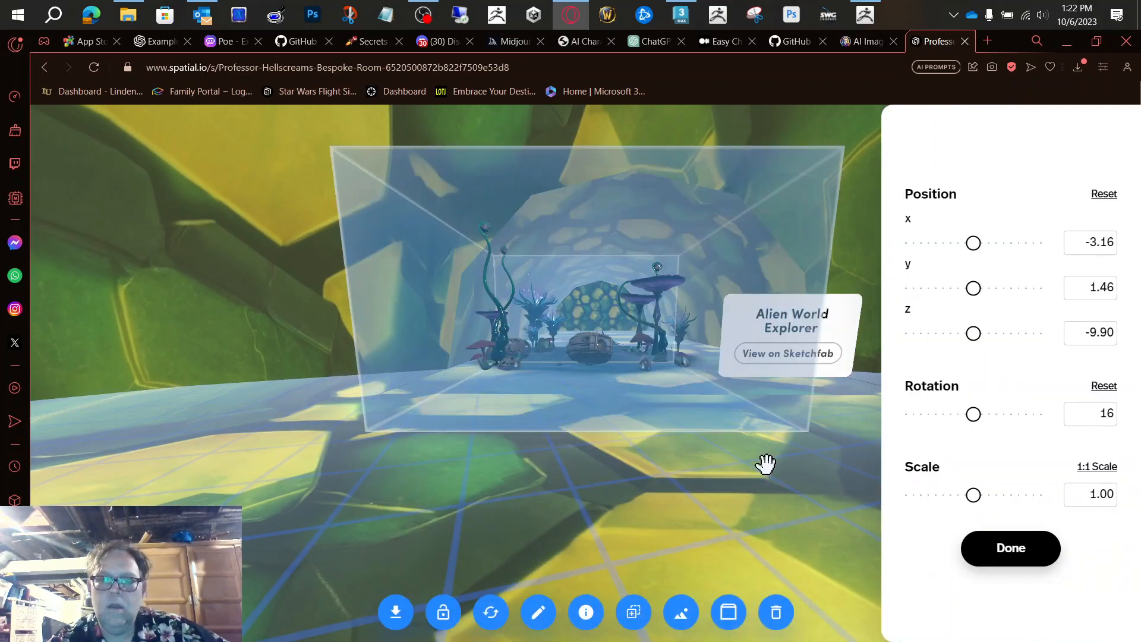
Step: Scale the Alien World Explorer model to 1.31 and move it to x -2.90, z -9.01
scroll(767, 465, down, 5)
scroll(767, 466, up, 1)
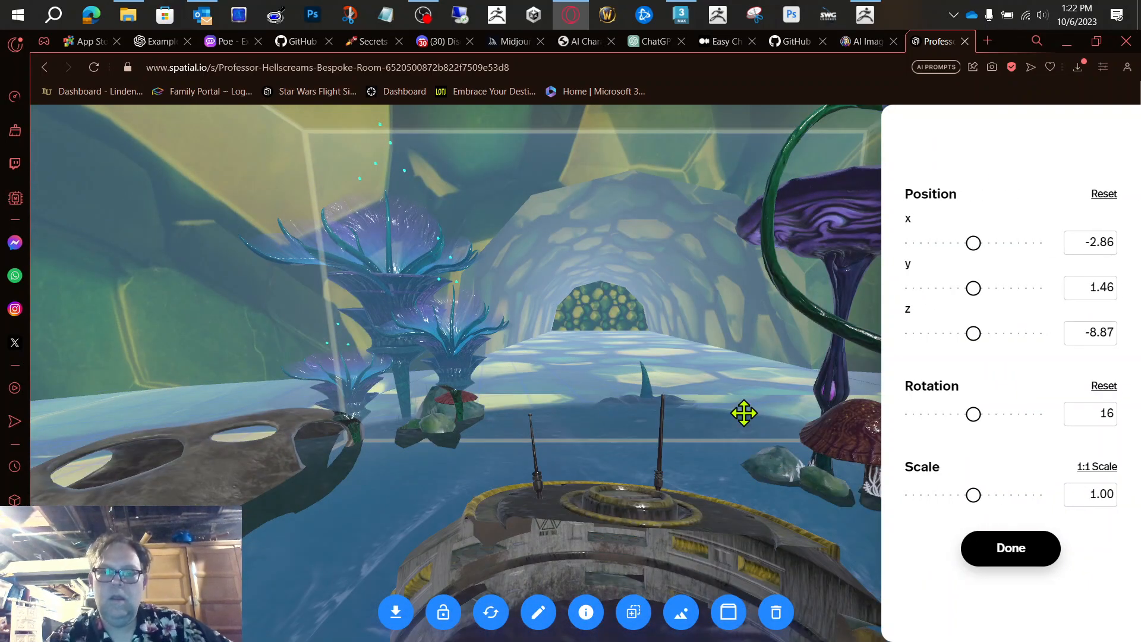
mouse_move(977, 495)
mouse_down()
mouse_move(1019, 495)
mouse_move(973, 495)
mouse_move(1016, 494)
mouse_move(989, 493)
mouse_up()
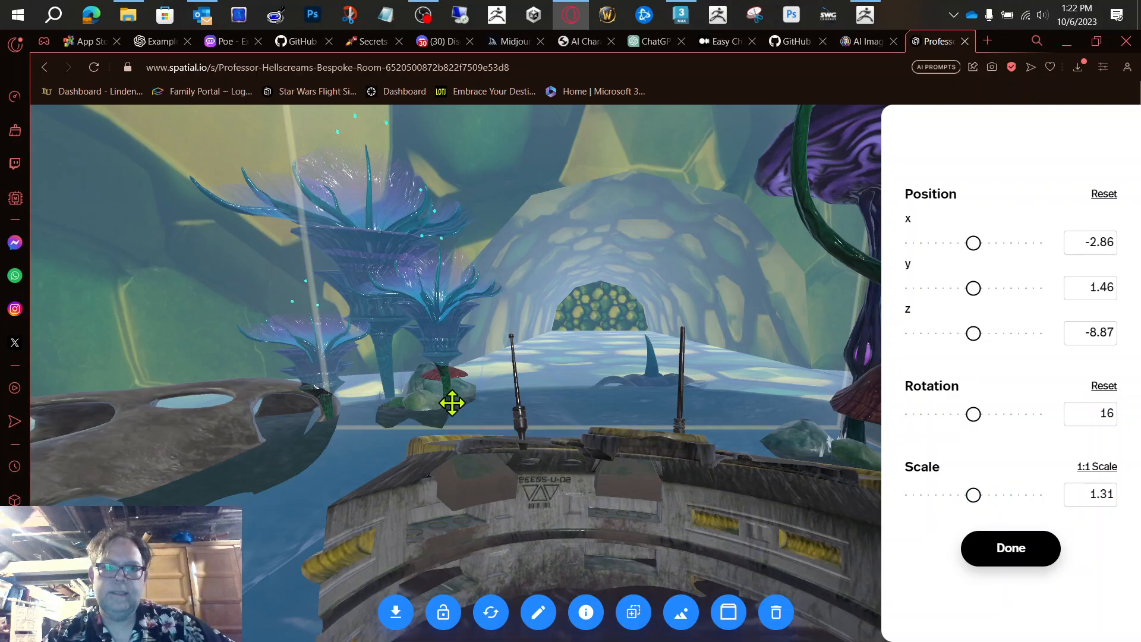
scroll(452, 403, down, 2)
scroll(453, 403, up, 7)
scroll(453, 403, down, 6)
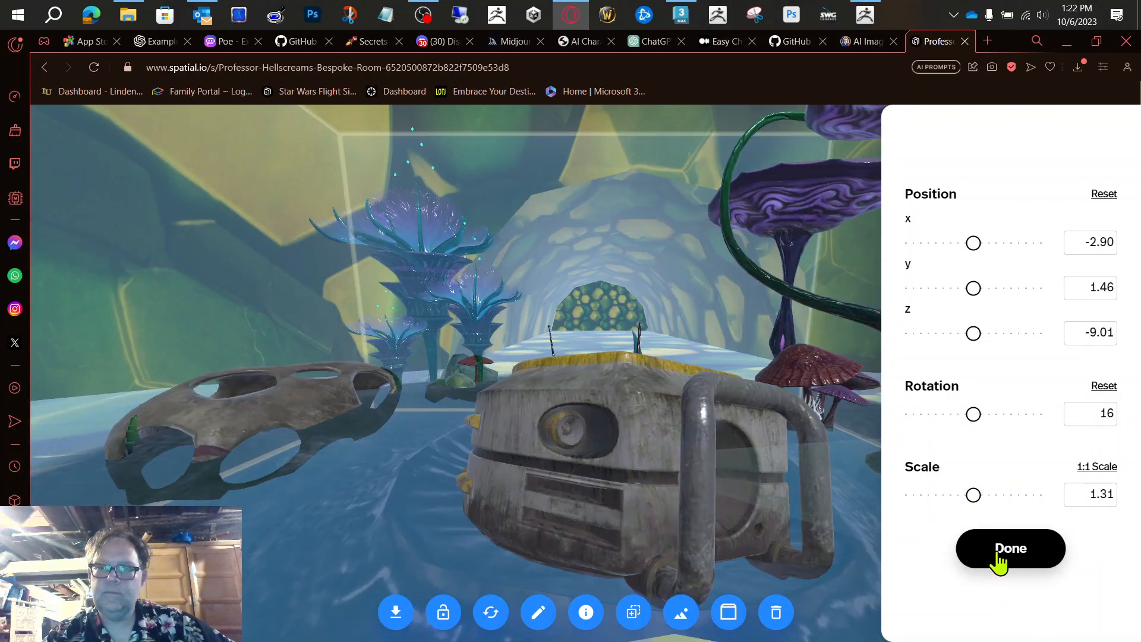
Step: Position the Alien World Explorer model at x -3.37, y -0.35, z -10.58, scale it to 6.27 and finish editing
drag(966, 284, 947, 281)
scroll(566, 348, down, 2)
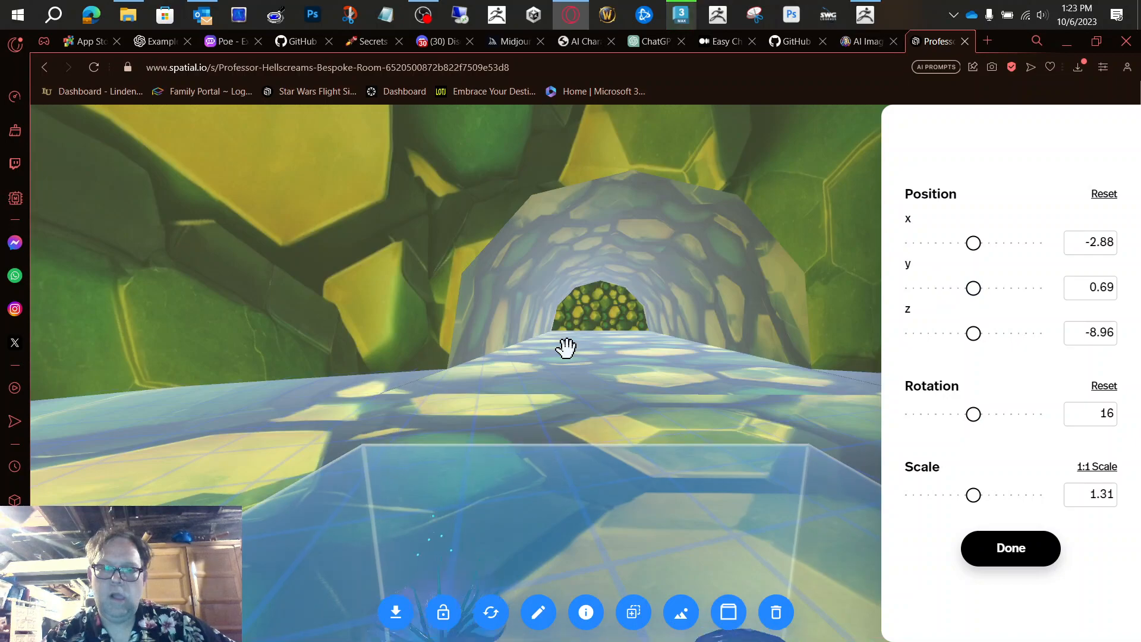
scroll(566, 347, up, 5)
scroll(566, 348, down, 2)
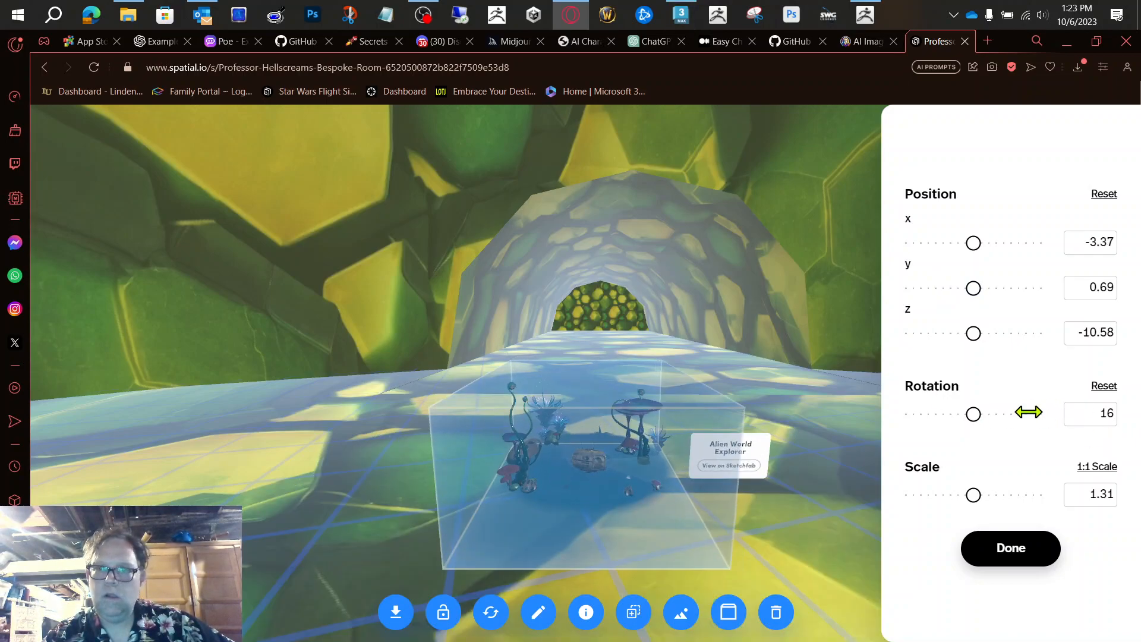
drag(980, 489, 1020, 494)
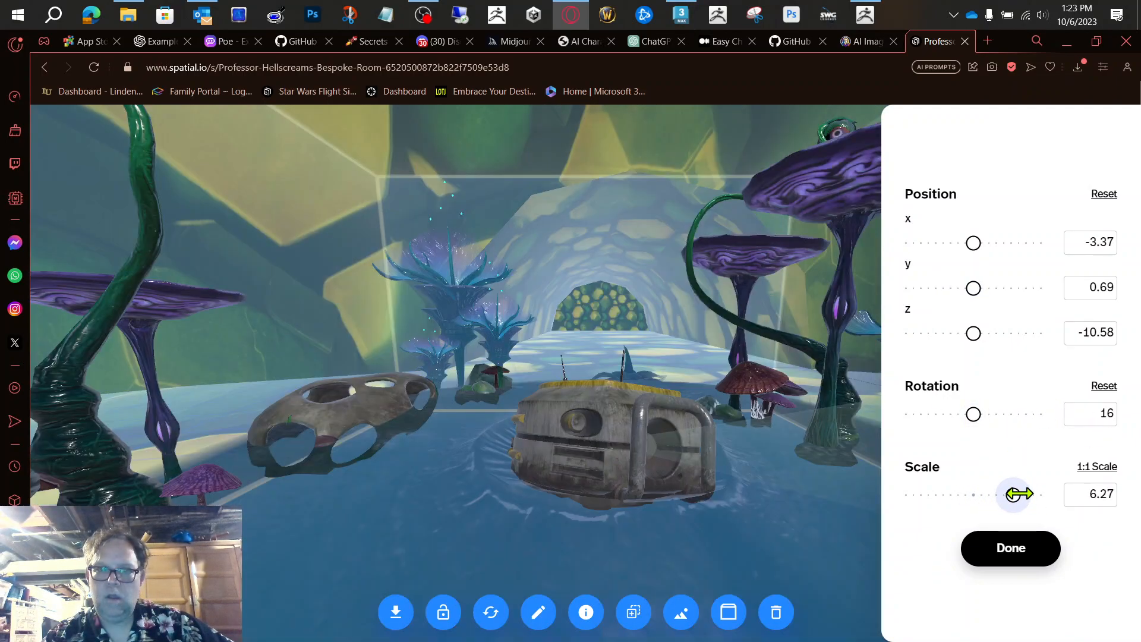
drag(979, 299, 957, 301)
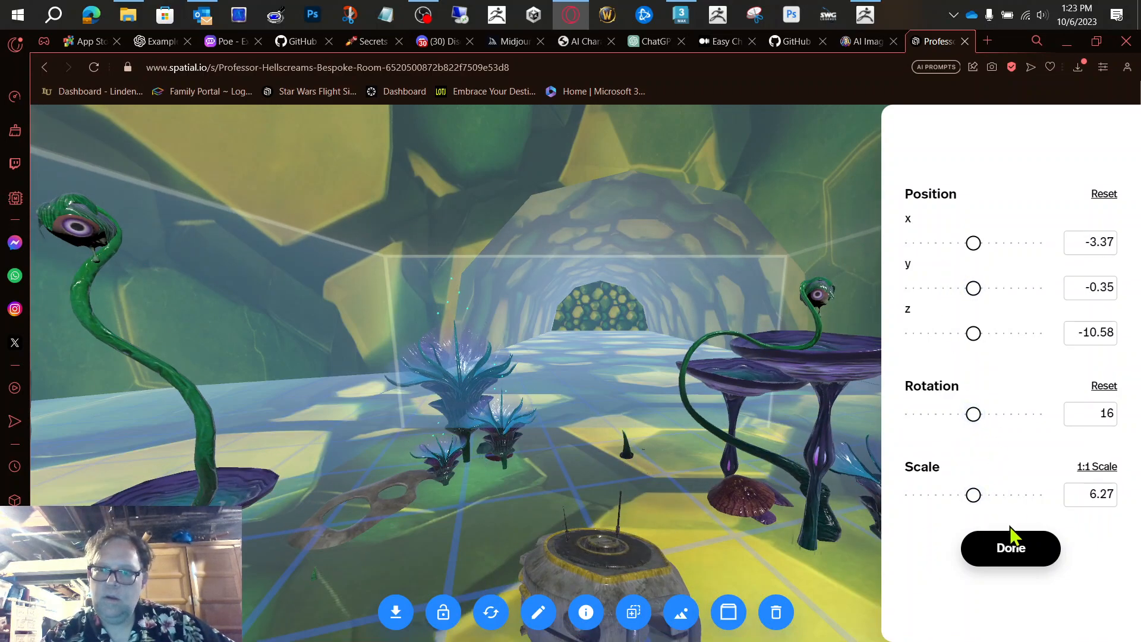
click(1014, 559)
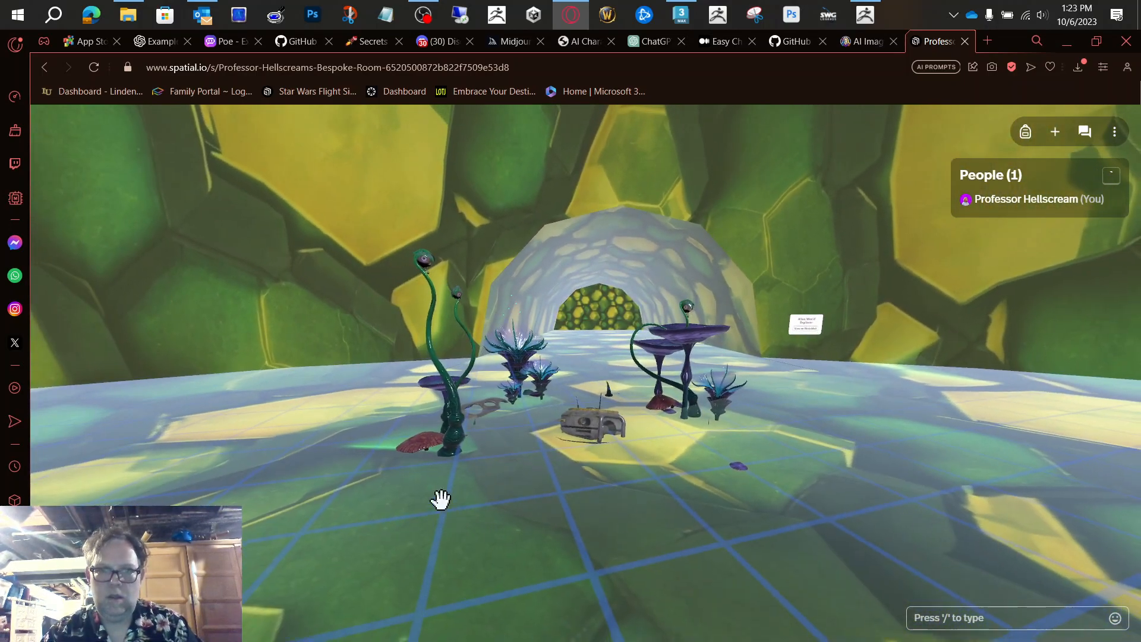
Step: Walk the avatar around the Alien World Explorer model to inspect its size and how it sits on the hive floor
scroll(467, 427, up, 5)
scroll(851, 341, down, 4)
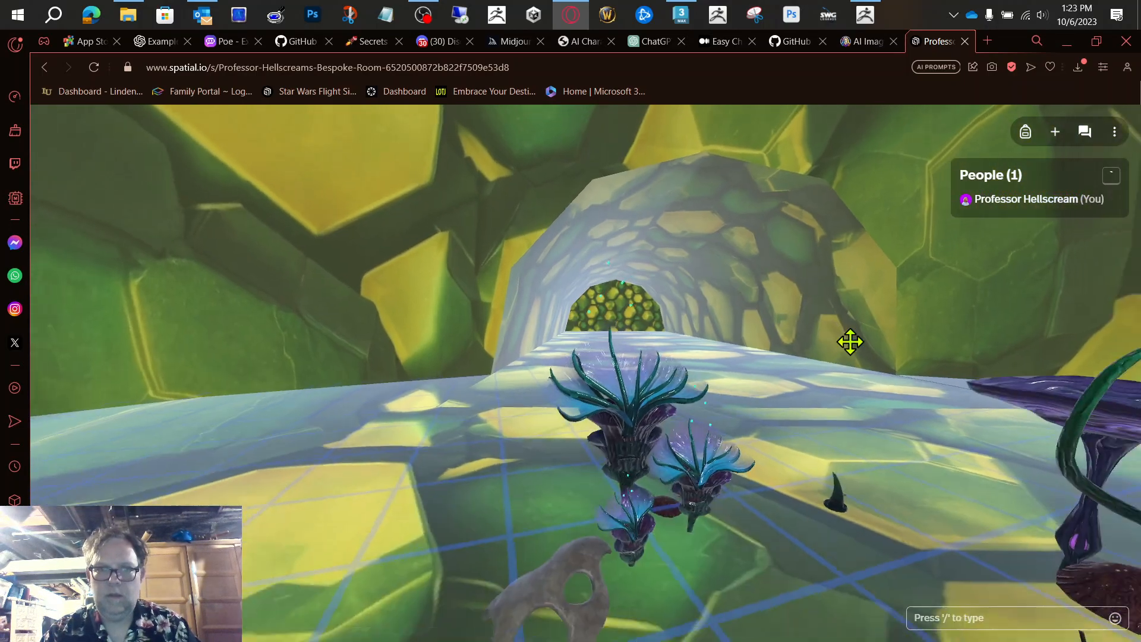
scroll(775, 396, down, 4)
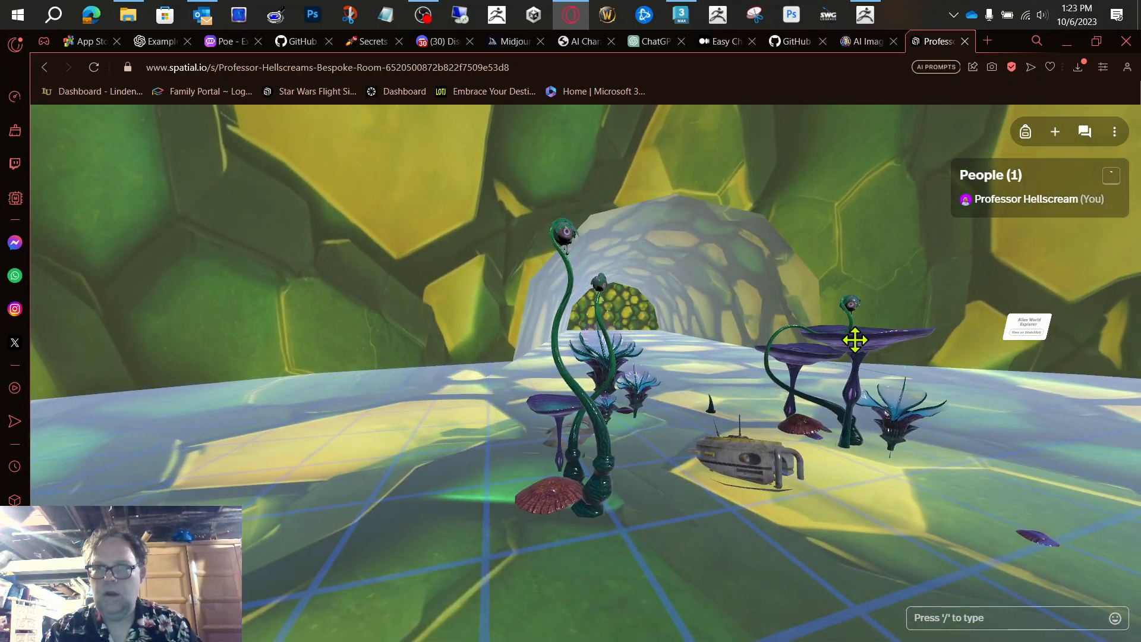
key(a)
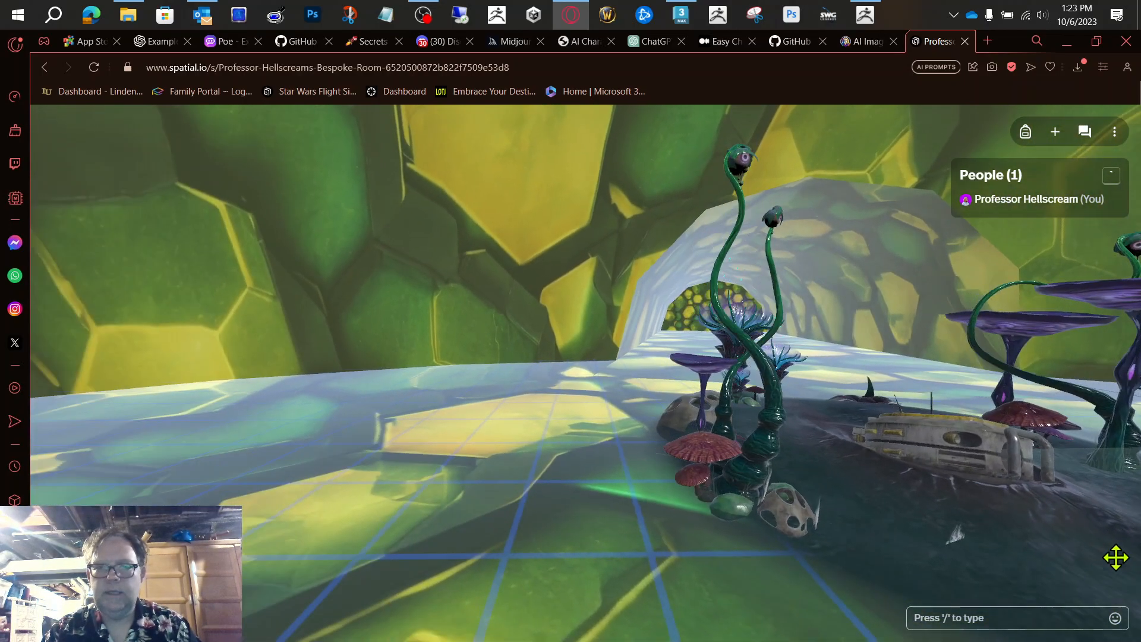
key(d)
key(w)
key(s)
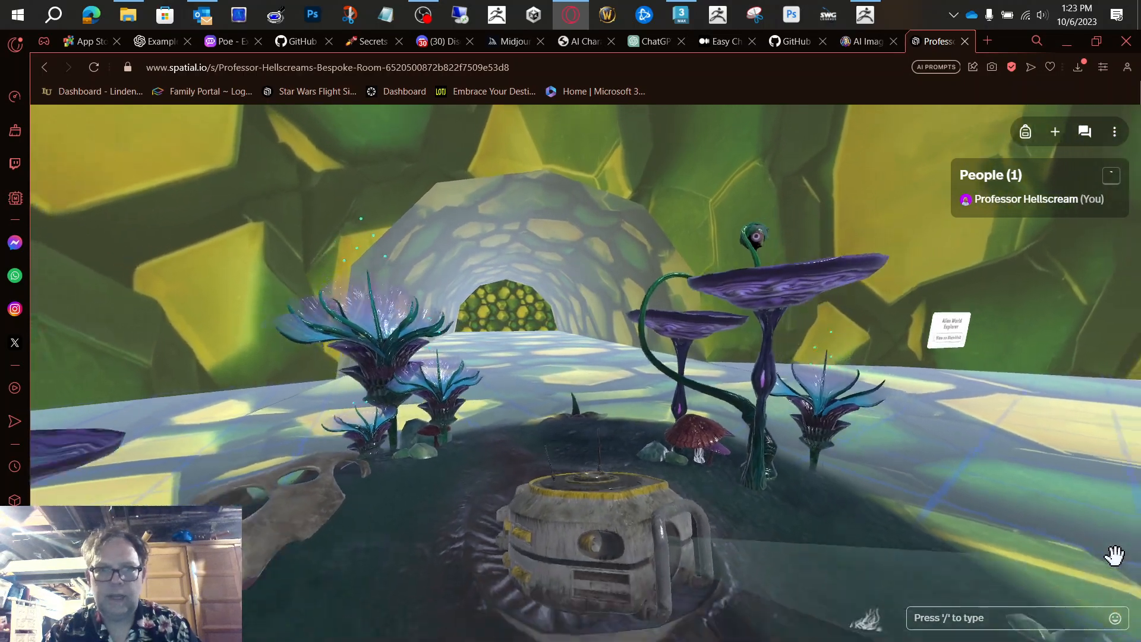
key(d)
key(w)
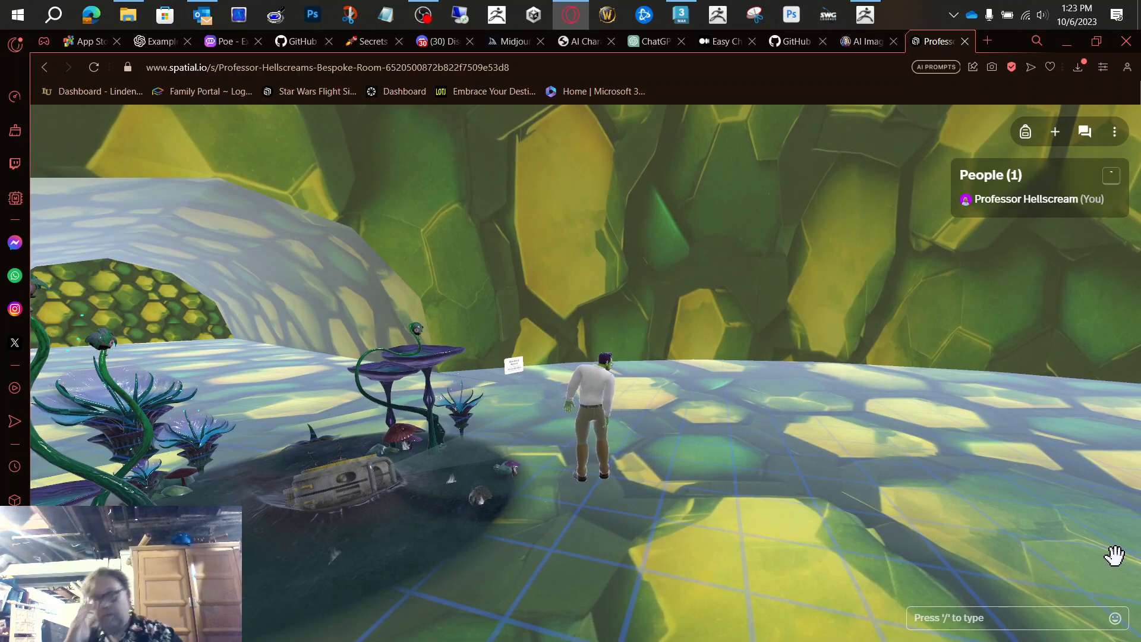
key(a)
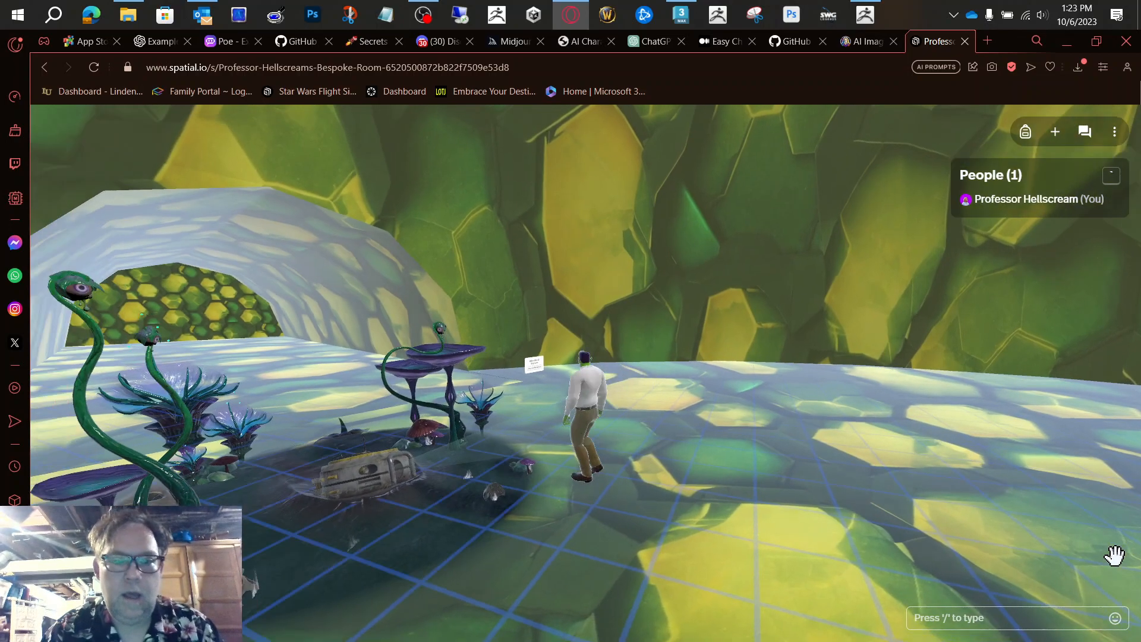
key(d)
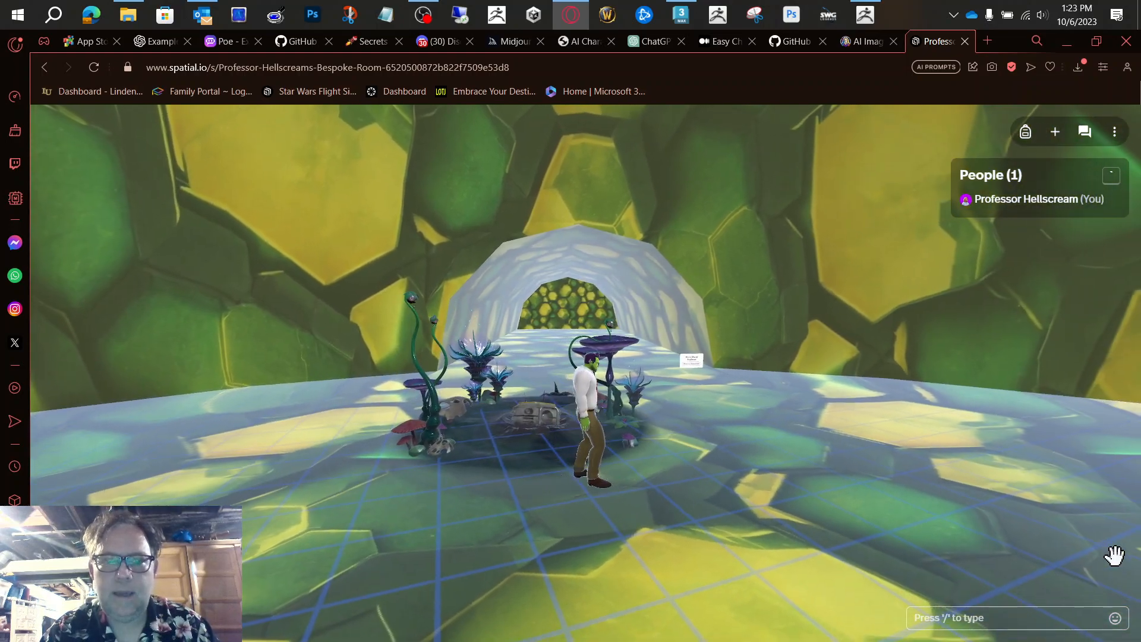
key(d)
drag(522, 457, 518, 452)
key(w)
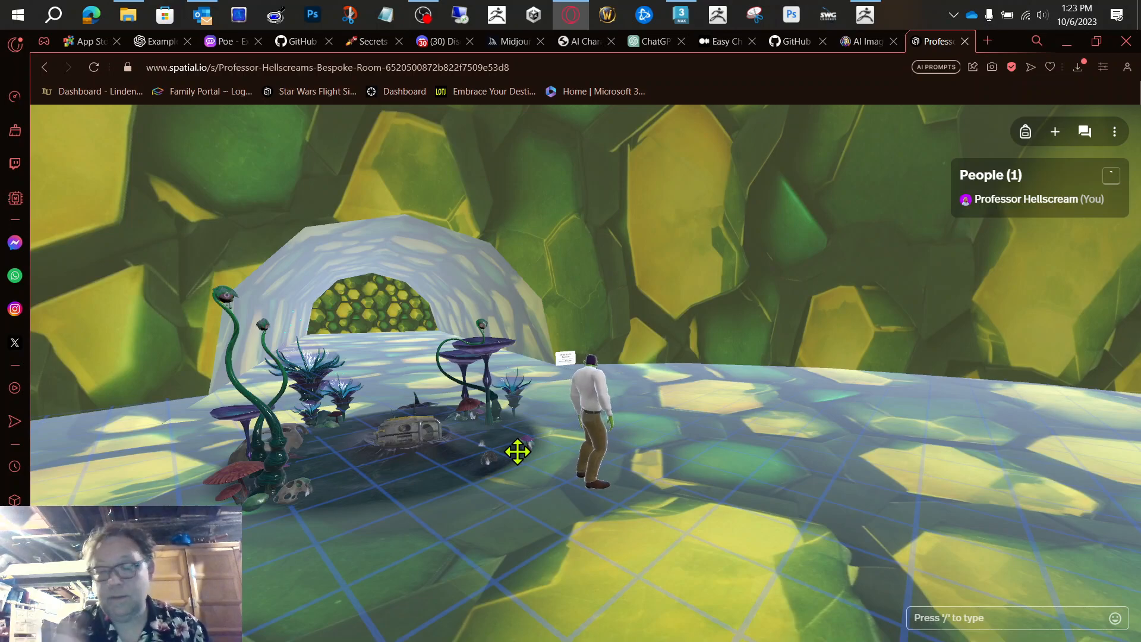
Step: Open the file picker for a content upload and preview mantishead.obj in the 3D Objects folder
click(1054, 132)
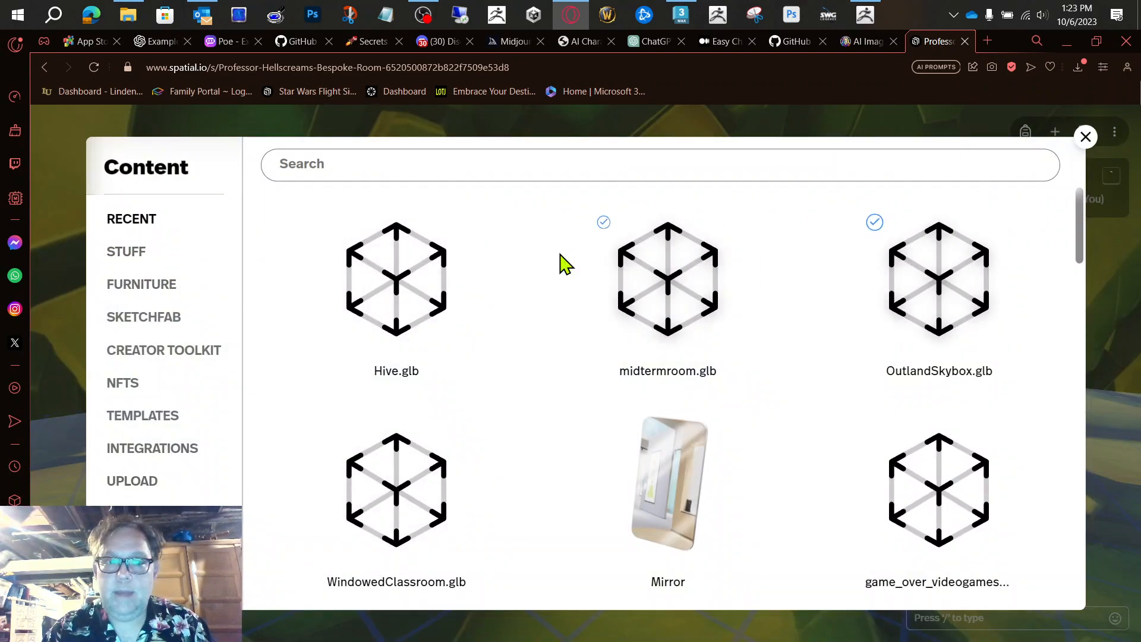
click(146, 485)
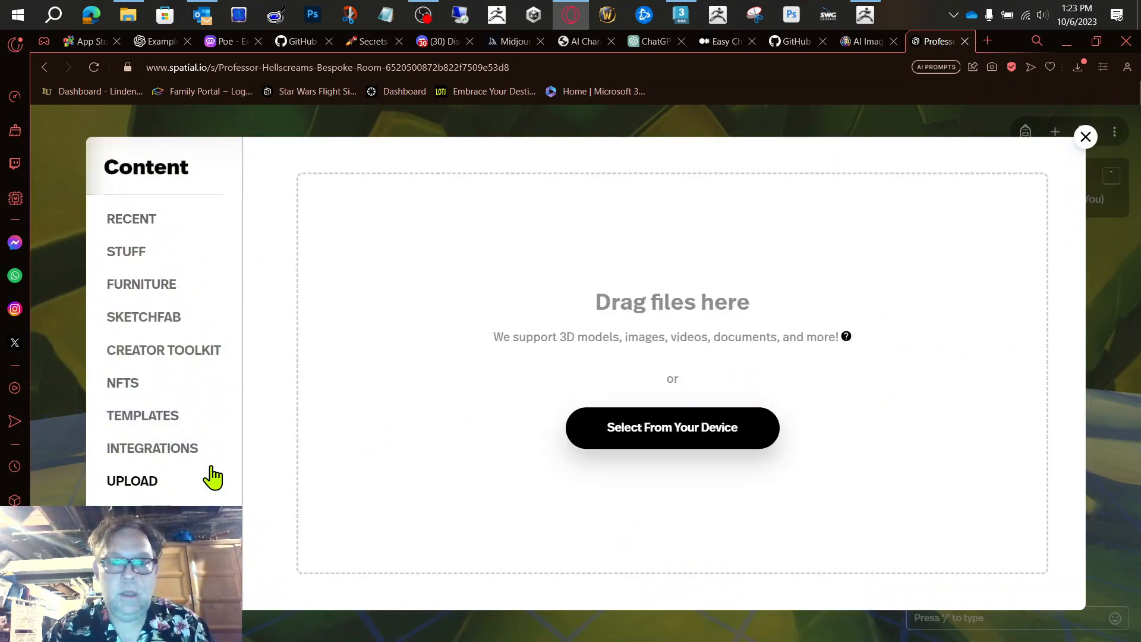
click(734, 440)
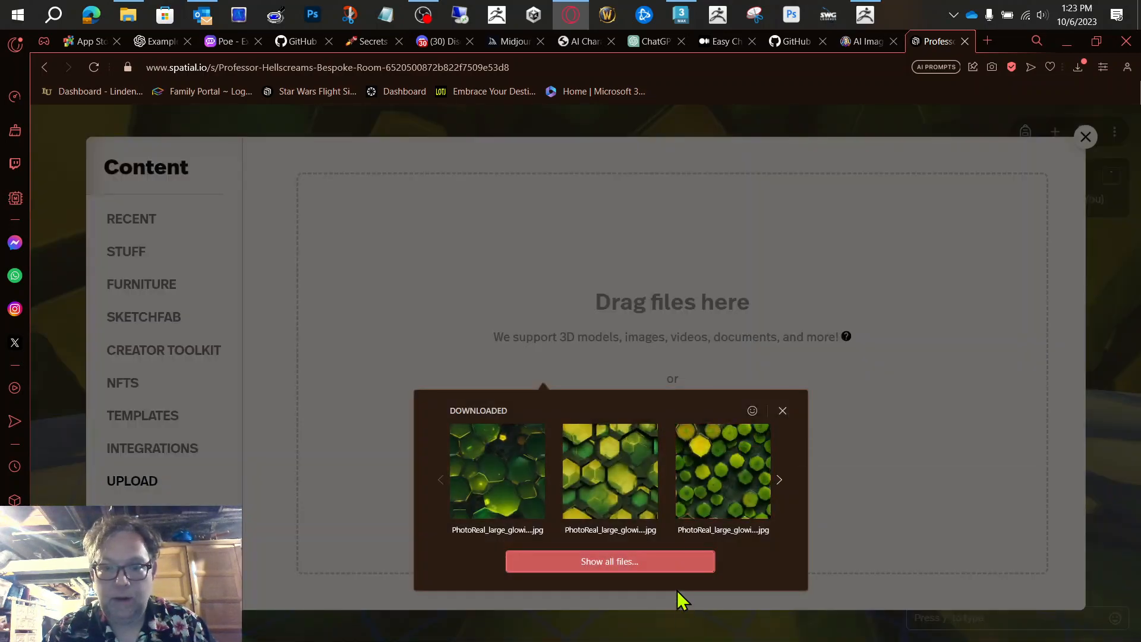
click(669, 568)
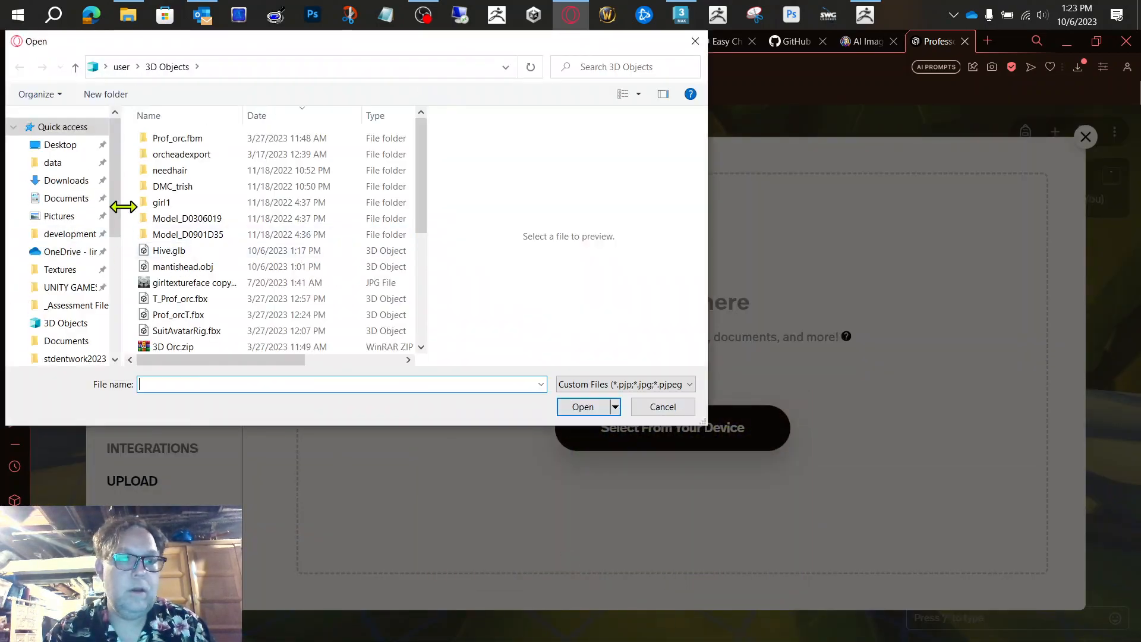
click(67, 324)
click(202, 267)
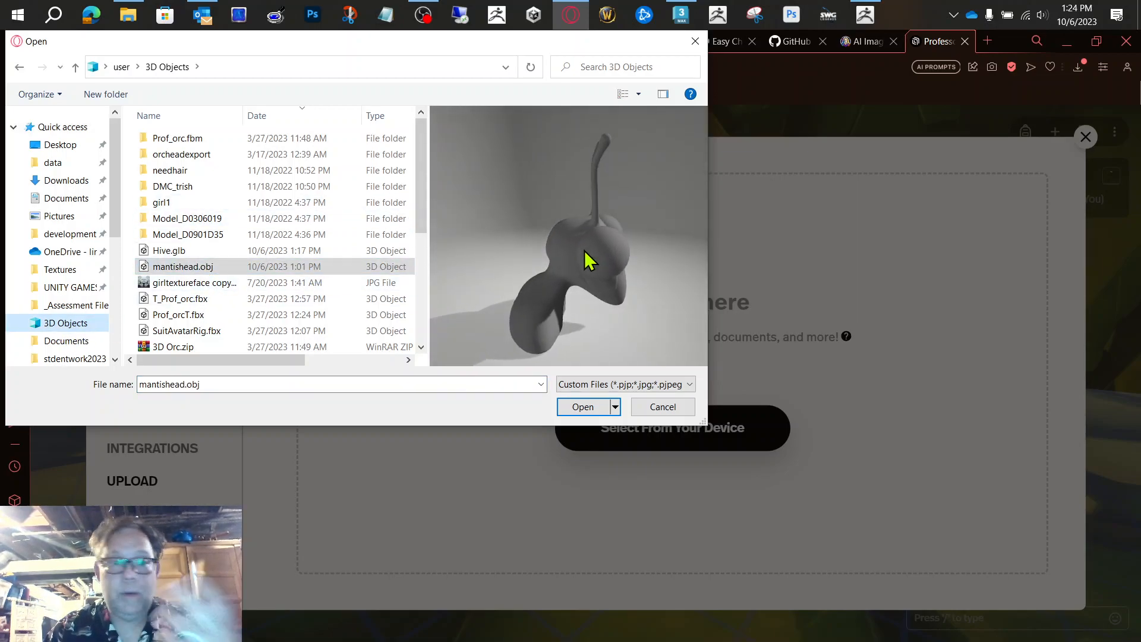
Step: Preview prof_orc1.obj, prof_orc1.glb and orchead.obj in the 3D Objects folder, and leave the upload without choosing a file
drag(423, 226, 427, 298)
click(223, 215)
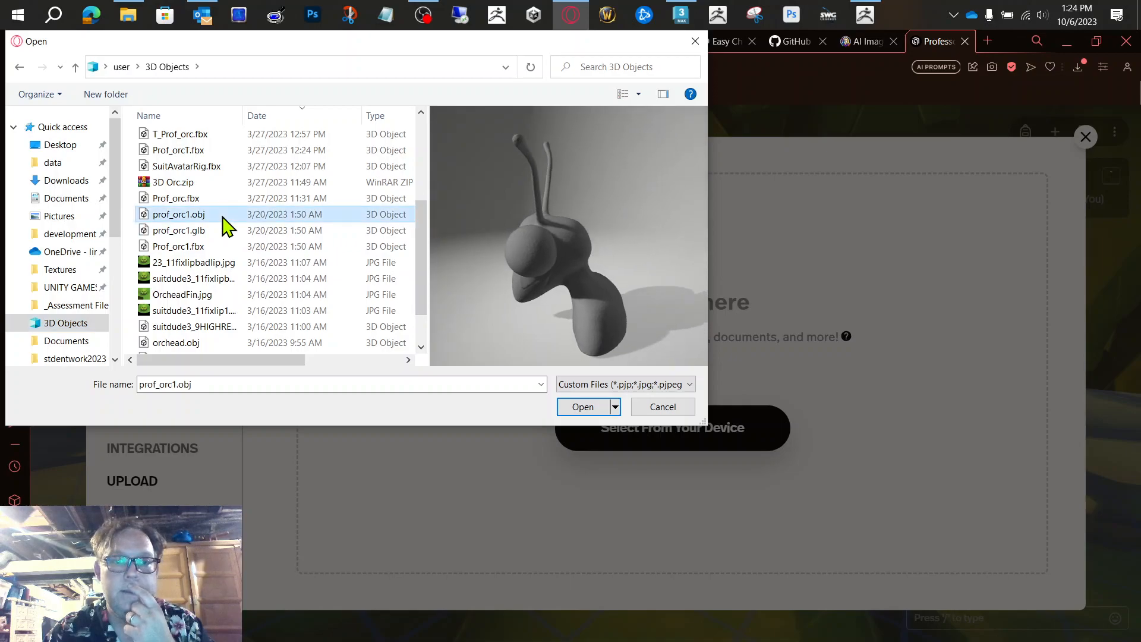
drag(634, 302, 594, 208)
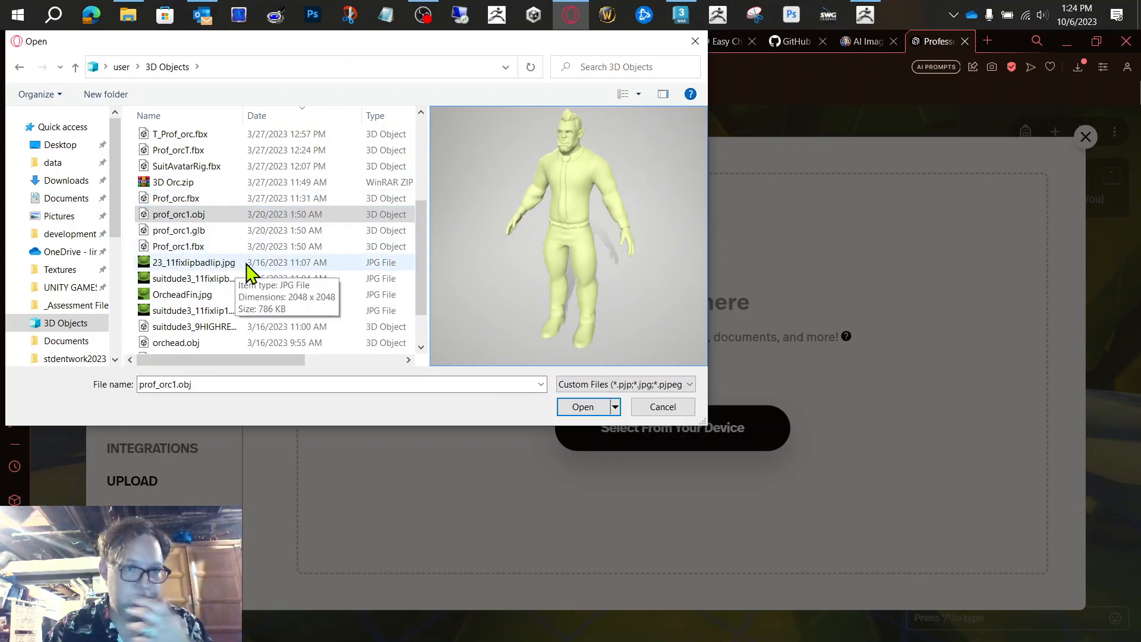
click(217, 232)
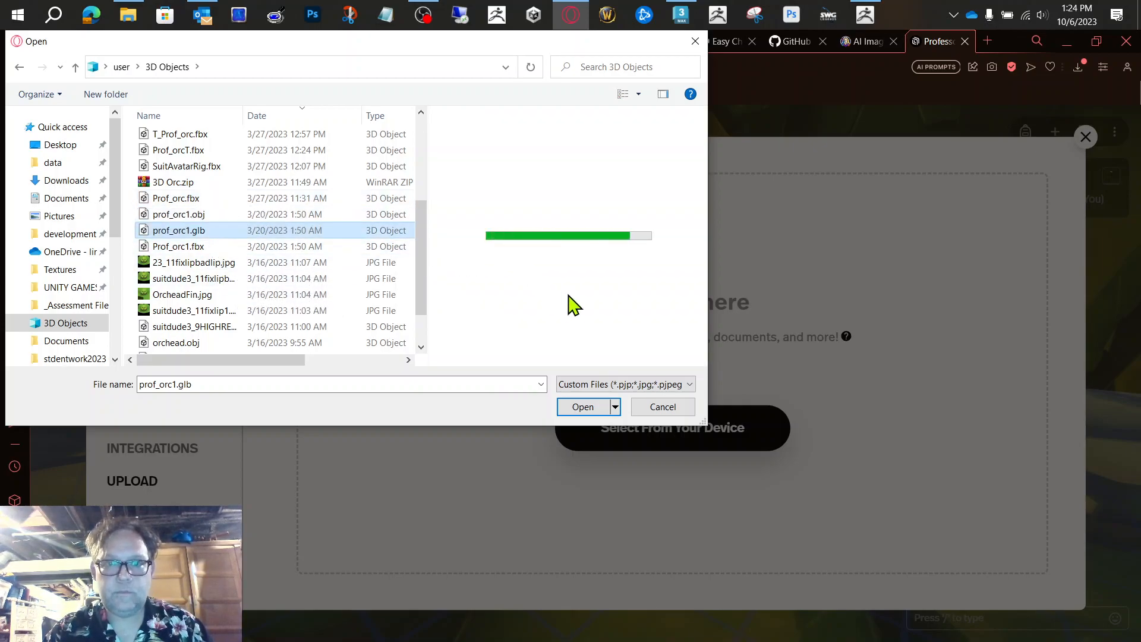
scroll(569, 295, down, 1)
scroll(568, 295, up, 1)
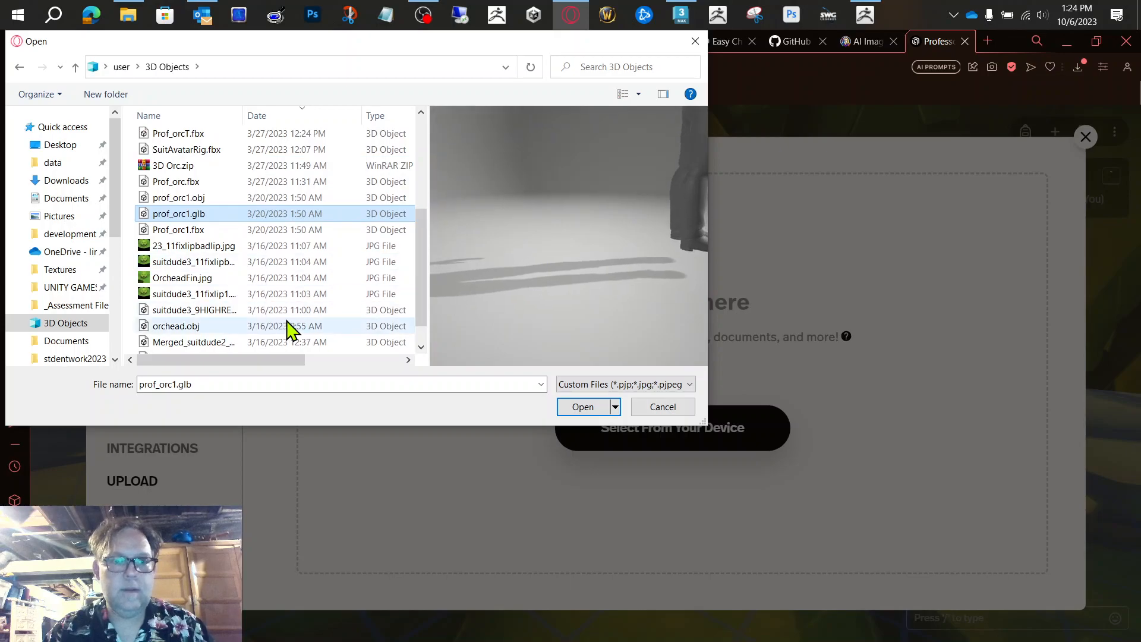
scroll(289, 327, down, 1)
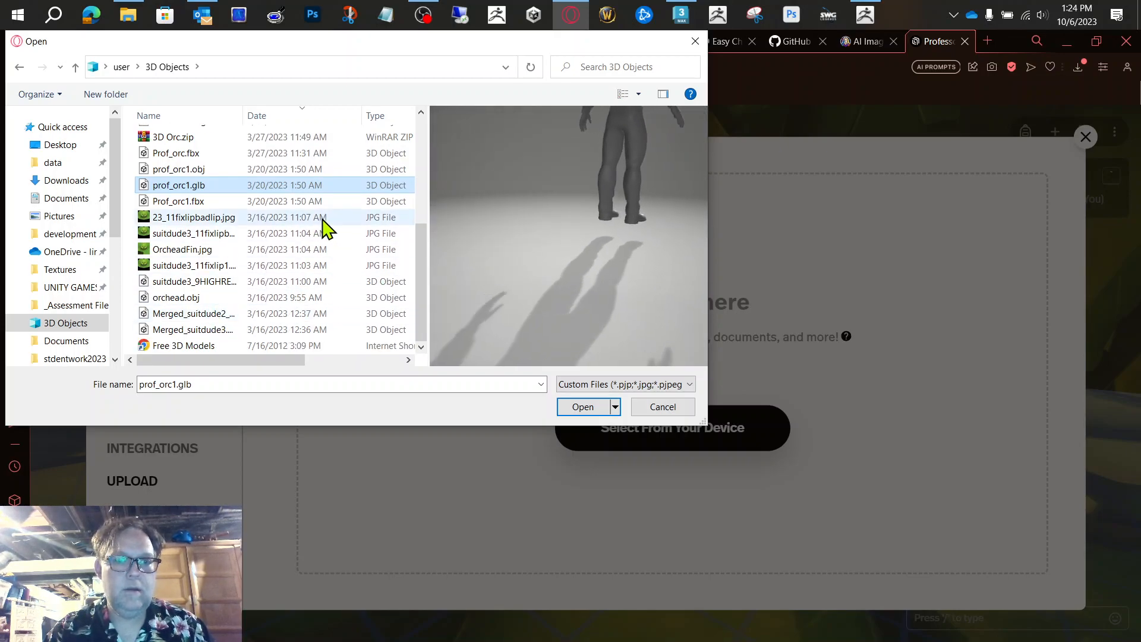
click(199, 299)
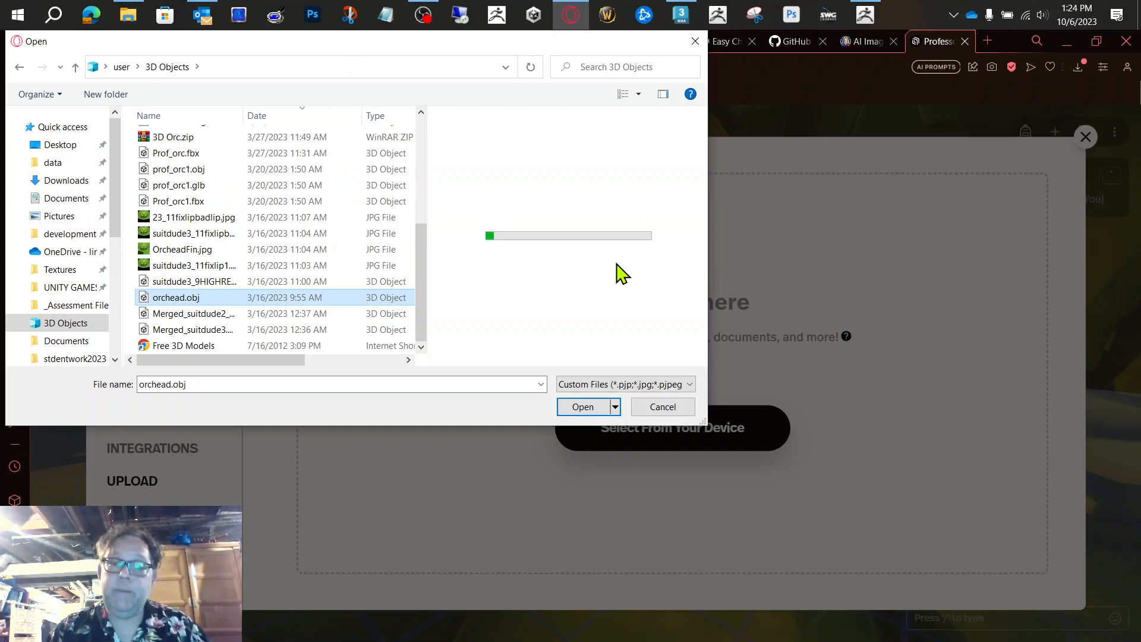
click(663, 407)
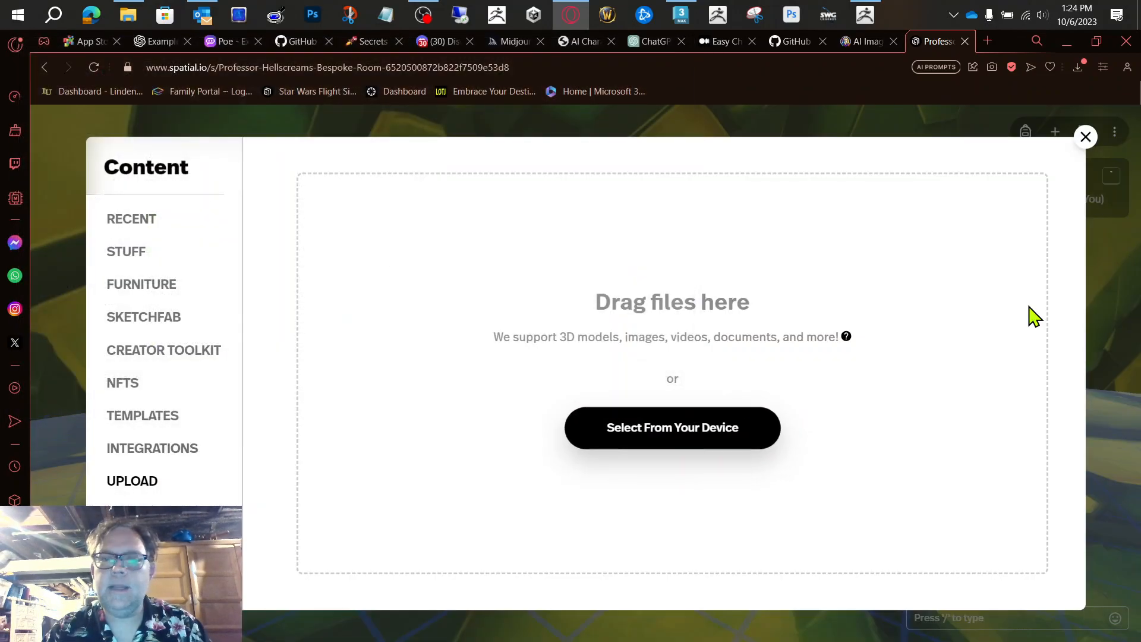
click(1086, 137)
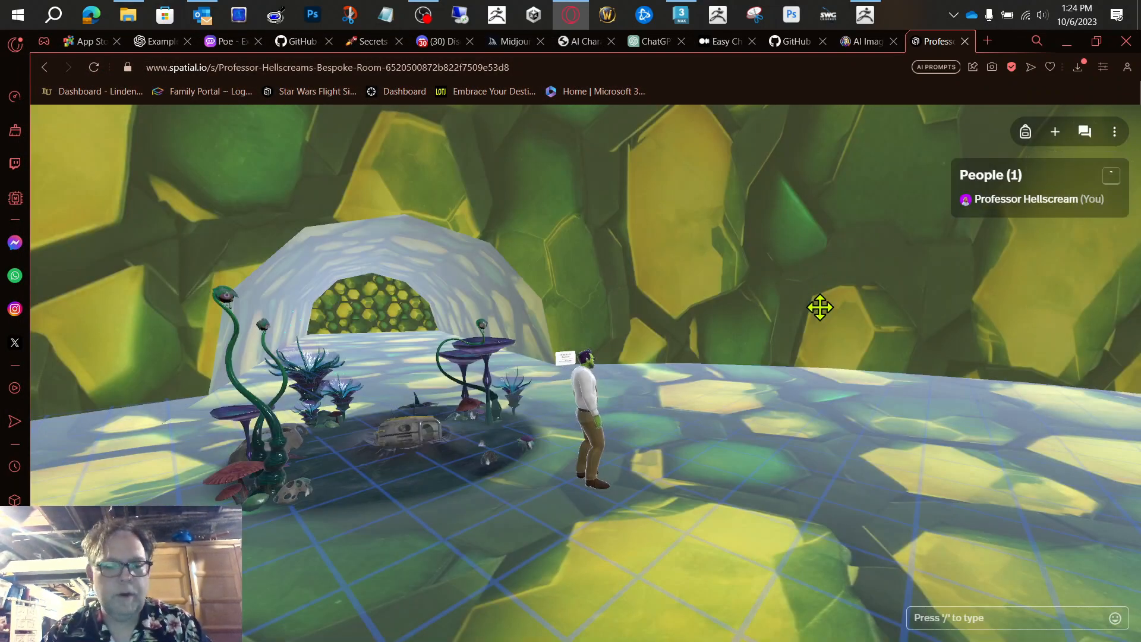
Step: Walk the avatar along the Alien World Explorer model to view it against the tunnel entrance
key(d)
key(w)
key(d)
key(d)
key(d)
key(d)
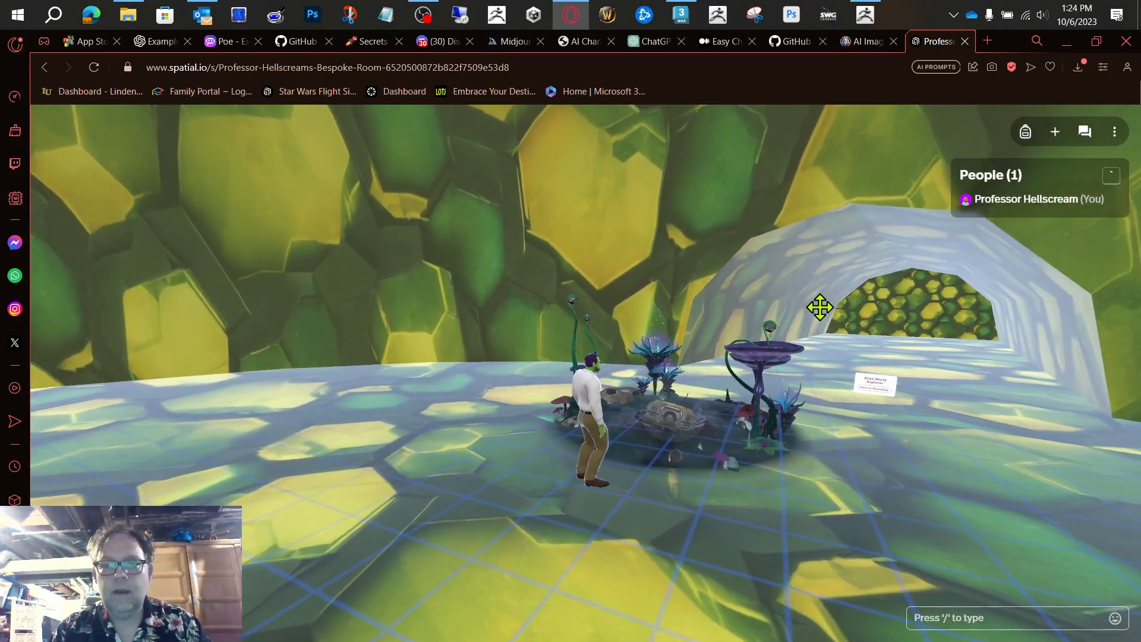
key(a)
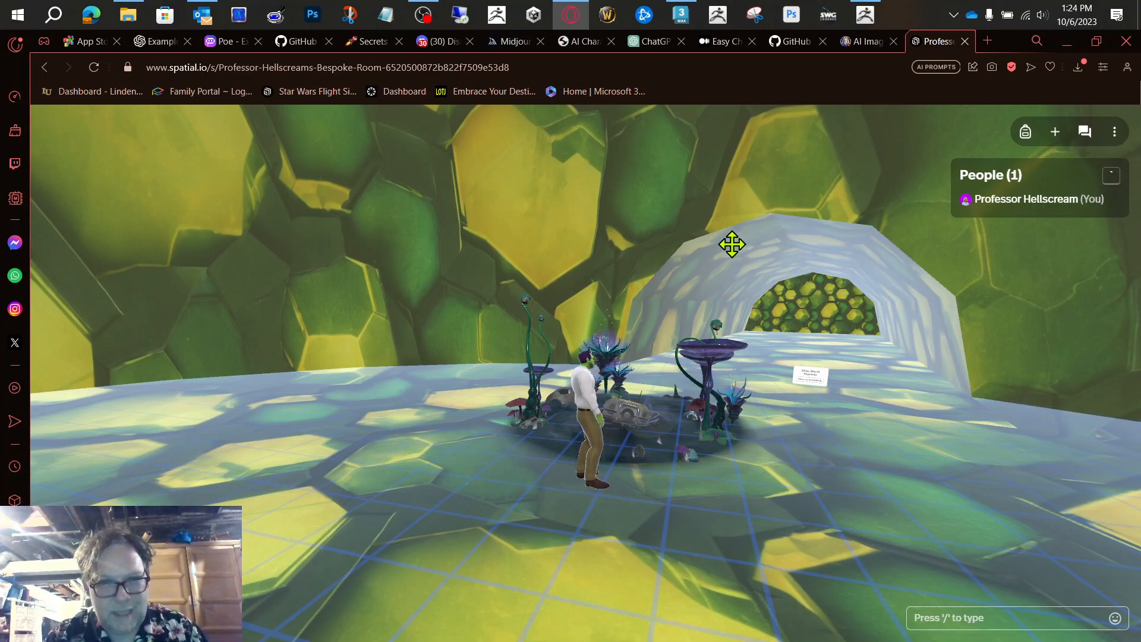
key(d)
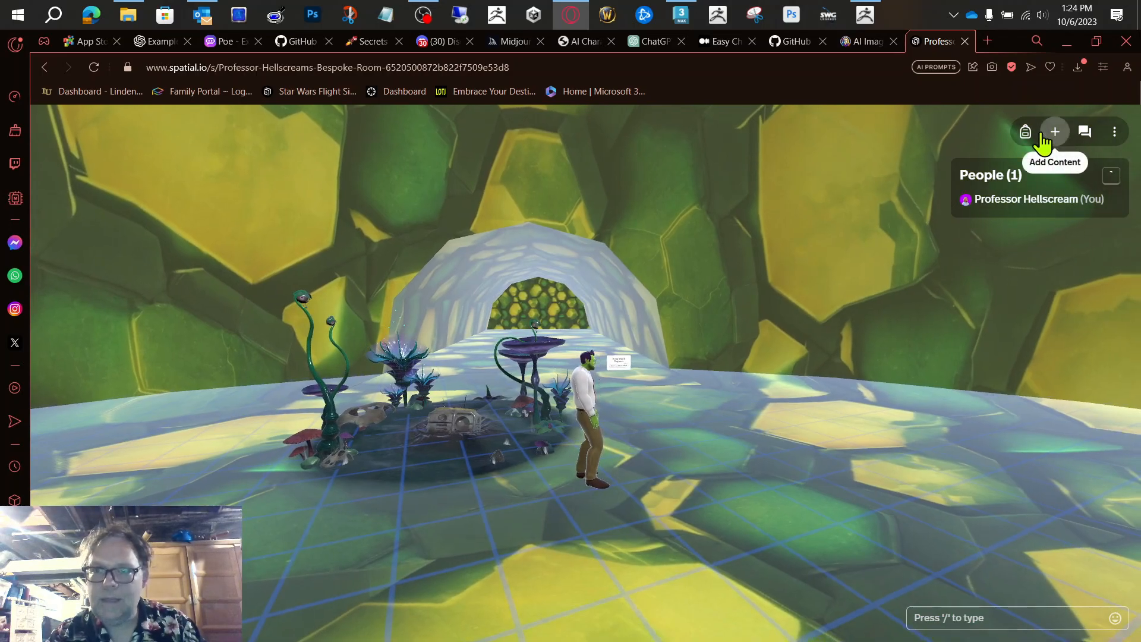
Step: Check the avatar's Backpack and look through the general, space and miscellaneous settings of the room
click(1025, 134)
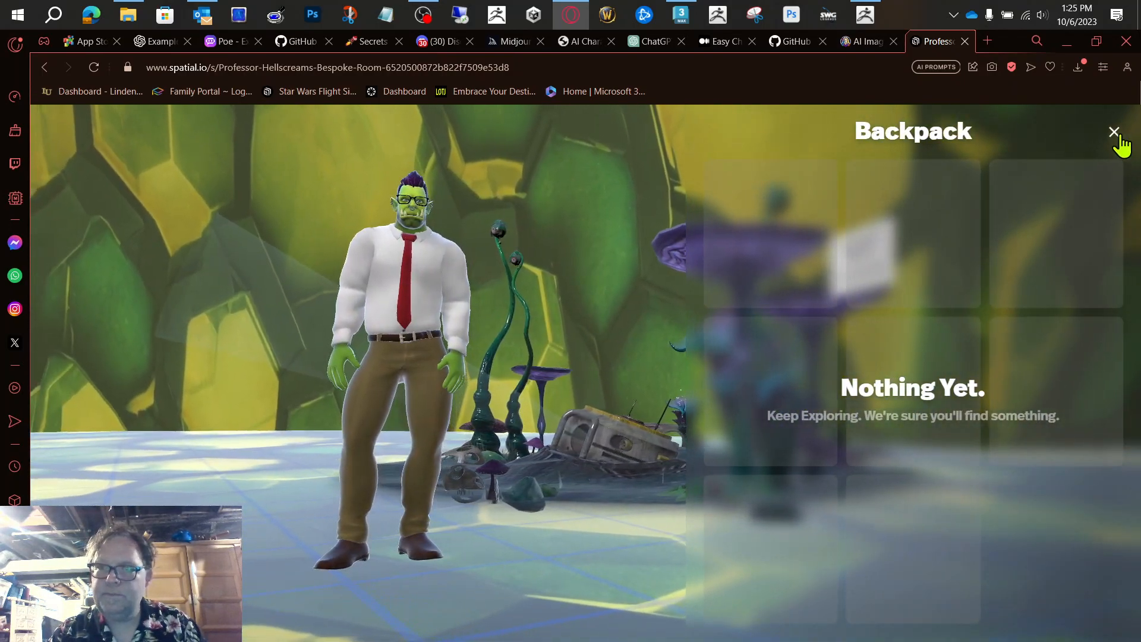
click(1114, 132)
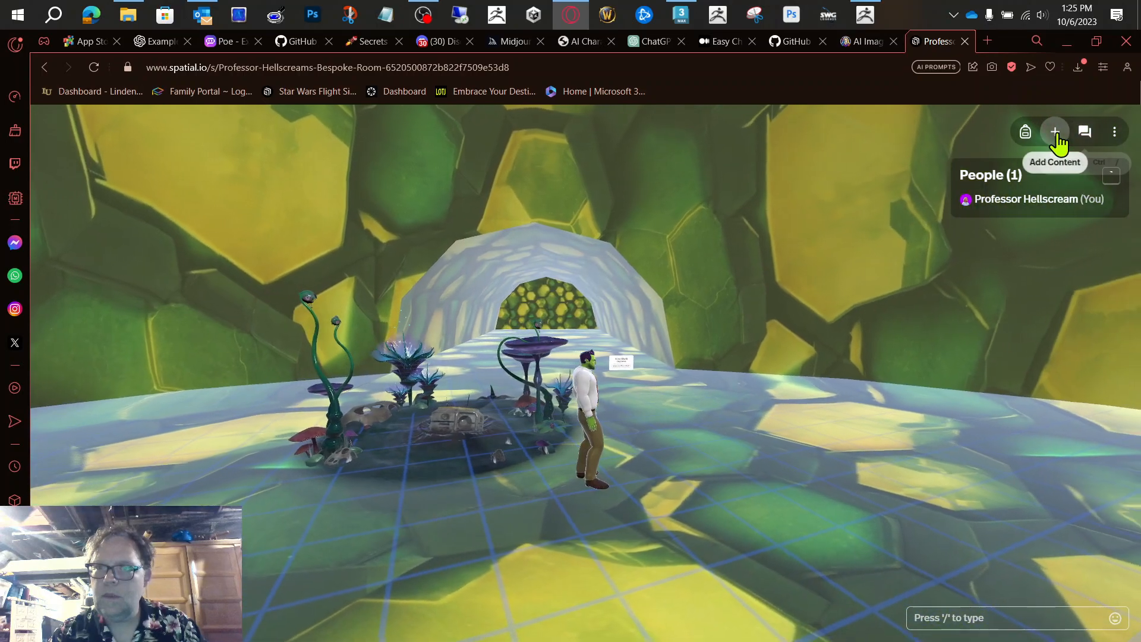
click(1116, 135)
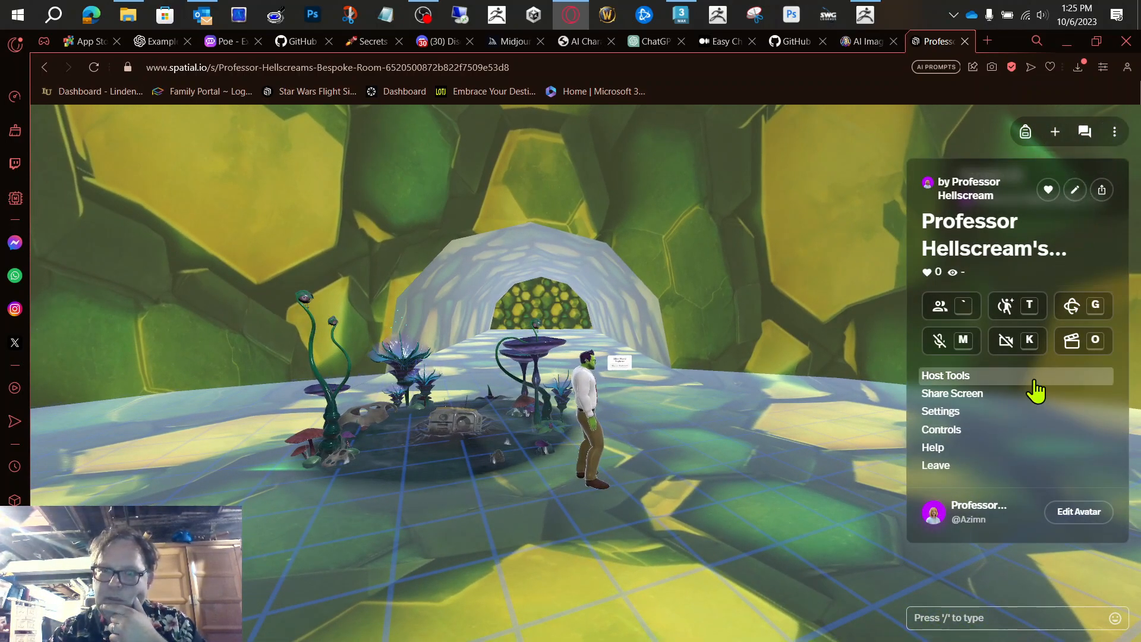
click(981, 415)
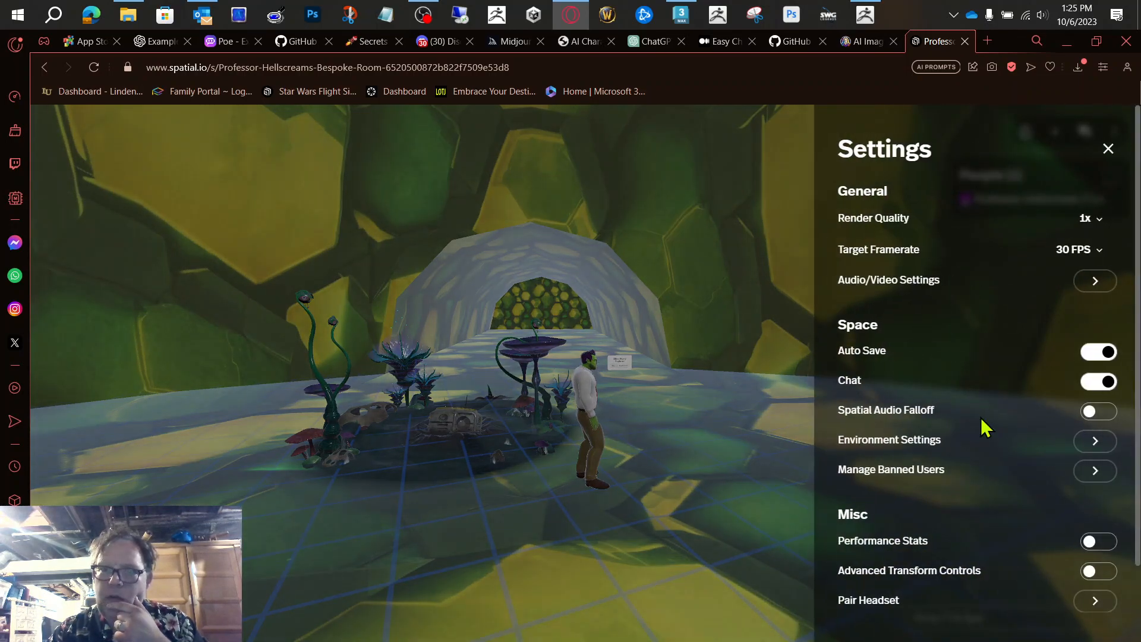
scroll(981, 427, down, 2)
scroll(983, 425, up, 2)
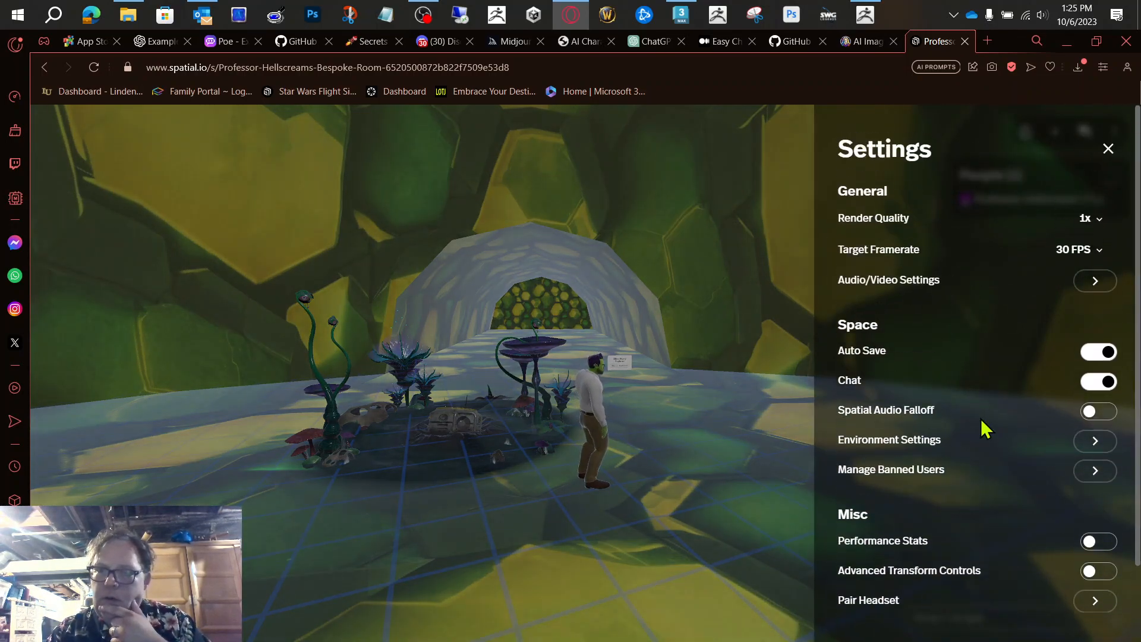
click(1109, 150)
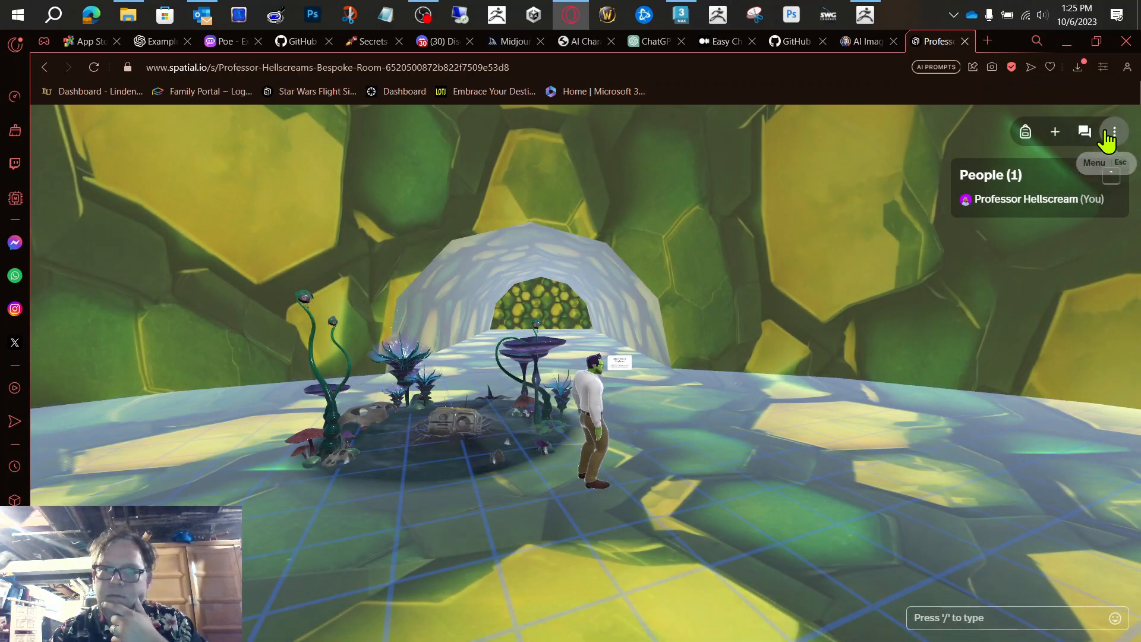
Step: Add an entrance point through the Environment Settings and place it on the open hive floor beside the avatar
click(1110, 134)
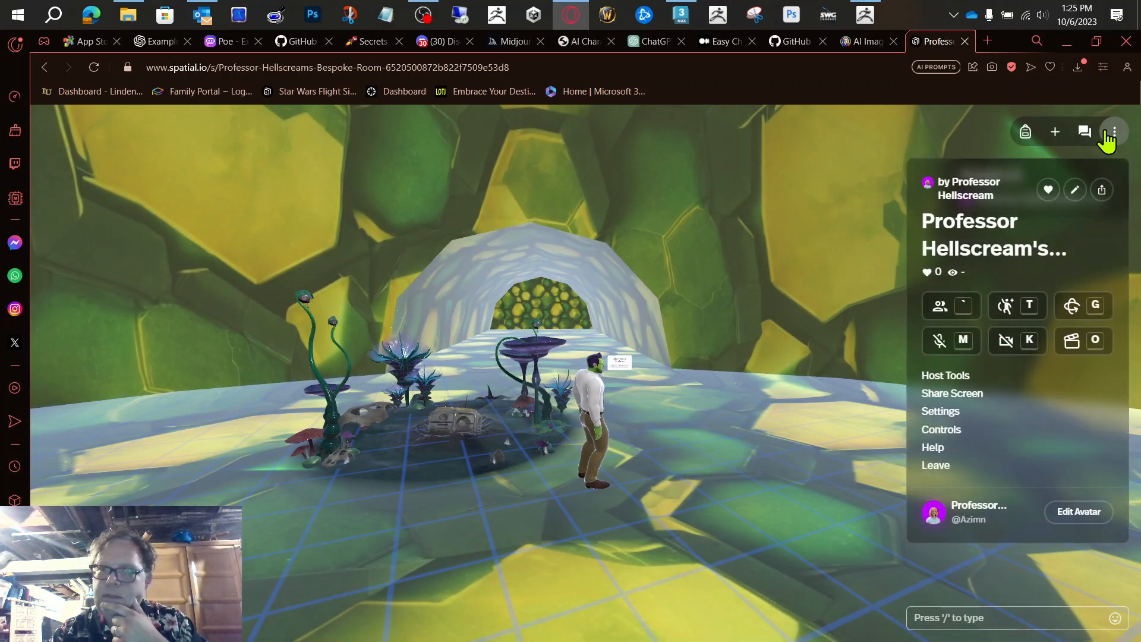
click(946, 416)
click(1095, 441)
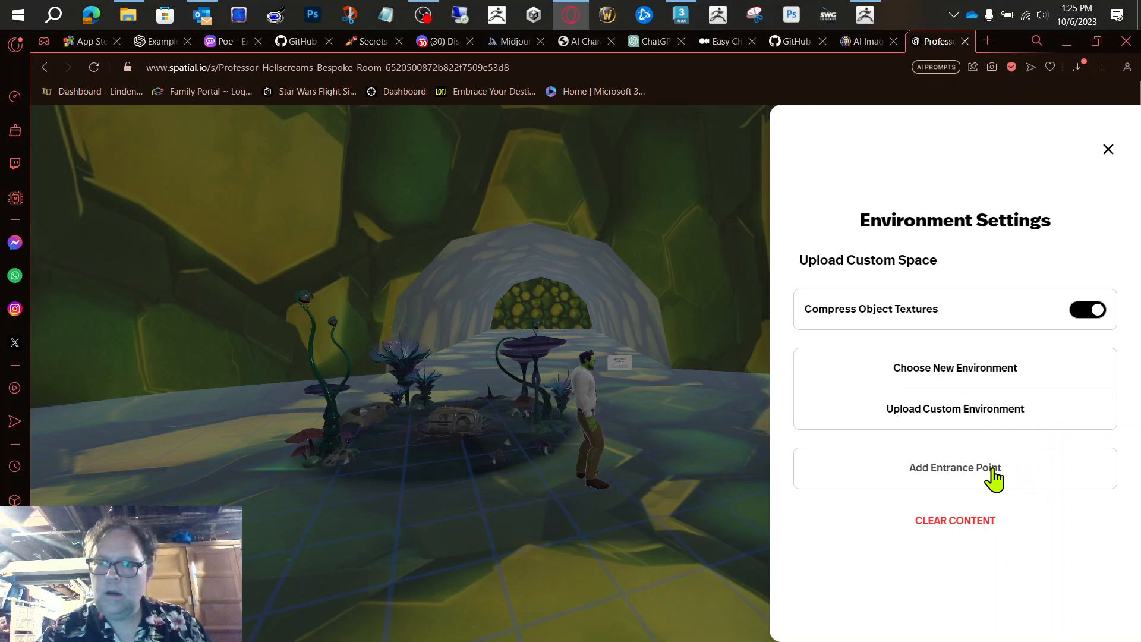
click(993, 472)
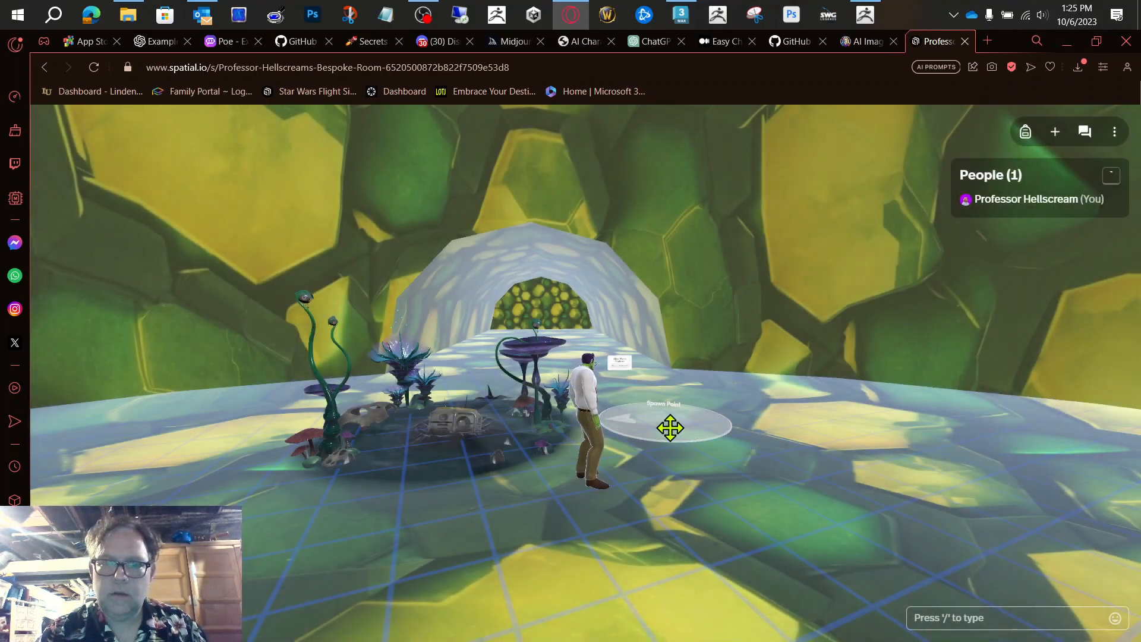
click(892, 470)
key(alt+Tab)
key(alt+Tab)
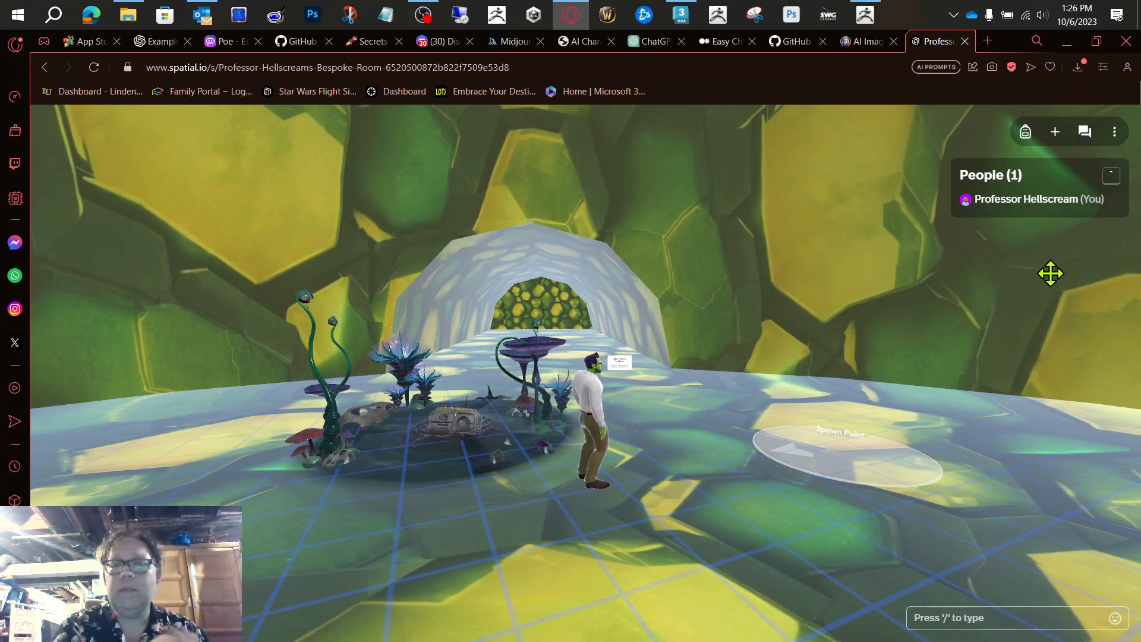
Step: Walk the avatar past the spawn point and around the dome to inspect the walls and open floor
key(w)
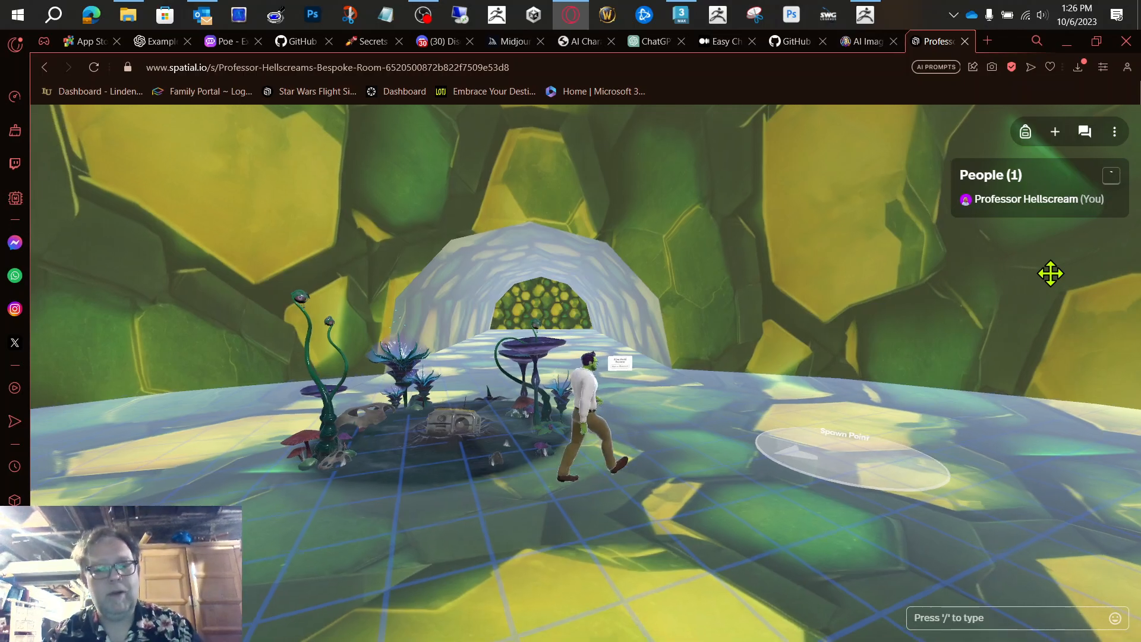
key(d)
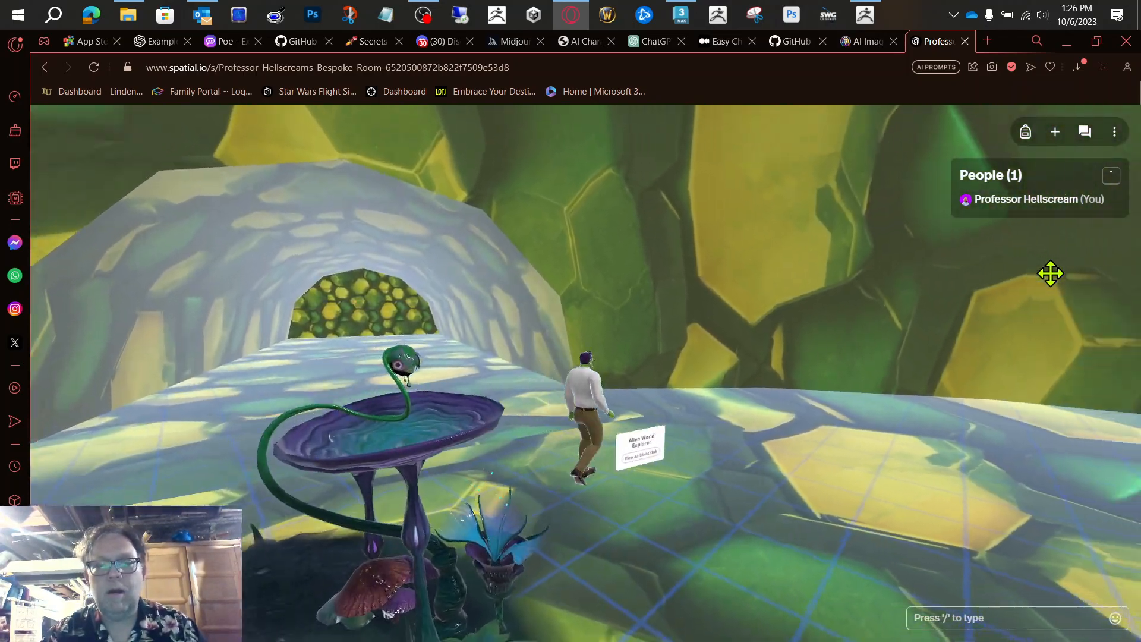
key(d)
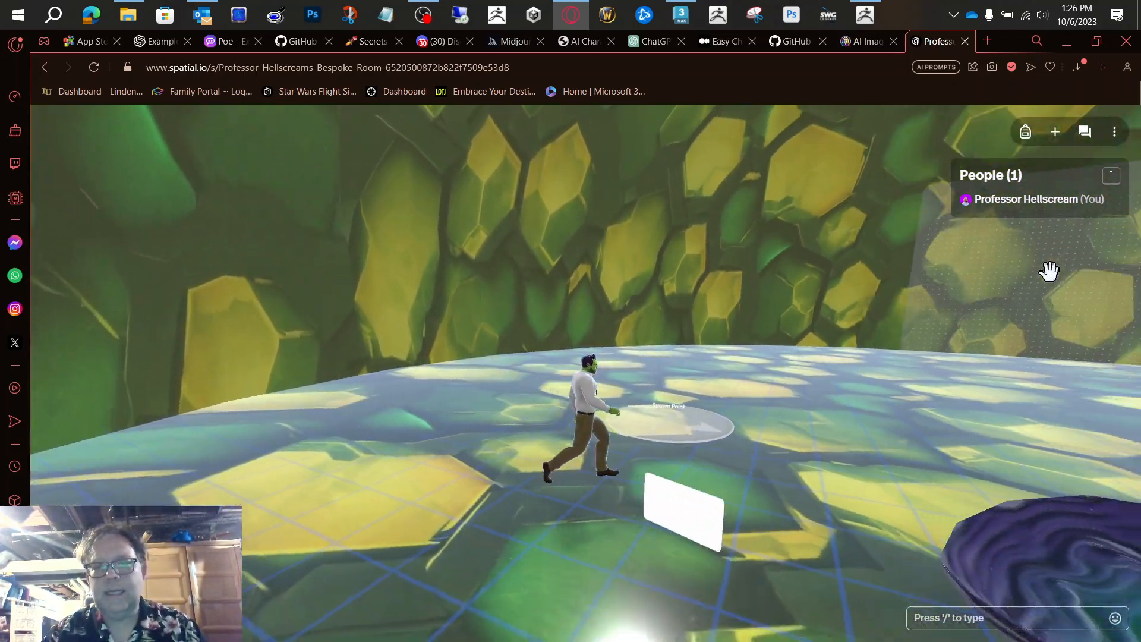
key(d)
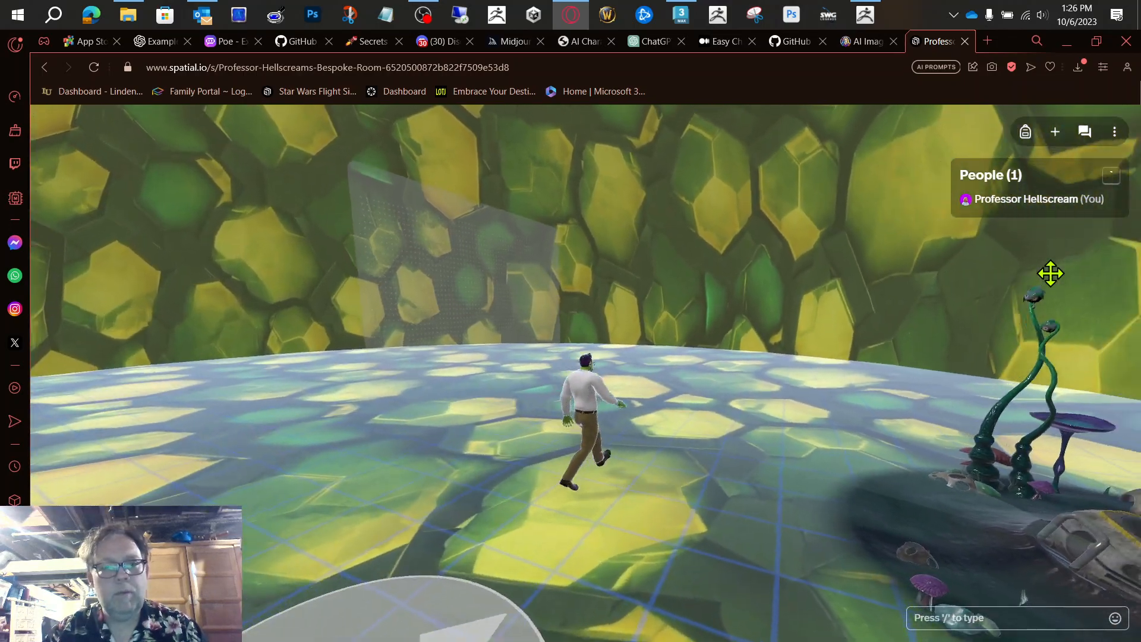
key(a)
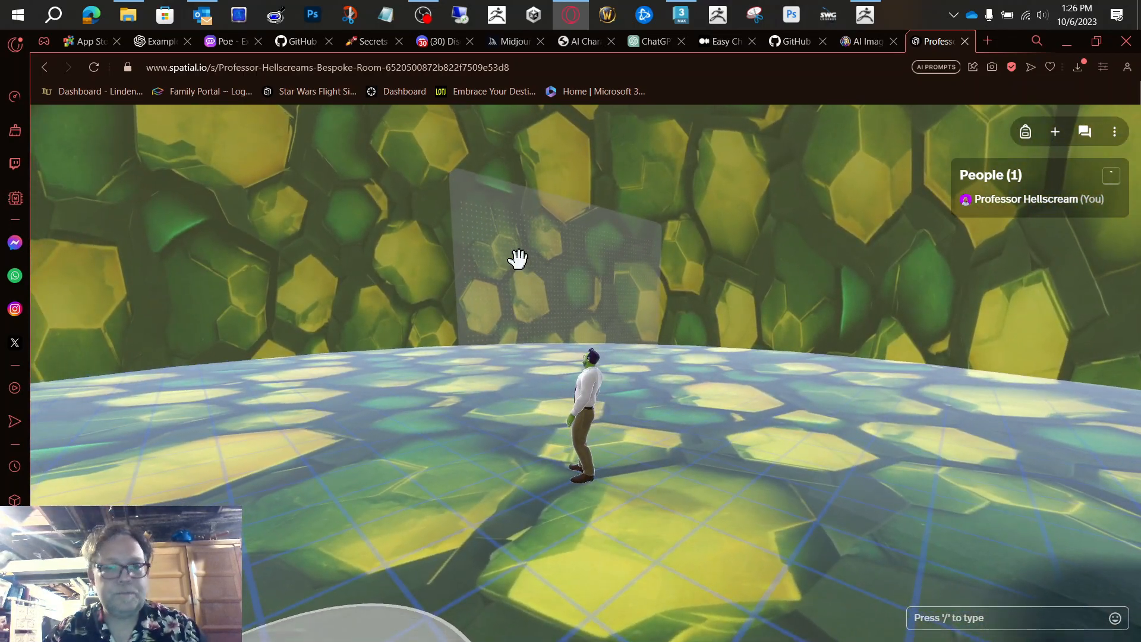
key(d)
key(w)
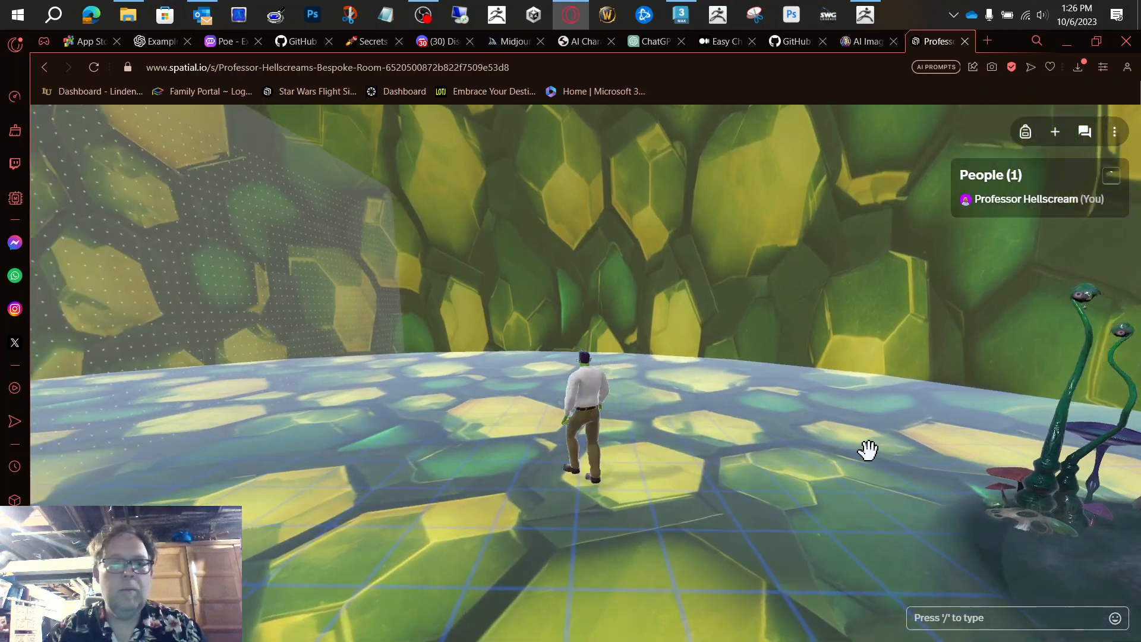
key(d)
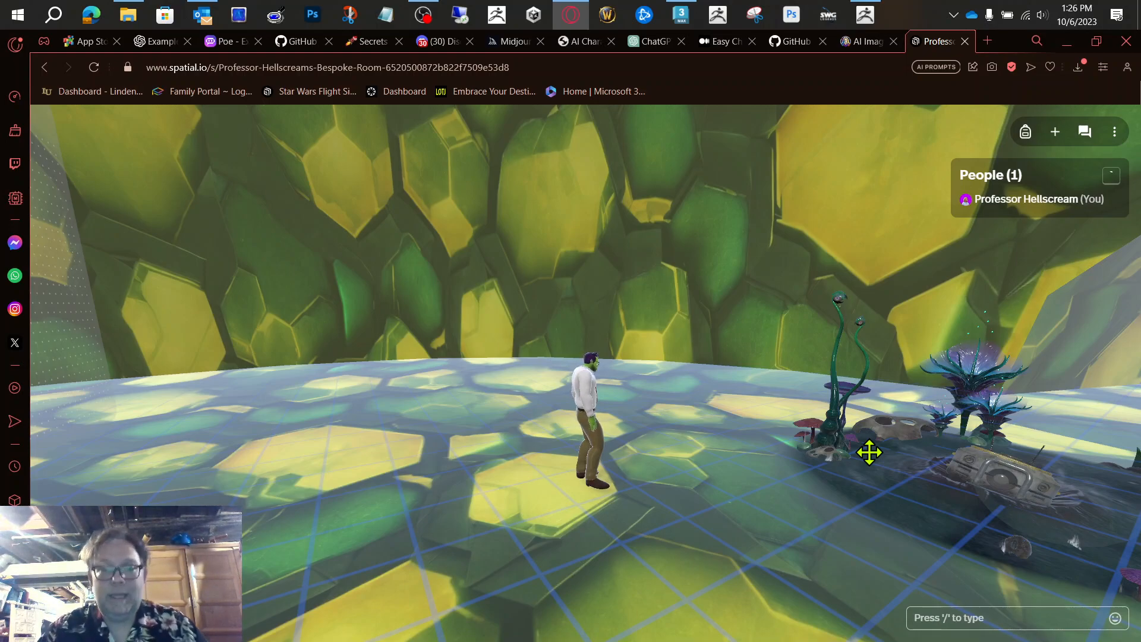
Step: Open the room's content library and search Sketchfab for "environment"
click(1056, 132)
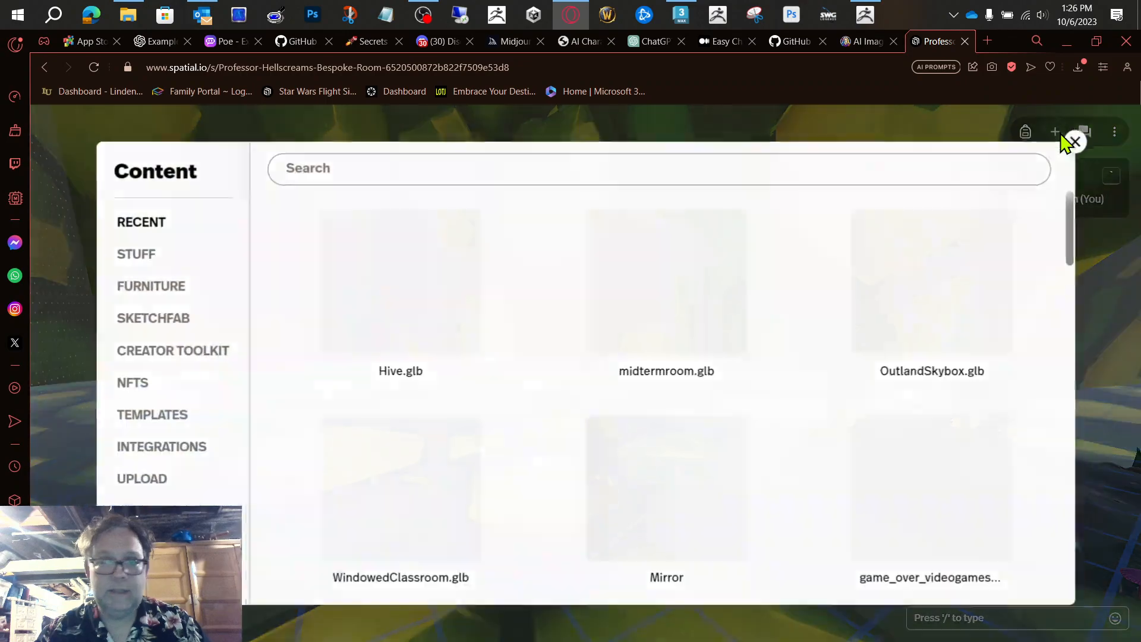
click(484, 169)
text(en)
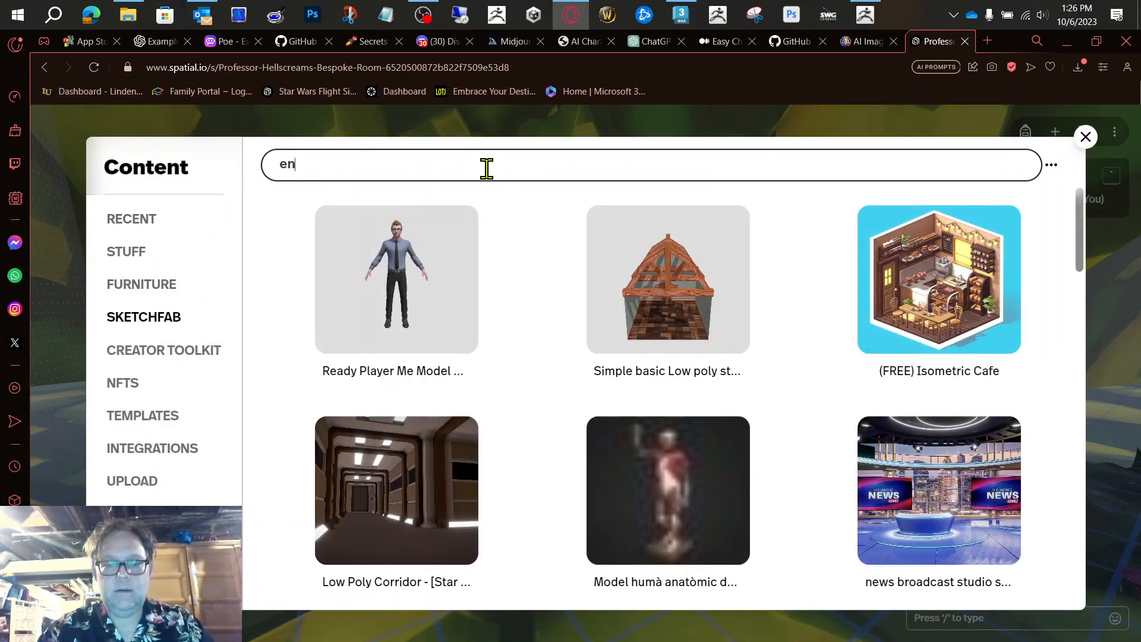
text(vir)
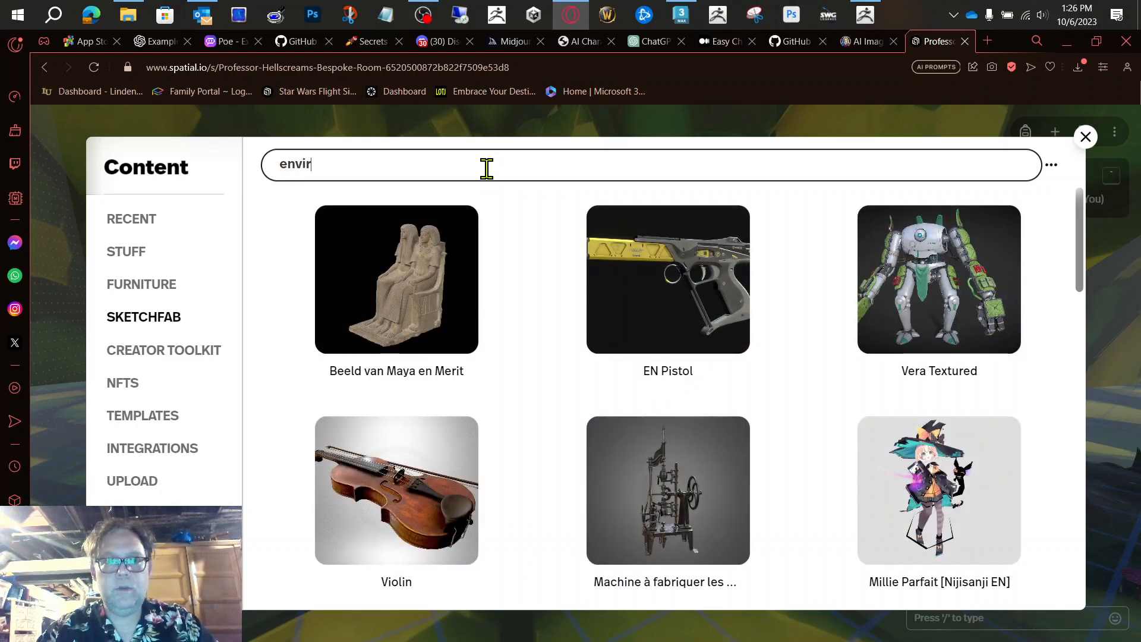
text(onment)
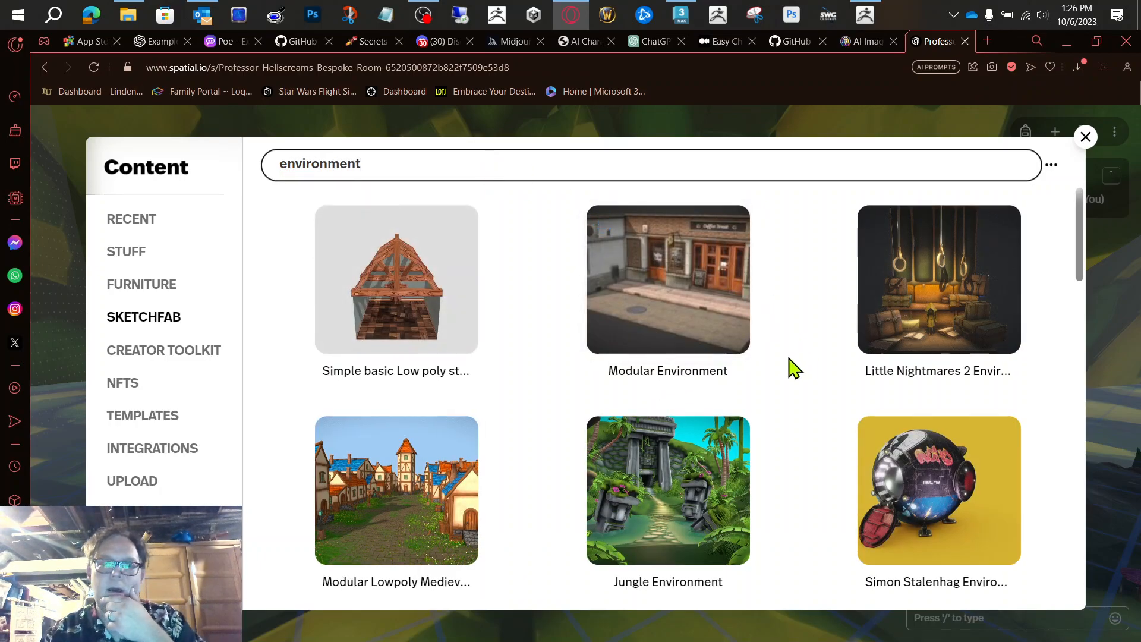
Step: Browse the Sketchfab environment results for a model that suits the alien hive
scroll(784, 369, down, 1)
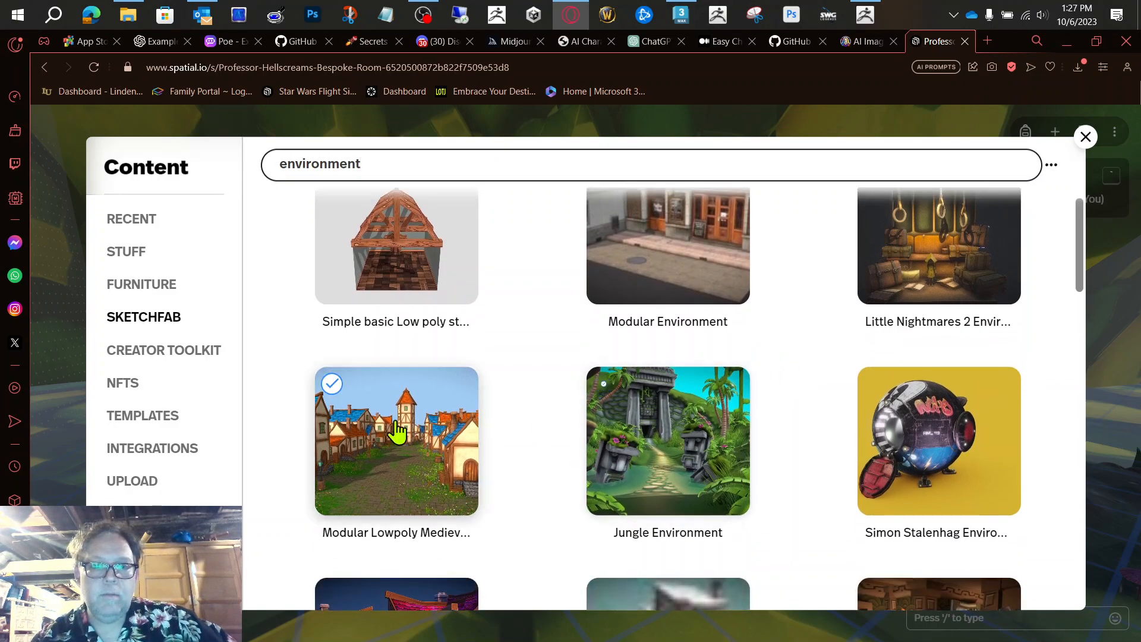
scroll(543, 497, down, 2)
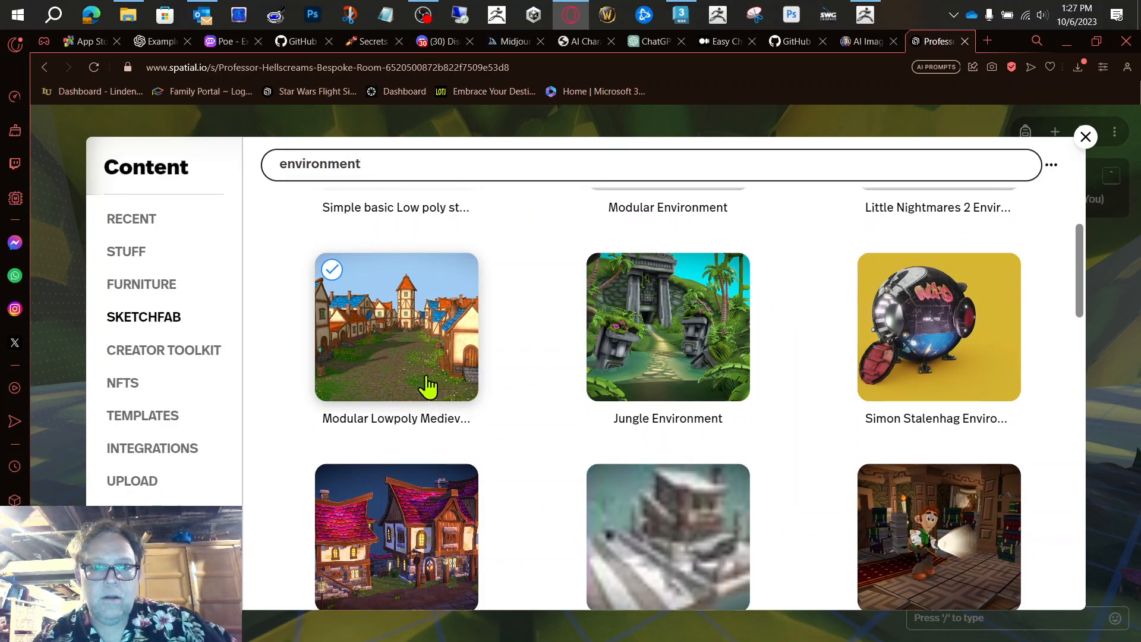
scroll(426, 386, up, 2)
scroll(559, 467, down, 2)
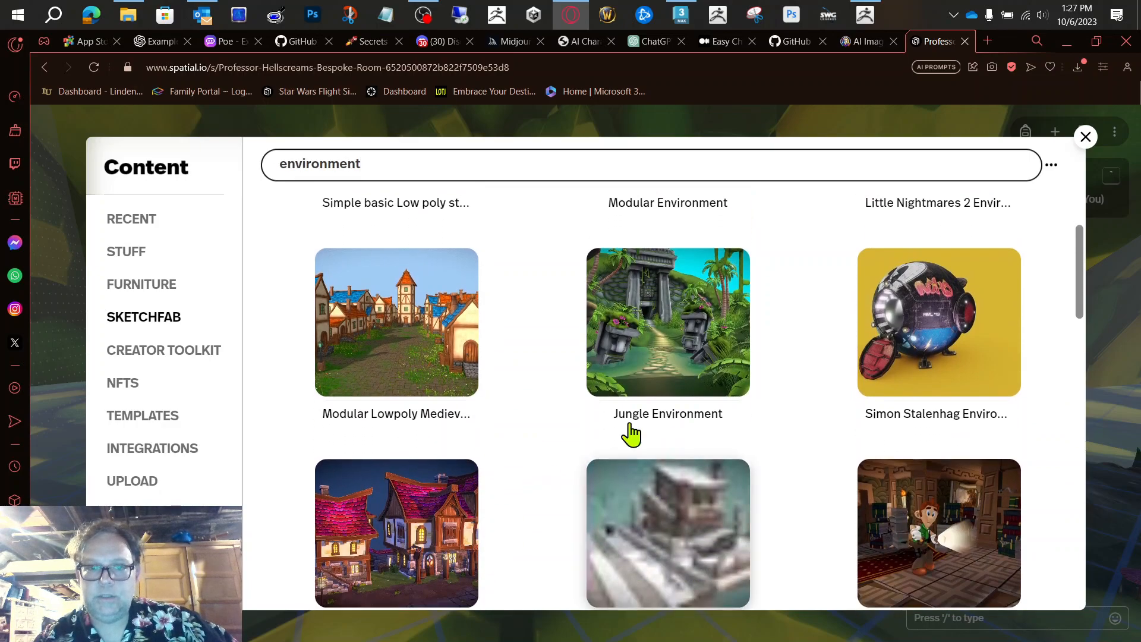
scroll(867, 485, down, 4)
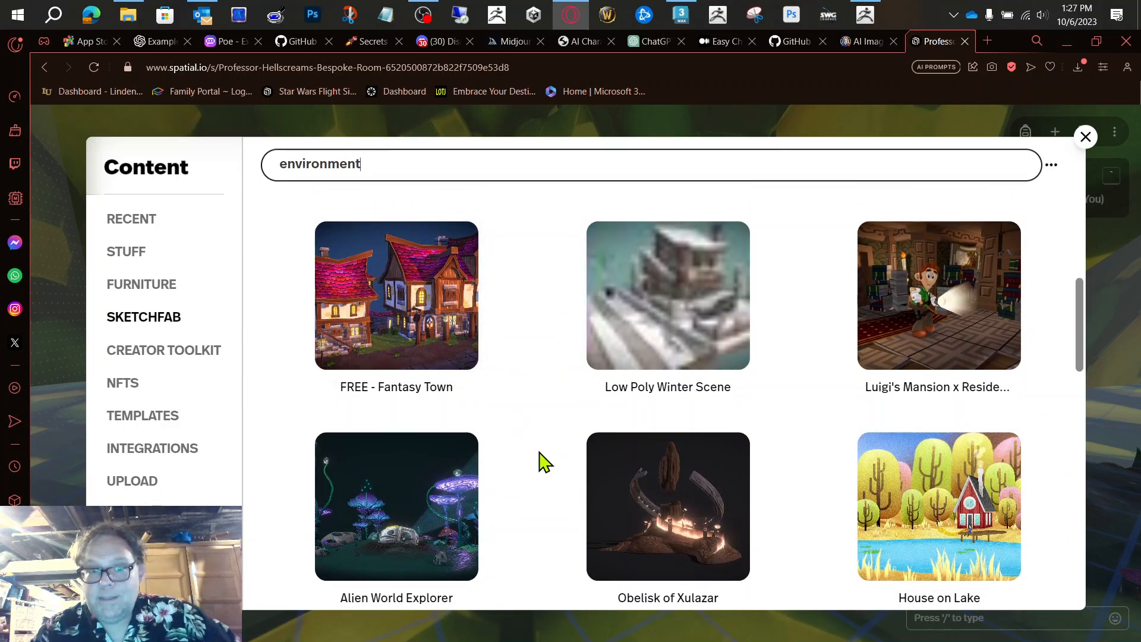
scroll(541, 461, down, 9)
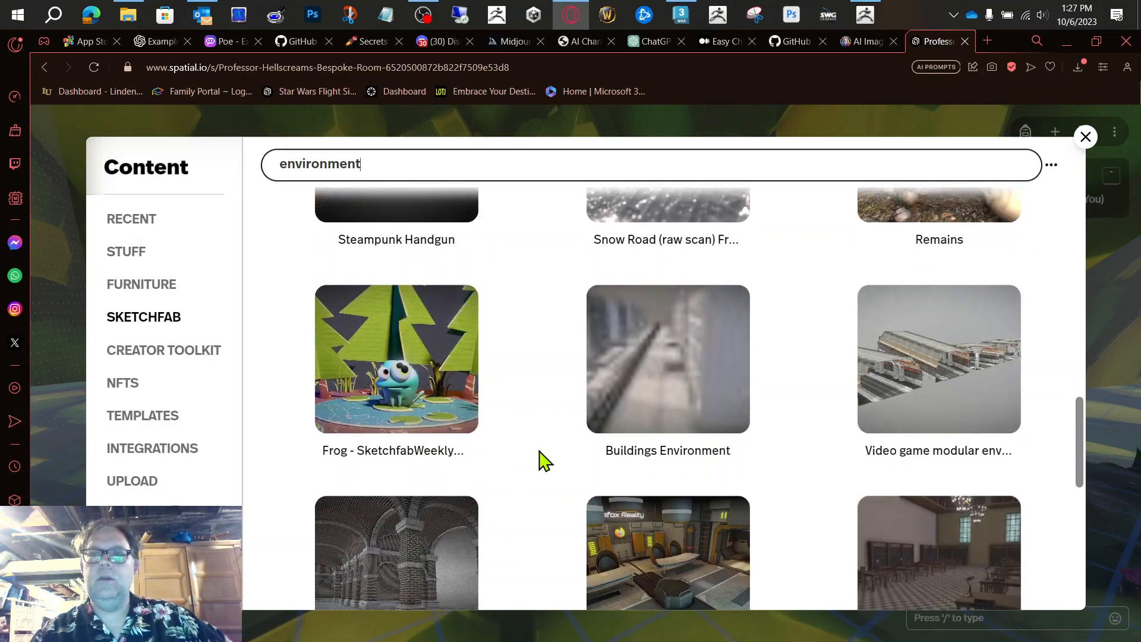
scroll(545, 461, down, 7)
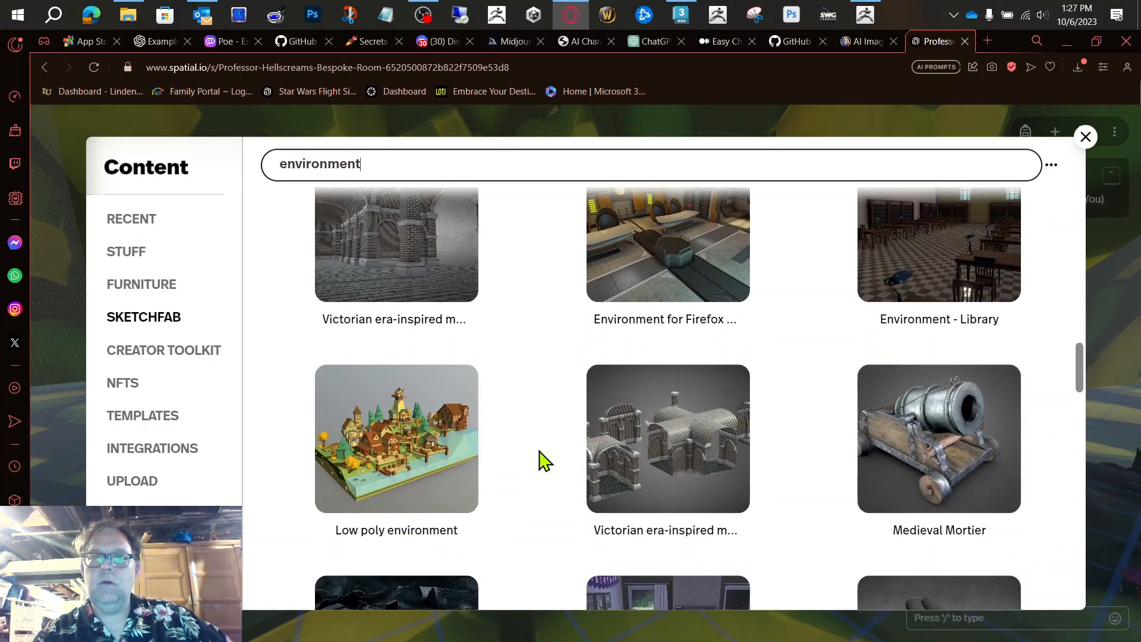
scroll(540, 458, up, 2)
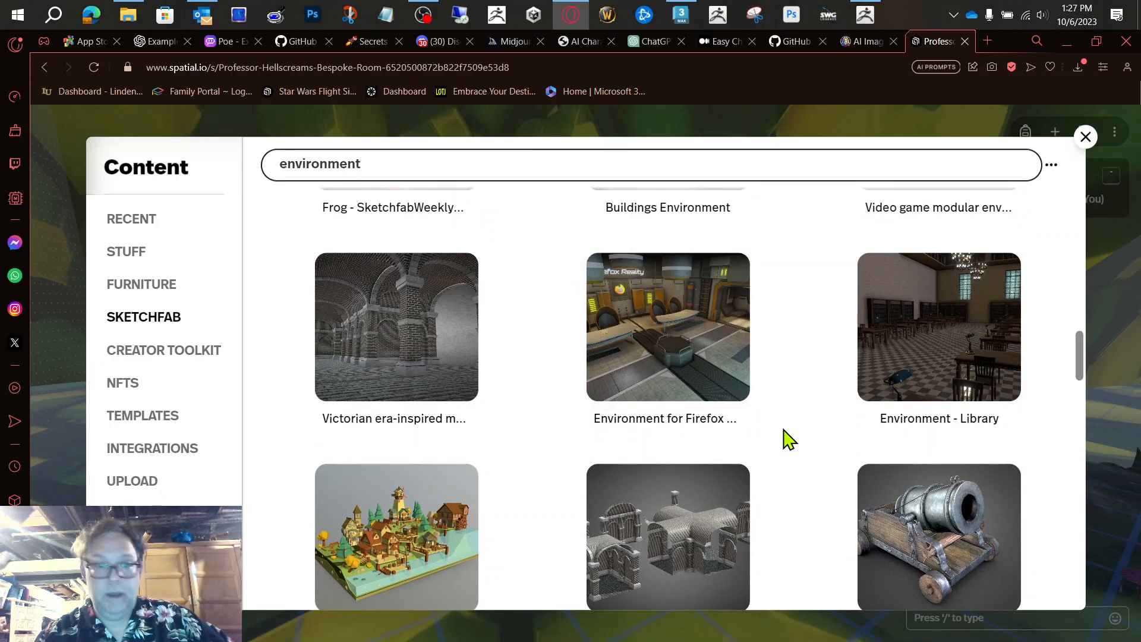
scroll(788, 439, down, 3)
scroll(785, 438, up, 2)
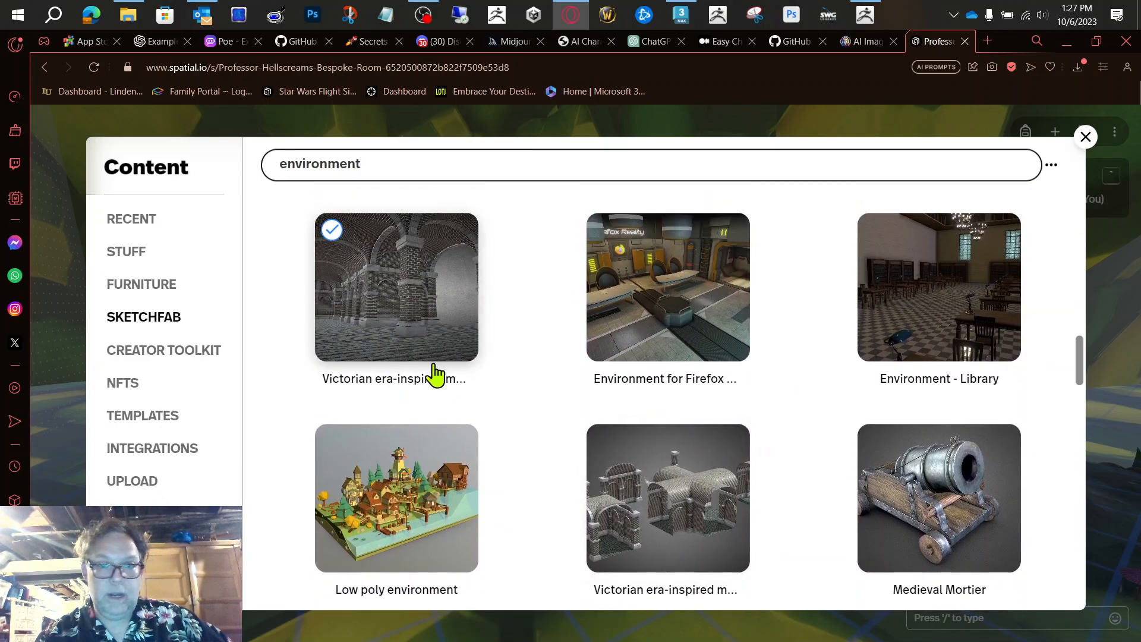
scroll(802, 443, down, 10)
scroll(806, 440, up, 5)
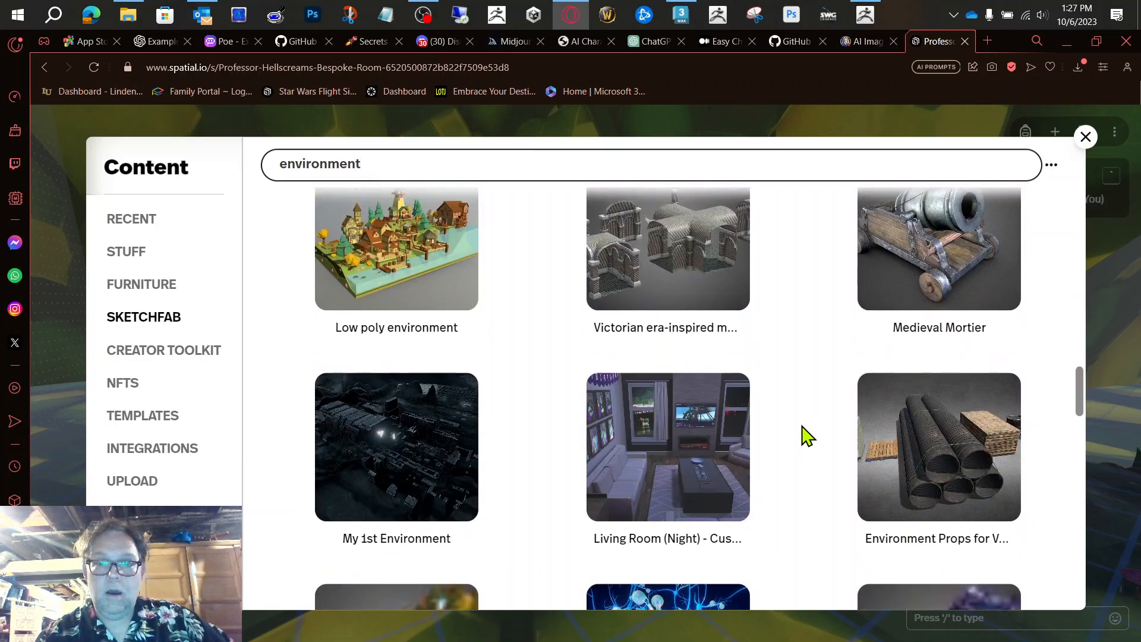
scroll(802, 434, down, 6)
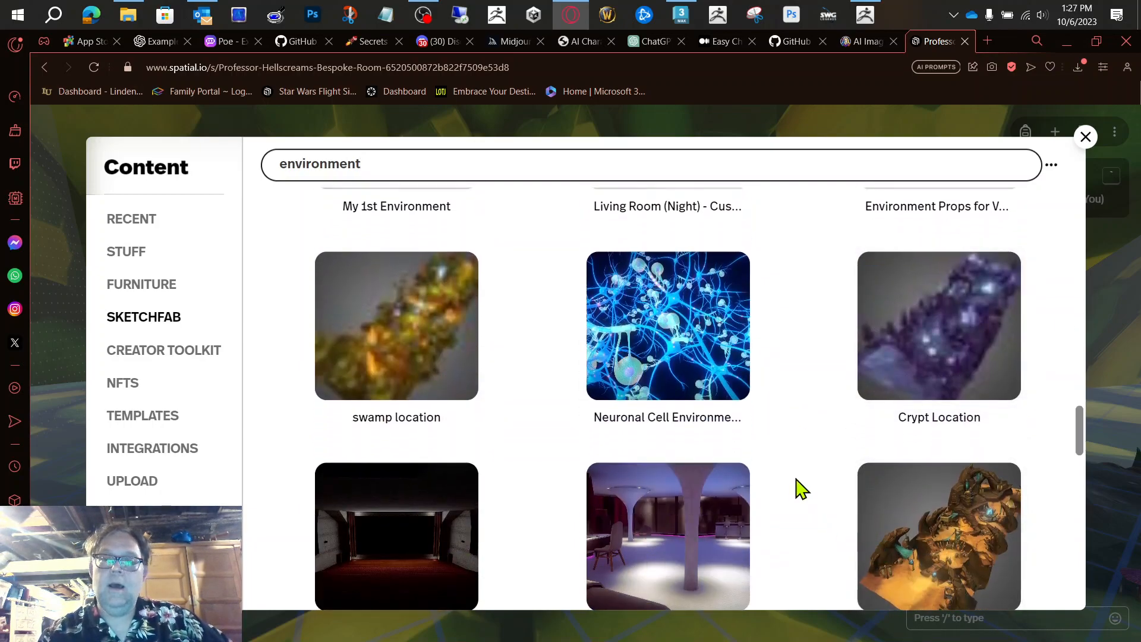
scroll(800, 492, down, 3)
scroll(801, 488, down, 1)
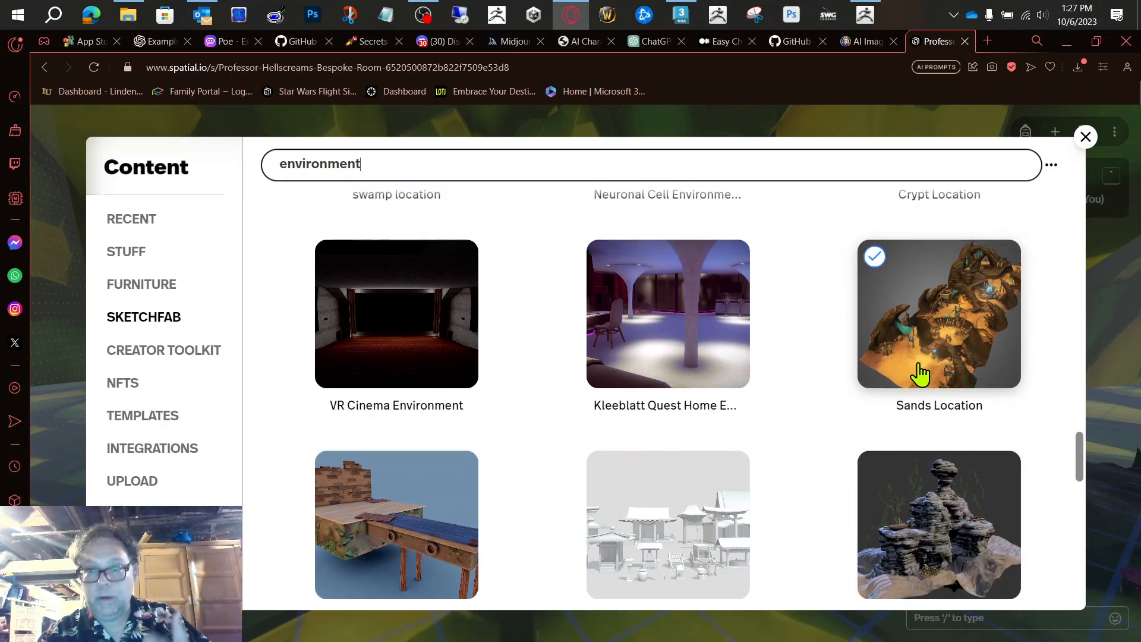
scroll(831, 426, down, 2)
scroll(831, 425, down, 2)
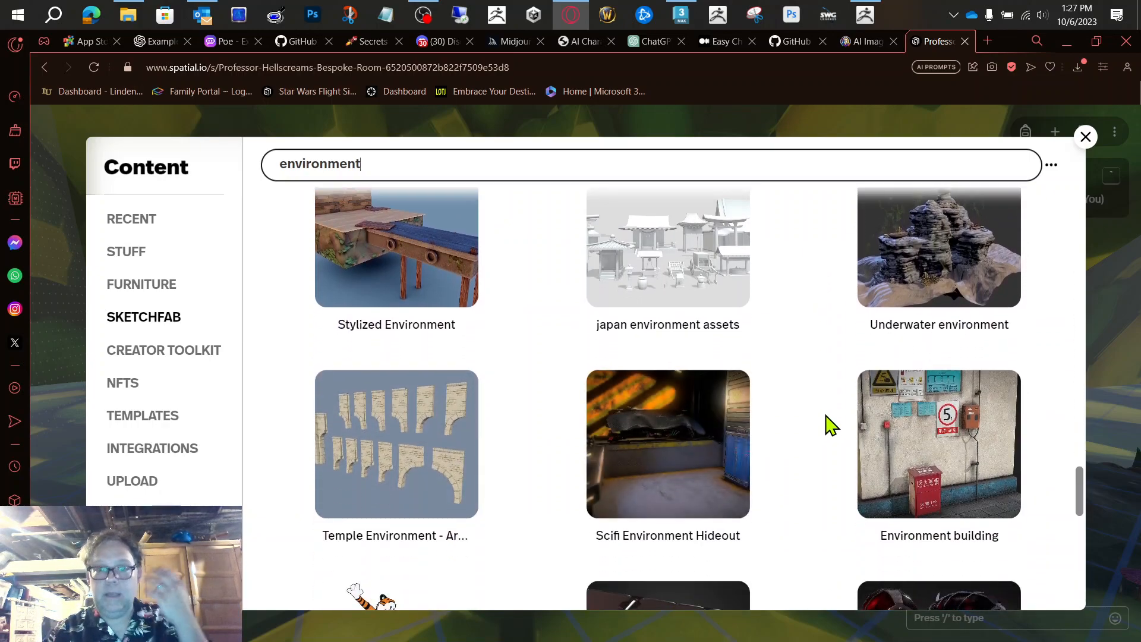
scroll(831, 426, down, 5)
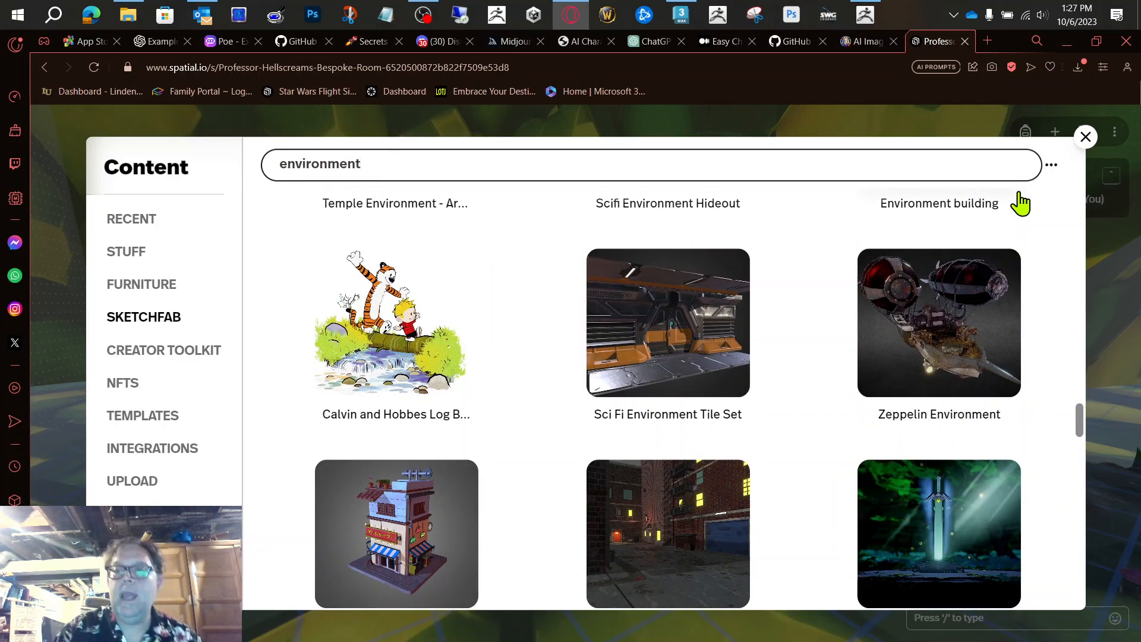
scroll(817, 401, down, 3)
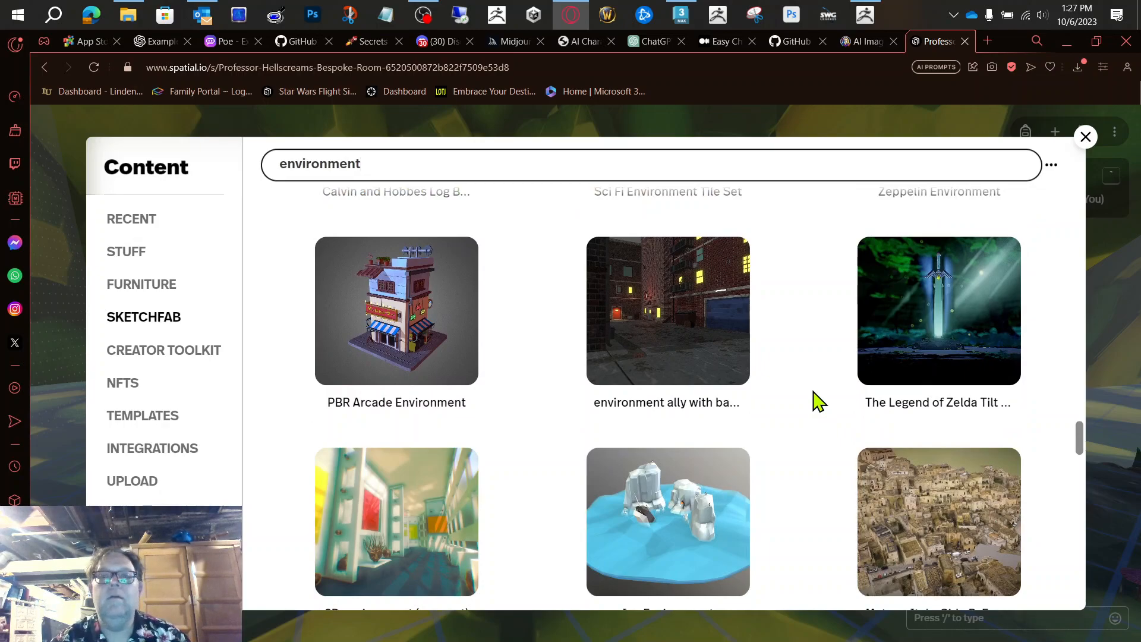
scroll(817, 400, down, 5)
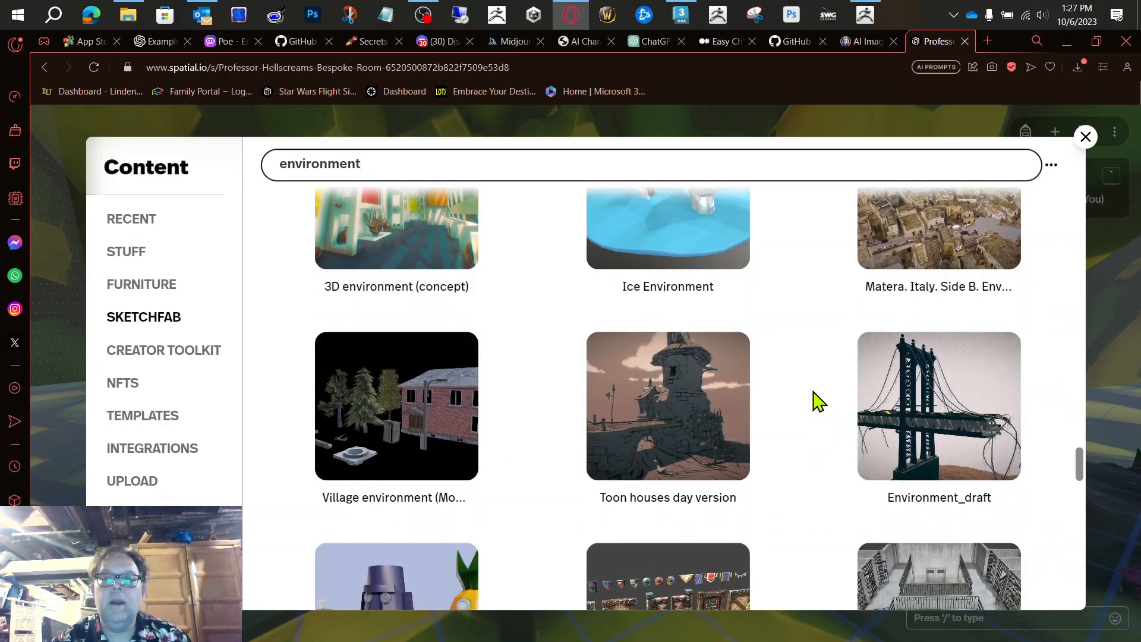
scroll(817, 401, down, 4)
scroll(818, 400, down, 1)
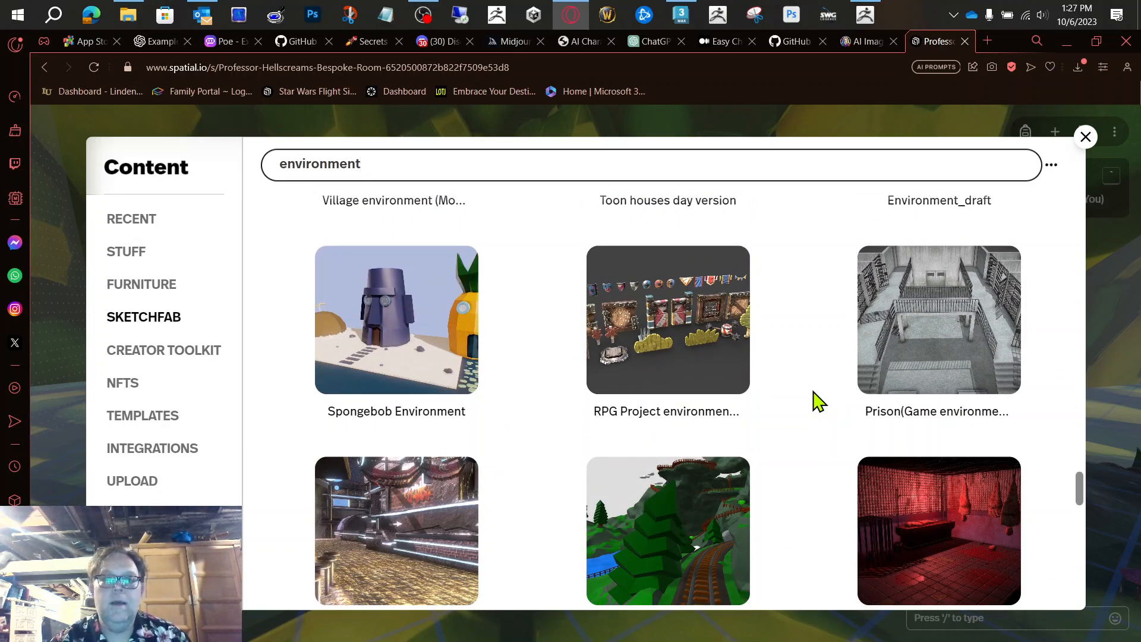
scroll(818, 400, down, 4)
scroll(818, 401, up, 5)
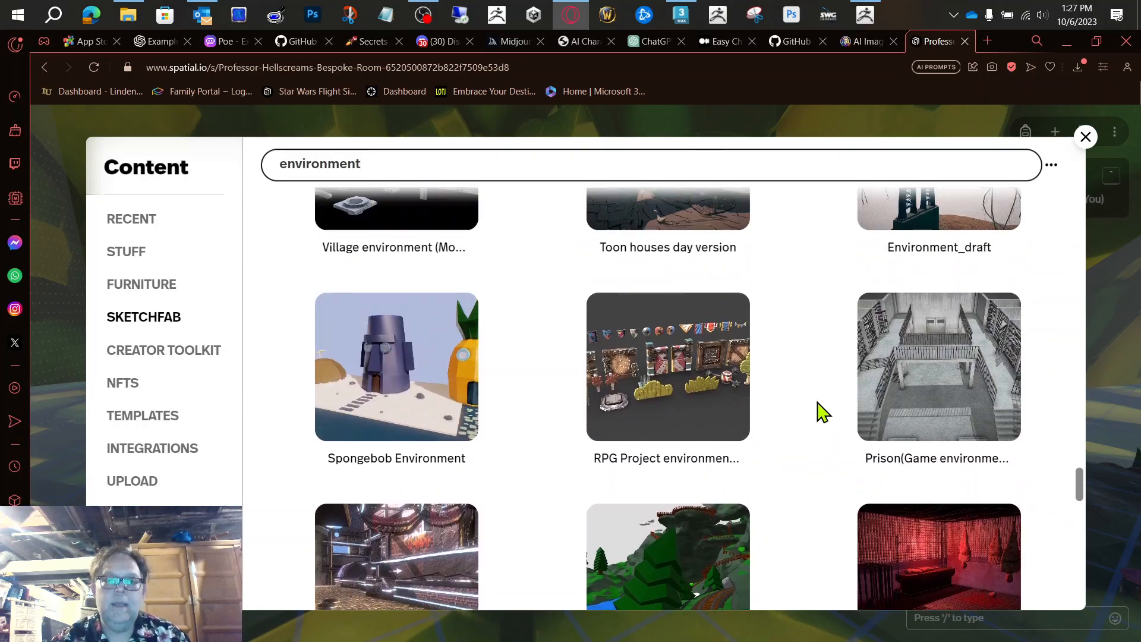
scroll(818, 402, up, 4)
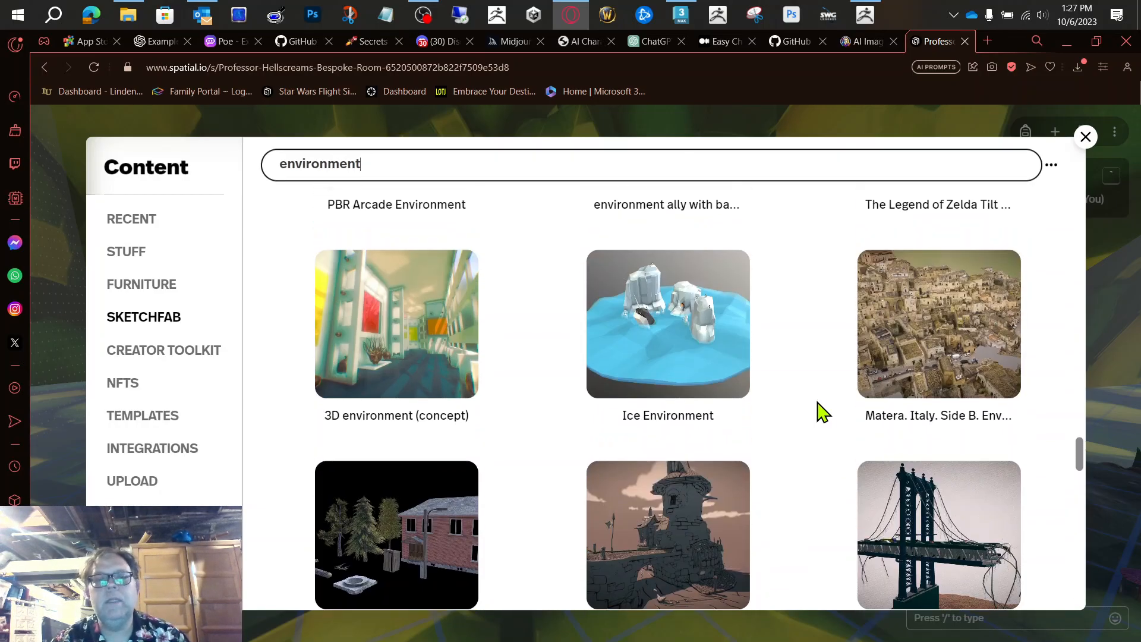
scroll(818, 403, down, 4)
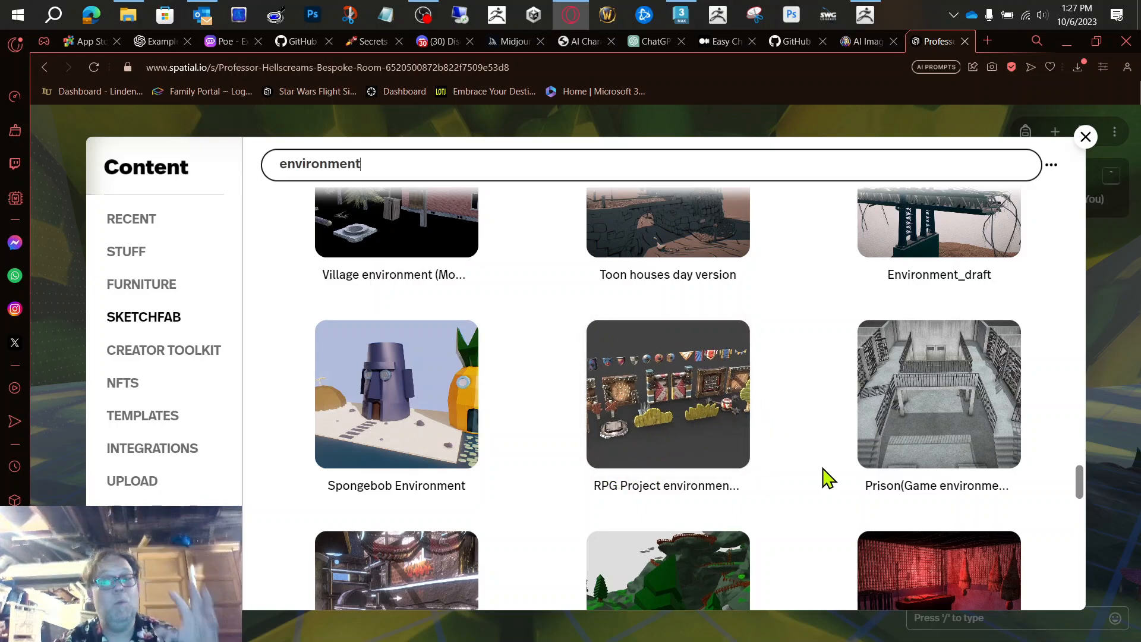
scroll(828, 478, down, 10)
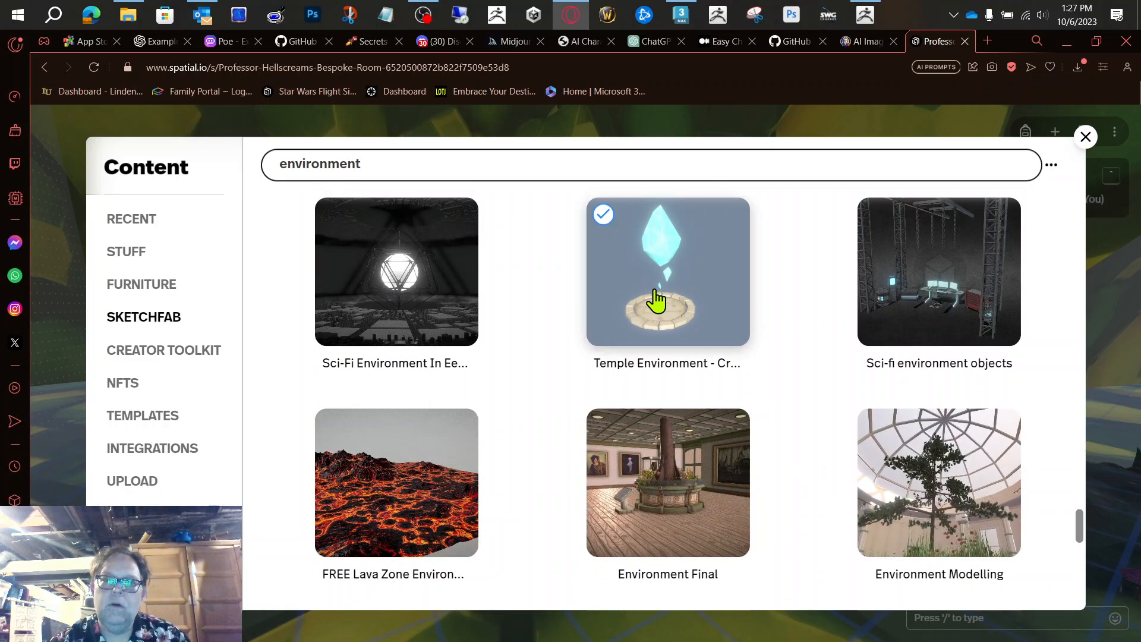
Step: Add the Temple Environment - Crystal model to the room and find its placement beside the Alien World Explorer scene
click(697, 300)
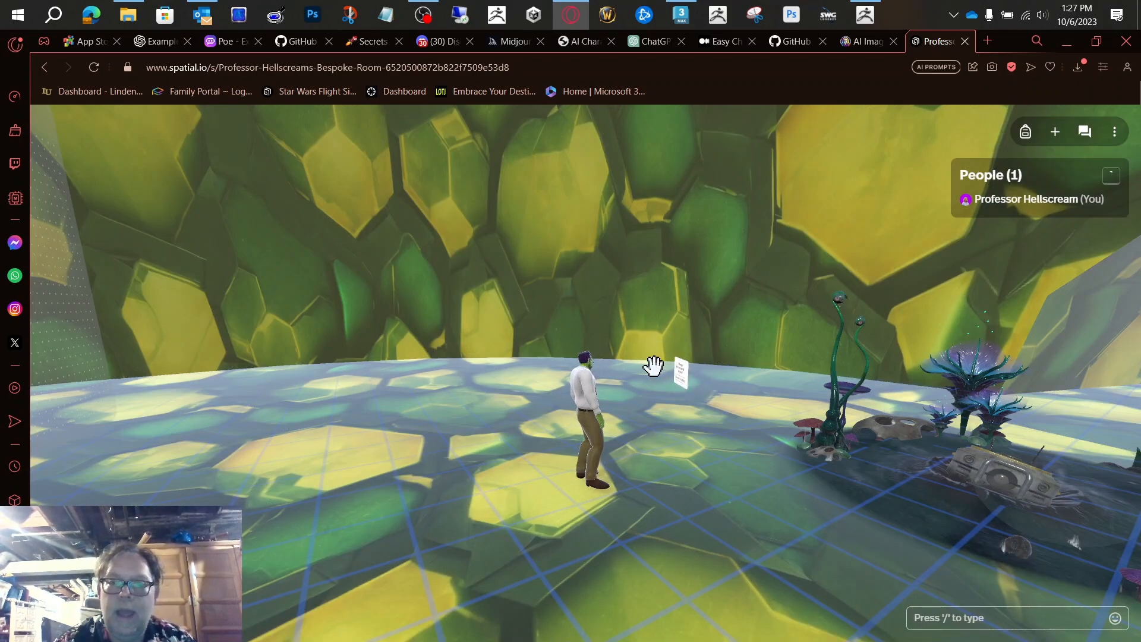
drag(654, 366, 916, 449)
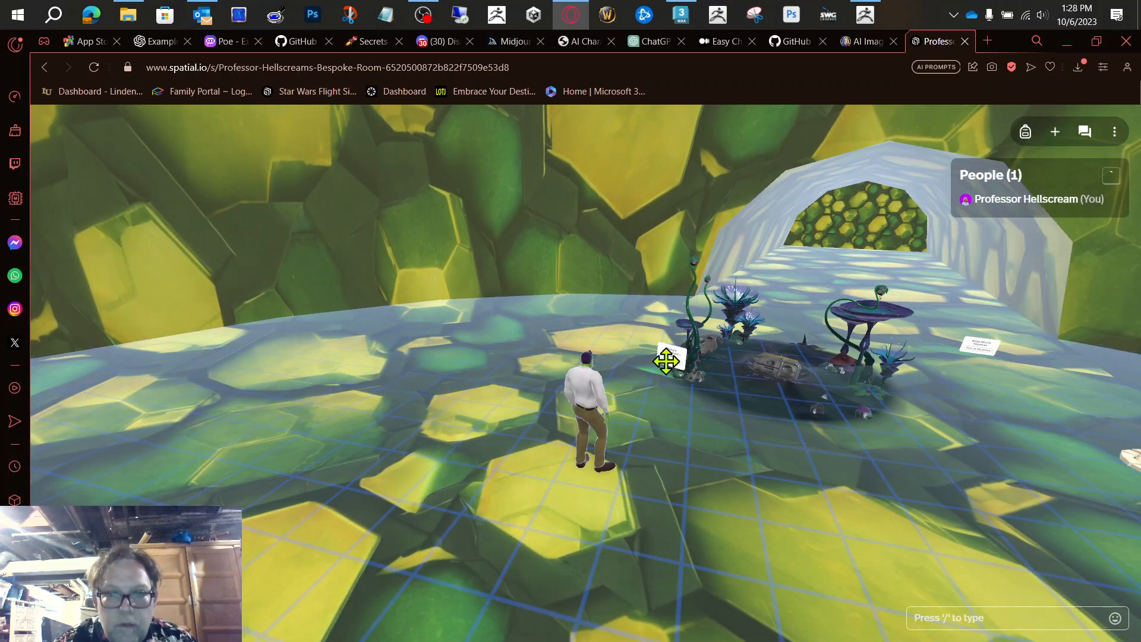
scroll(661, 309, up, 5)
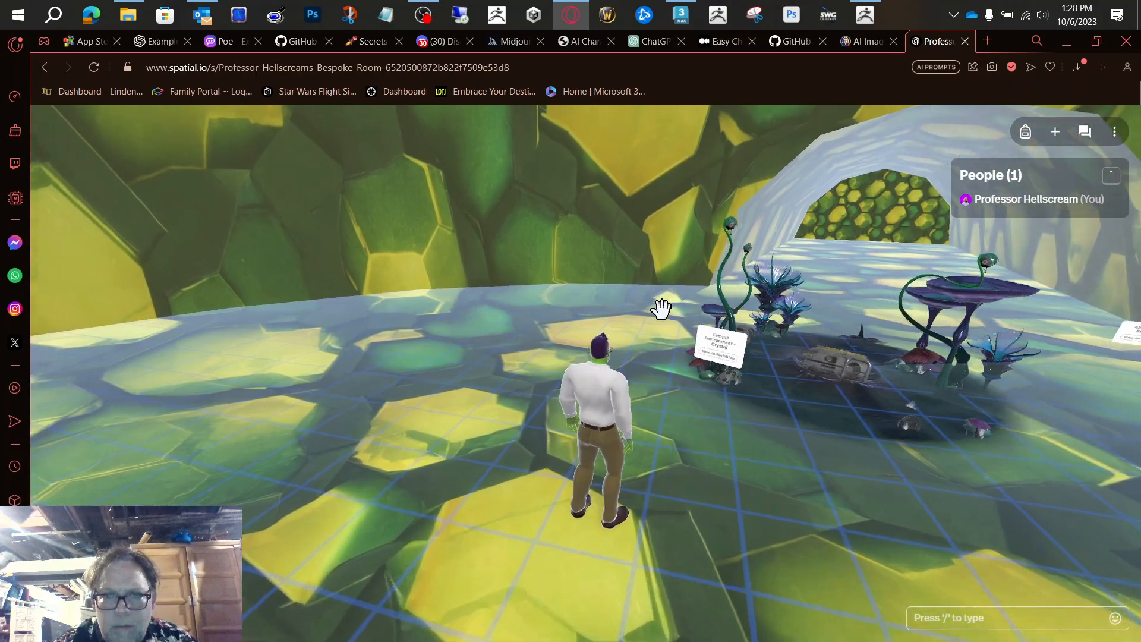
Step: Select the surrounding hive dome, scaled at 67.68, and lock it in place
key(d)
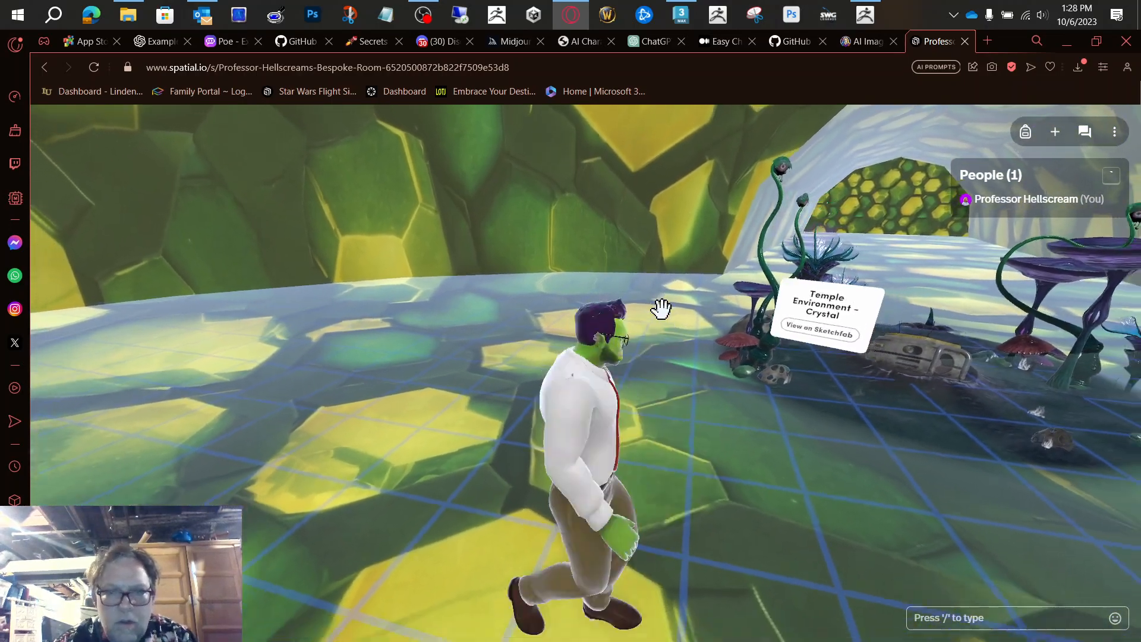
key(s)
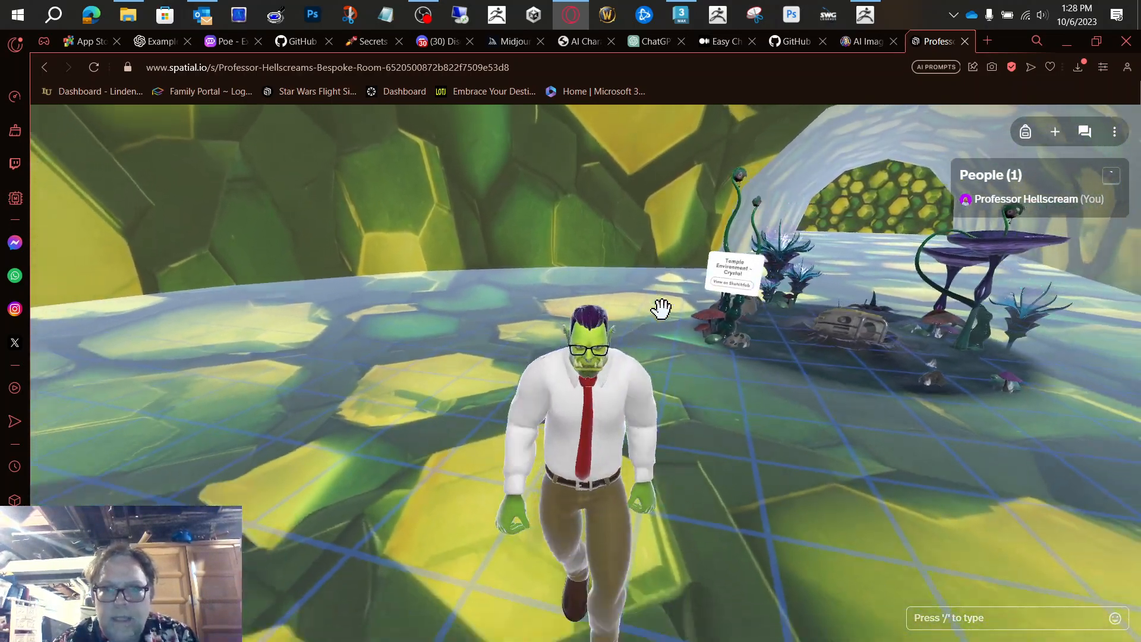
key(a)
drag(808, 256, 745, 293)
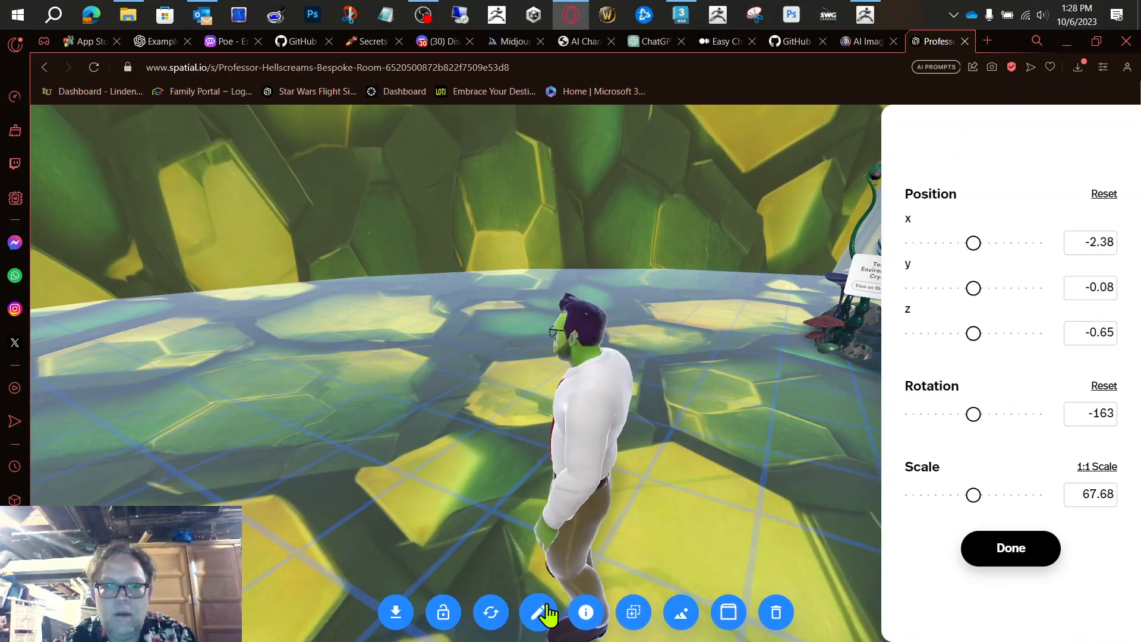
click(441, 616)
Step: Walk the avatar around the floor to view the crystal beside the spawn point
key(d)
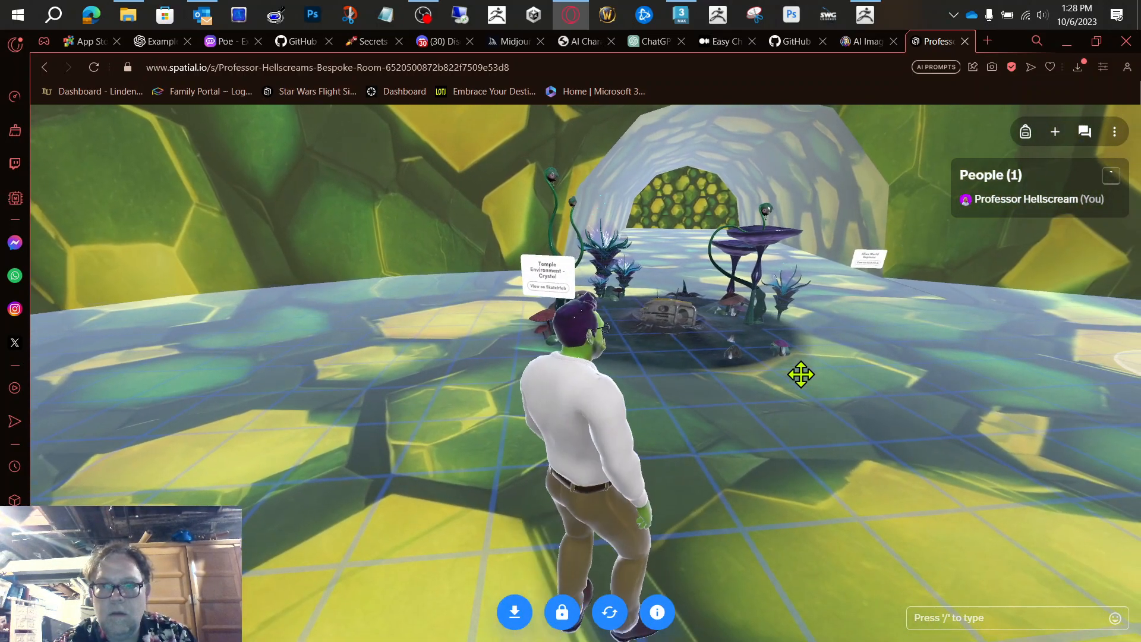
key(d)
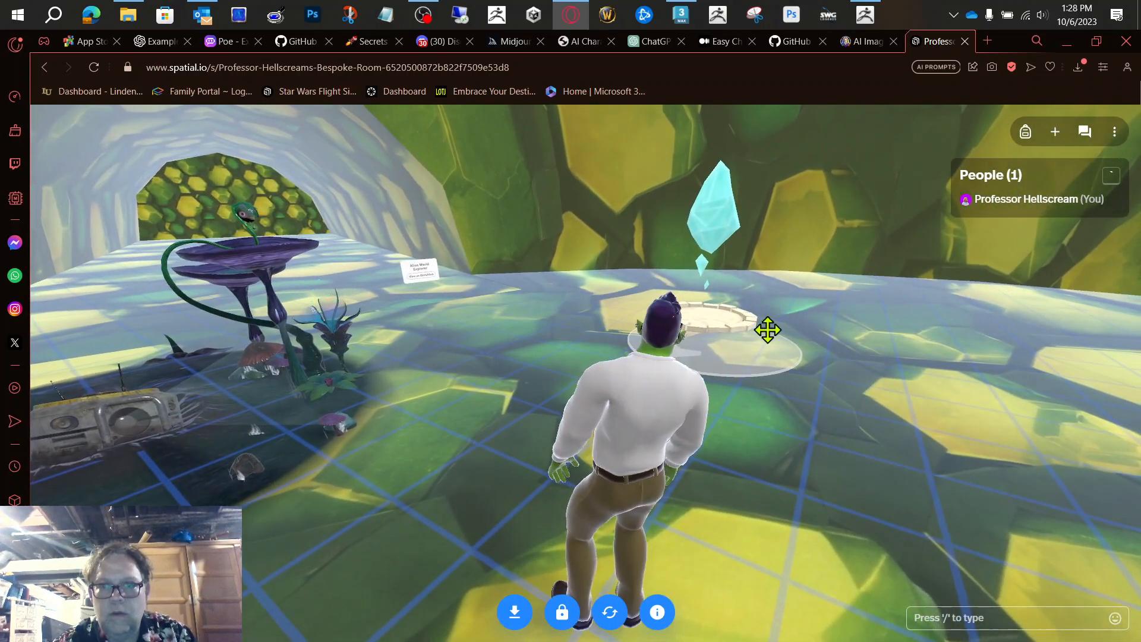
drag(718, 317, 851, 486)
key(a)
key(s)
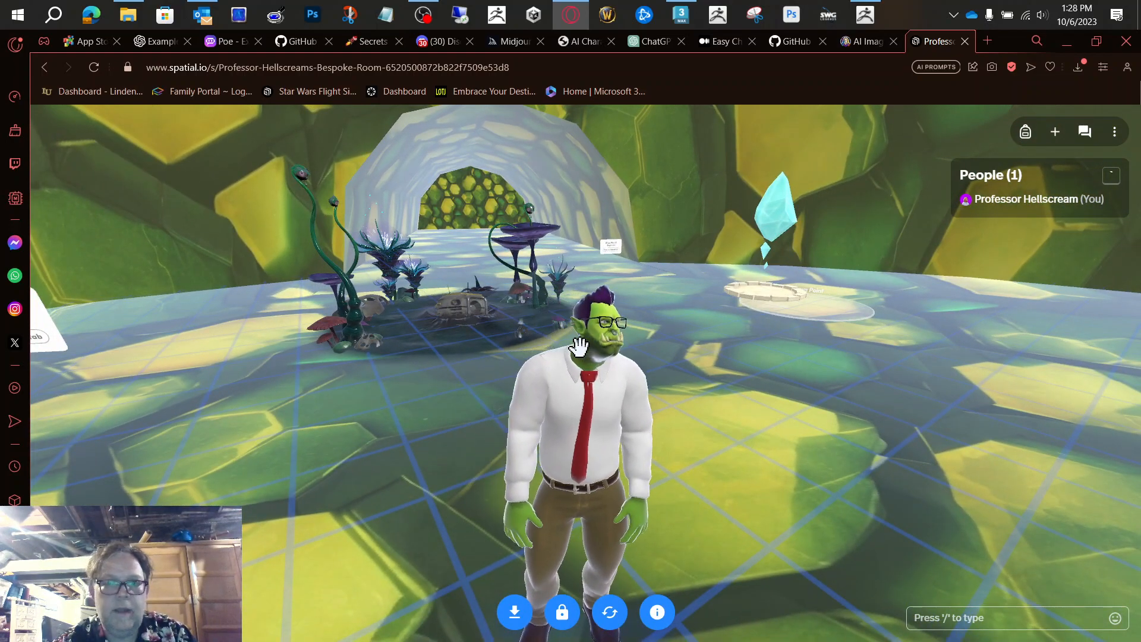
Step: Bring the crystal model closer to the avatar, lower it to y -0.06, and enlarge it to scale 2.39
drag(766, 296, 137, 394)
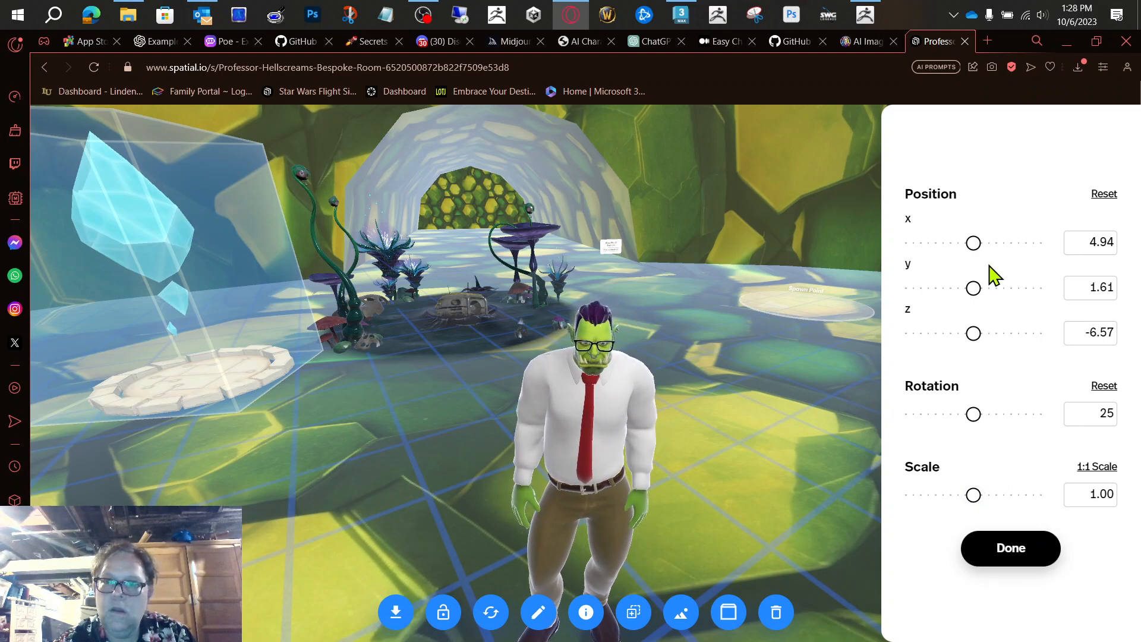
drag(973, 286, 945, 287)
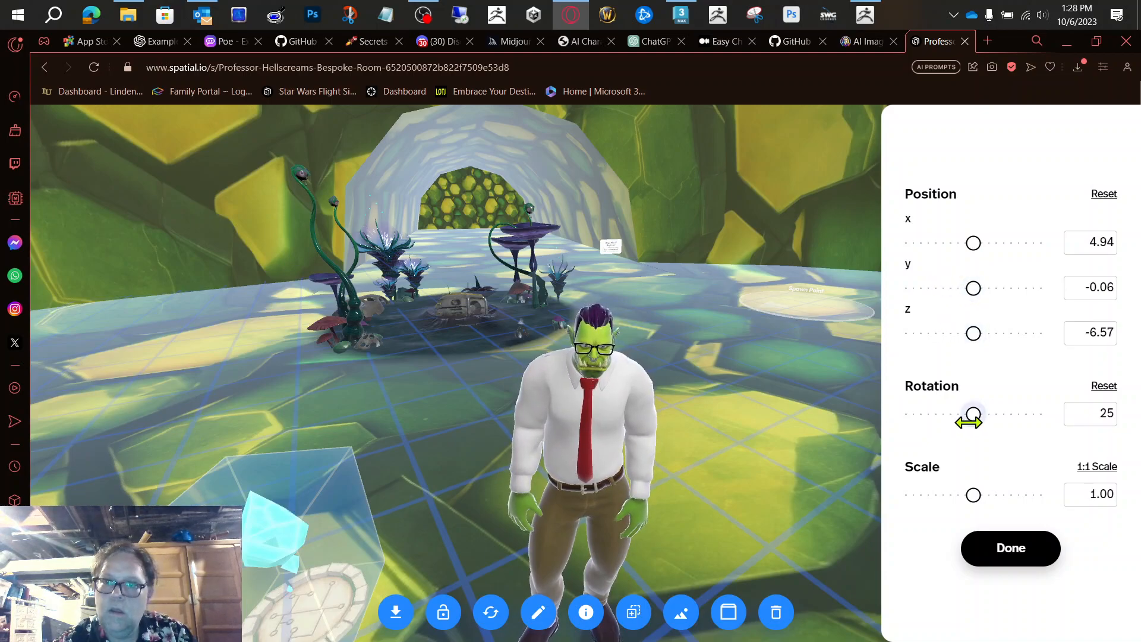
drag(975, 495, 1020, 499)
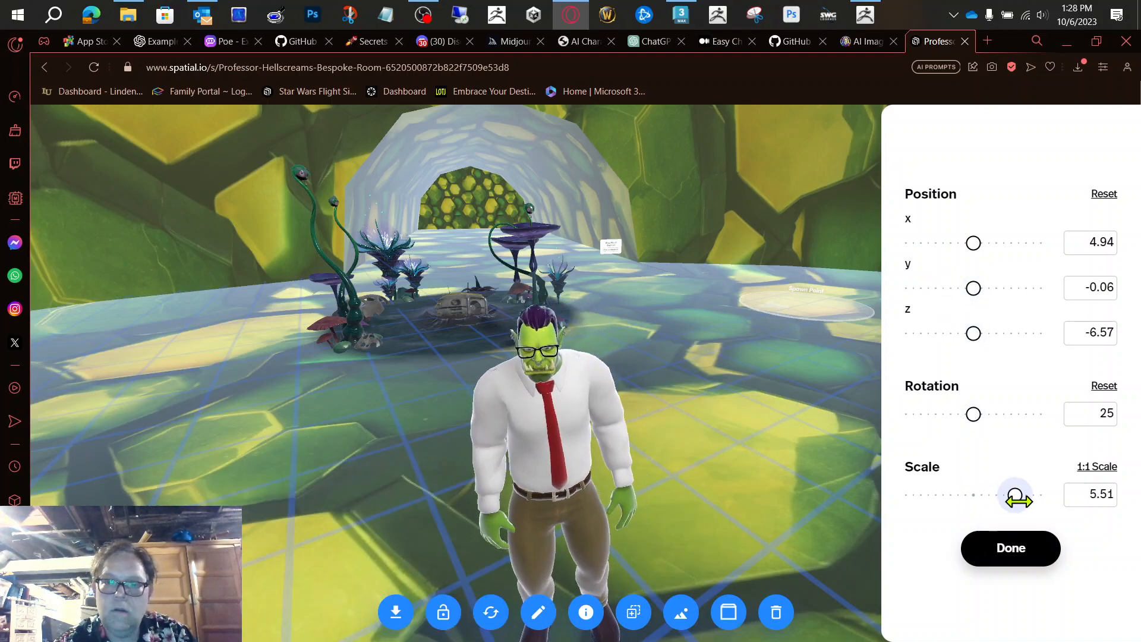
key(d)
key(d)
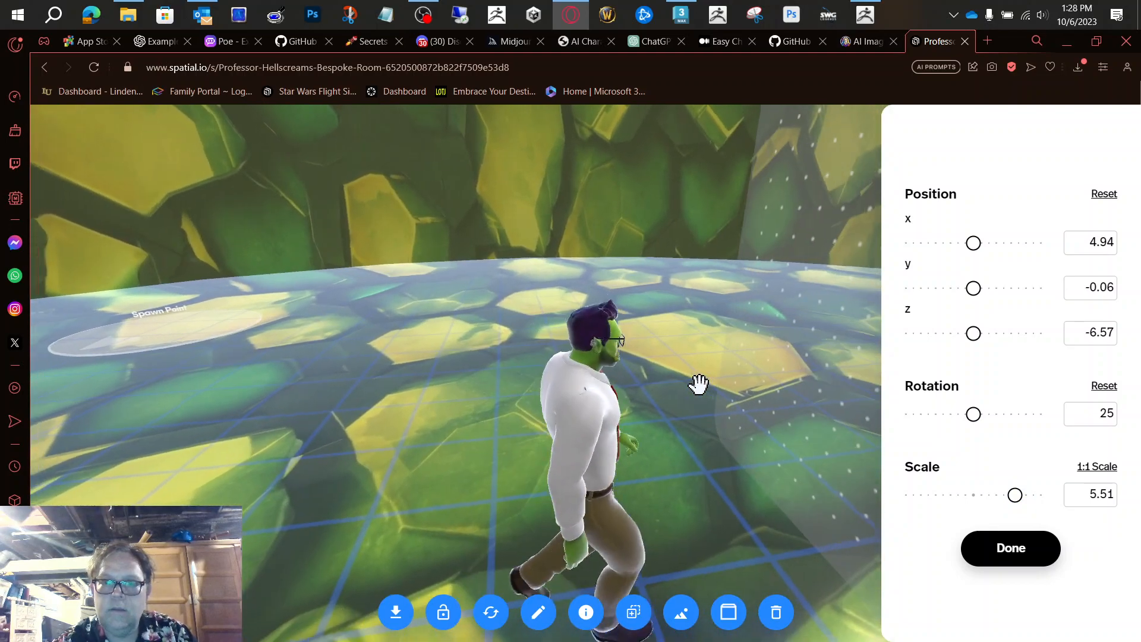
drag(1013, 497, 975, 495)
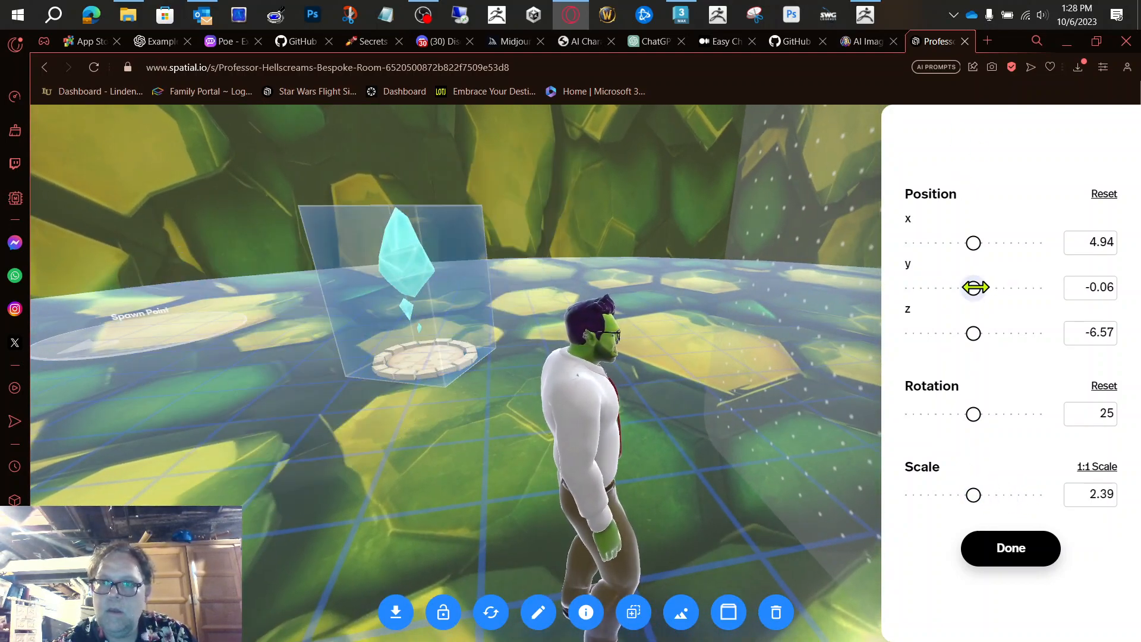
Step: Shift the crystal model along x to 29.03 and enlarge it to scale 6.12
drag(972, 239, 1062, 255)
drag(976, 495, 1000, 494)
drag(974, 243, 1063, 257)
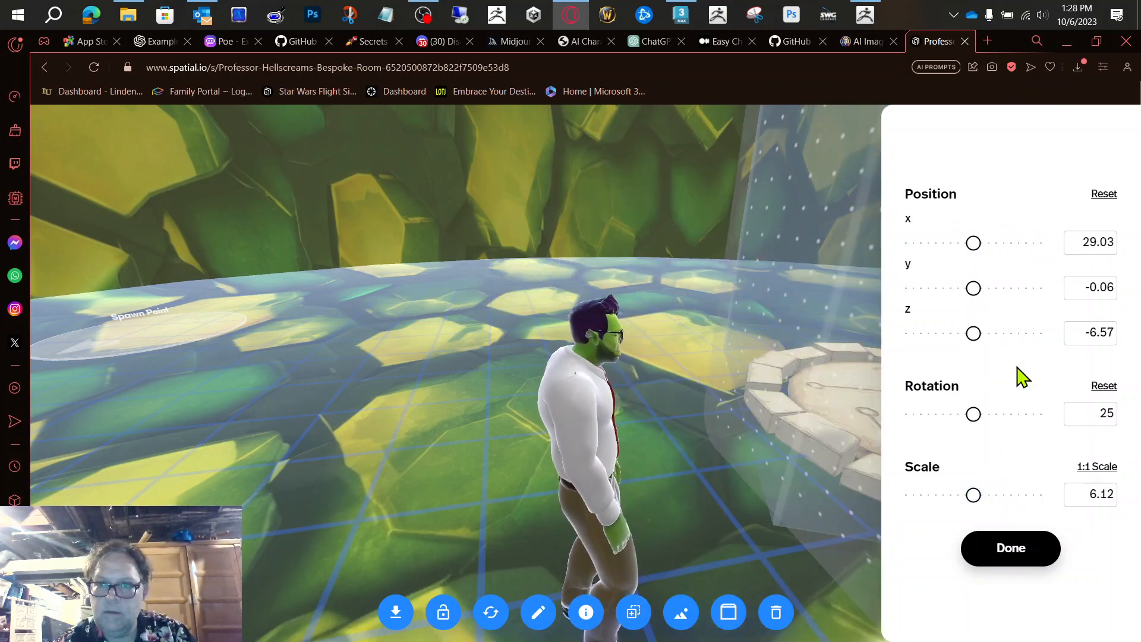
Step: Set the crystal model's position to y -0.18 and z -7.45, and finish the placement
mouse_move(978, 287)
mouse_down()
mouse_move(925, 287)
mouse_move(969, 289)
mouse_up()
drag(982, 338, 955, 338)
drag(964, 292, 965, 291)
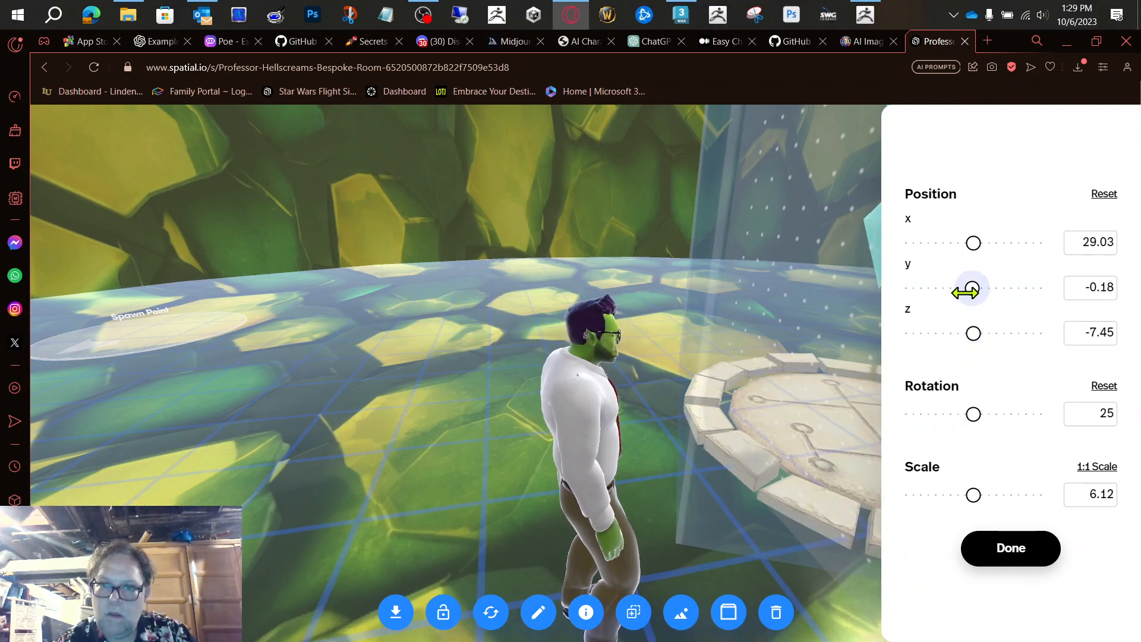
click(1015, 548)
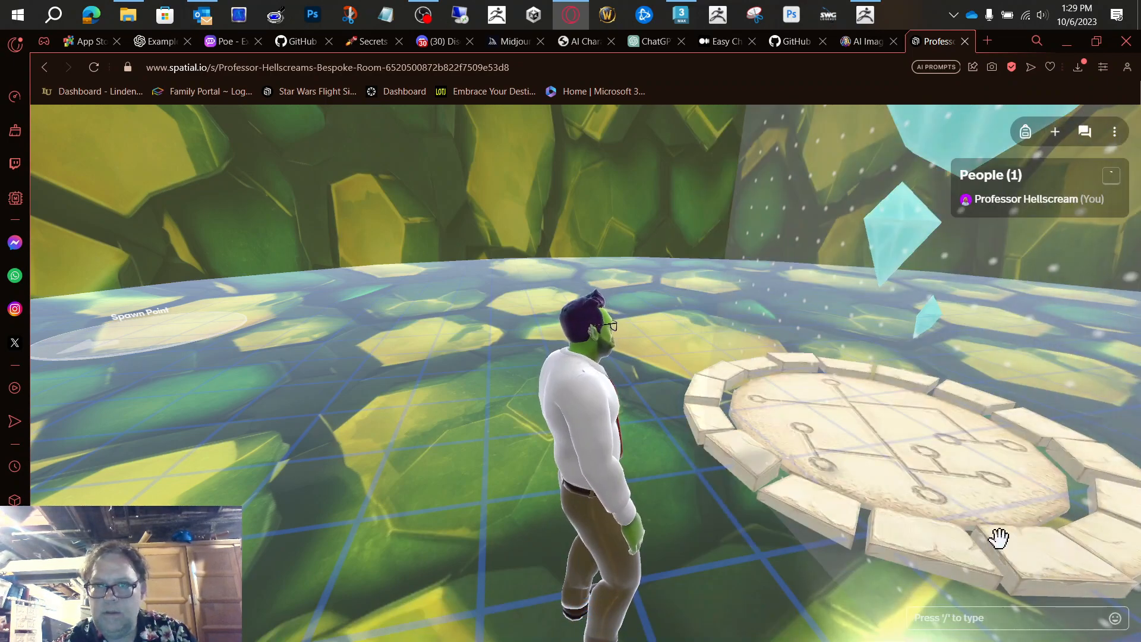
Step: Walk the avatar onto and around the crystal's stone platform to examine its size and placement in the hive
key(d)
key(w)
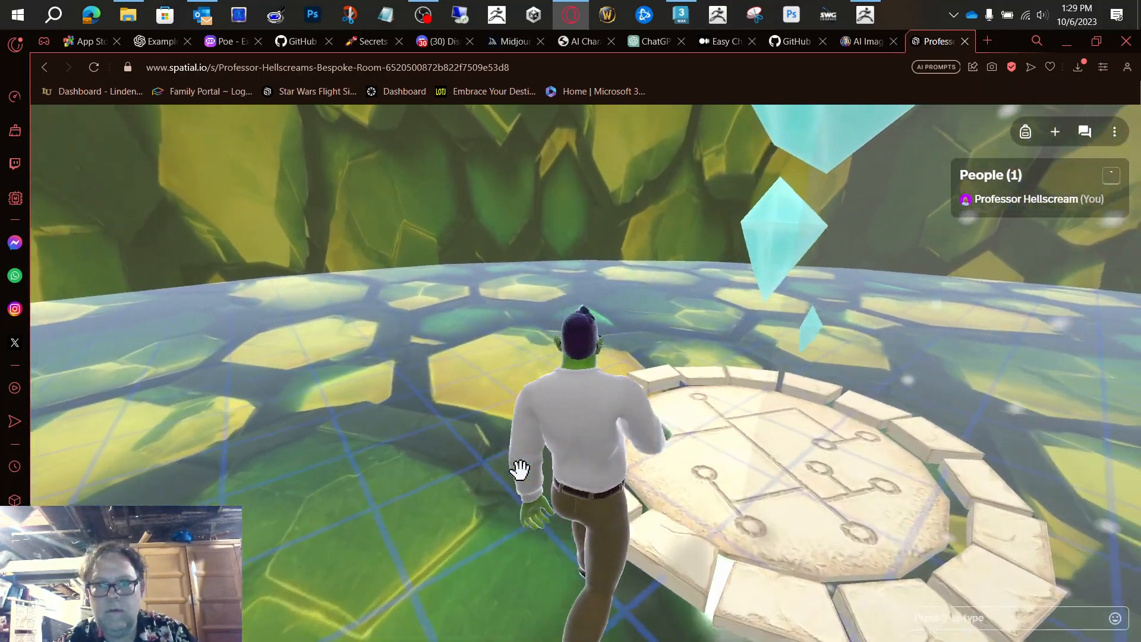
key(d)
key(s)
key(a)
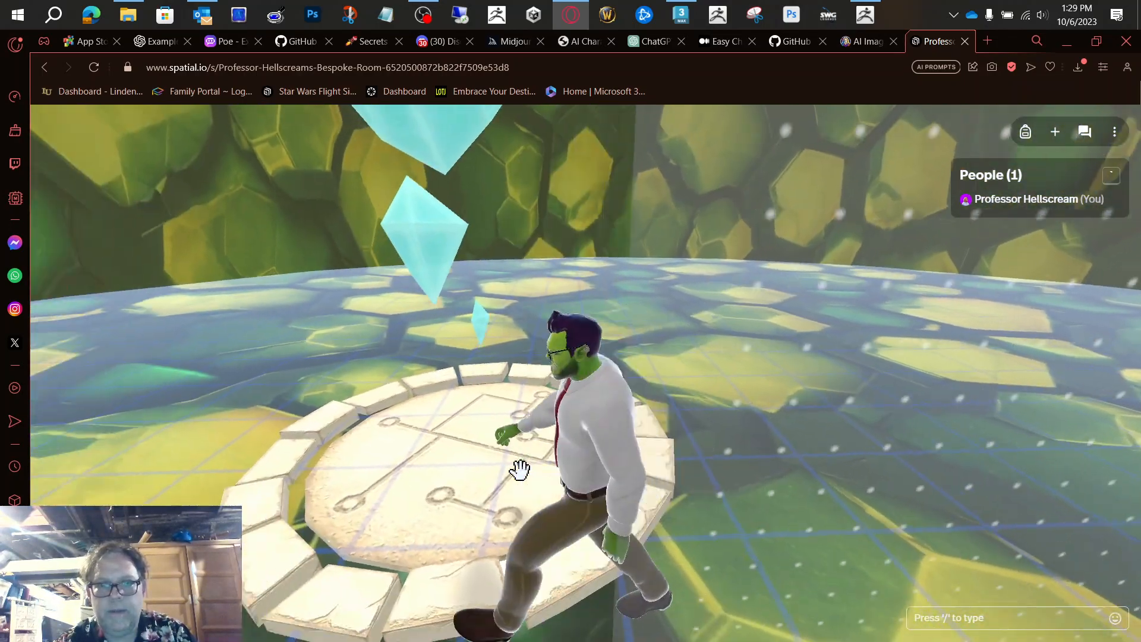
key(w)
key(a)
key(d)
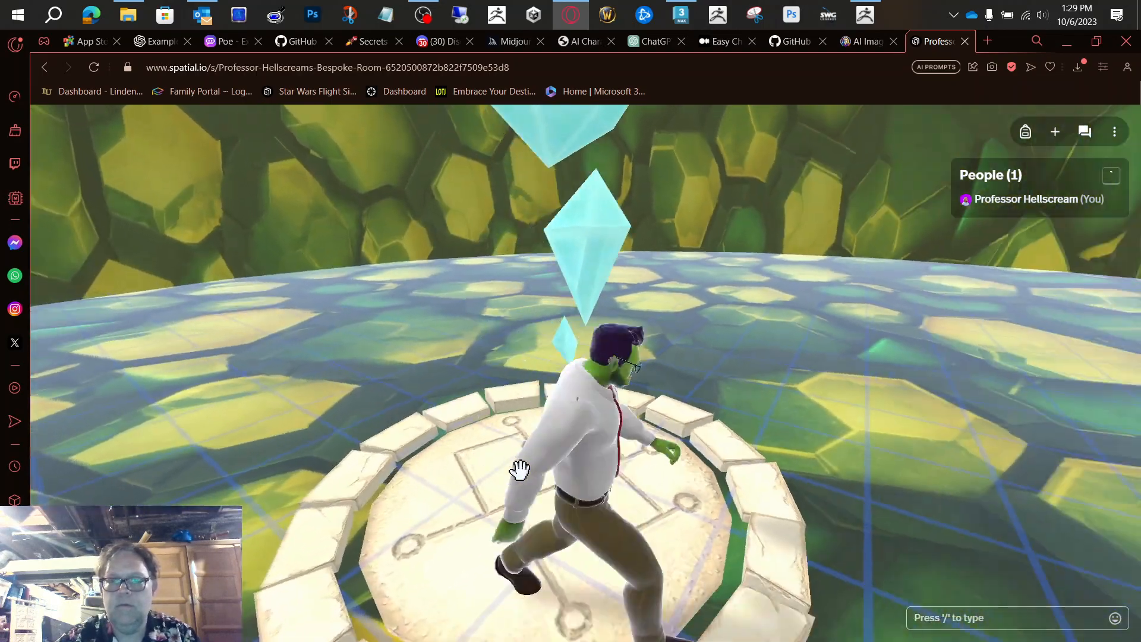
key(s)
drag(520, 470, 370, 319)
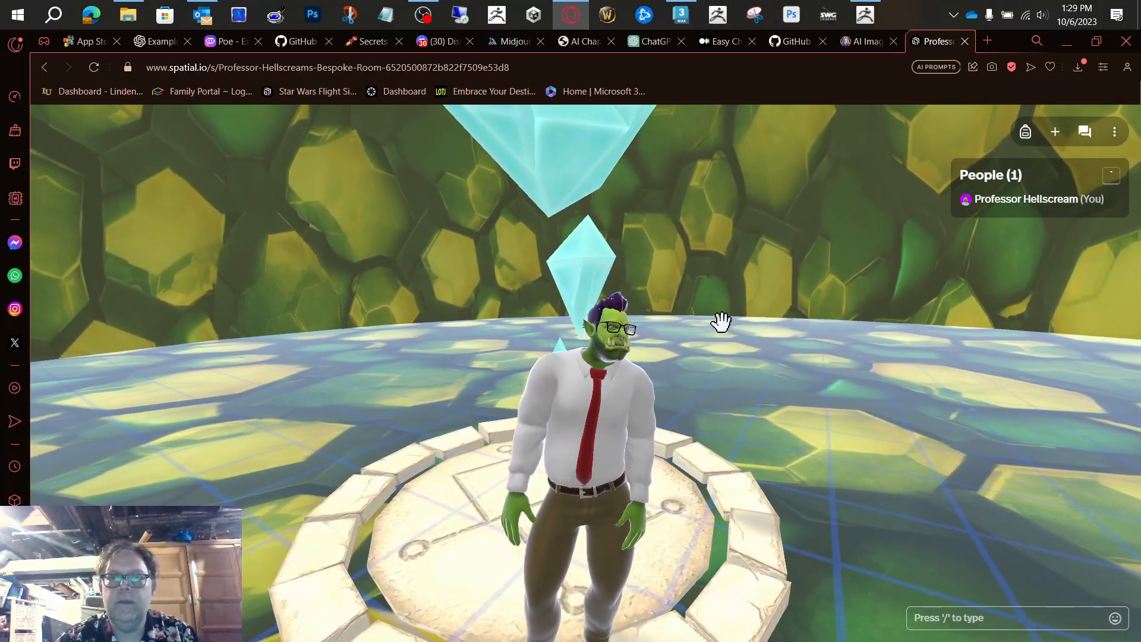
scroll(721, 321, down, 4)
key(d)
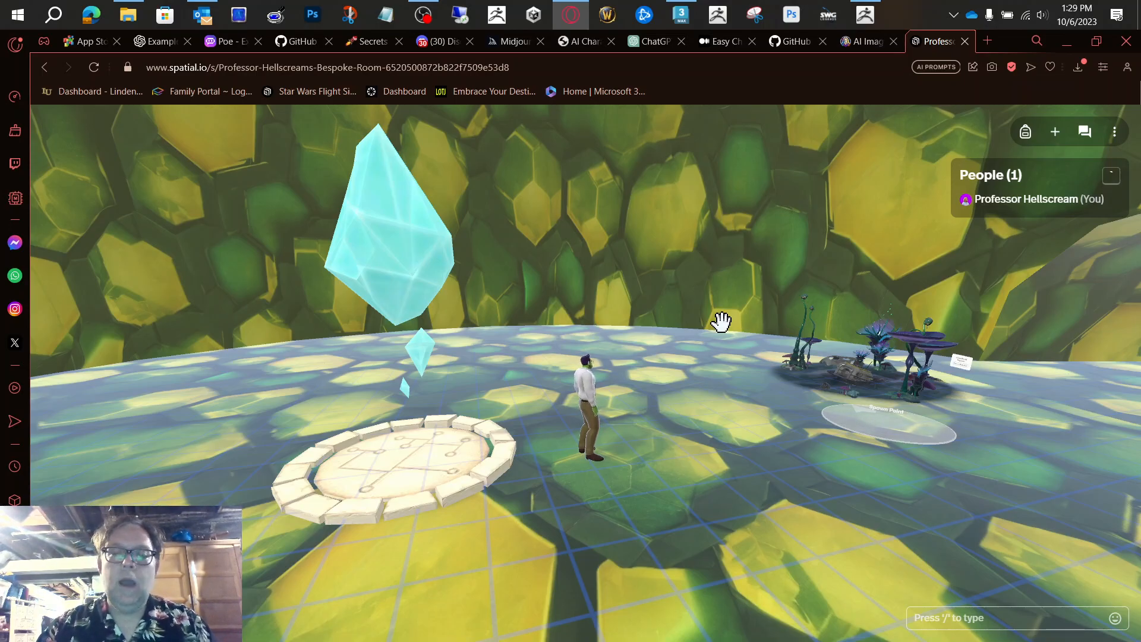
key(alt+Tab)
key(alt+Tab)
key(alt+Tab)
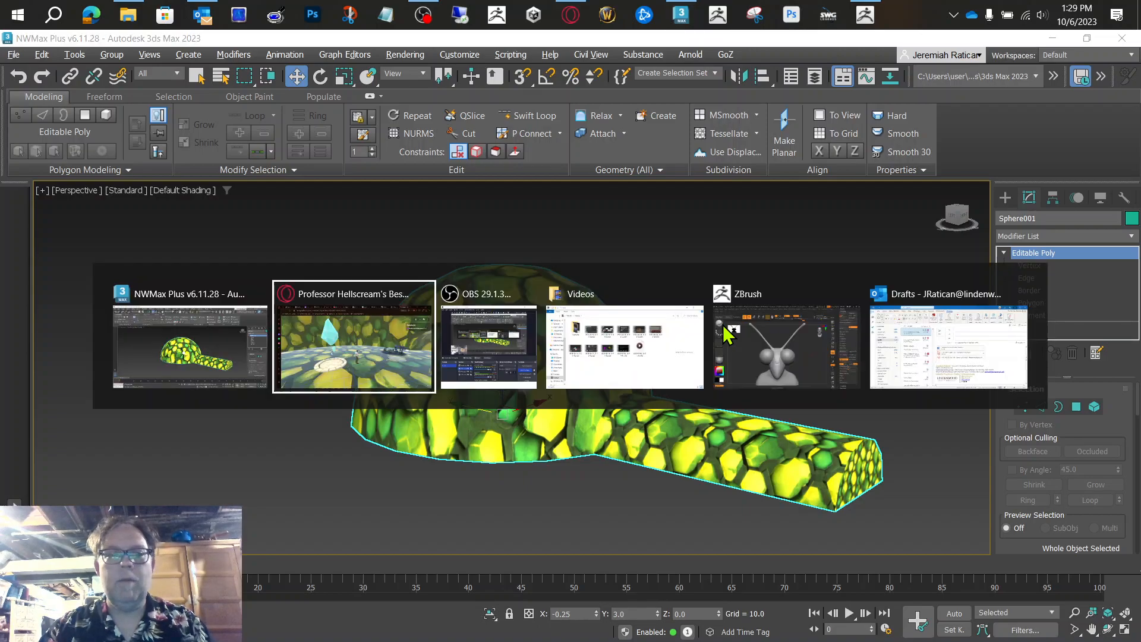
key(alt+Tab)
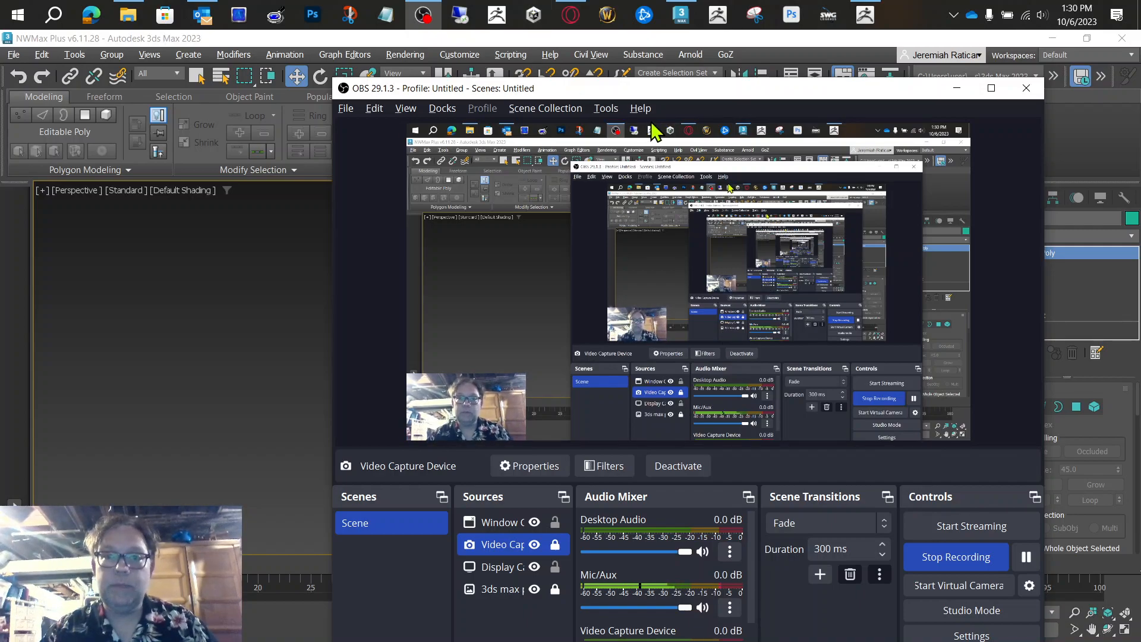
drag(661, 90, 399, 50)
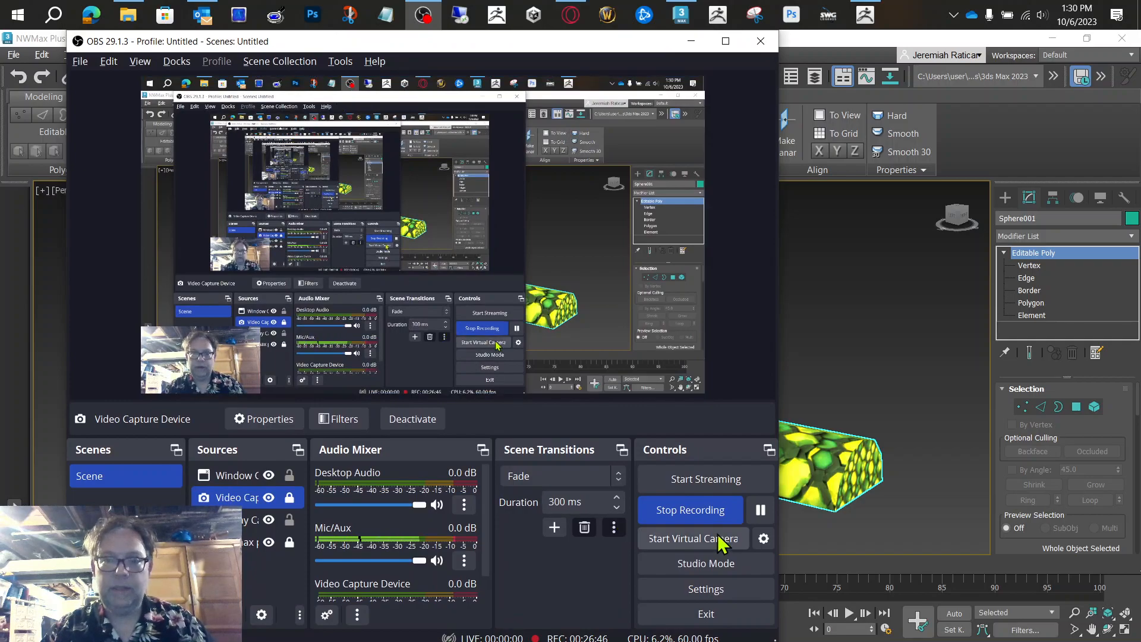